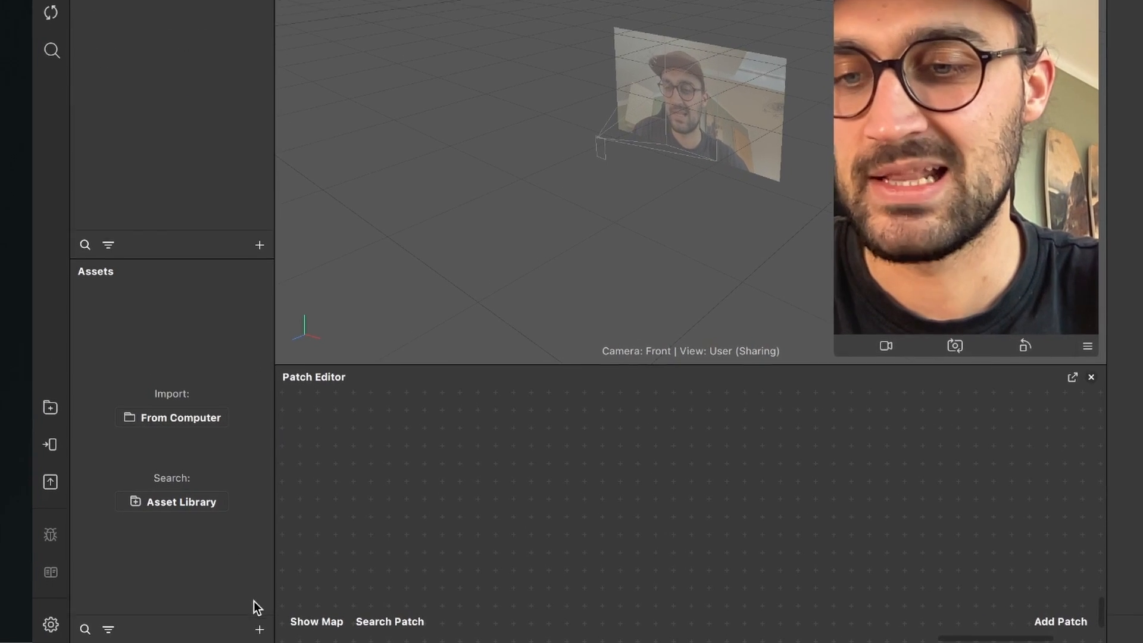
# Step: Import Bird.png, Obstacle.png and the Flappy Bird game controller .arp file from the computer's Assets folder
pyautogui.click(260, 628)
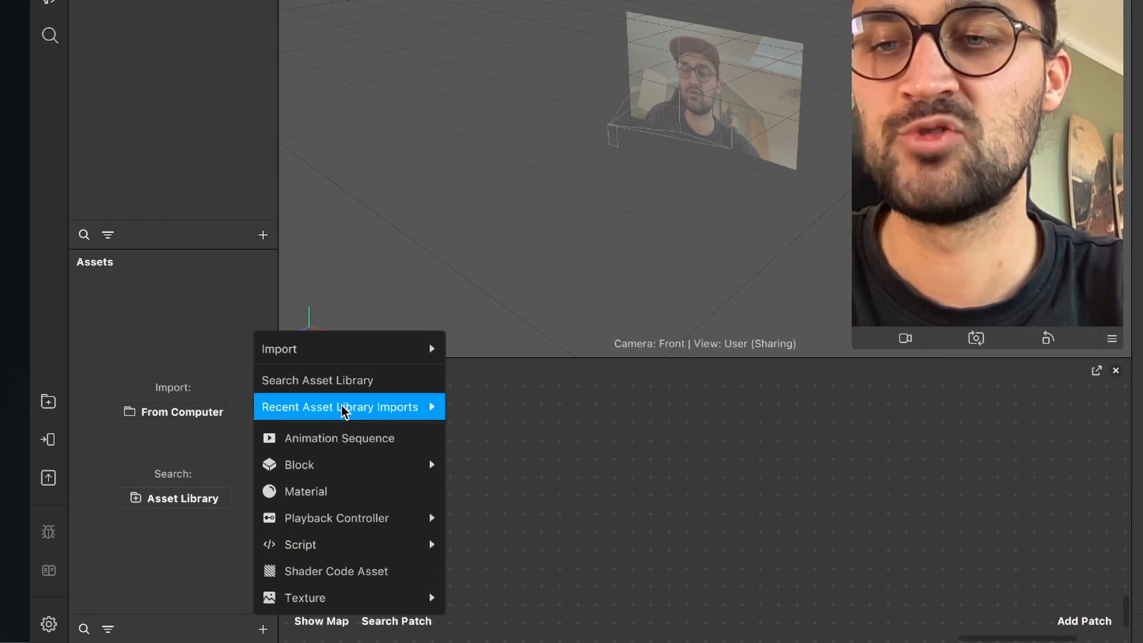
pyautogui.moveTo(351, 364)
pyautogui.click(517, 350)
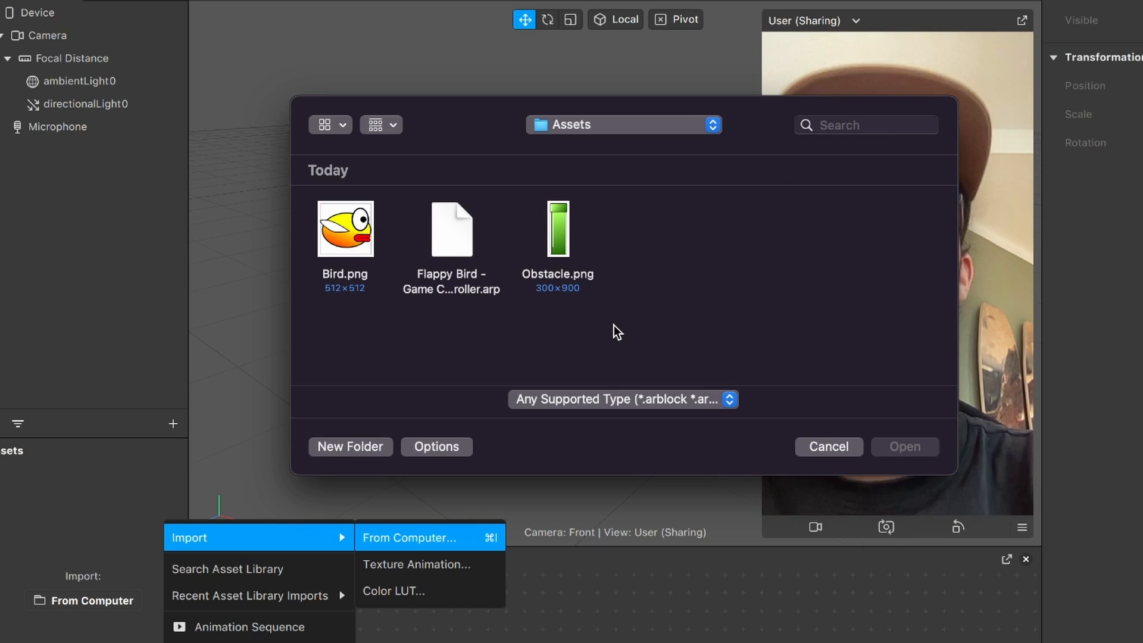
pyautogui.moveTo(611, 327); pyautogui.dragTo(351, 244)
pyautogui.click(904, 446)
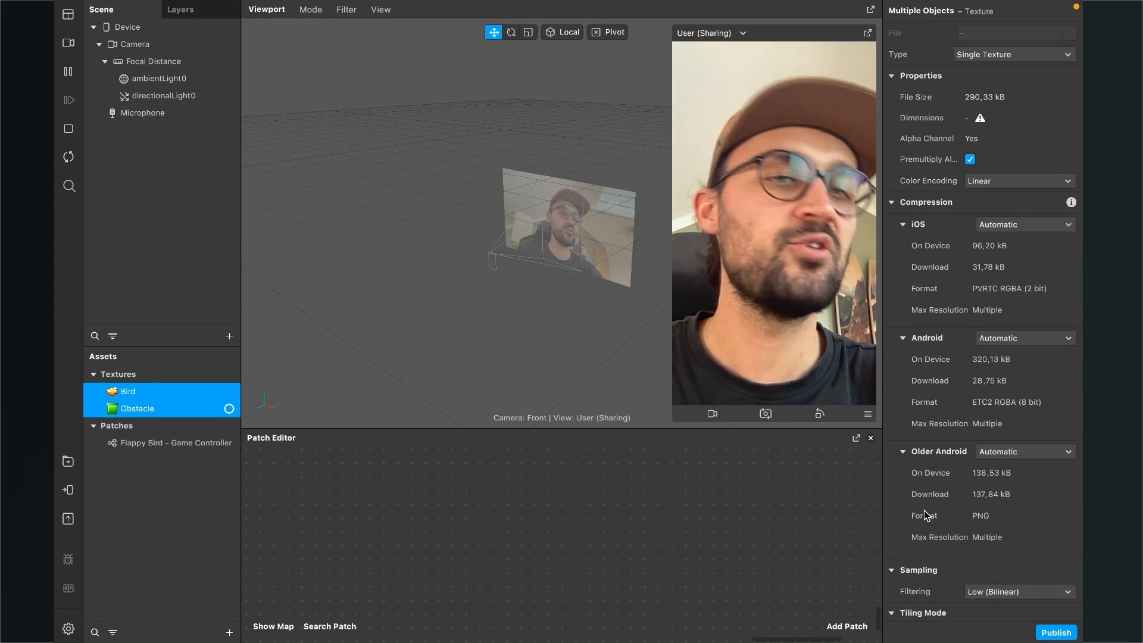
# Step: Set the compression of the Bird and Obstacle textures to None for iOS, Android and Older Android
pyautogui.click(1023, 224)
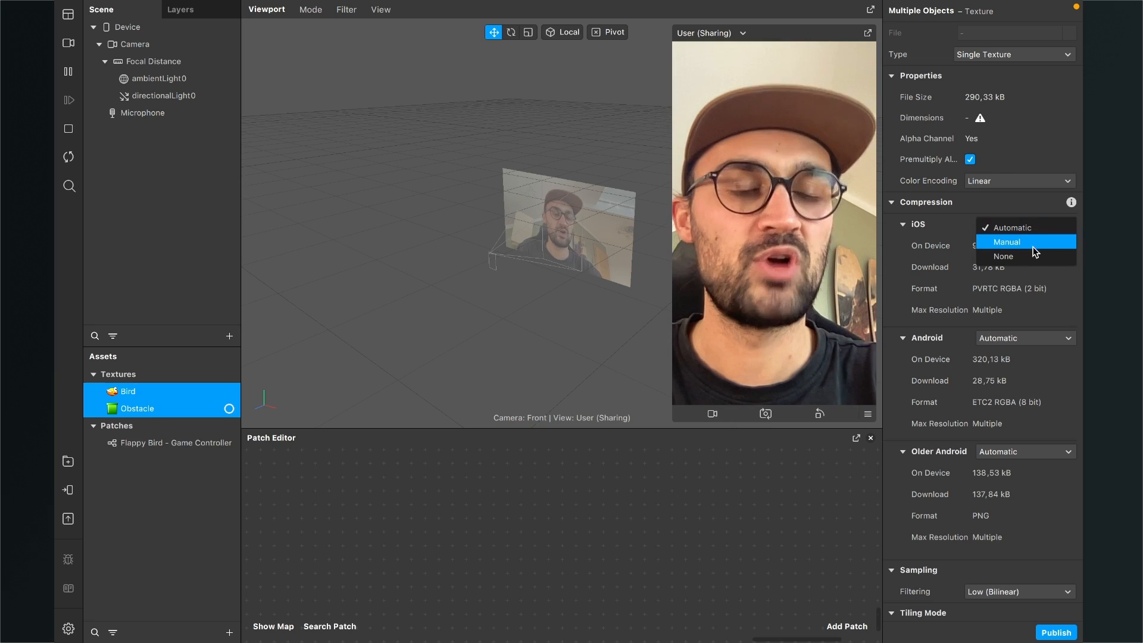
pyautogui.click(1021, 243)
pyautogui.click(1024, 296)
pyautogui.click(1012, 310)
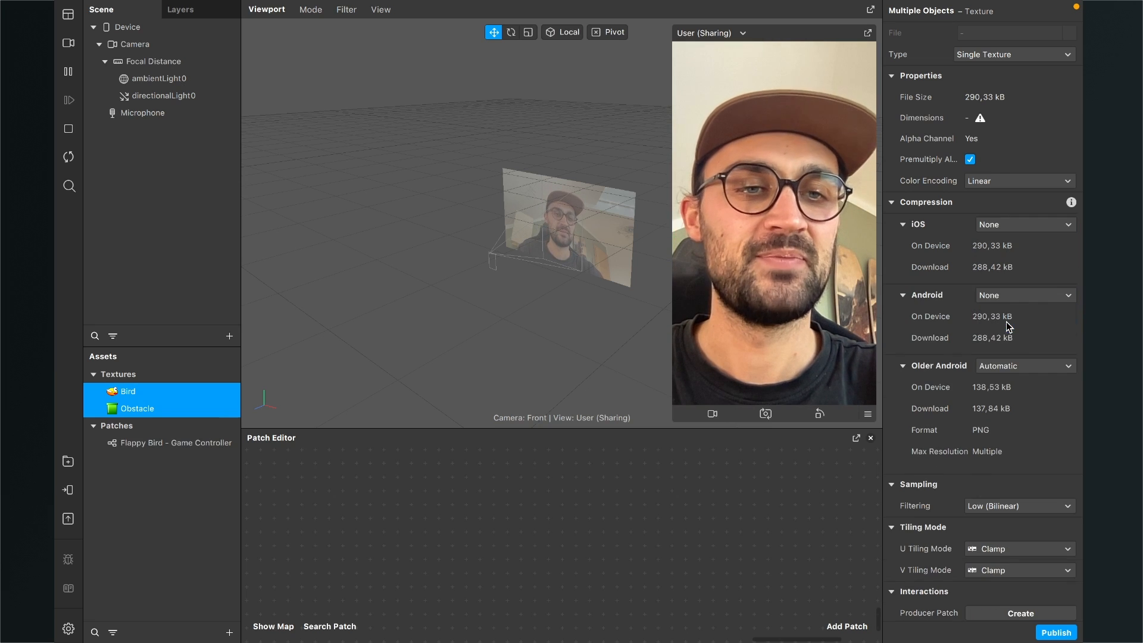
pyautogui.click(1023, 366)
pyautogui.click(1011, 394)
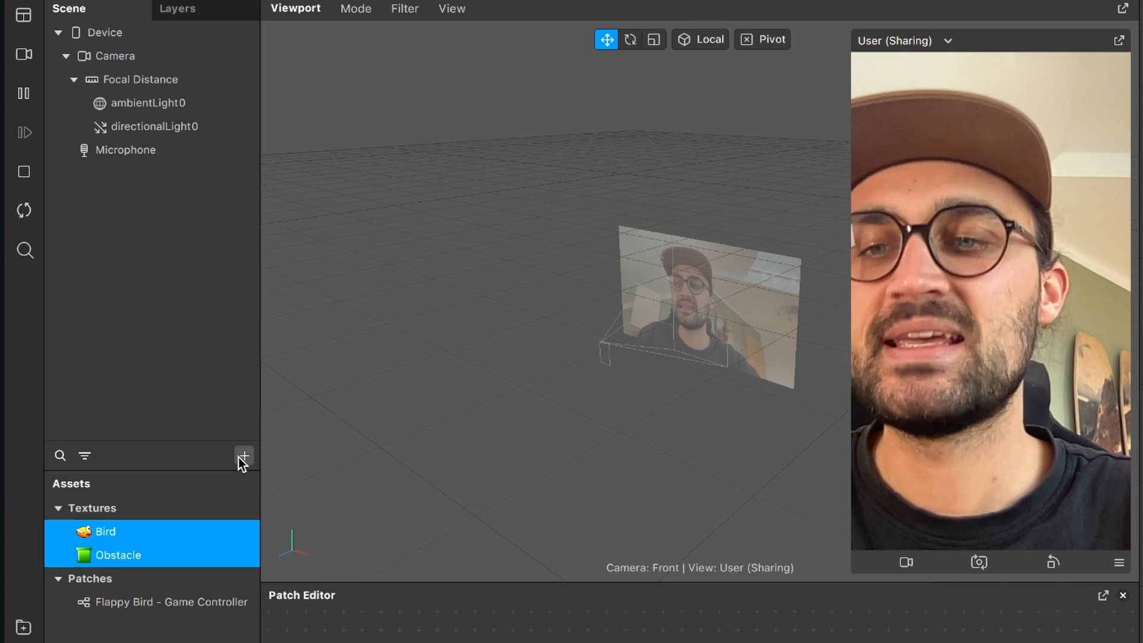
# Step: Add a null object to the scene and rename it "Obstacle 1"
pyautogui.click(243, 456)
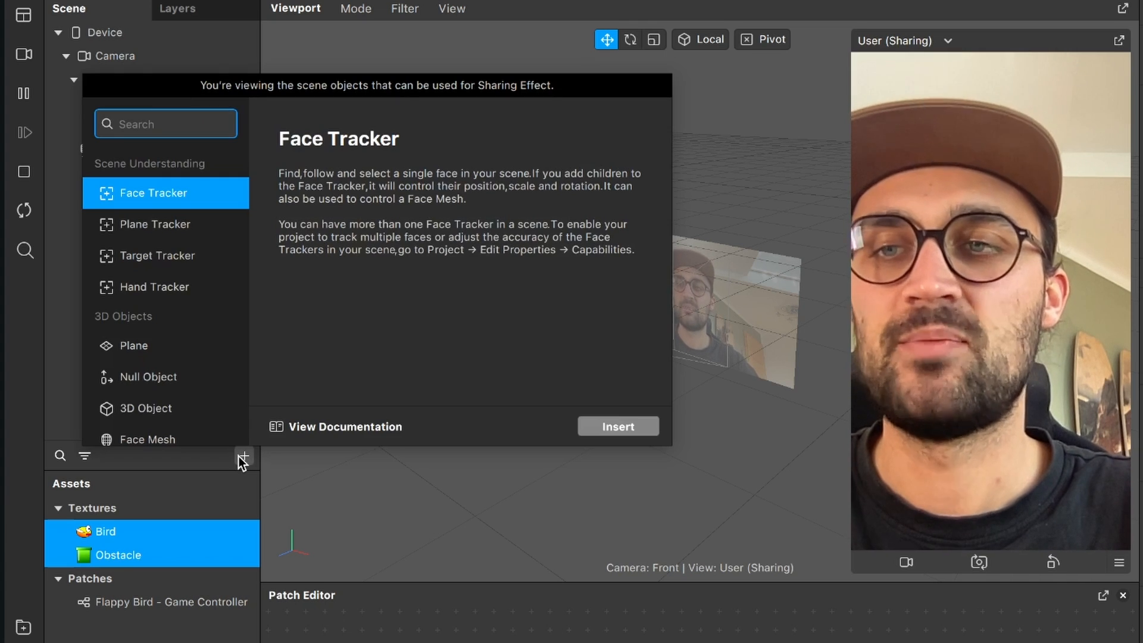
pyautogui.write('Nul')
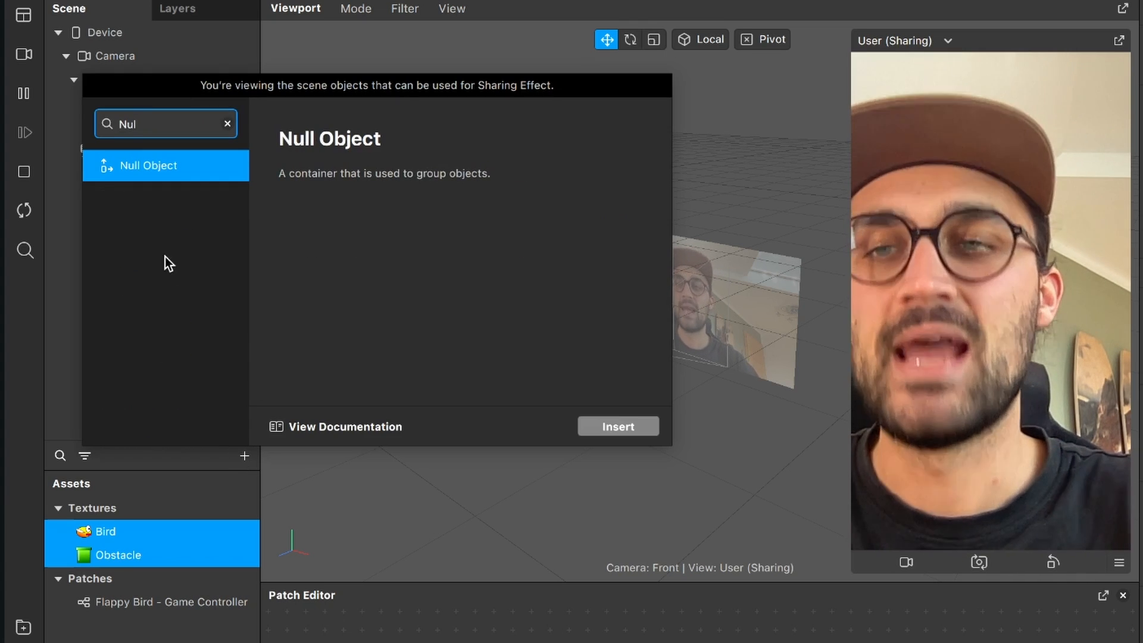
pyautogui.click(611, 426)
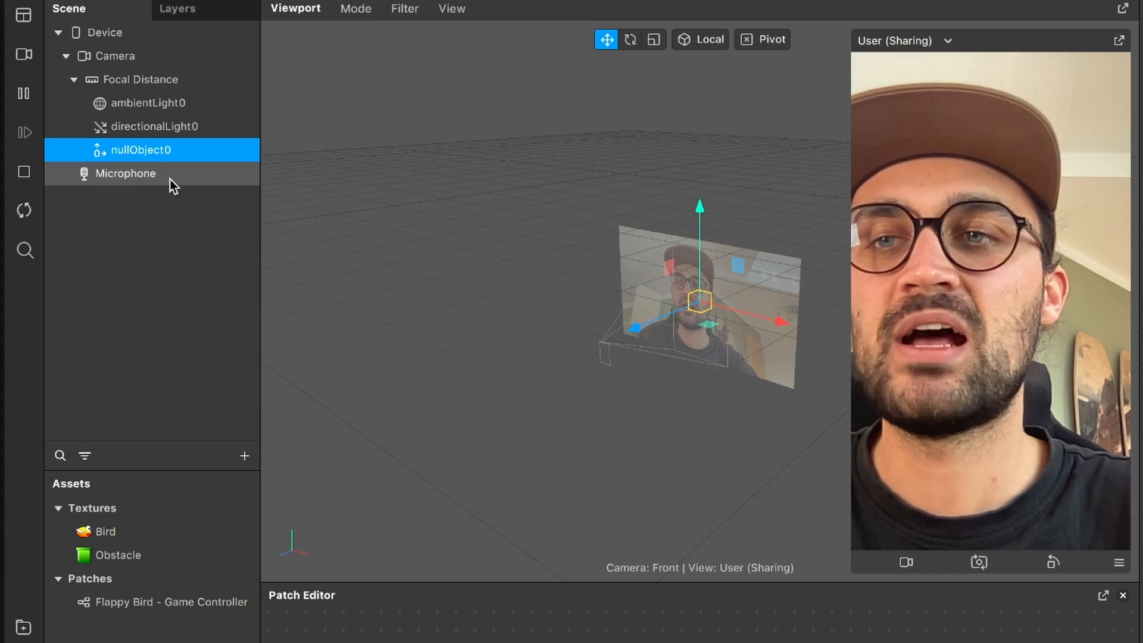
pyautogui.doubleClick(149, 151)
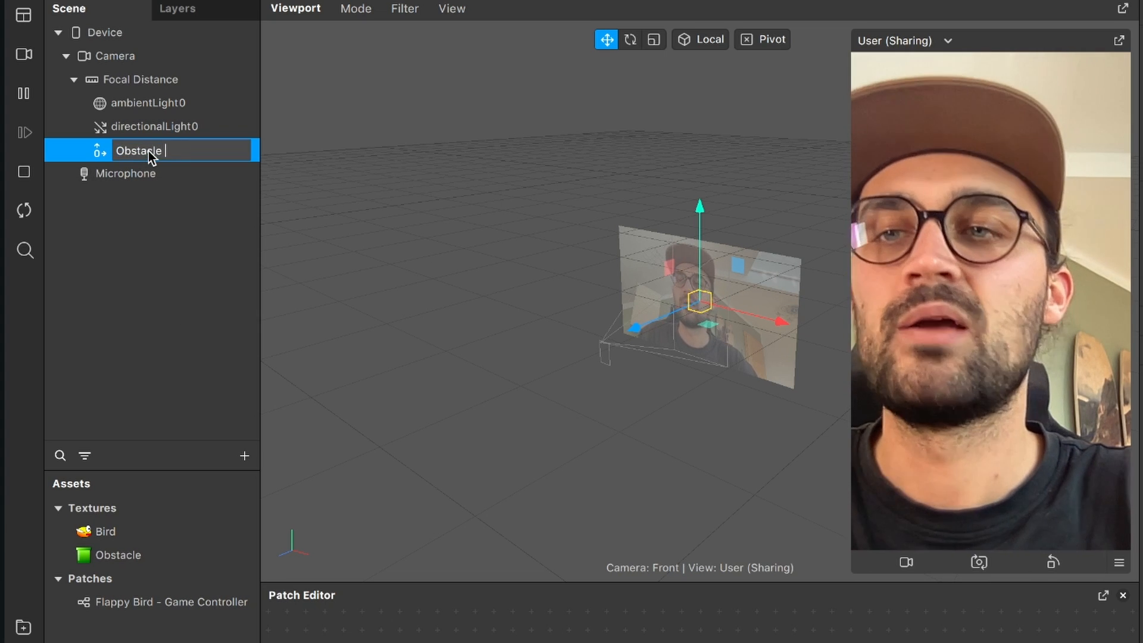
pyautogui.write('Obstacle 1')
pyautogui.press('Return')
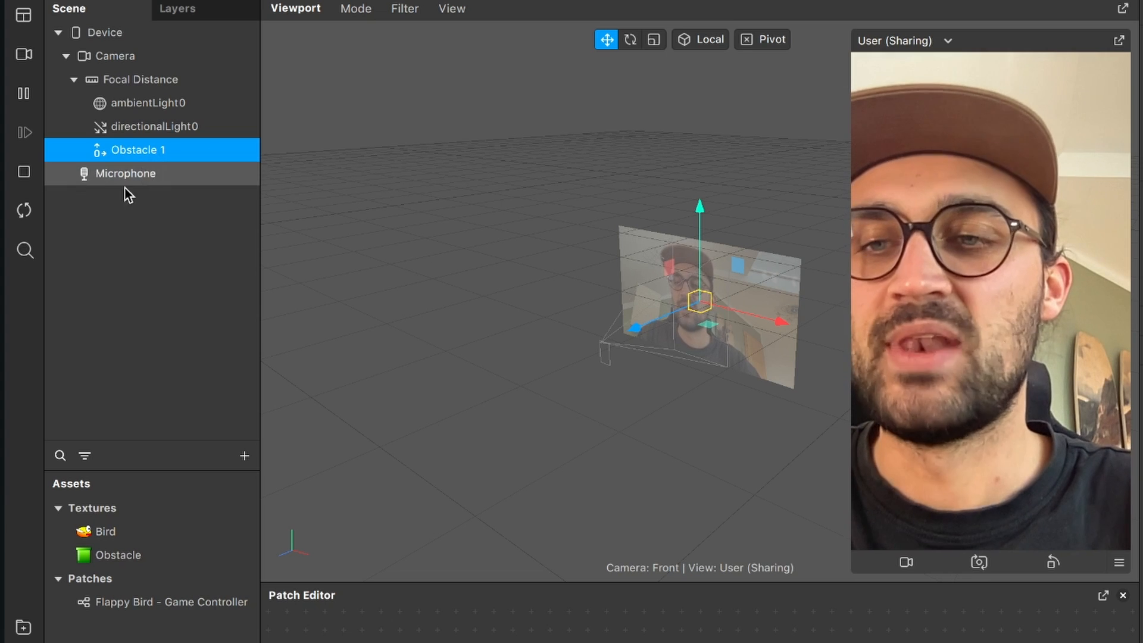
# Step: Add another null object named "UP 1 - Null" and nest it inside Obstacle 1
pyautogui.click(241, 456)
pyautogui.write('nul')
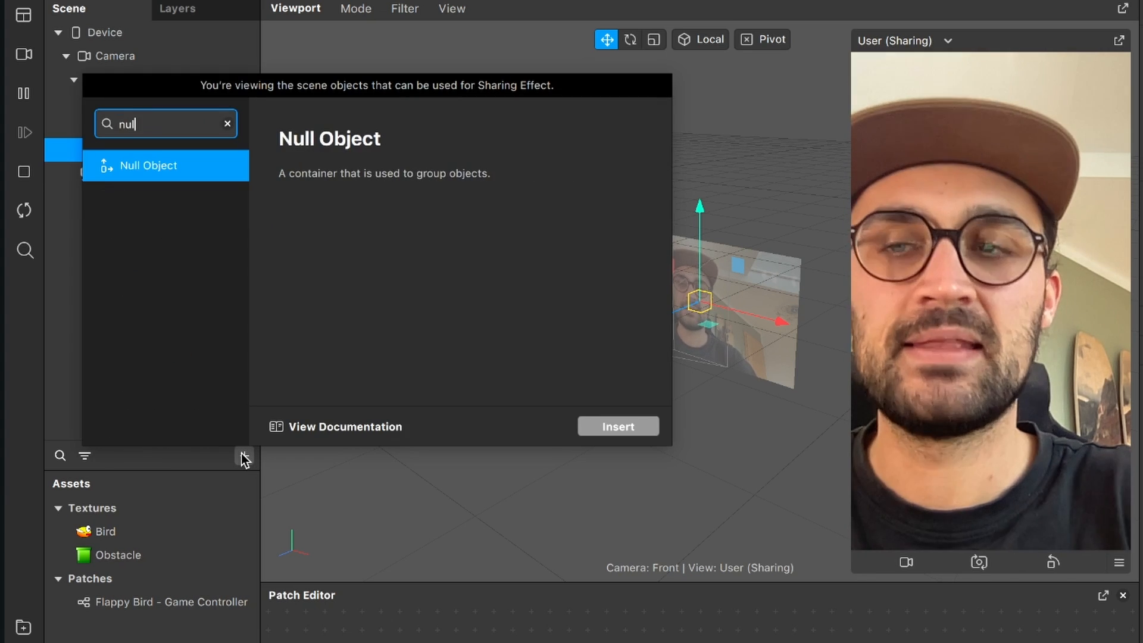
pyautogui.press('Return')
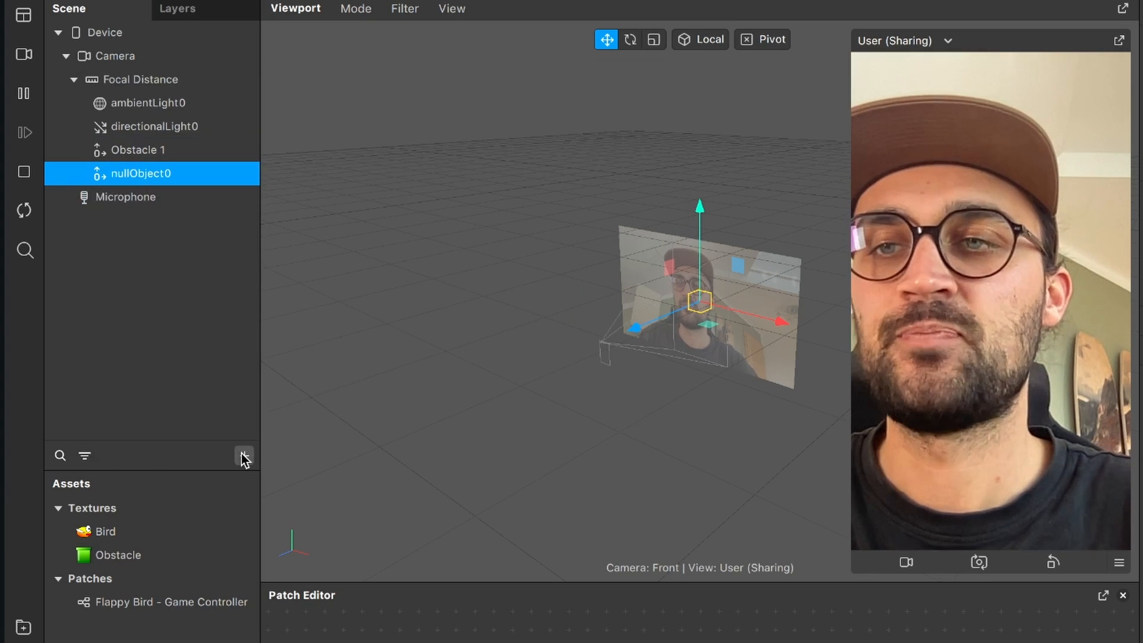
pyautogui.doubleClick(138, 173)
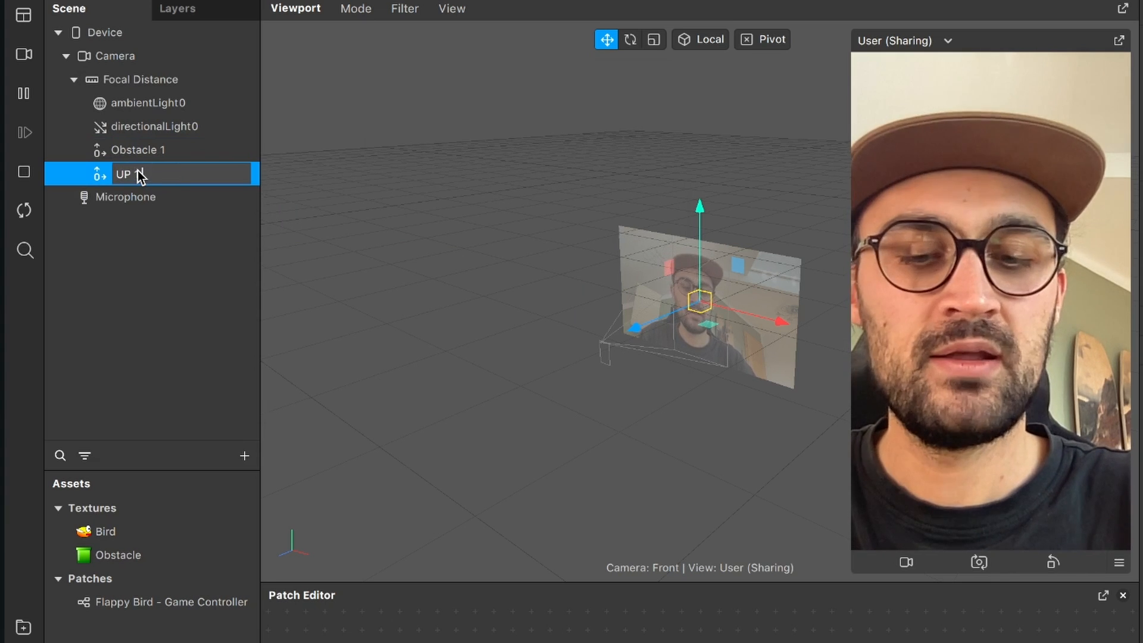
pyautogui.write('UP 1 - Null')
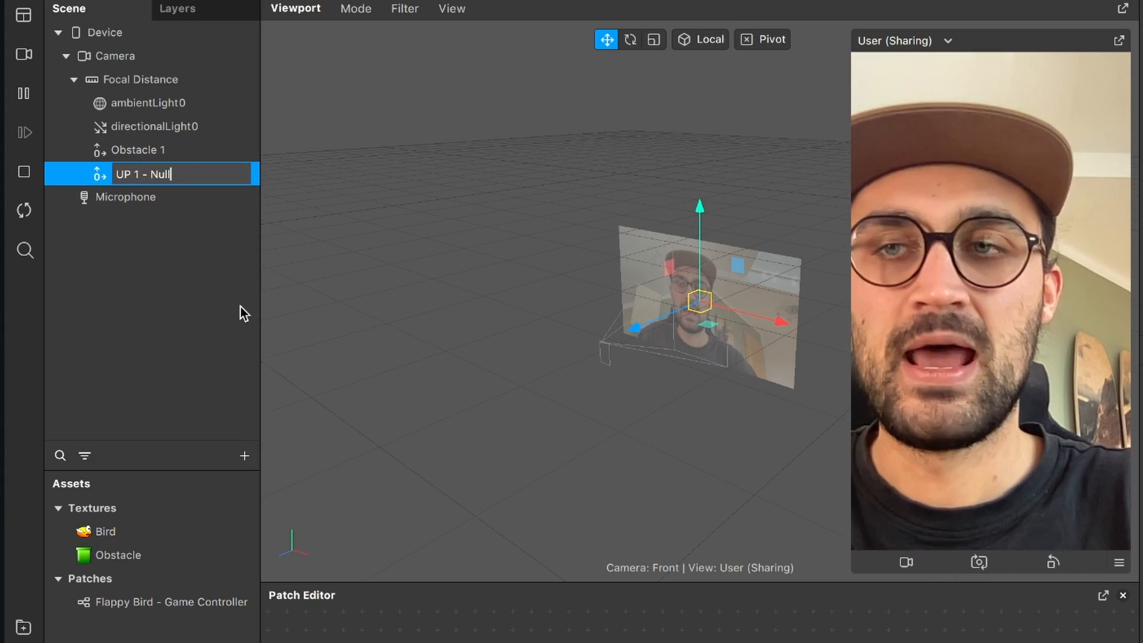
pyautogui.press('Return')
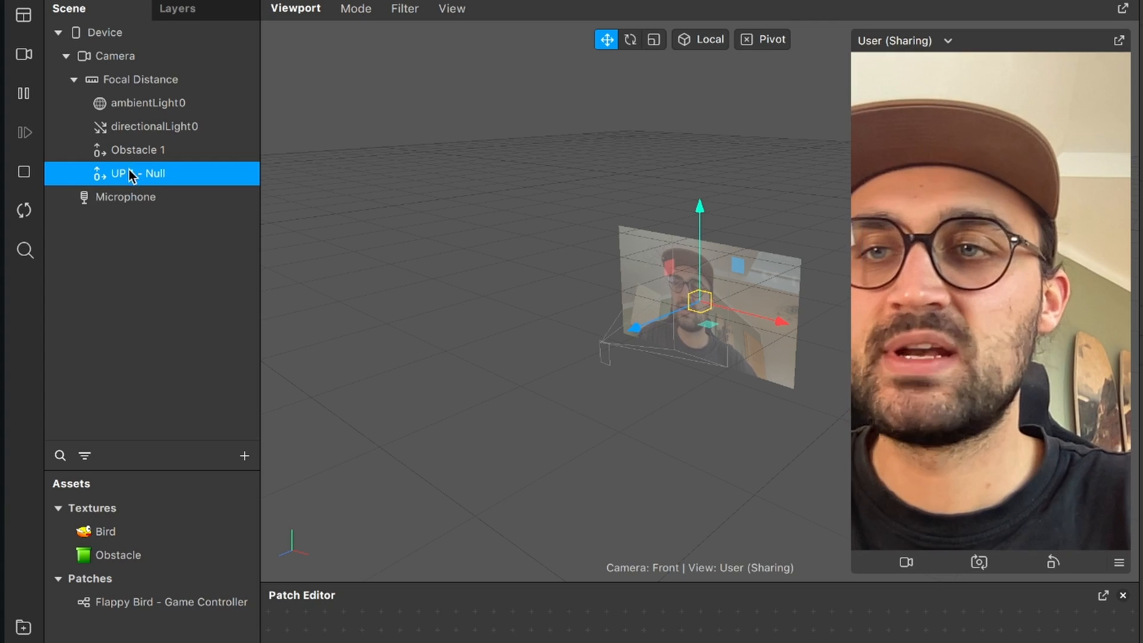
pyautogui.moveTo(119, 173); pyautogui.dragTo(171, 151)
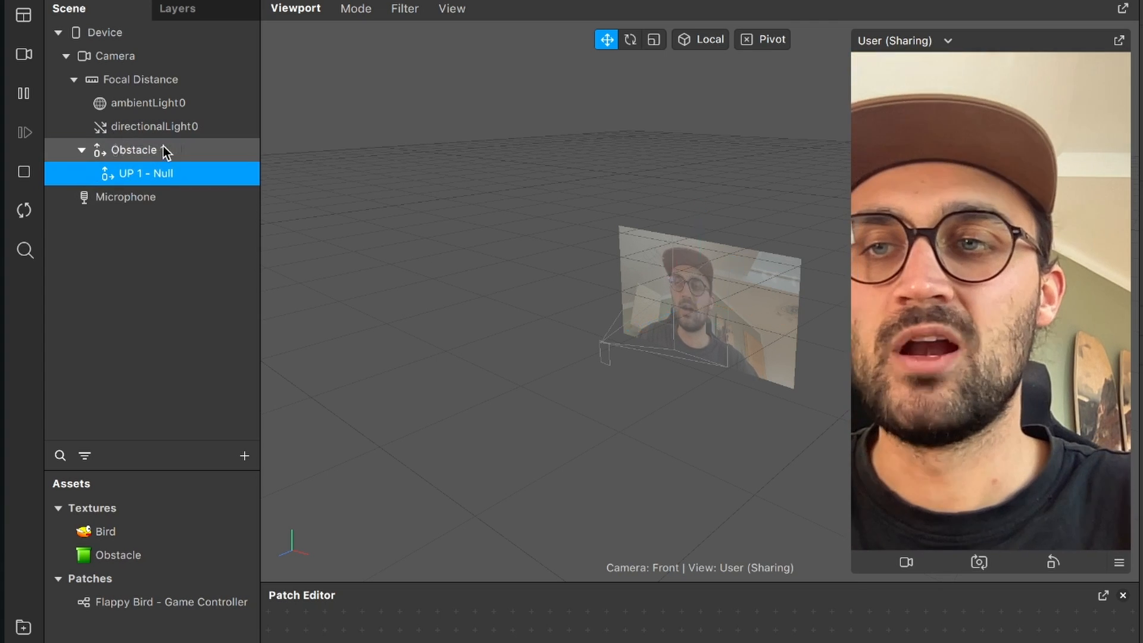
pyautogui.click(81, 151)
pyautogui.click(81, 151)
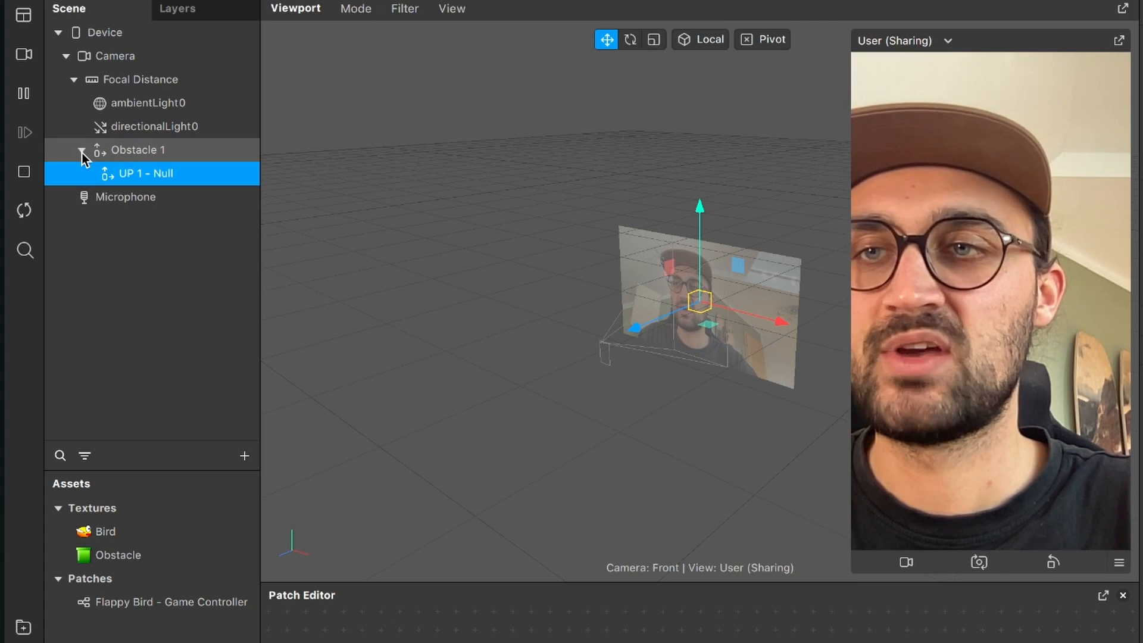
pyautogui.click(81, 152)
pyautogui.click(81, 151)
pyautogui.click(81, 151)
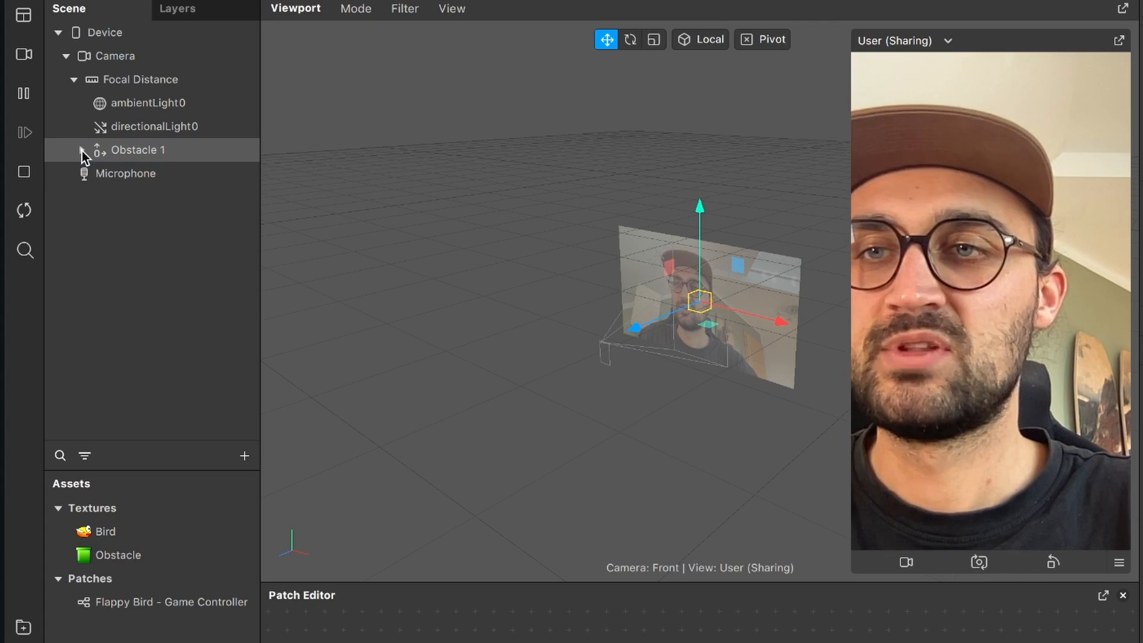
pyautogui.click(81, 151)
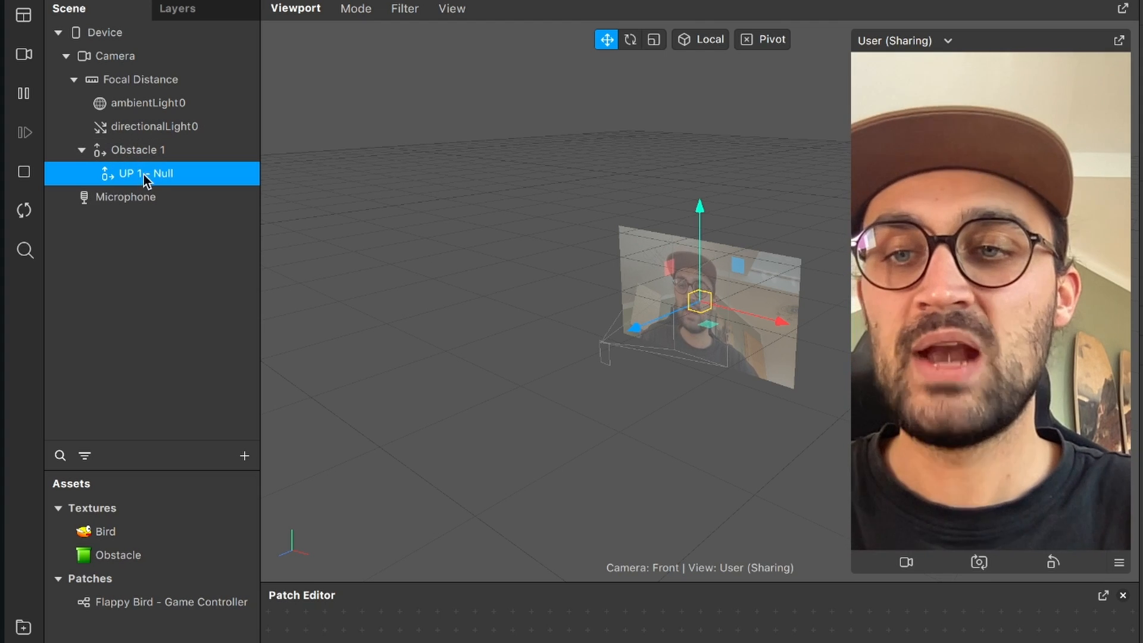
# Step: Add a plane named "UP 1" and make it a child of UP 1 - Null
pyautogui.click(246, 452)
pyautogui.write('plan')
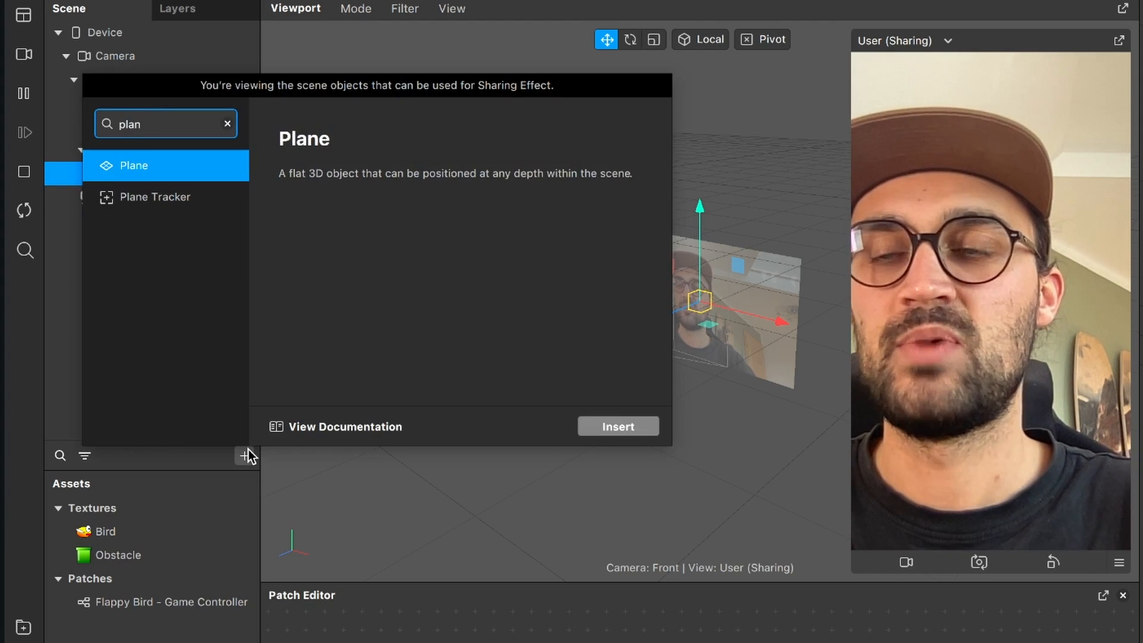
pyautogui.press('Return')
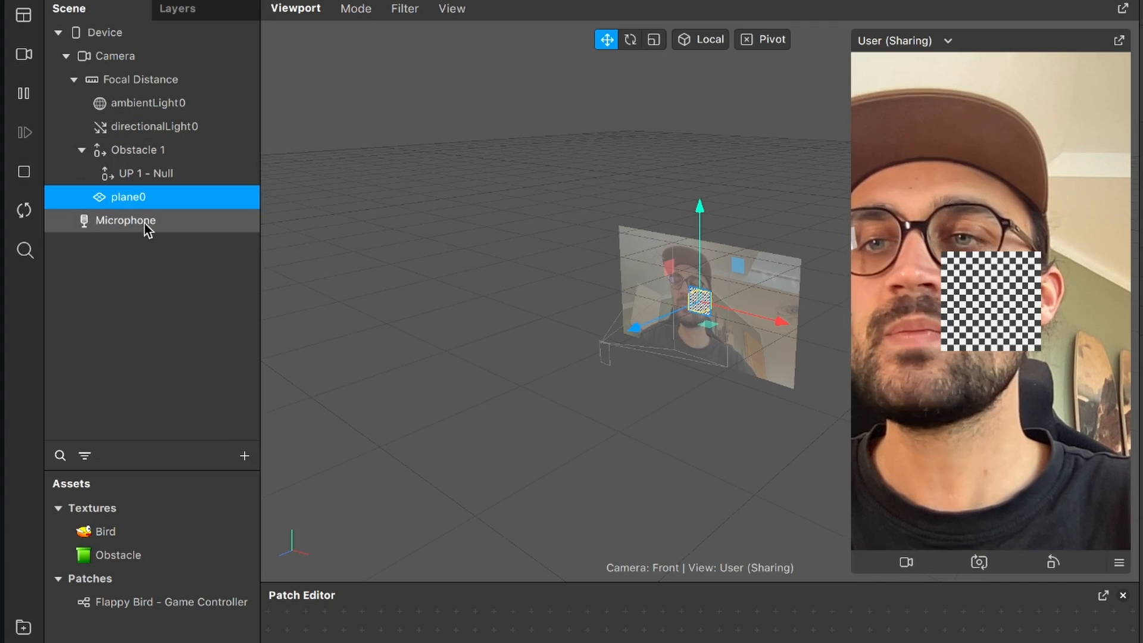
pyautogui.doubleClick(115, 198)
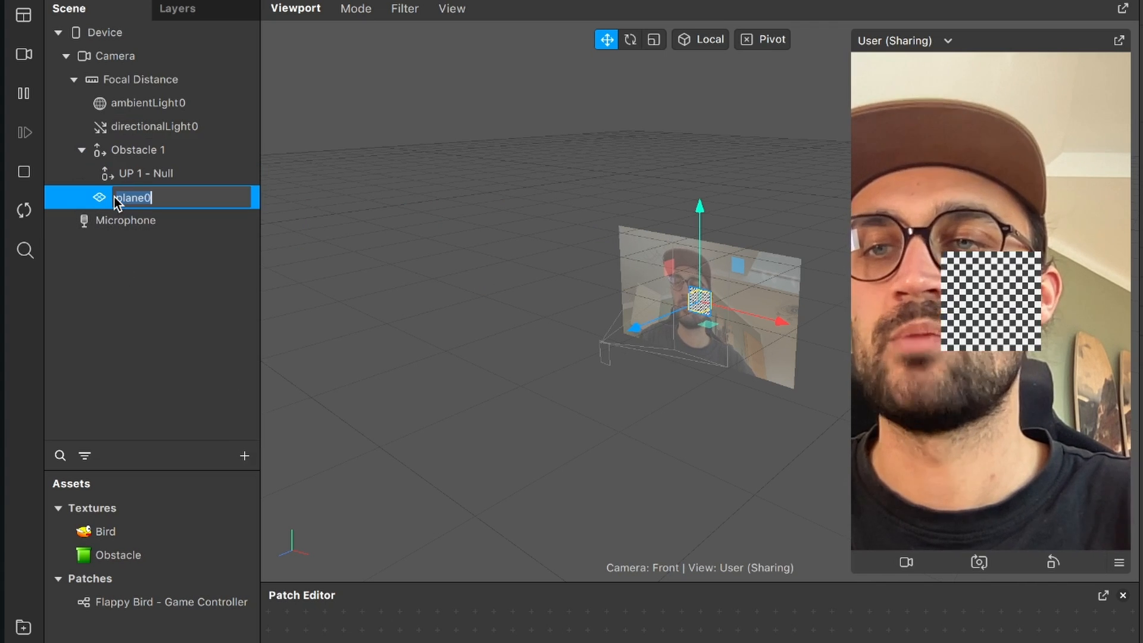
pyautogui.write('UP 1')
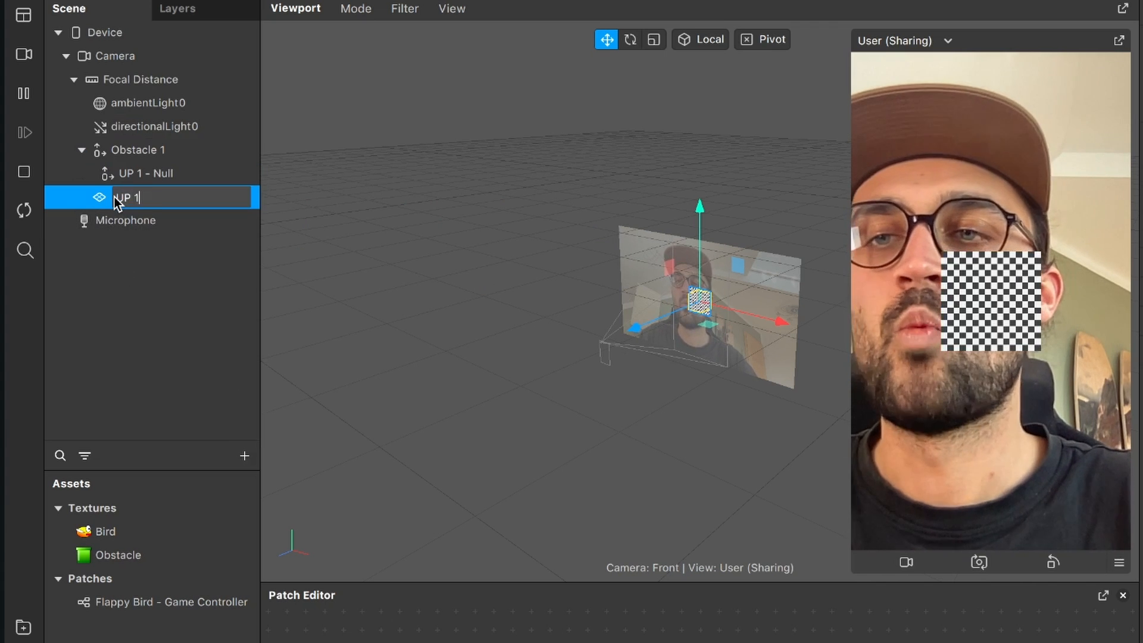
pyautogui.press('Return')
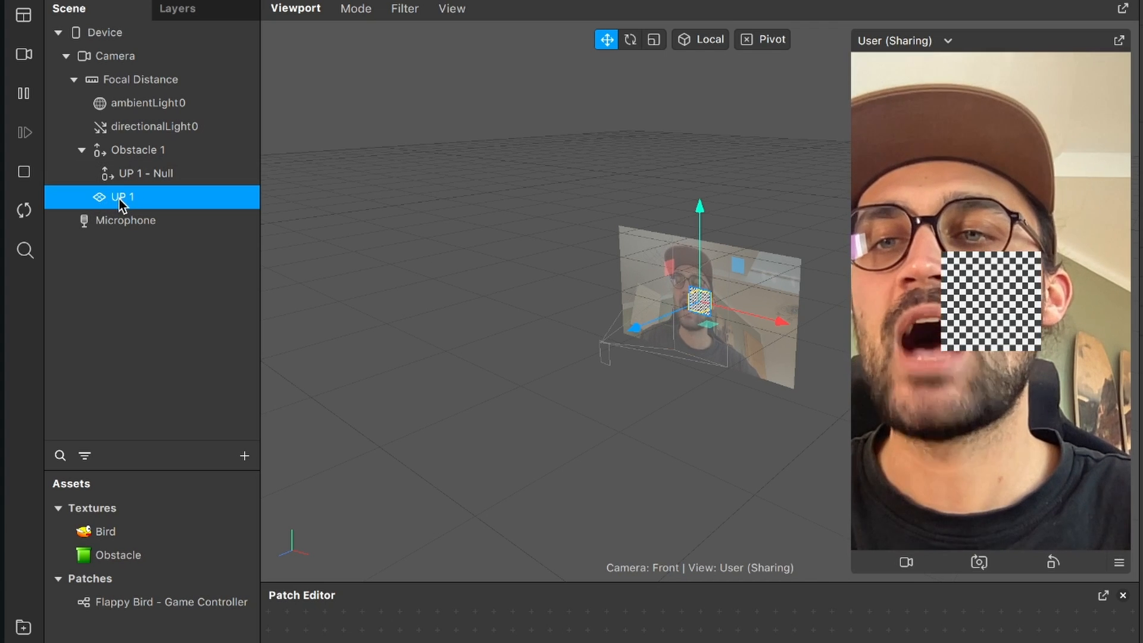
pyautogui.moveTo(77, 201); pyautogui.dragTo(176, 174)
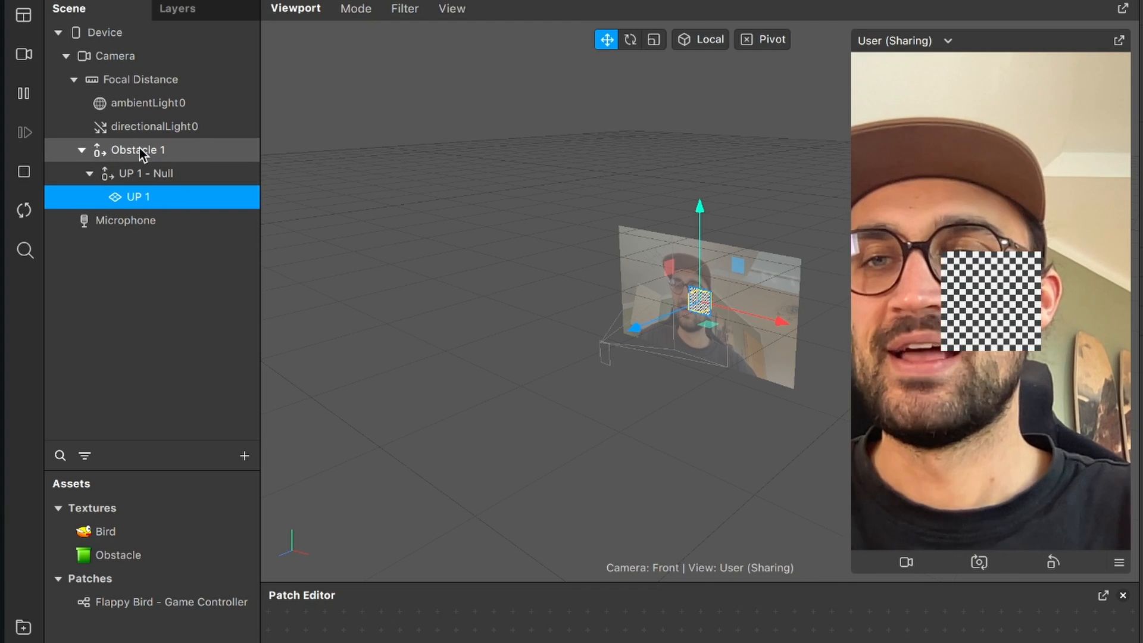
pyautogui.click(89, 174)
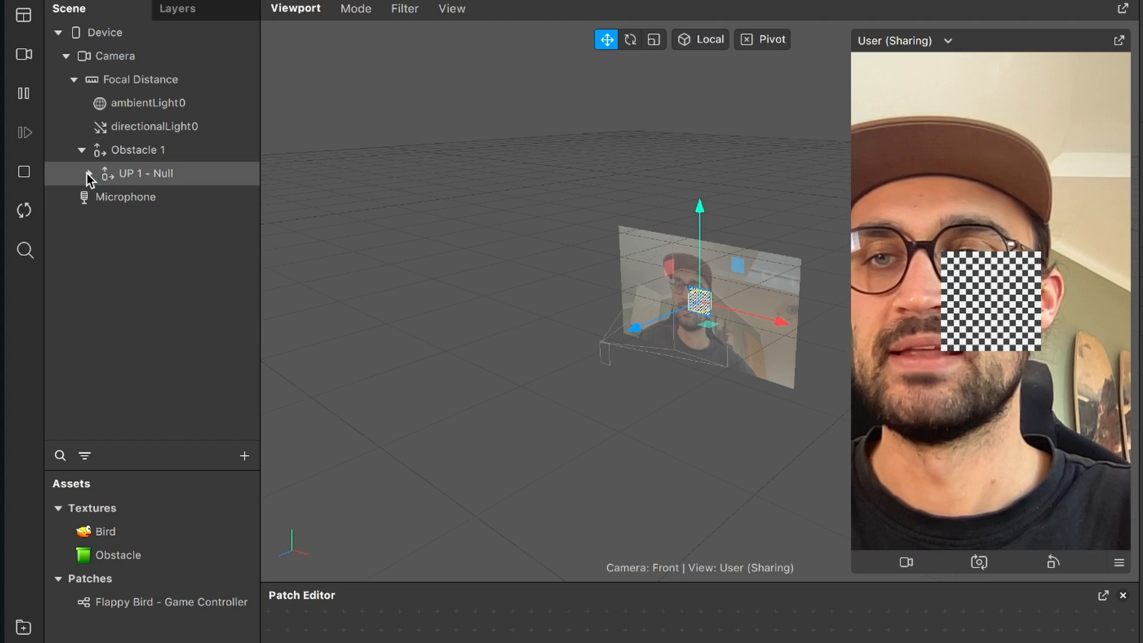
pyautogui.click(89, 173)
pyautogui.click(89, 173)
pyautogui.click(88, 173)
pyautogui.click(88, 173)
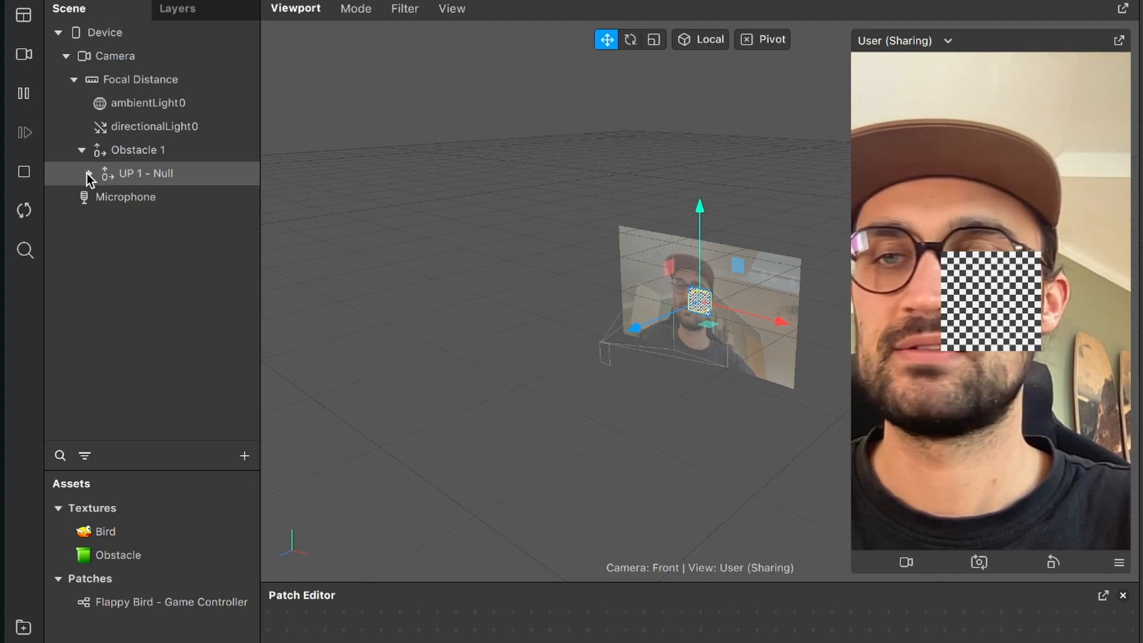
pyautogui.click(88, 173)
pyautogui.click(88, 173)
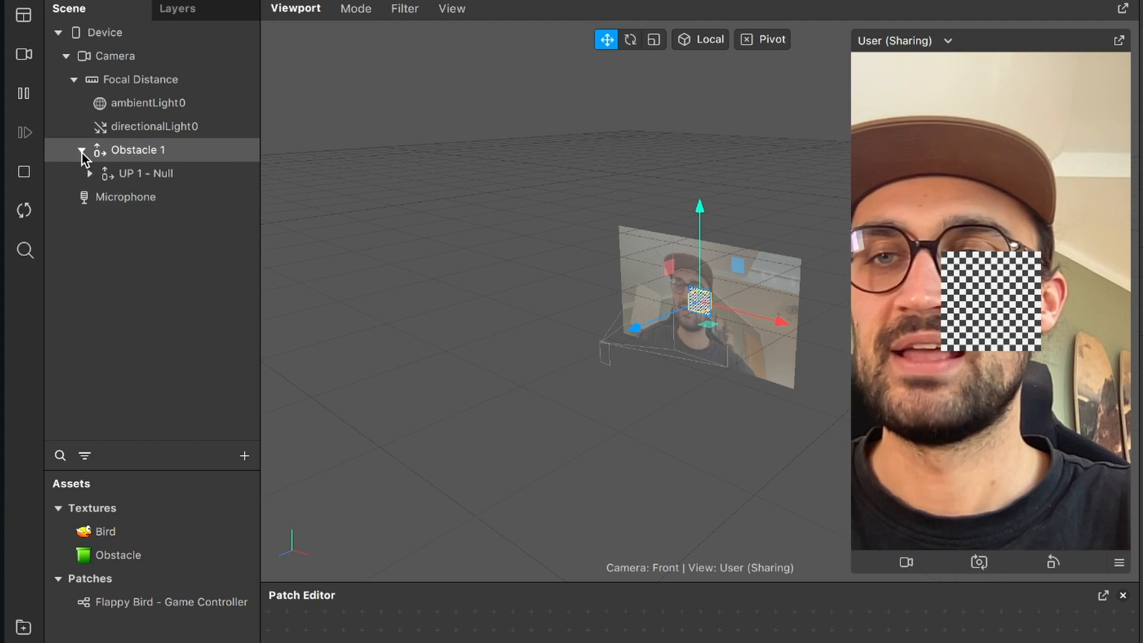
pyautogui.click(88, 173)
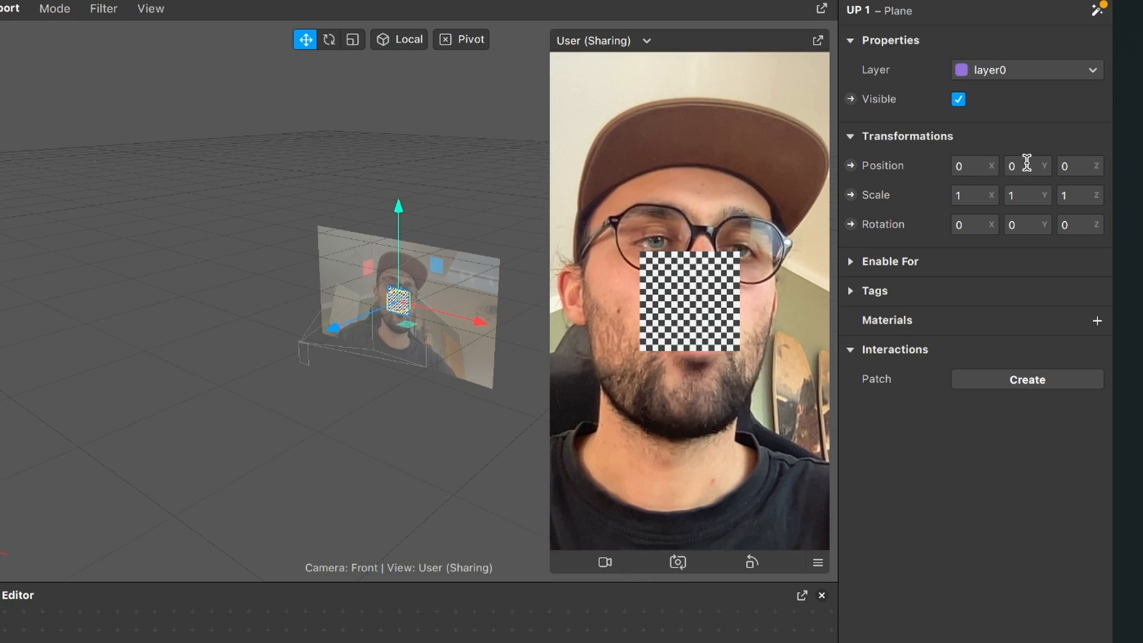
# Step: Set the Y position of the UP 1 plane to 0,05
pyautogui.click(1023, 165)
pyautogui.write('0,')
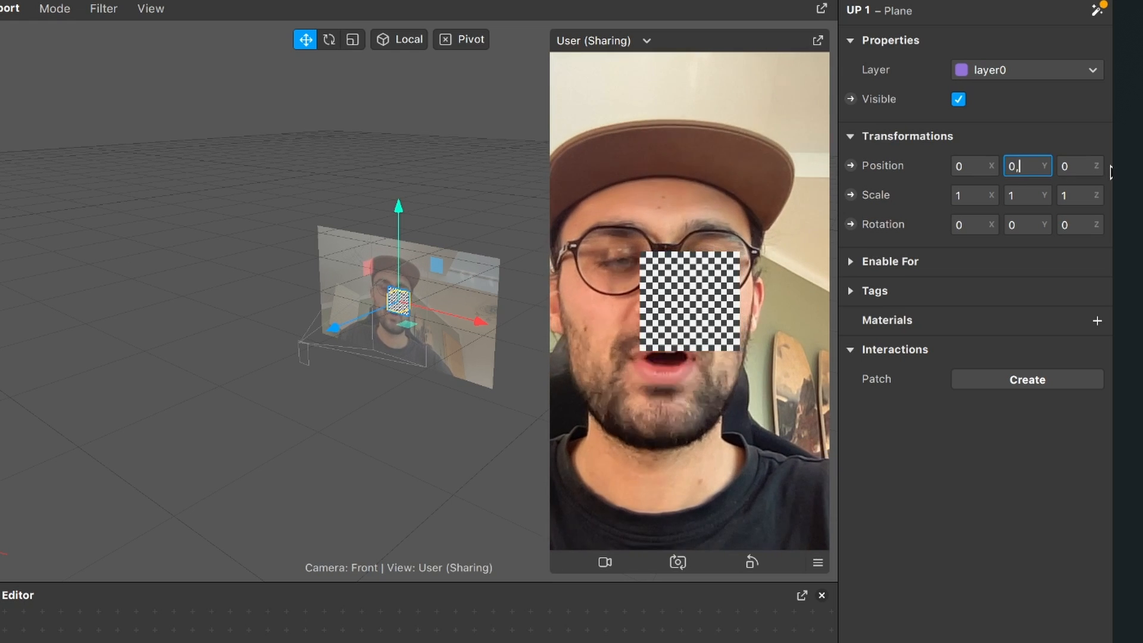
pyautogui.write('05')
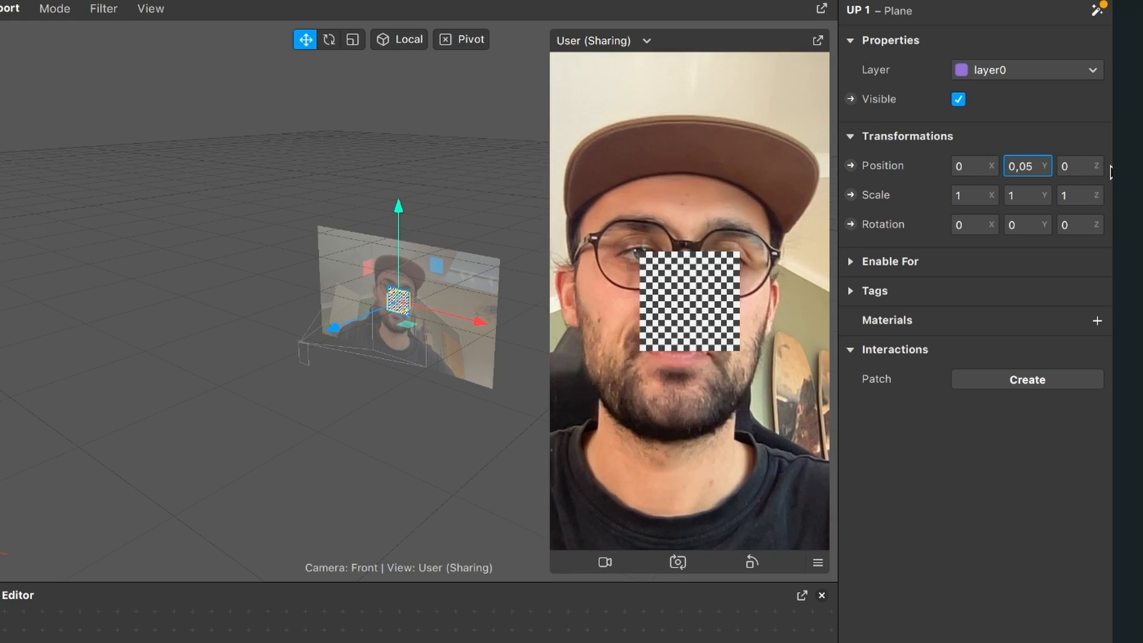
pyautogui.press('Return')
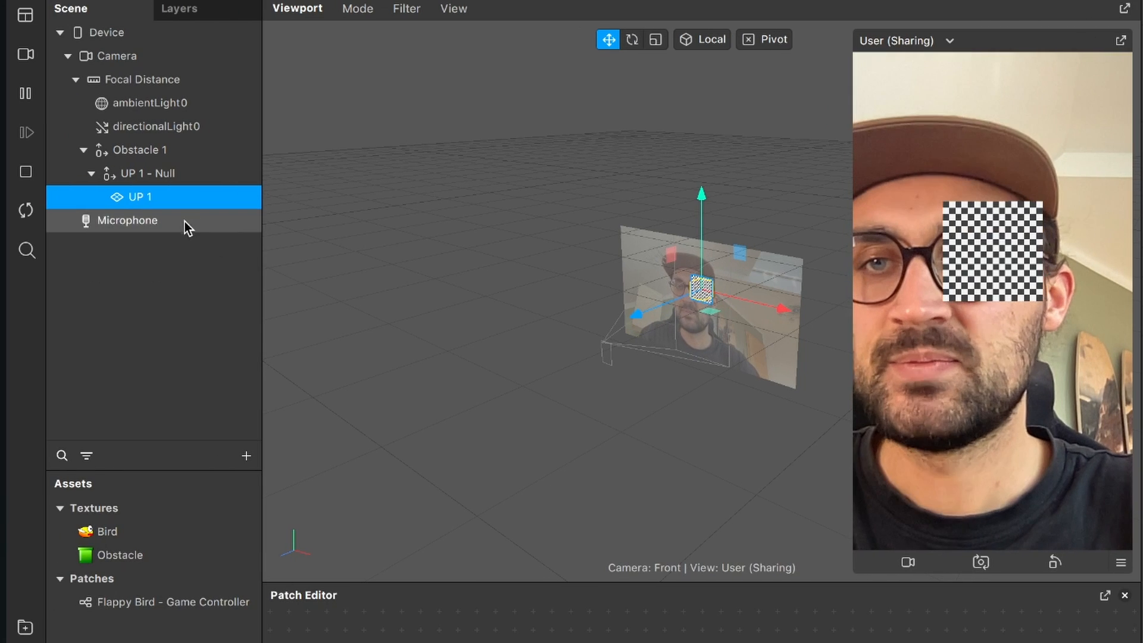
# Step: Set the Y scale of the UP 1 - Null object to 3
pyautogui.click(161, 175)
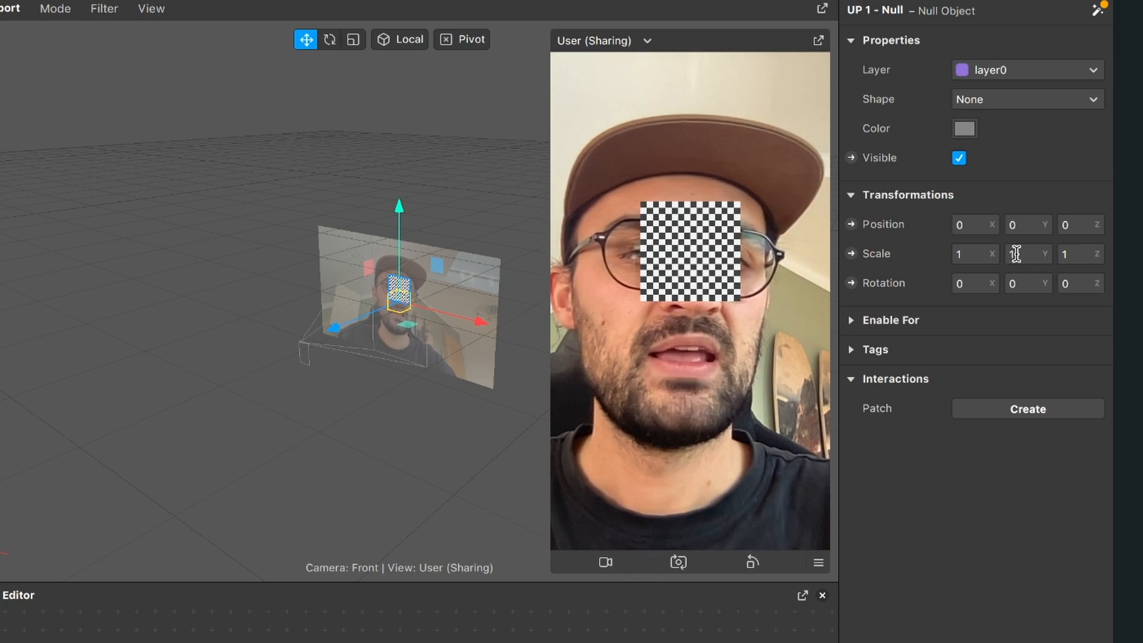
pyautogui.click(1029, 255)
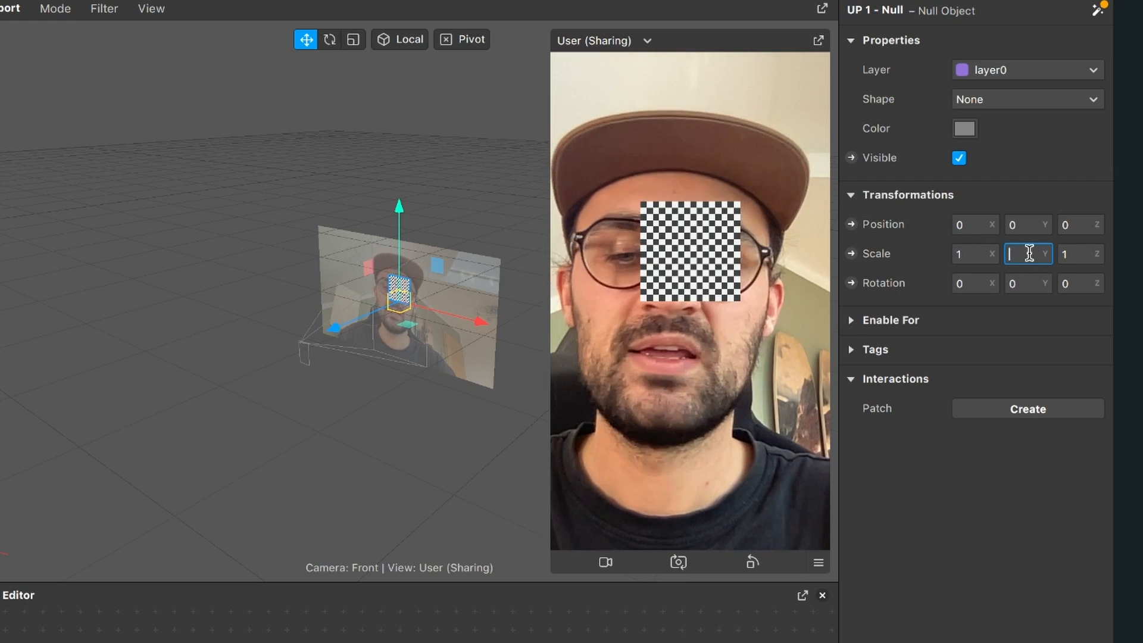
pyautogui.write('3')
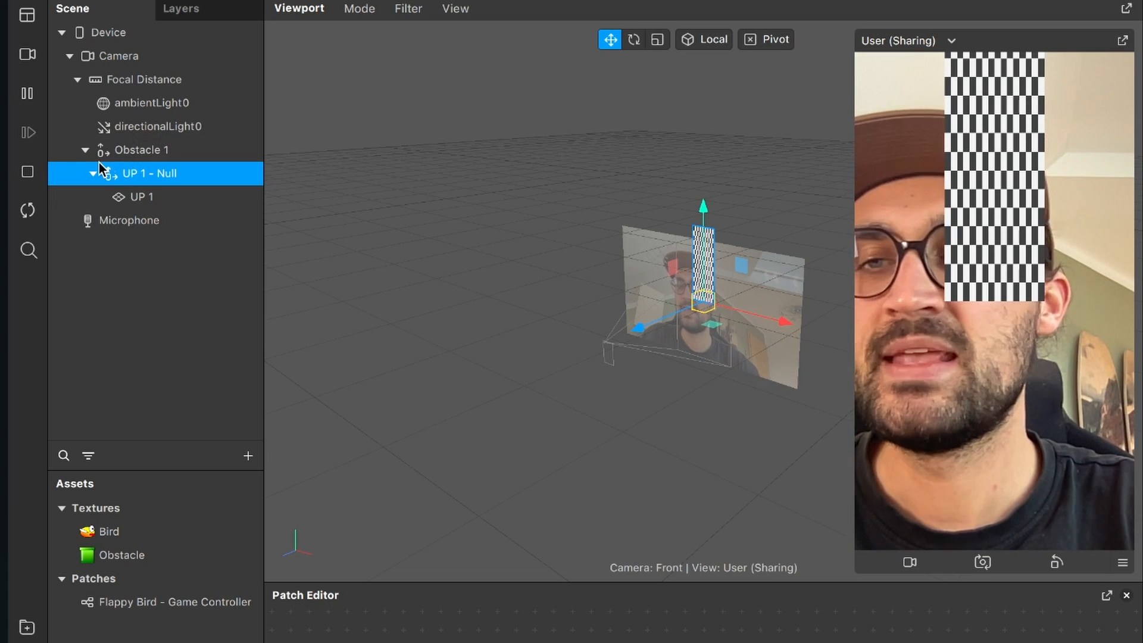
# Step: Duplicate UP 1 - Null with its plane and rename the copied null object "Down 1 - Null"
pyautogui.rightClick(138, 174)
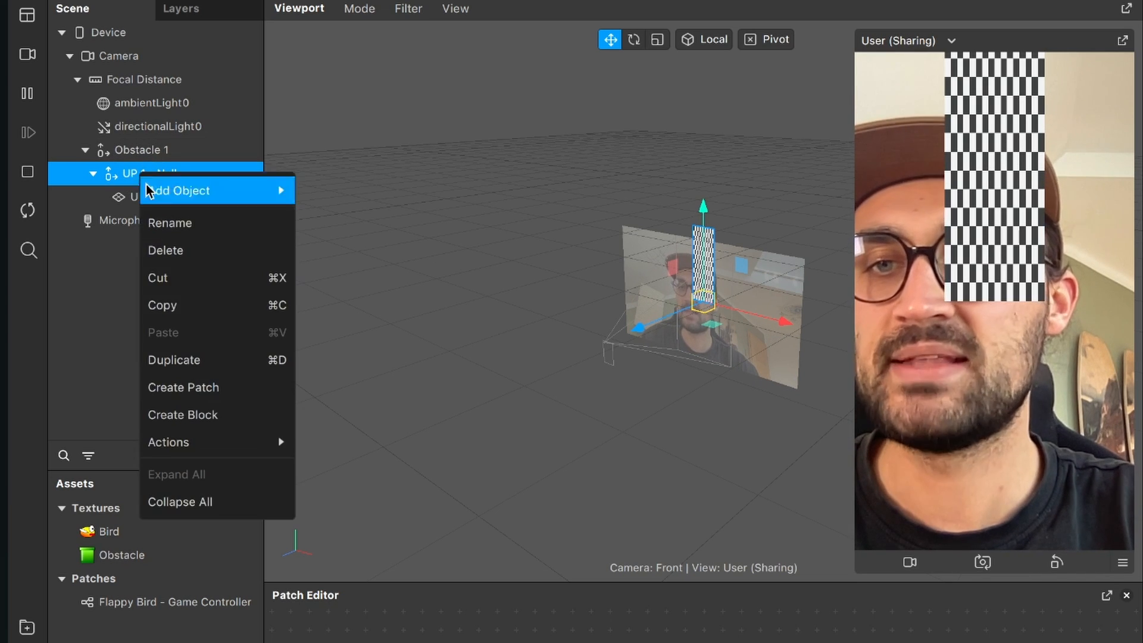
pyautogui.click(195, 360)
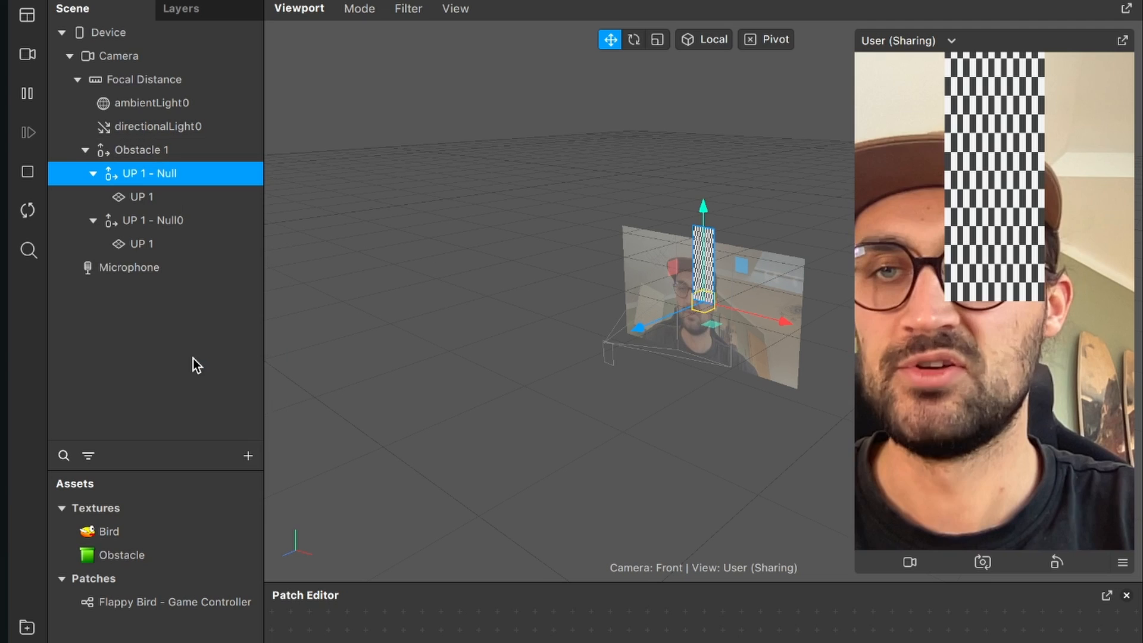
pyautogui.click(162, 226)
pyautogui.doubleClick(176, 223)
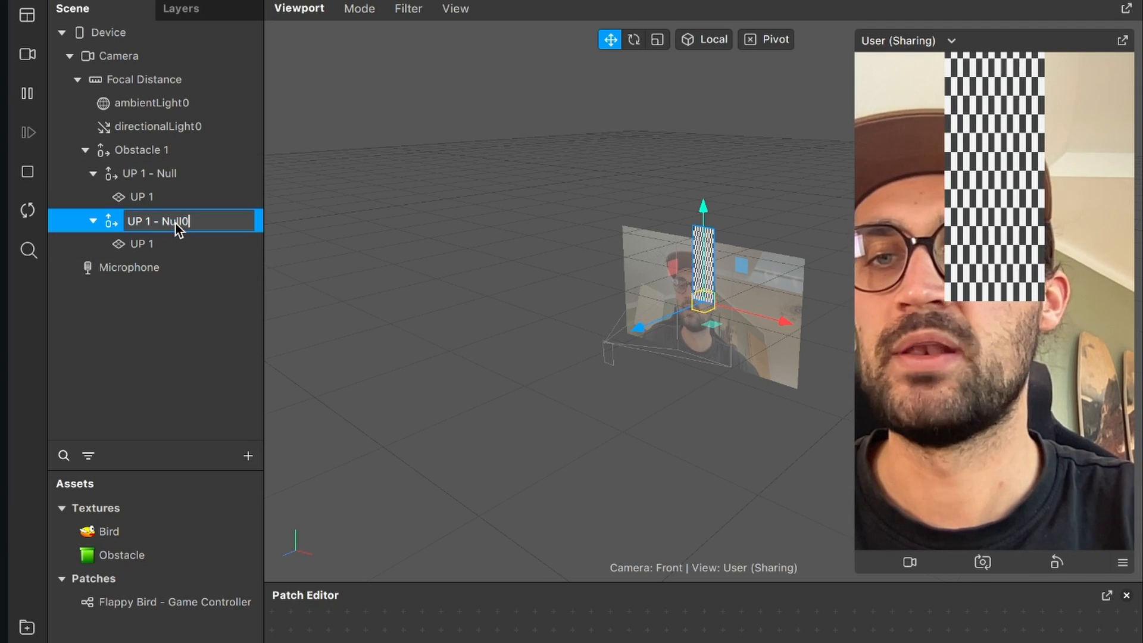
pyautogui.press('BackSpace')
pyautogui.press('BackSpace')
pyautogui.press('BackSpace')
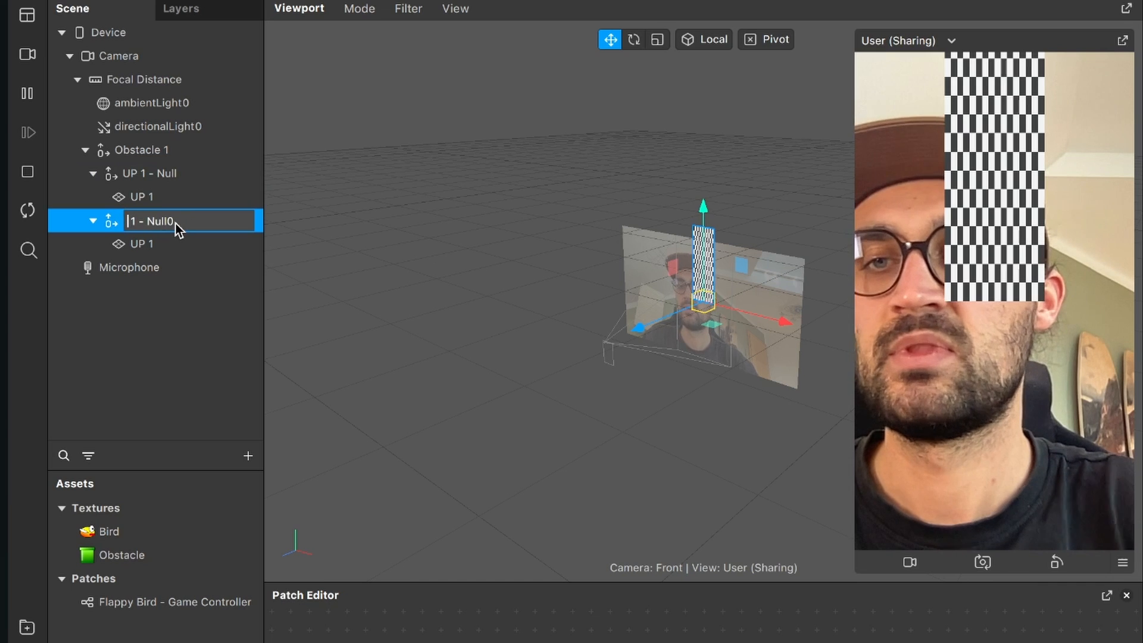
pyautogui.write('Down')
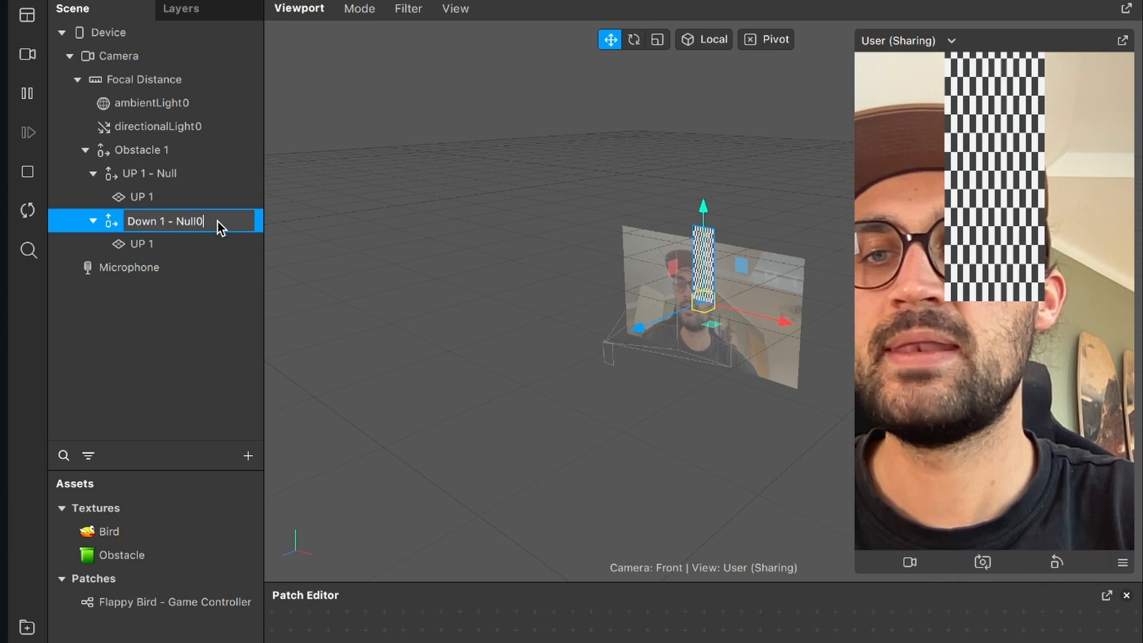
pyautogui.press('BackSpace')
# Step: Rename the plane inside Down 1 - Null as "Down 1"
pyautogui.click(131, 249)
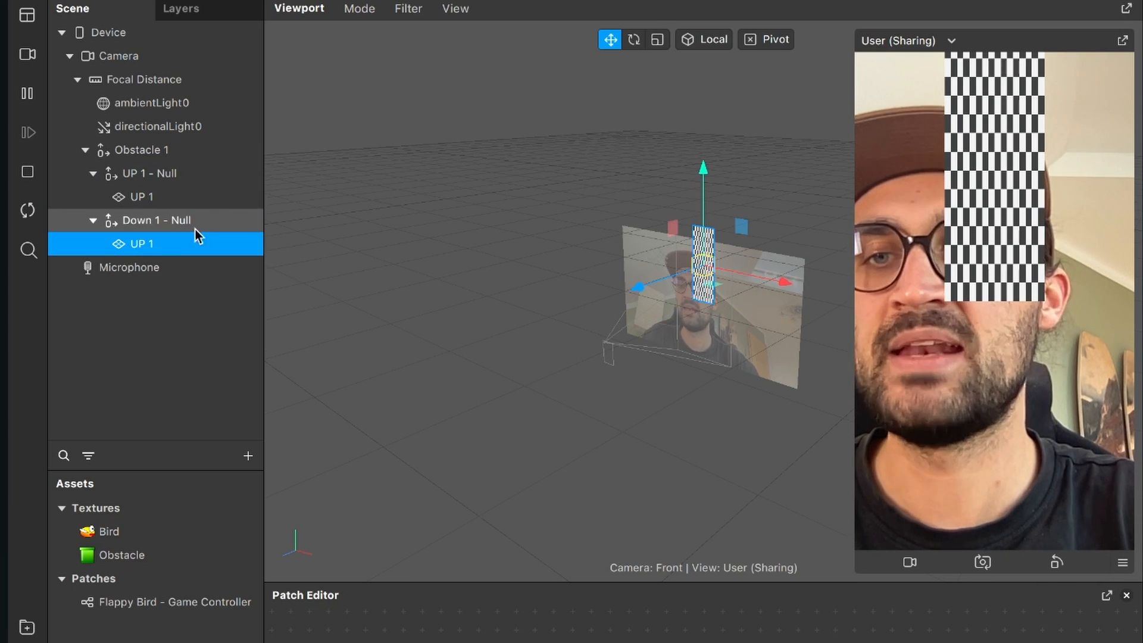
pyautogui.press('Return')
pyautogui.press('Right')
pyautogui.press('Left')
pyautogui.press('BackSpace')
pyautogui.press('BackSpace')
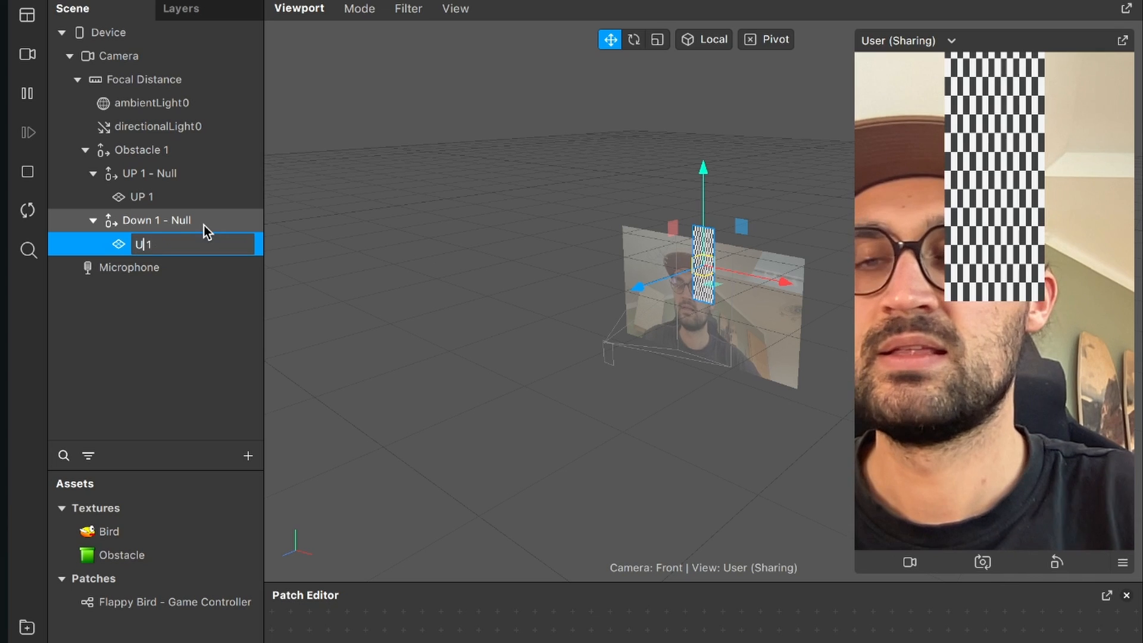
pyautogui.press('BackSpace')
pyautogui.write('Down')
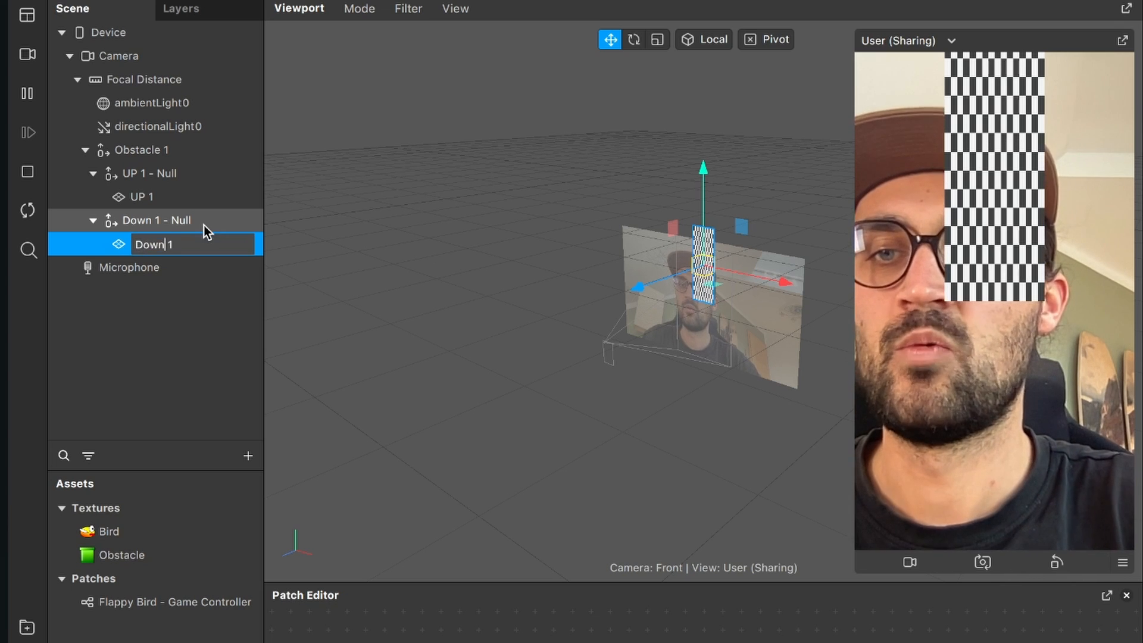
pyautogui.press('Return')
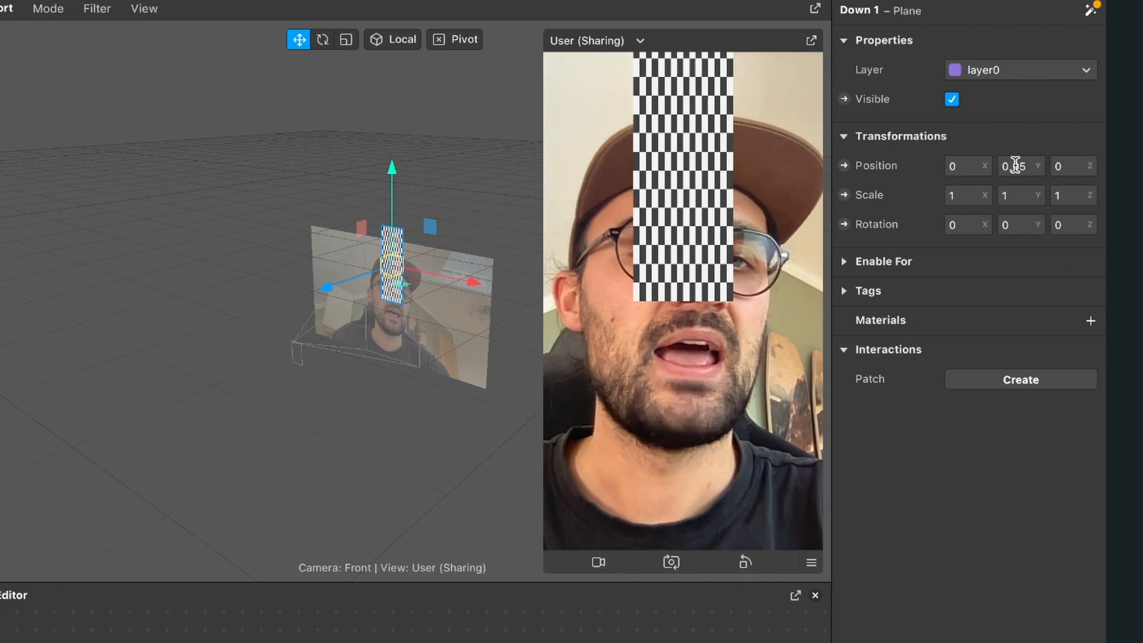
# Step: Set the Y position of the Down 1 plane to -0,05
pyautogui.click(1016, 165)
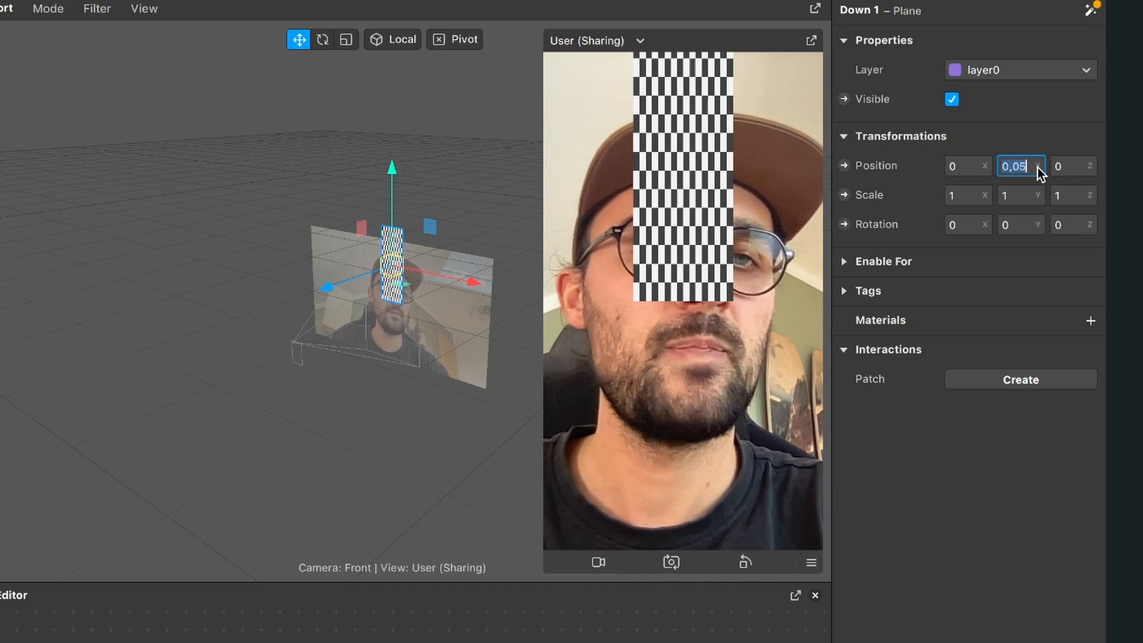
pyautogui.press('Left')
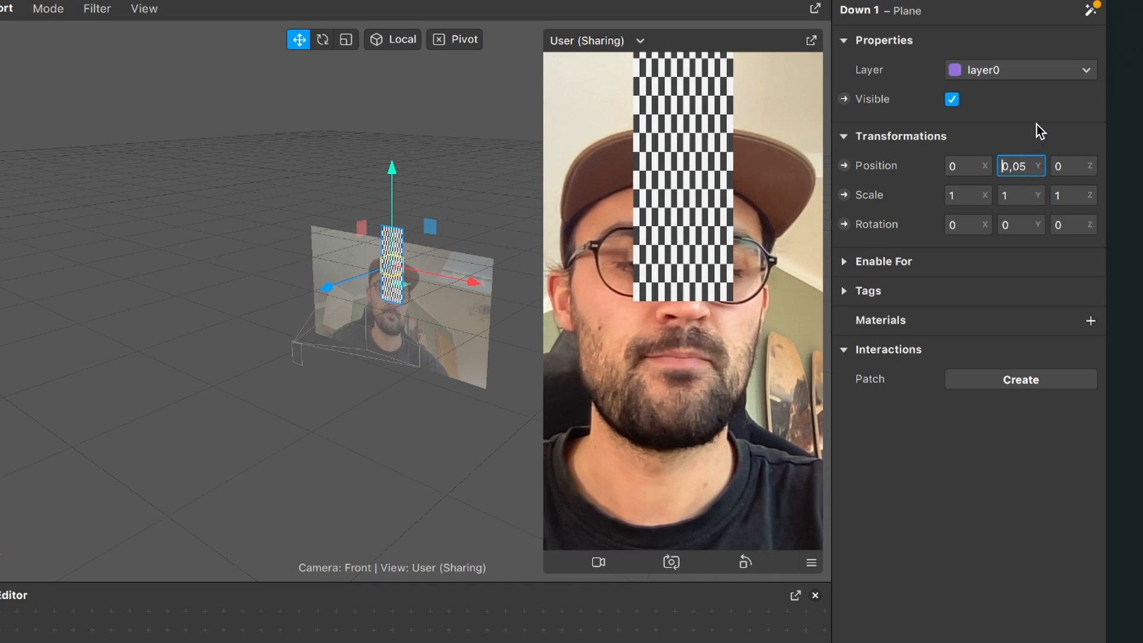
pyautogui.write('-')
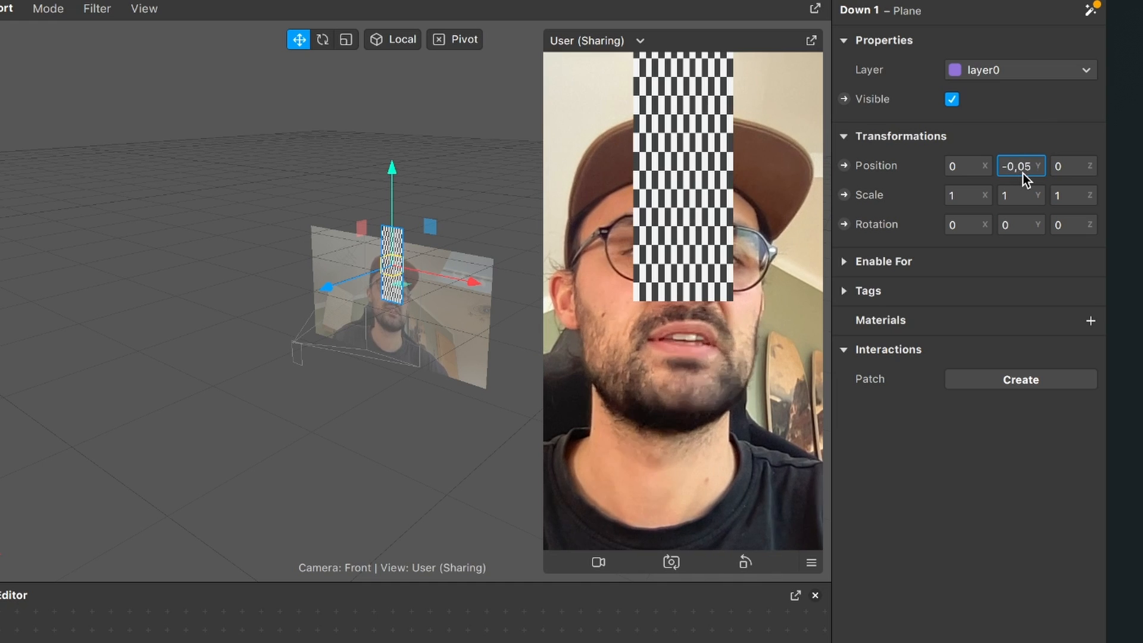
pyautogui.press('Return')
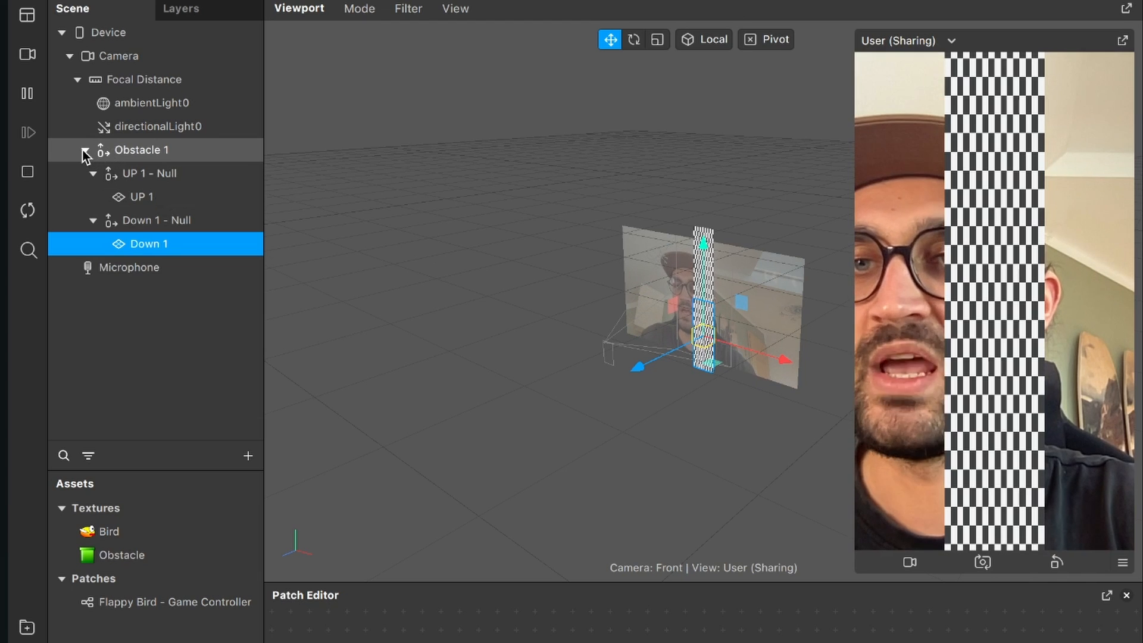
# Step: Examine the hierarchy of Obstacle 1 and the transformations of its UP 1 and Down 1 null objects and planes
pyautogui.click(84, 150)
pyautogui.click(83, 149)
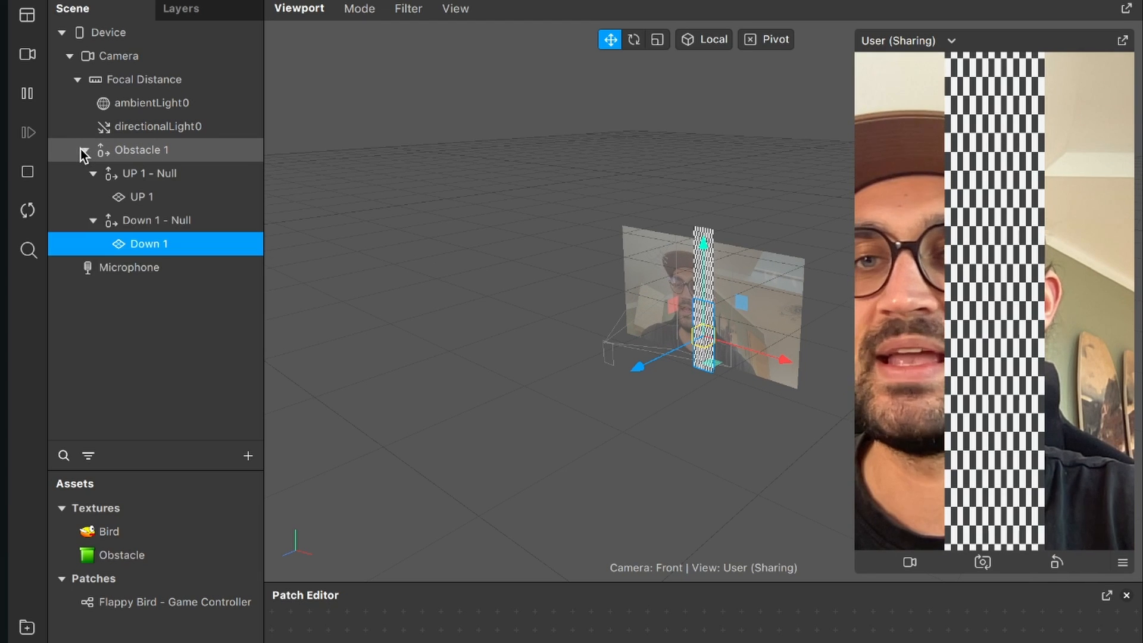
pyautogui.click(93, 173)
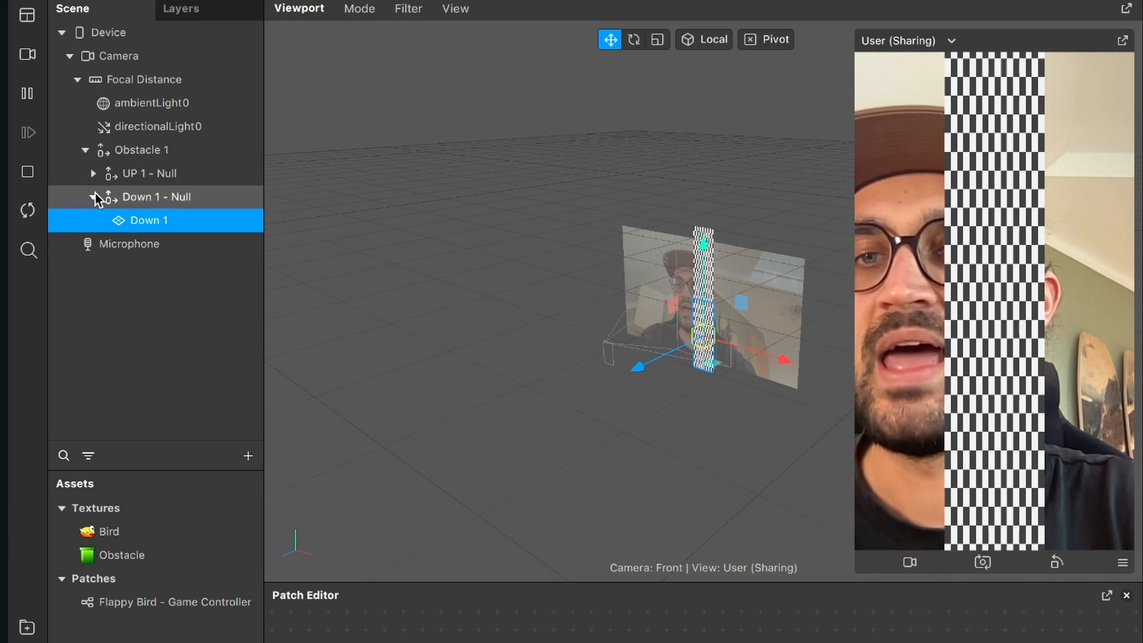
pyautogui.click(93, 196)
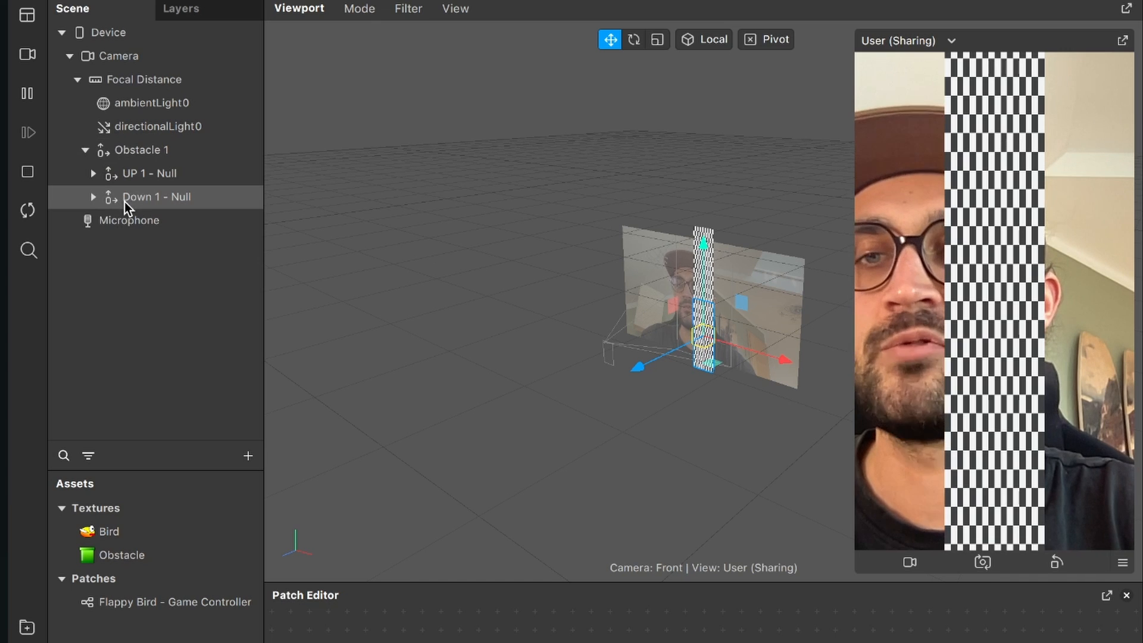
pyautogui.click(158, 196)
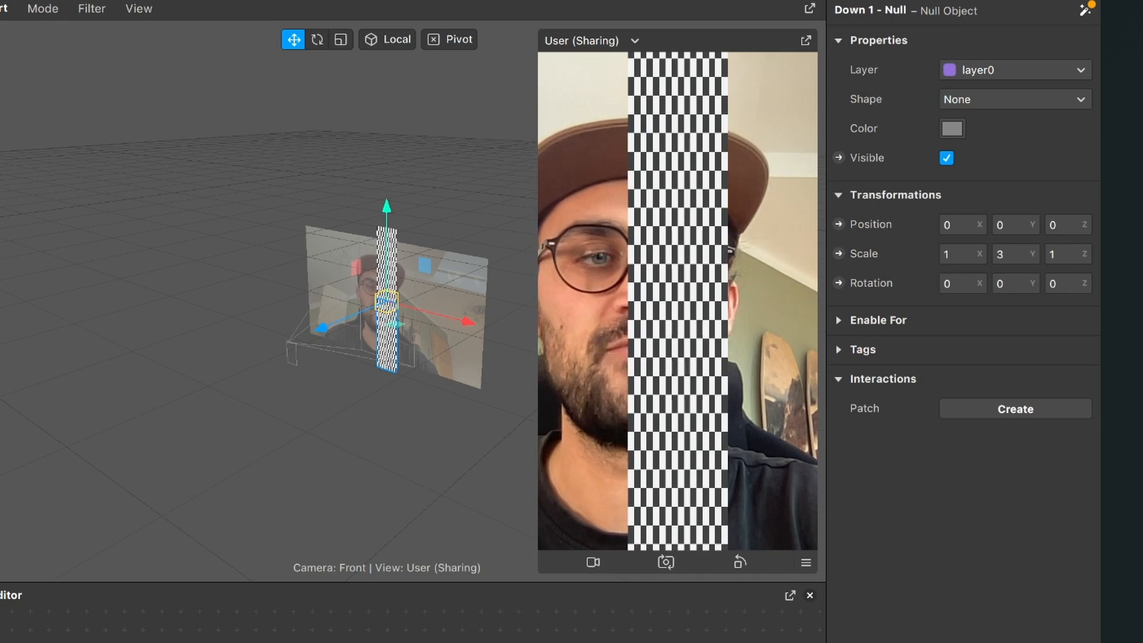
pyautogui.click(119, 173)
pyautogui.click(128, 192)
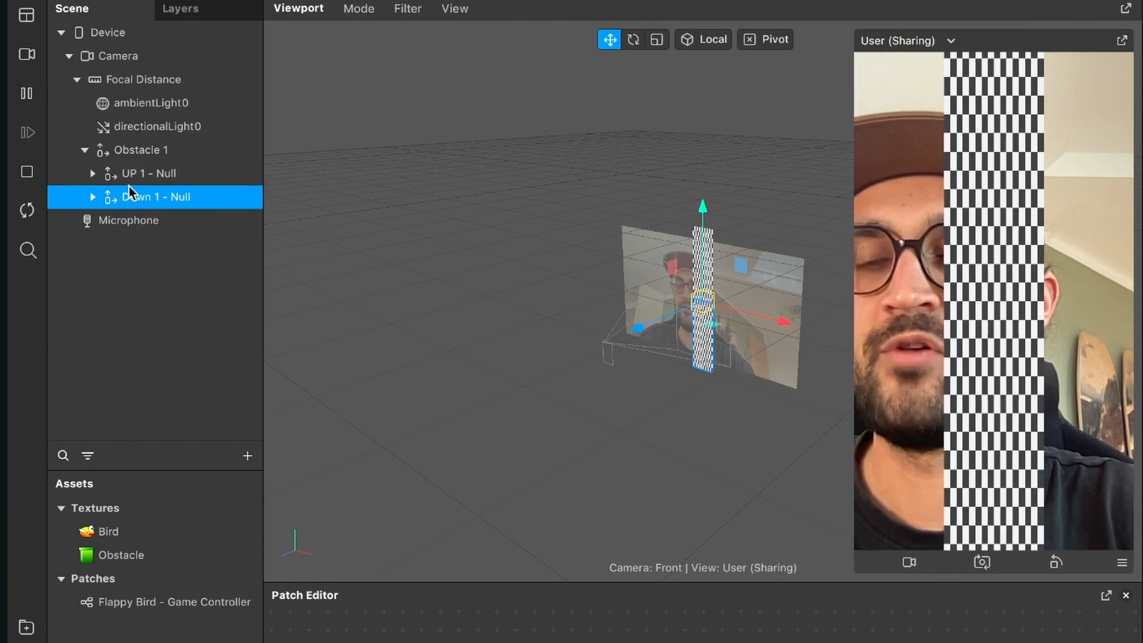
pyautogui.click(108, 172)
pyautogui.click(93, 173)
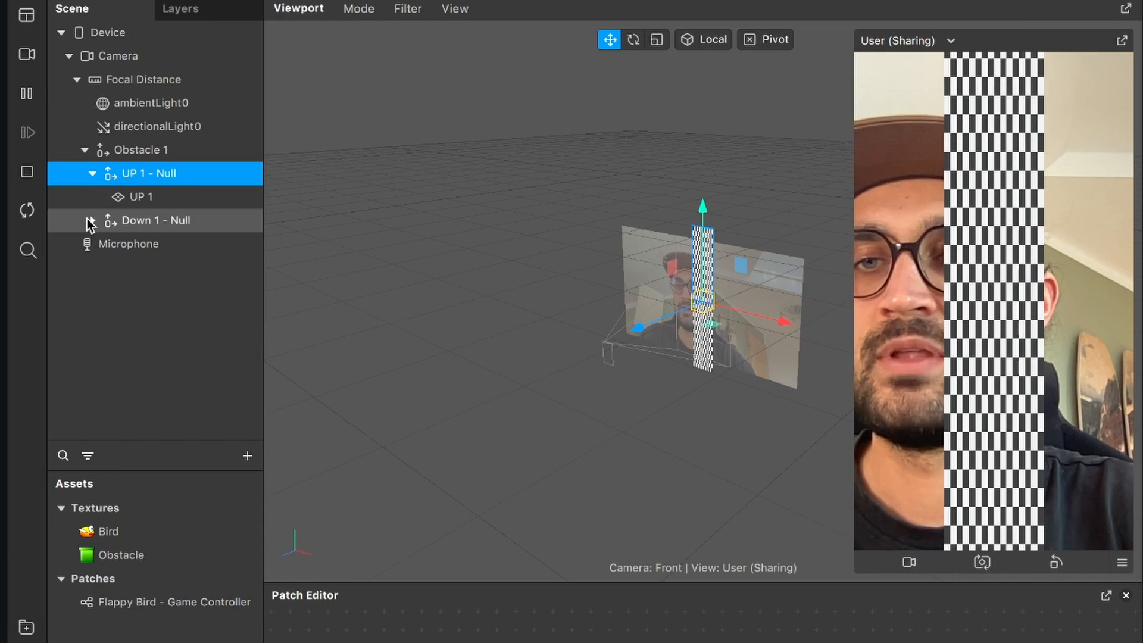
pyautogui.click(92, 221)
pyautogui.click(144, 198)
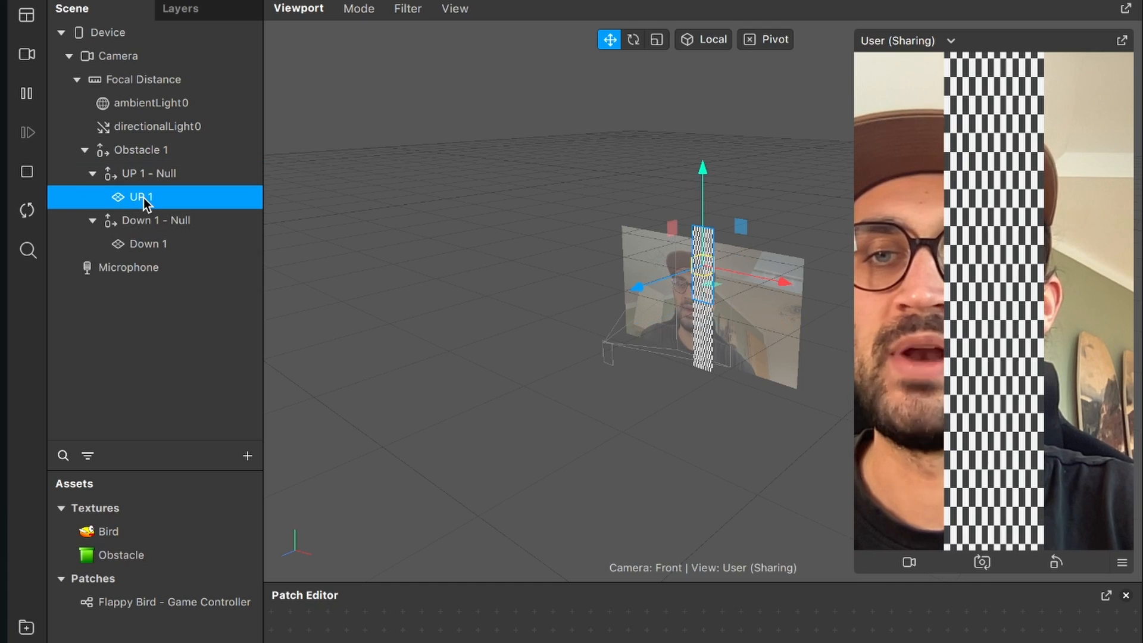
pyautogui.click(155, 243)
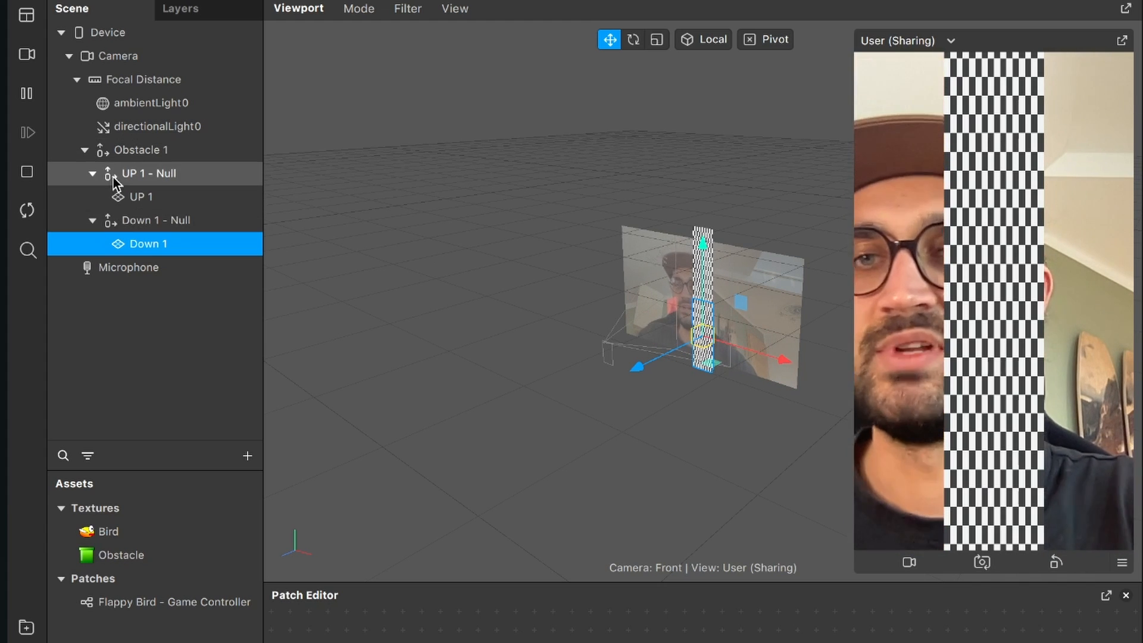
# Step: Duplicate the whole Obstacle 1 group and rename the copy "Obstacle 2"
pyautogui.click(85, 150)
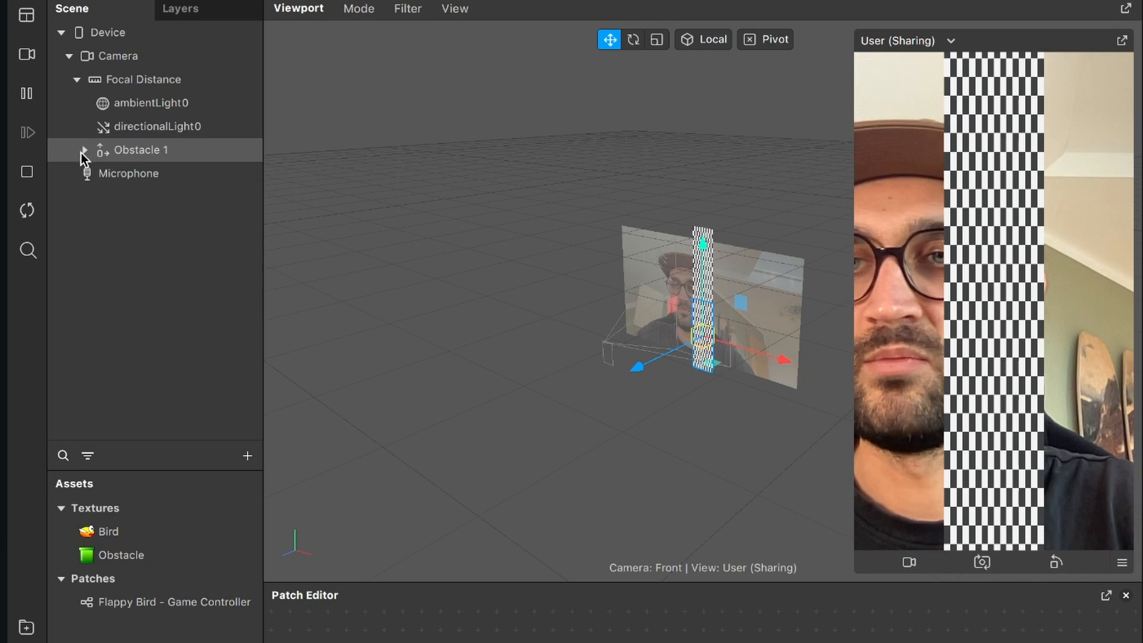
pyautogui.click(127, 153)
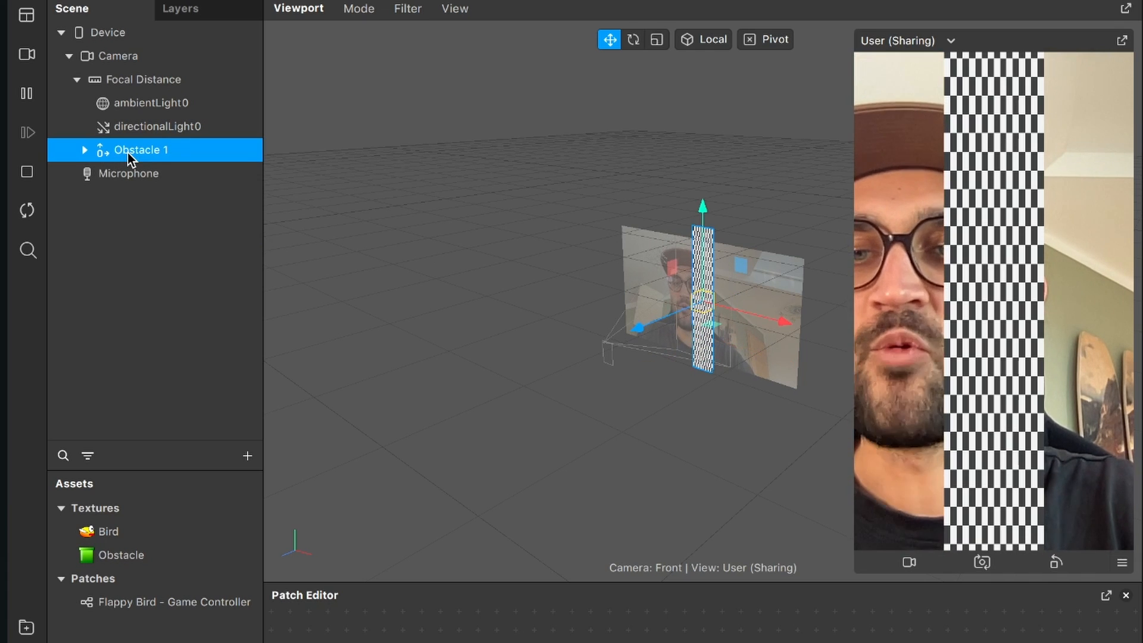
pyautogui.rightClick(127, 152)
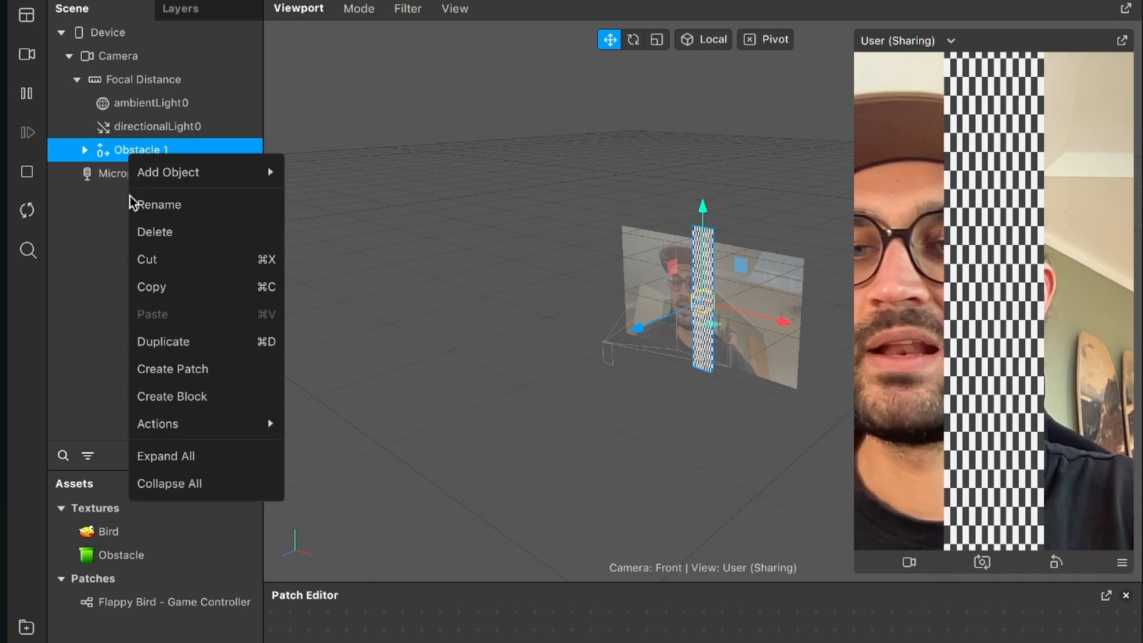
pyautogui.click(166, 343)
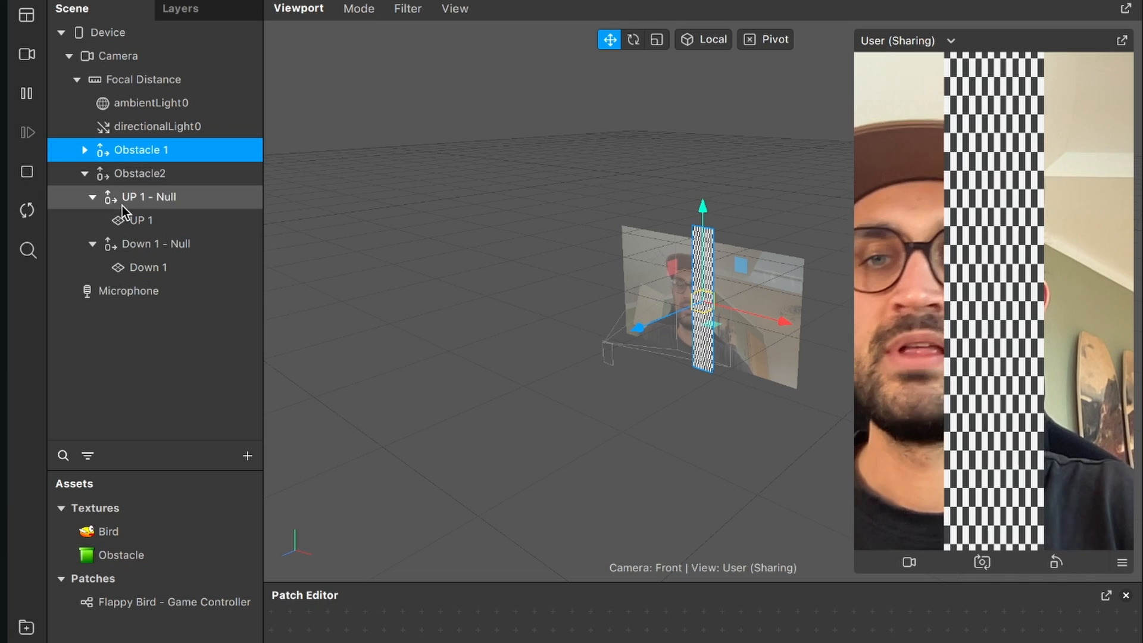
pyautogui.click(163, 175)
pyautogui.doubleClick(186, 173)
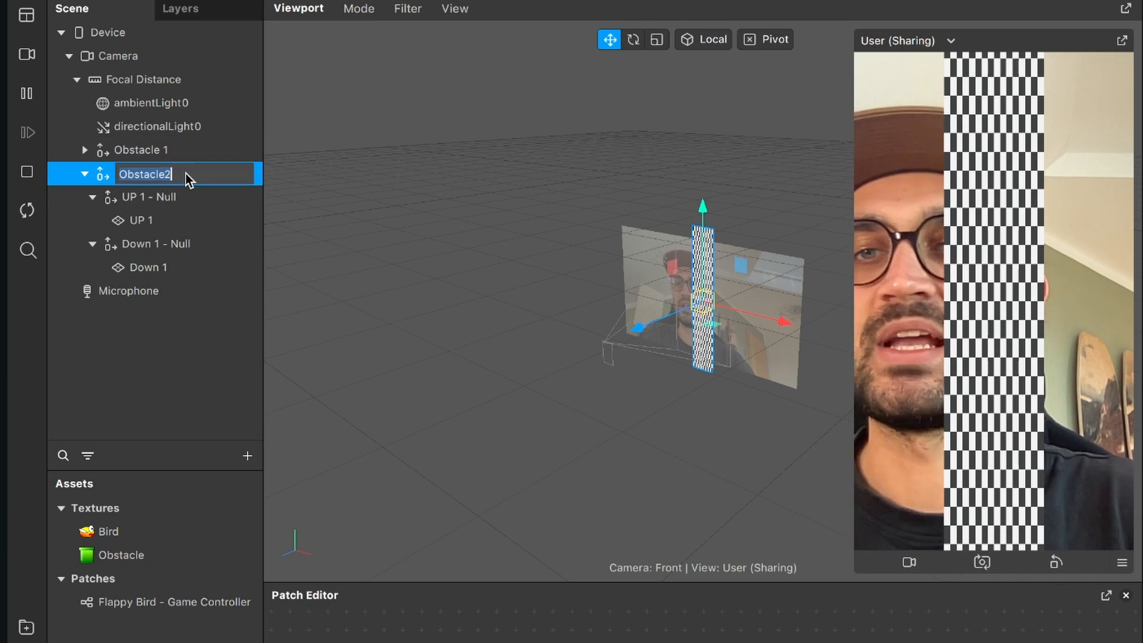
pyautogui.press('Left')
pyautogui.press('Right')
pyautogui.press('Right')
pyautogui.press('Right')
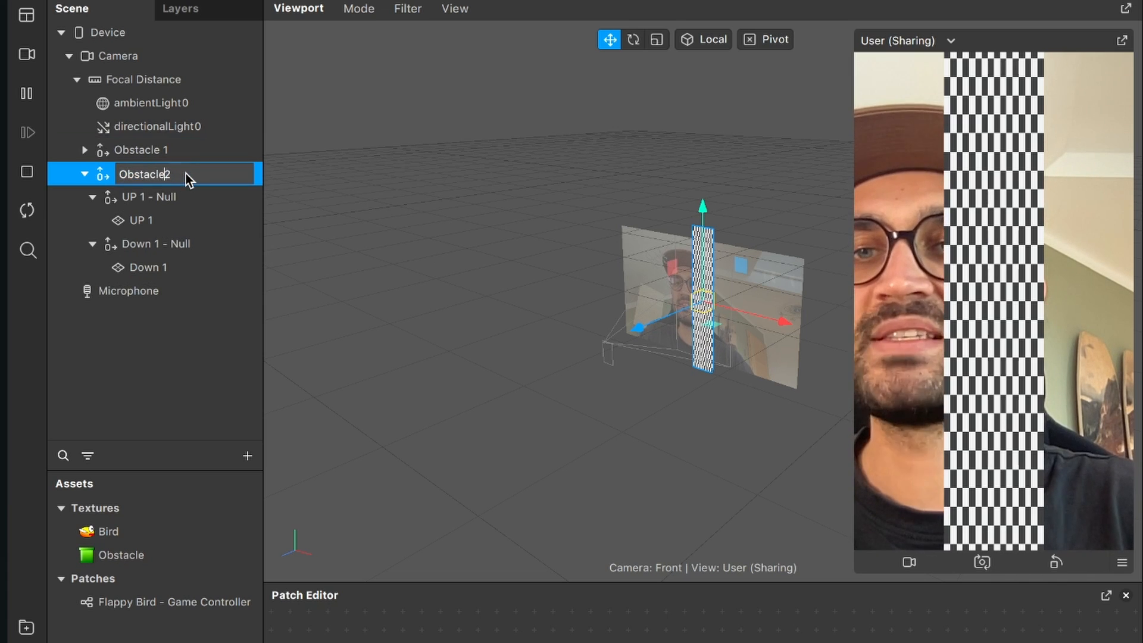
pyautogui.press('Return')
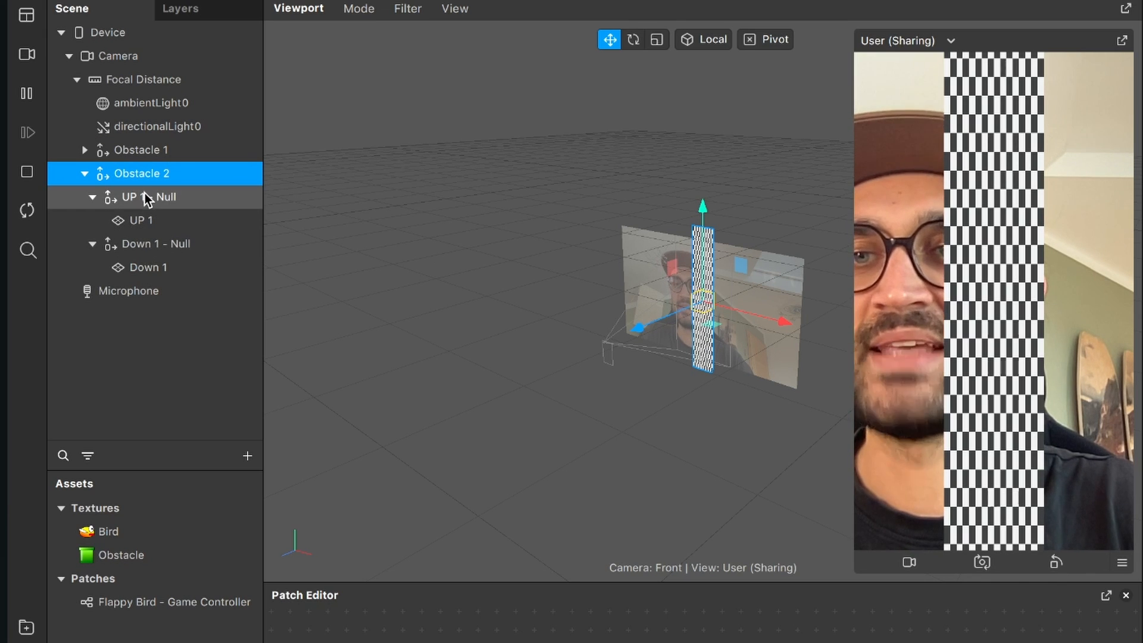
# Step: Rename the upper null object inside Obstacle 2 as "UP 2 - Null"
pyautogui.click(185, 197)
pyautogui.press('Return')
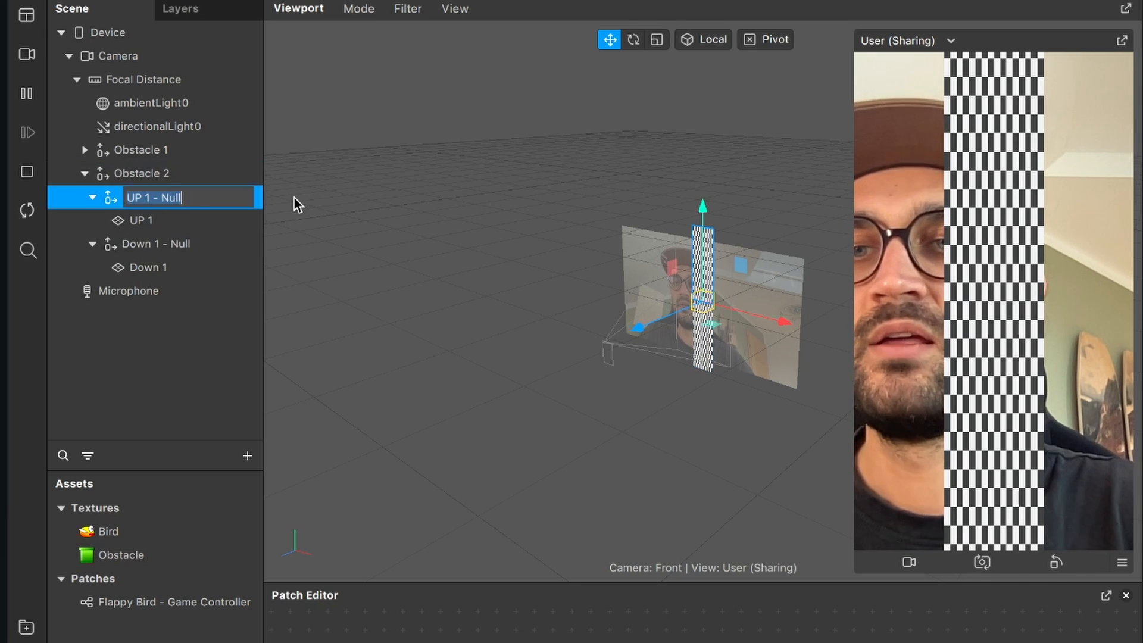
pyautogui.press('Left')
pyautogui.press('Right')
pyautogui.press('Right')
pyautogui.press('Right')
pyautogui.press('Right')
pyautogui.press('BackSpace')
pyautogui.write('2')
pyautogui.press('Return')
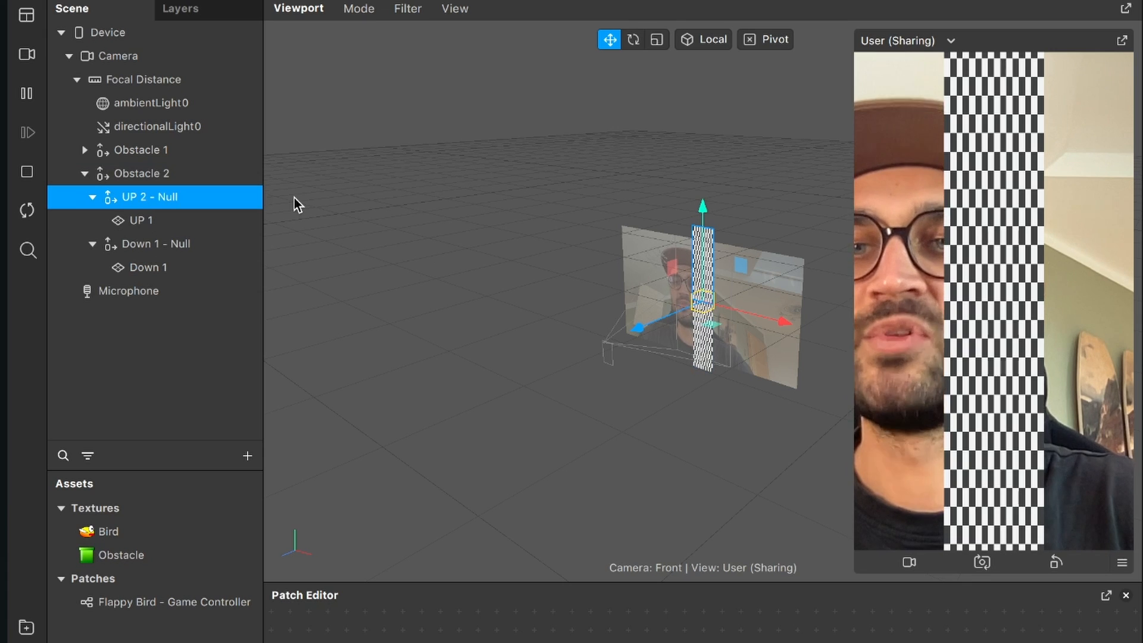
# Step: Rename the plane inside UP 2 - Null as "UP 2"
pyautogui.click(206, 219)
pyautogui.press('Return')
pyautogui.press('Right')
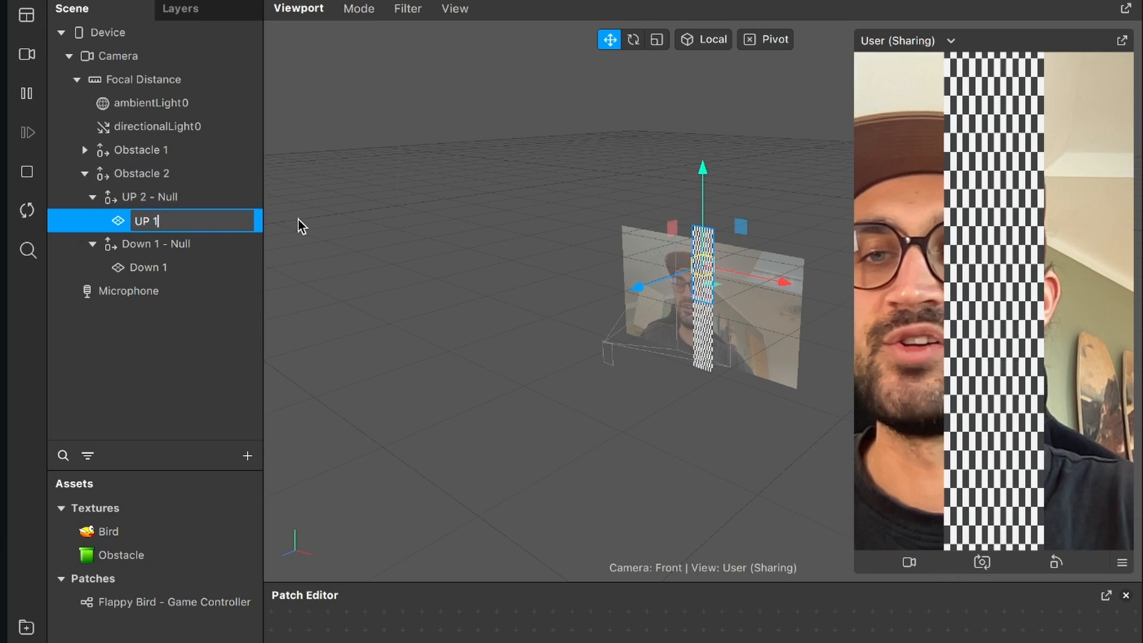
pyautogui.press('BackSpace')
pyautogui.write('2')
pyautogui.press('Return')
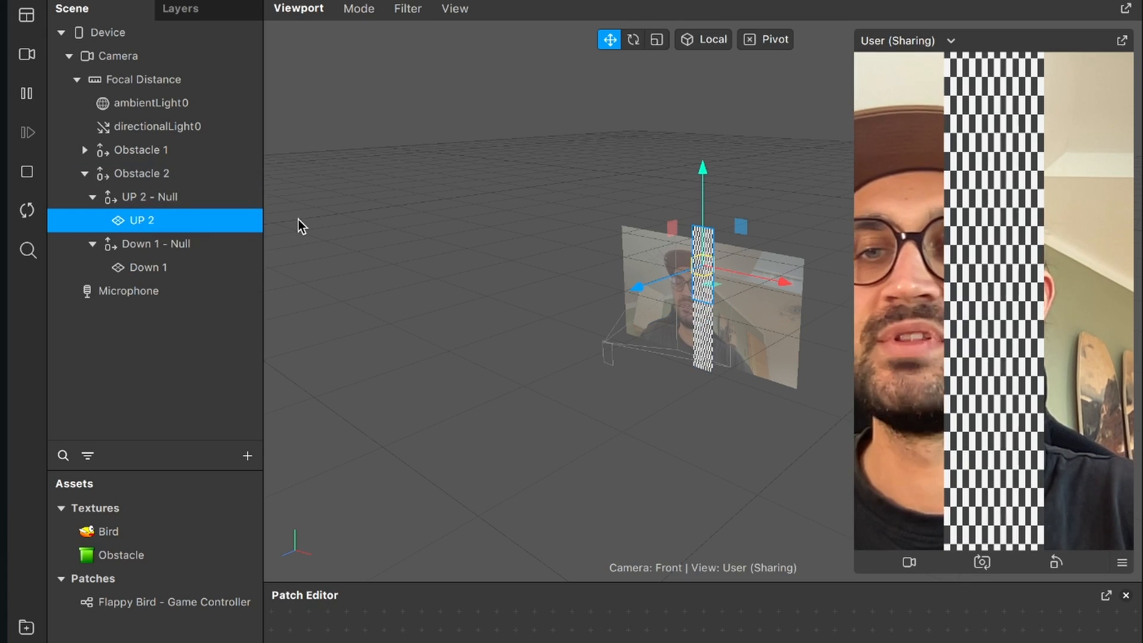
# Step: Rename the lower null object inside Obstacle 2 as "Down 2 - Null"
pyautogui.click(176, 245)
pyautogui.press('Return')
pyautogui.press('Left')
pyautogui.press('Right')
pyautogui.press('Right')
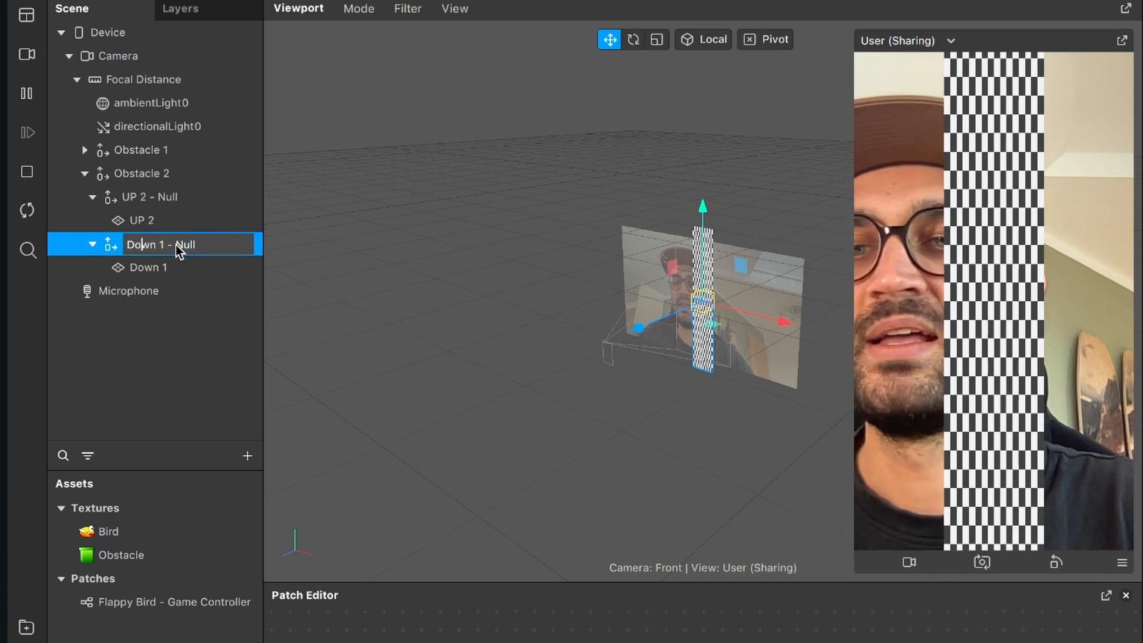
pyautogui.press('Right')
pyautogui.press('BackSpace')
pyautogui.write('2')
pyautogui.press('Return')
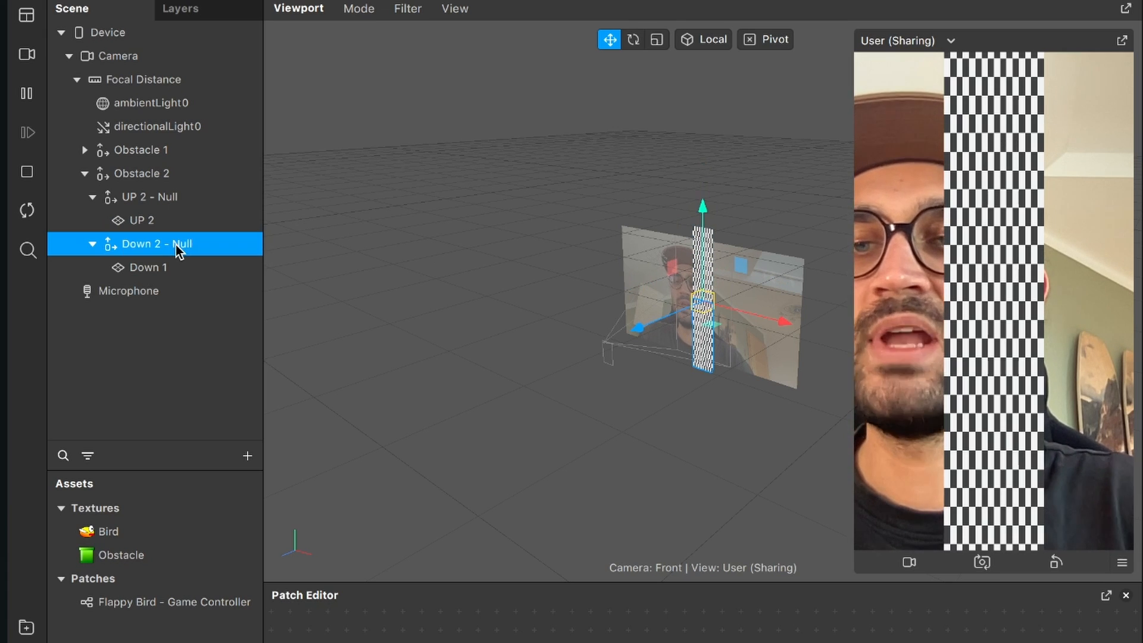
# Step: Rename the plane inside Down 2 - Null as "Down 2" and collapse the Obstacle 2 group
pyautogui.click(166, 268)
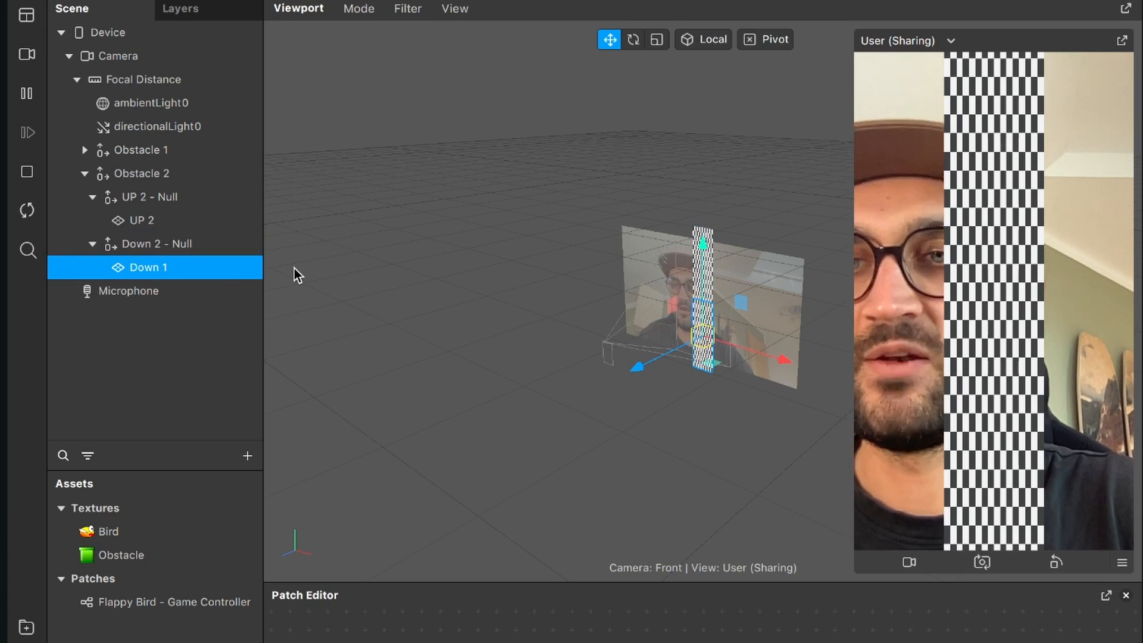
pyautogui.press('Return')
pyautogui.press('Right')
pyautogui.press('BackSpace')
pyautogui.write('2')
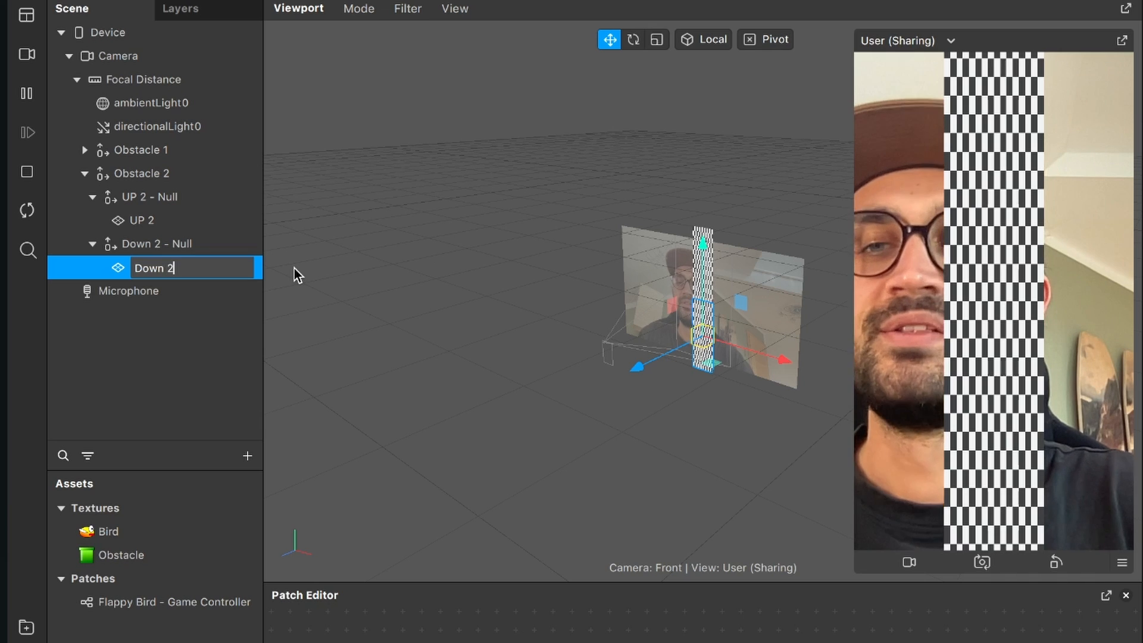
pyautogui.press('Return')
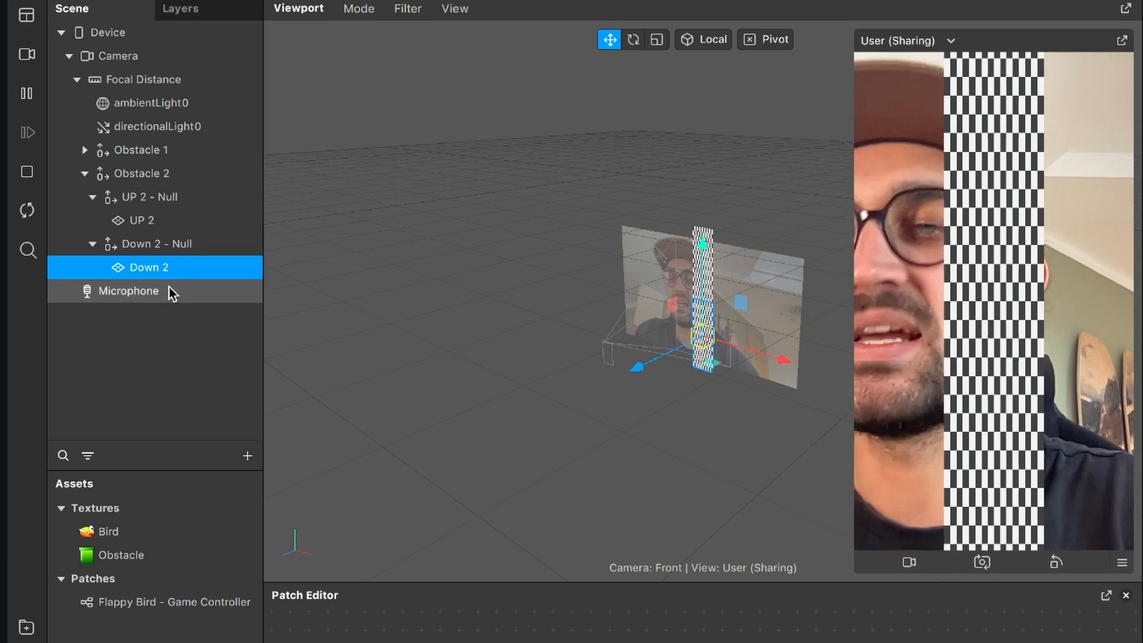
pyautogui.click(85, 173)
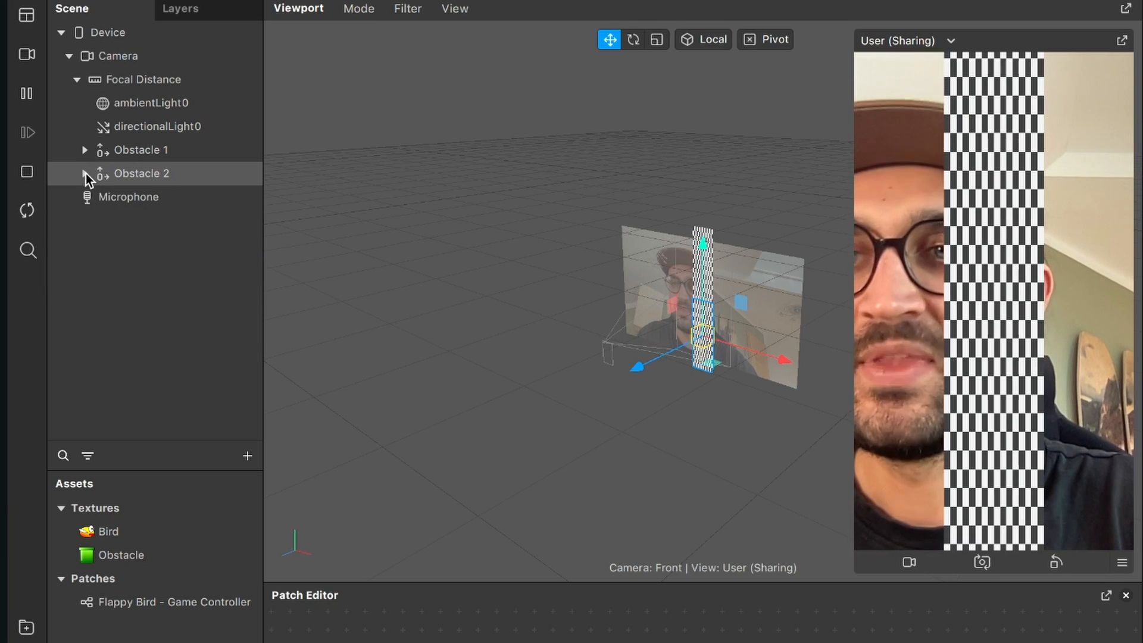
# Step: Add a Face Tracker to the scene
pyautogui.click(248, 456)
pyautogui.write('Fac')
pyautogui.press('Down')
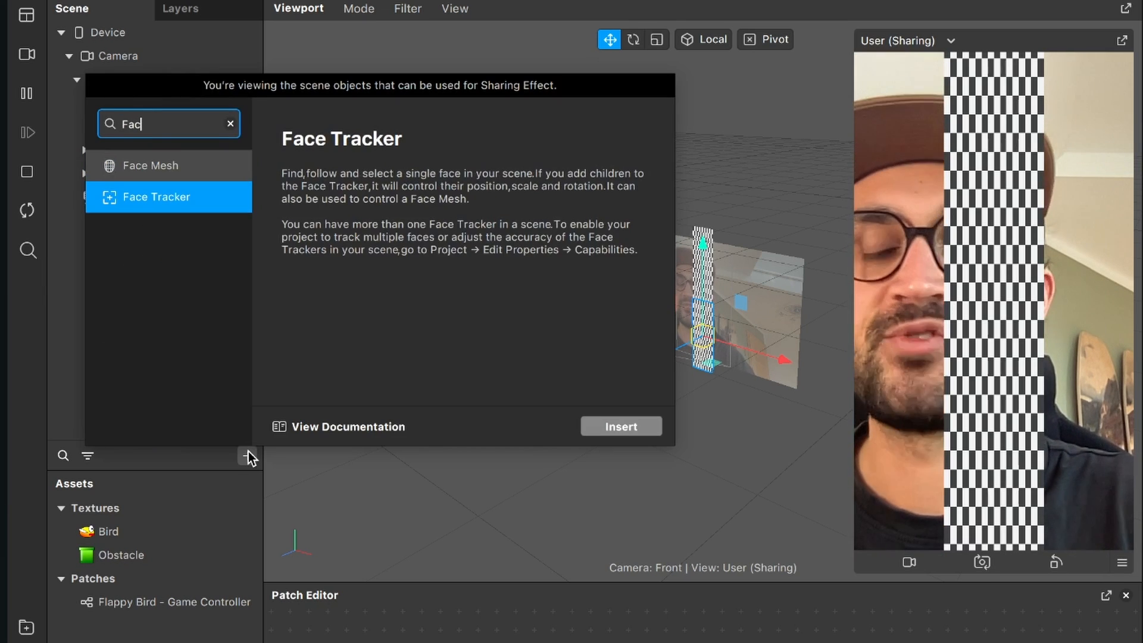
pyautogui.press('Return')
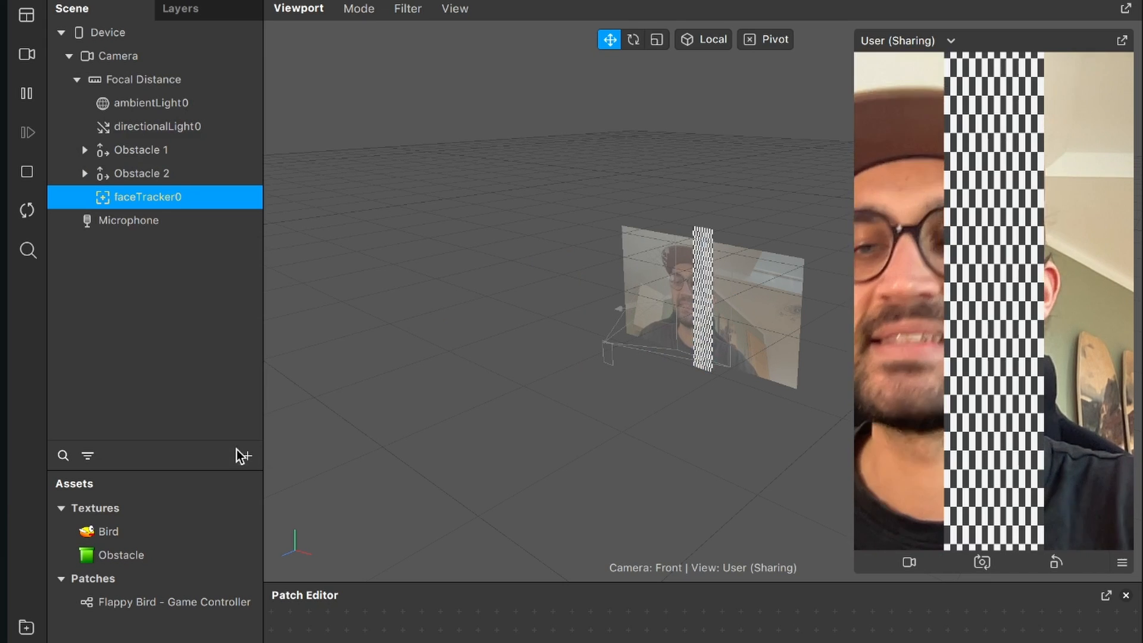
# Step: Add a plane to the scene and name it "Bird"
pyautogui.click(247, 456)
pyautogui.write('Plan')
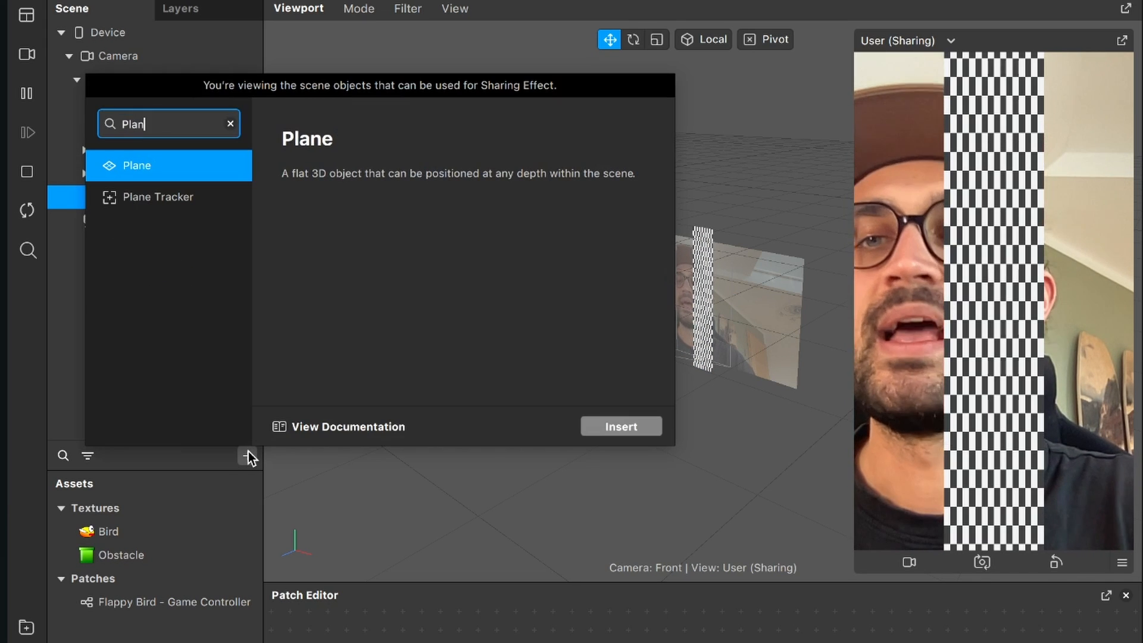
pyautogui.press('Return')
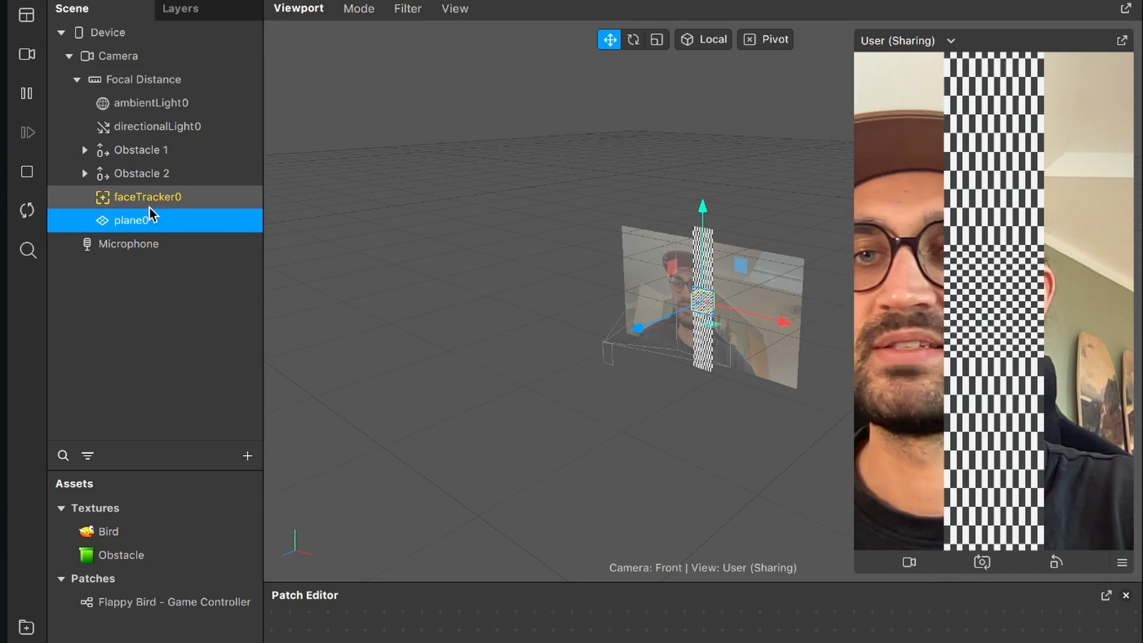
pyautogui.doubleClick(147, 220)
pyautogui.write('Bird')
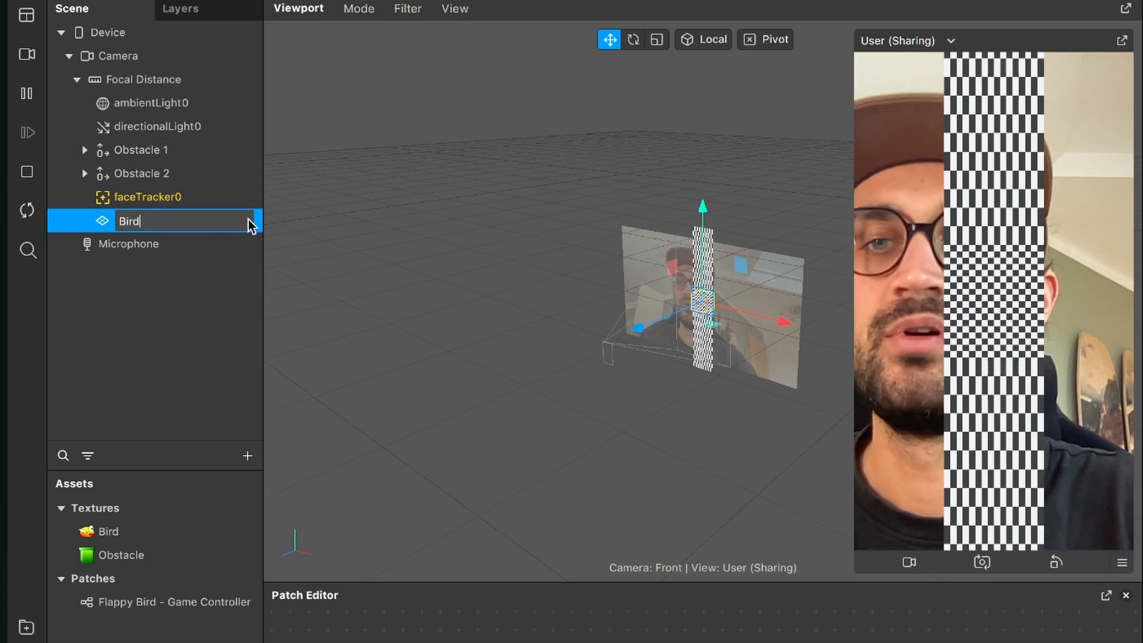
pyautogui.press('Return')
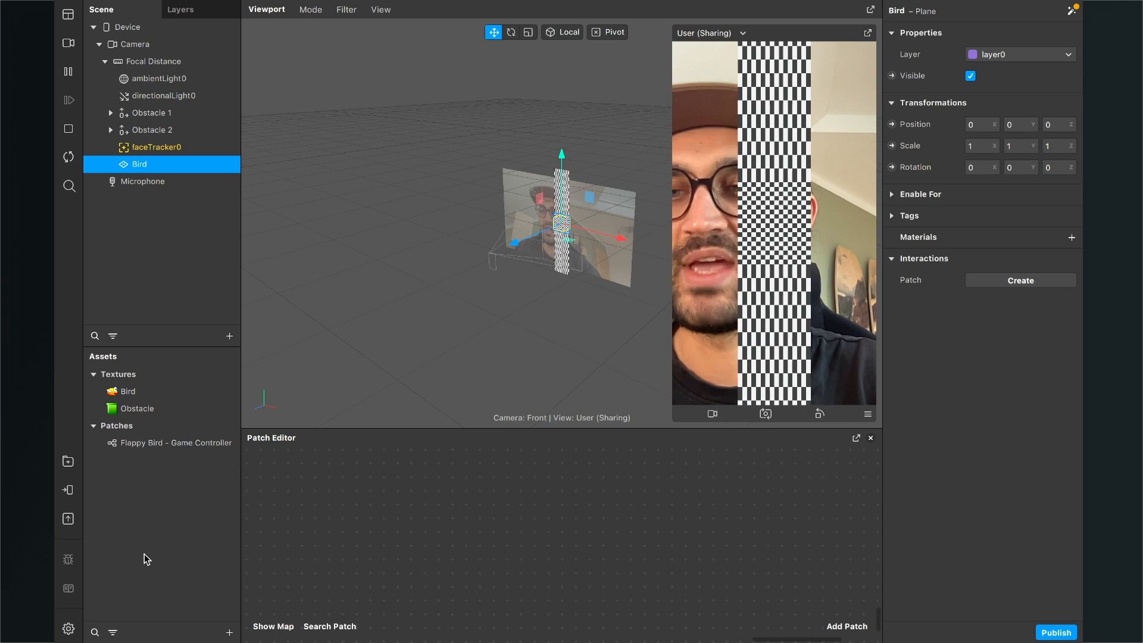
# Step: Create a new material with the Flat shader type and an orange diffuse color
pyautogui.click(229, 632)
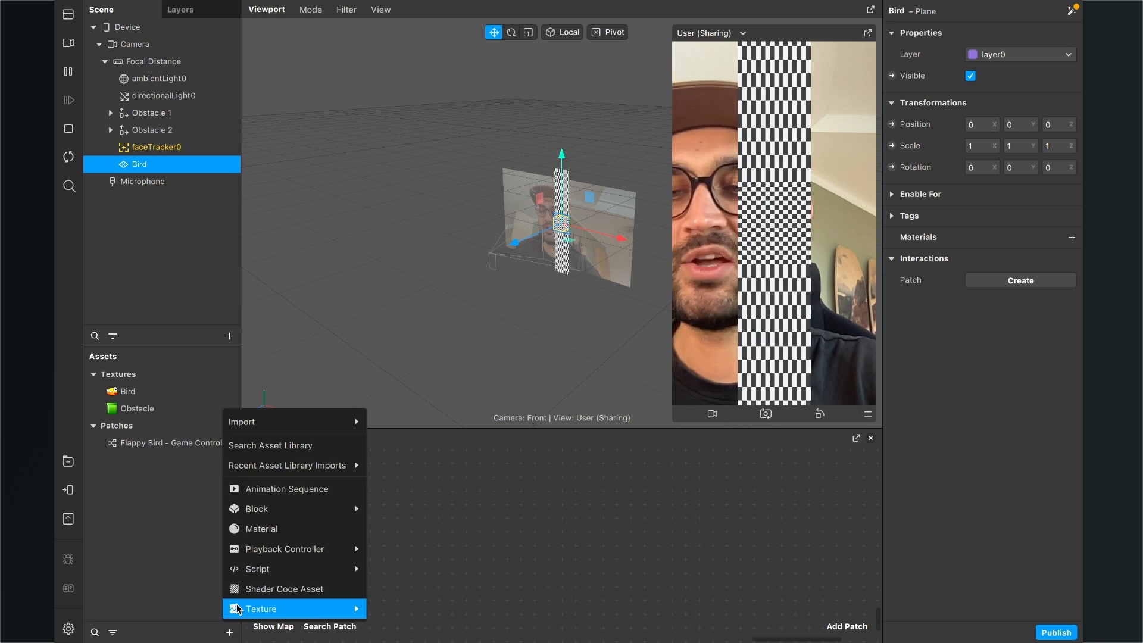
pyautogui.click(273, 528)
pyautogui.click(167, 517)
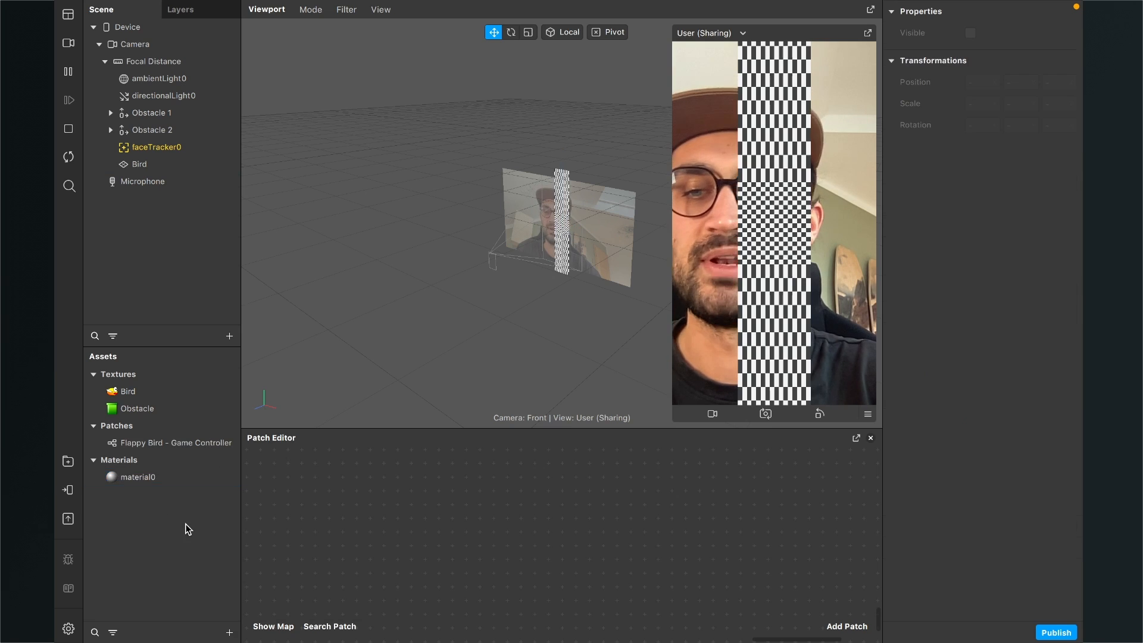
pyautogui.click(153, 477)
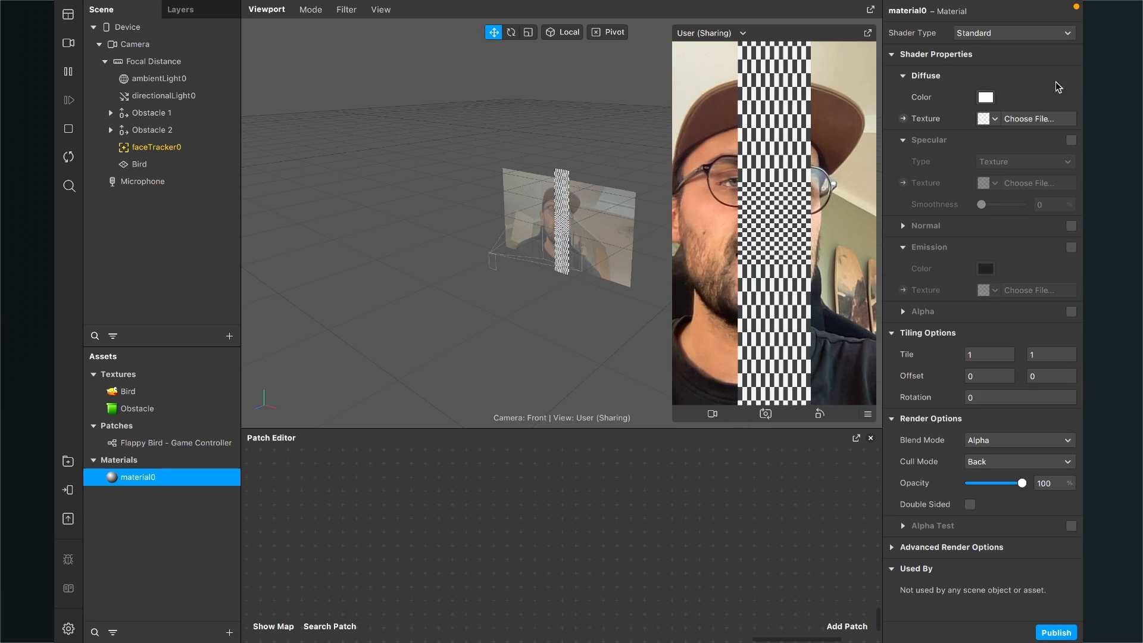
pyautogui.click(1043, 34)
pyautogui.click(1045, 40)
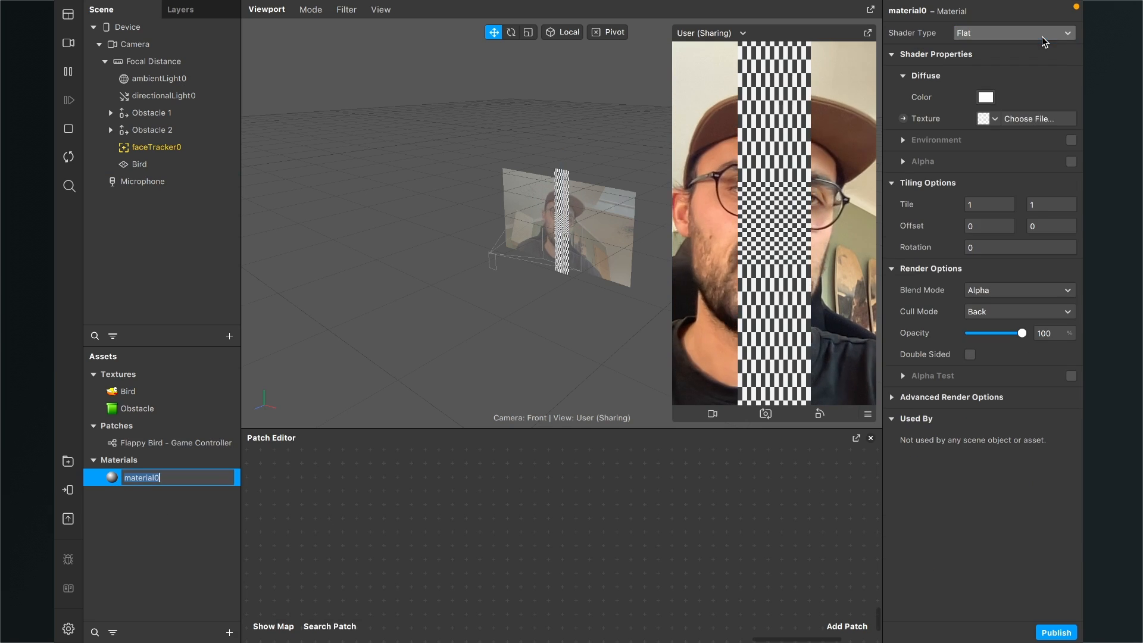
pyautogui.click(984, 98)
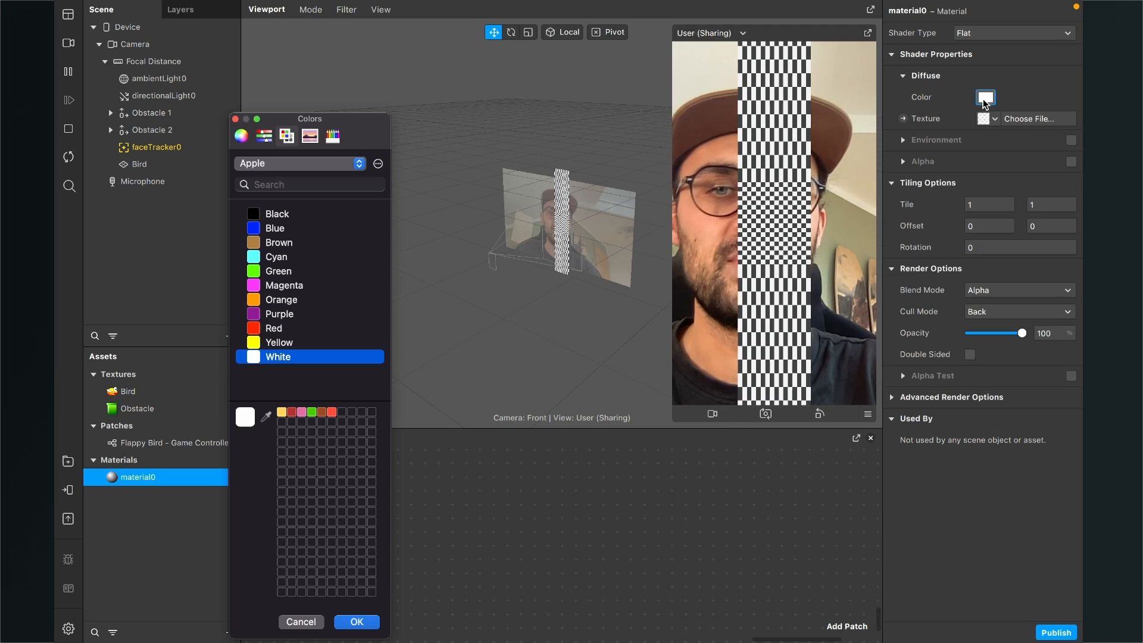
pyautogui.click(289, 273)
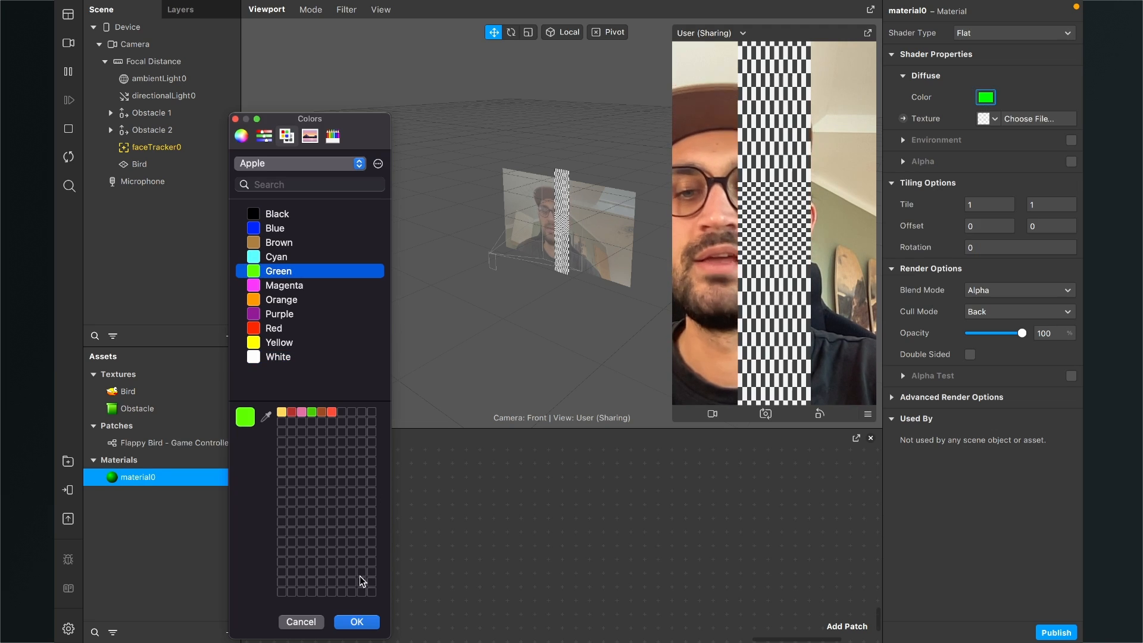
pyautogui.click(279, 301)
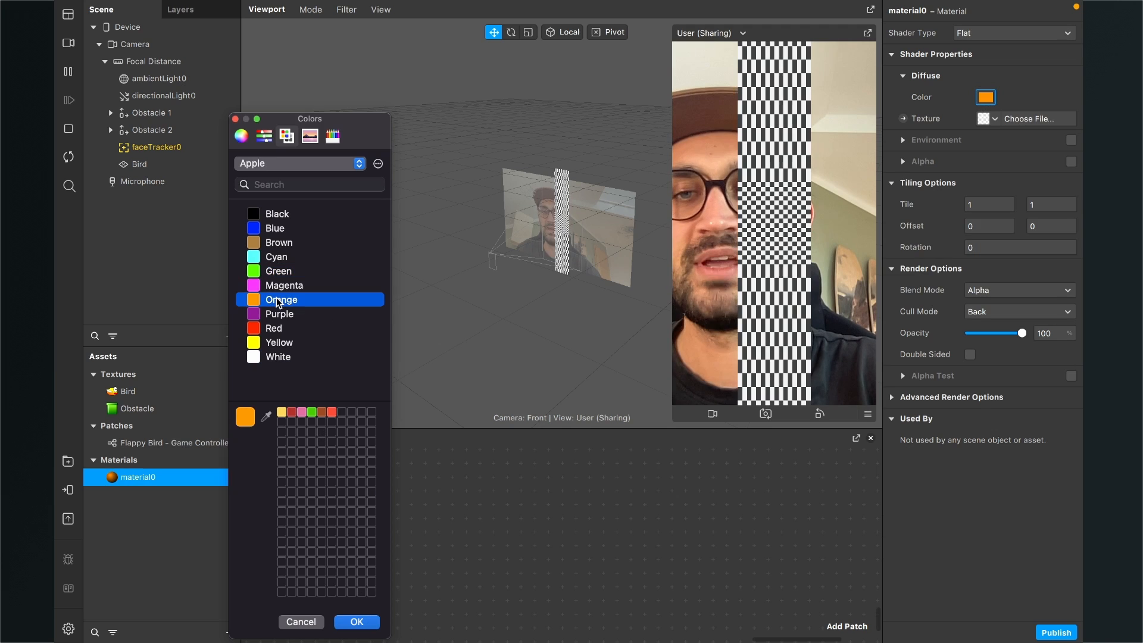
pyautogui.click(358, 621)
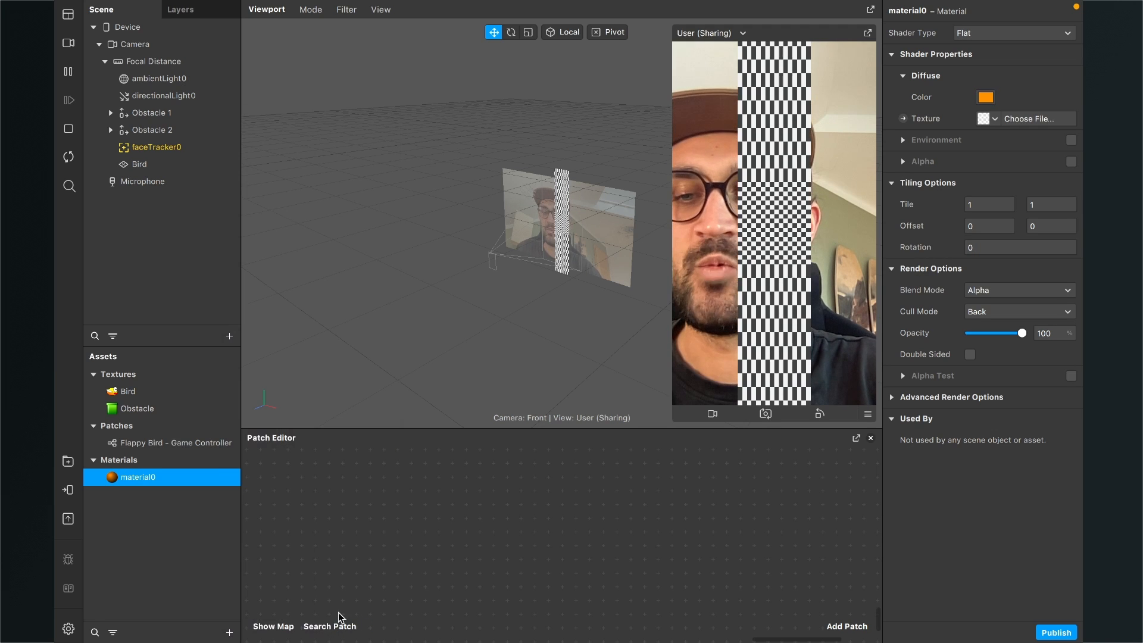
# Step: Create a second material with the Flat shader type and a green diffuse color
pyautogui.click(229, 632)
pyautogui.click(270, 531)
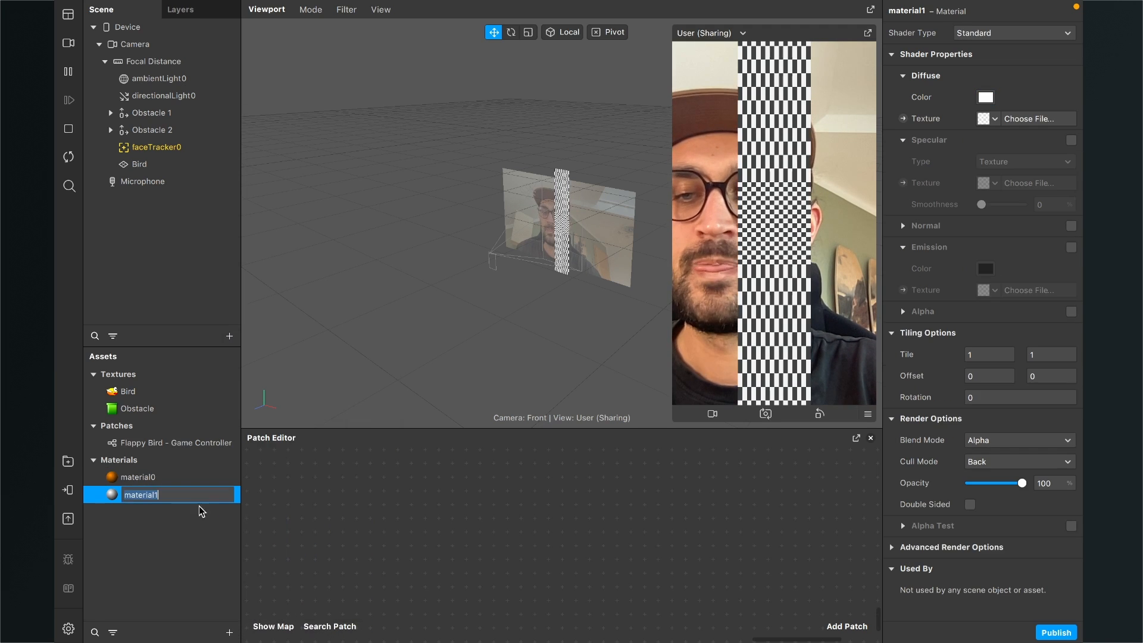
pyautogui.click(1012, 33)
pyautogui.click(987, 37)
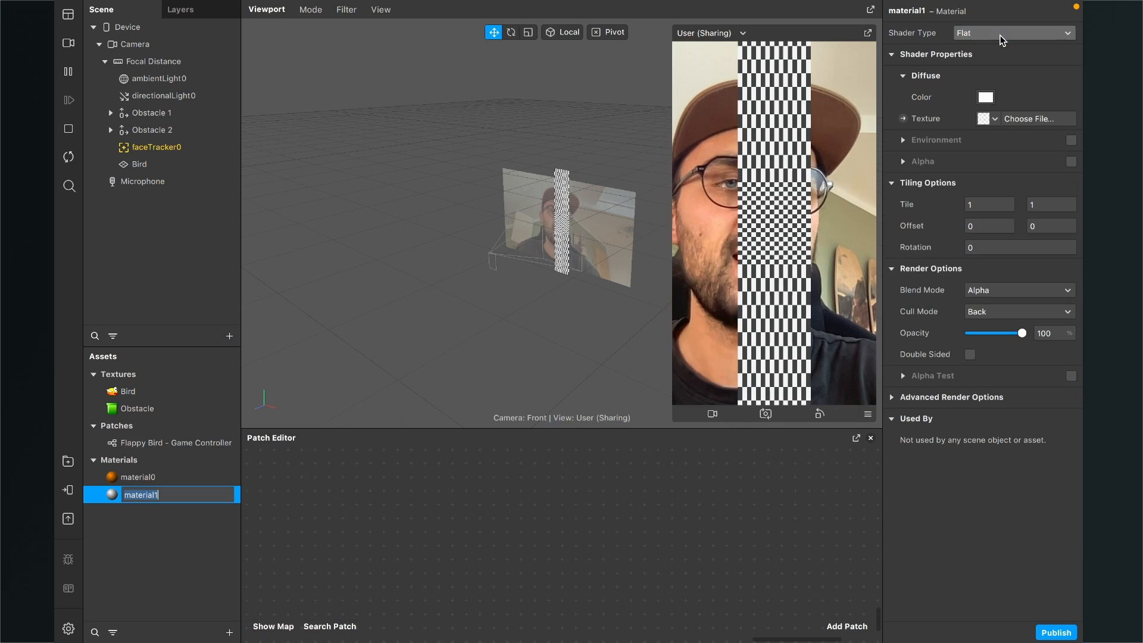
pyautogui.click(985, 98)
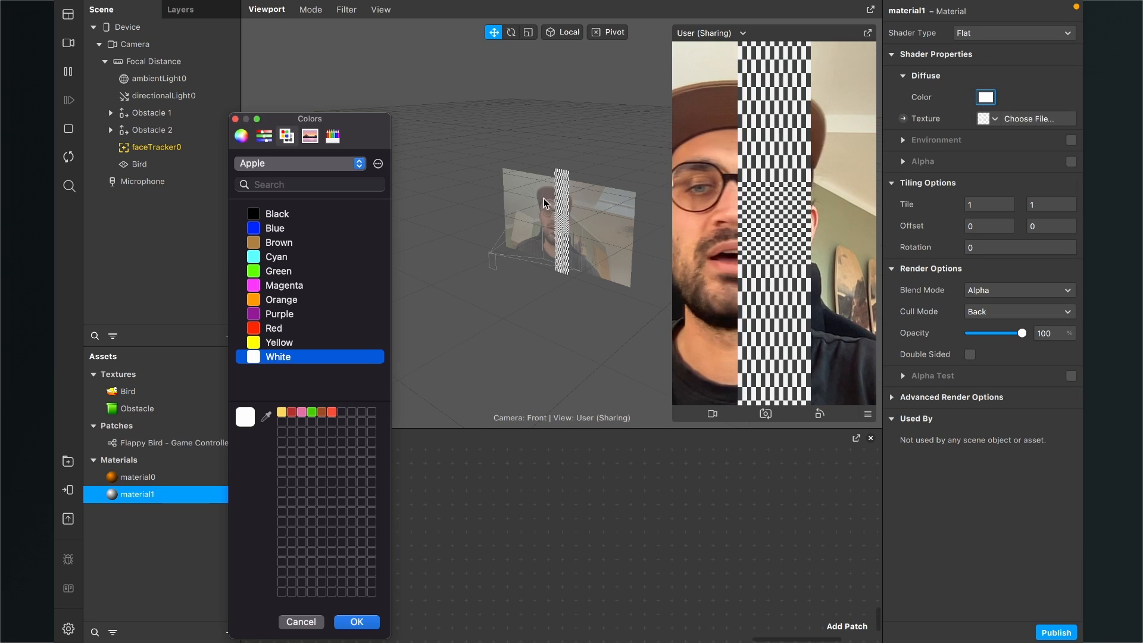
pyautogui.click(293, 273)
pyautogui.click(357, 621)
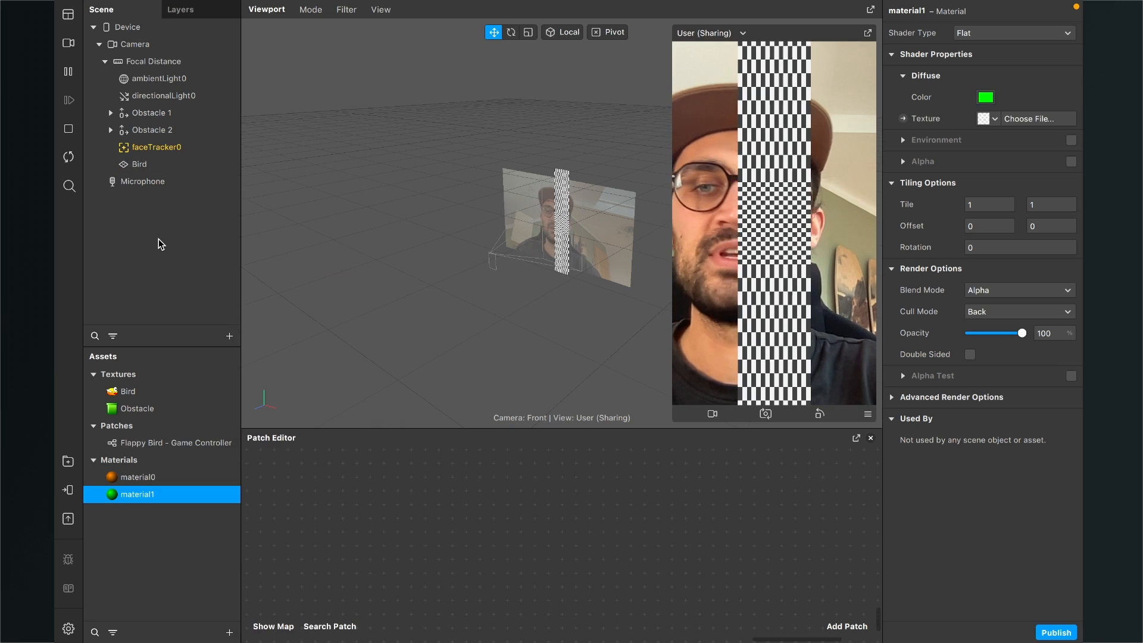
# Step: Assign the orange material0 to the Bird plane
pyautogui.click(140, 165)
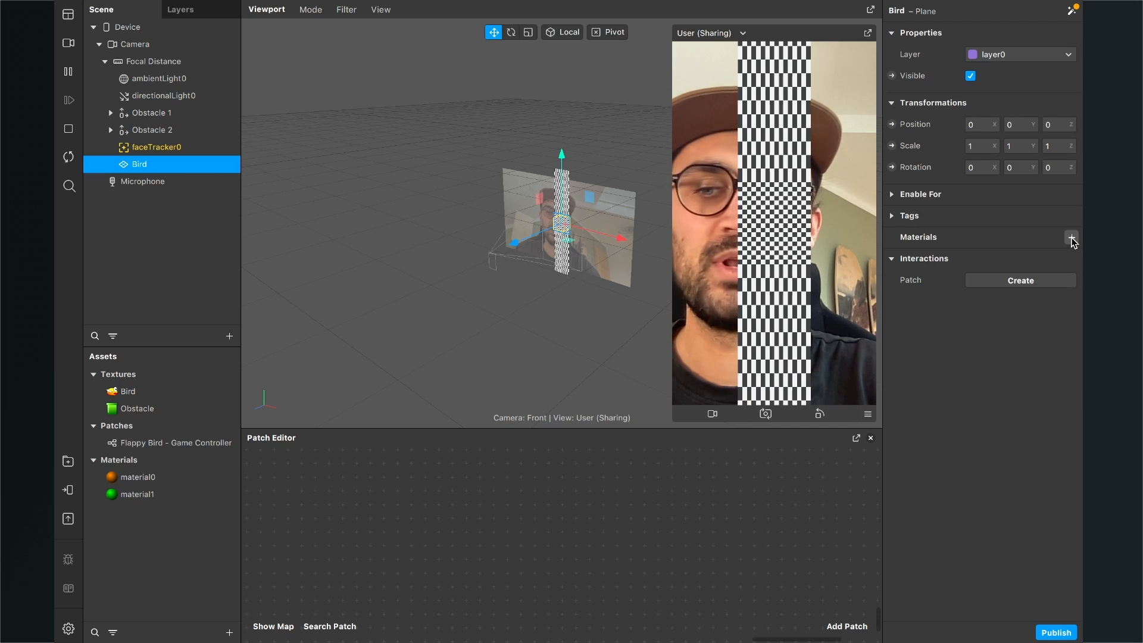
pyautogui.click(1072, 238)
pyautogui.click(1020, 260)
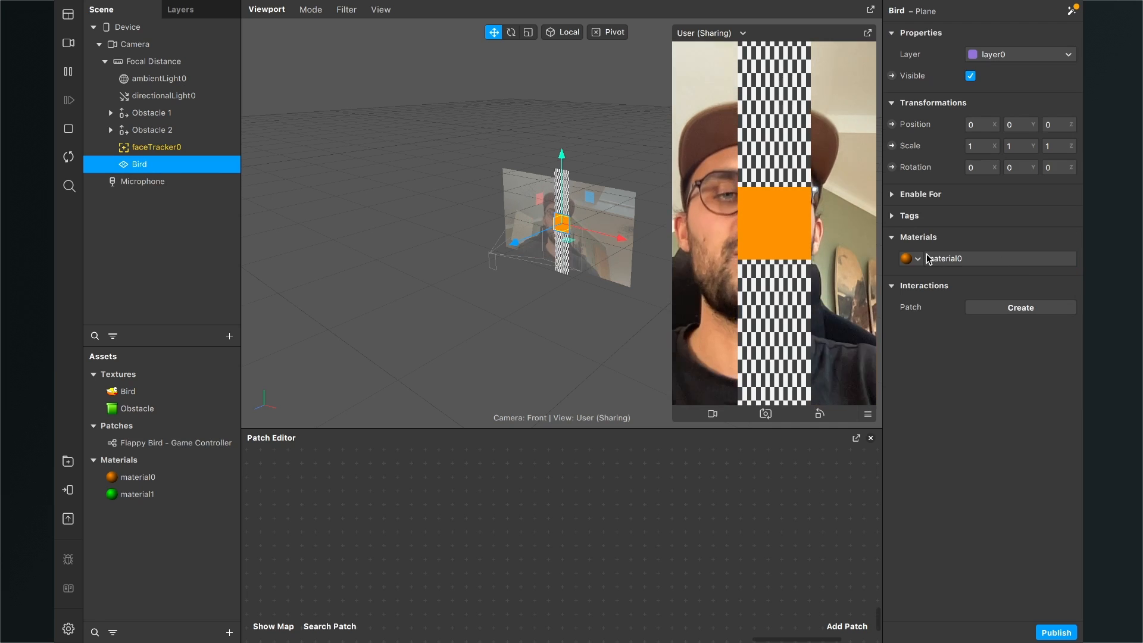
# Step: Assign the green material1 to the UP 1 and Down 1 planes in Obstacle 1
pyautogui.click(110, 113)
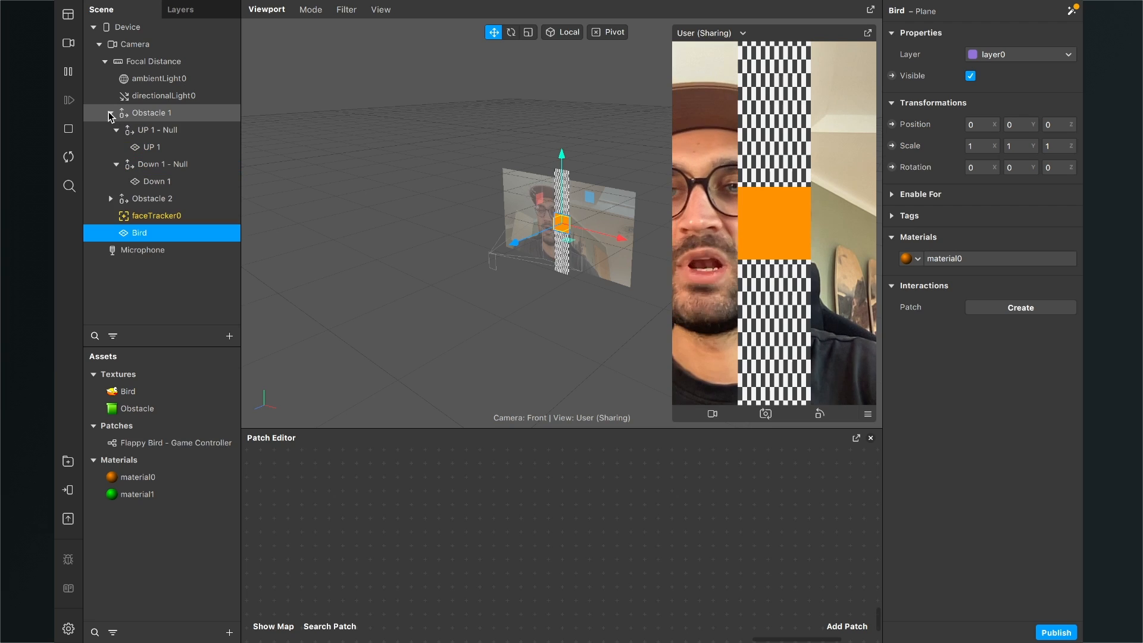
pyautogui.click(152, 150)
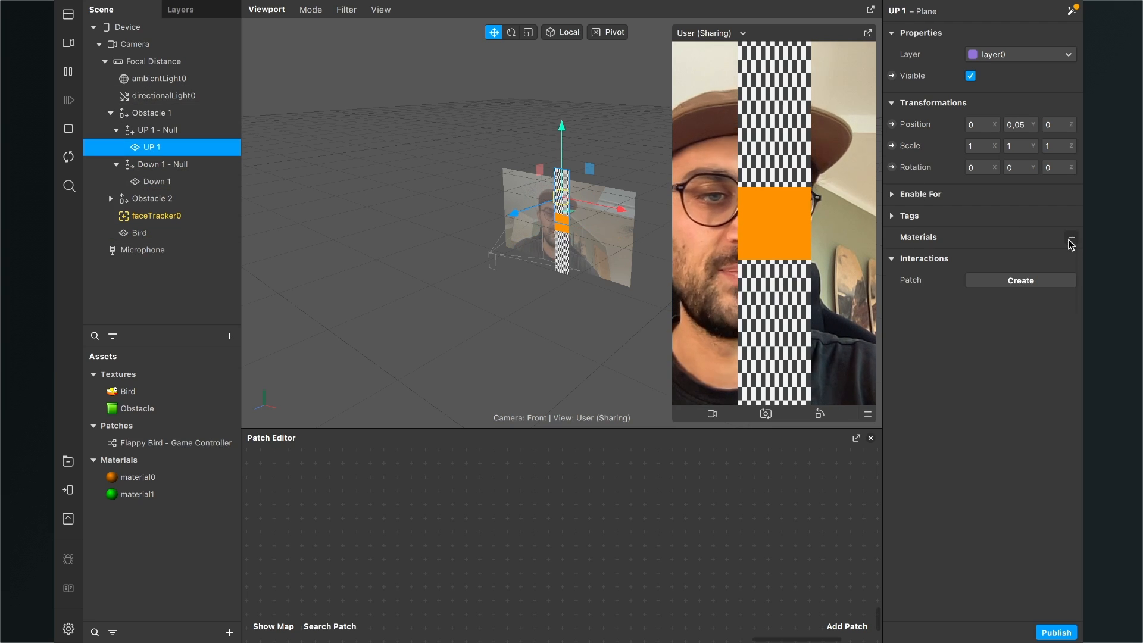
pyautogui.click(1070, 240)
pyautogui.click(947, 279)
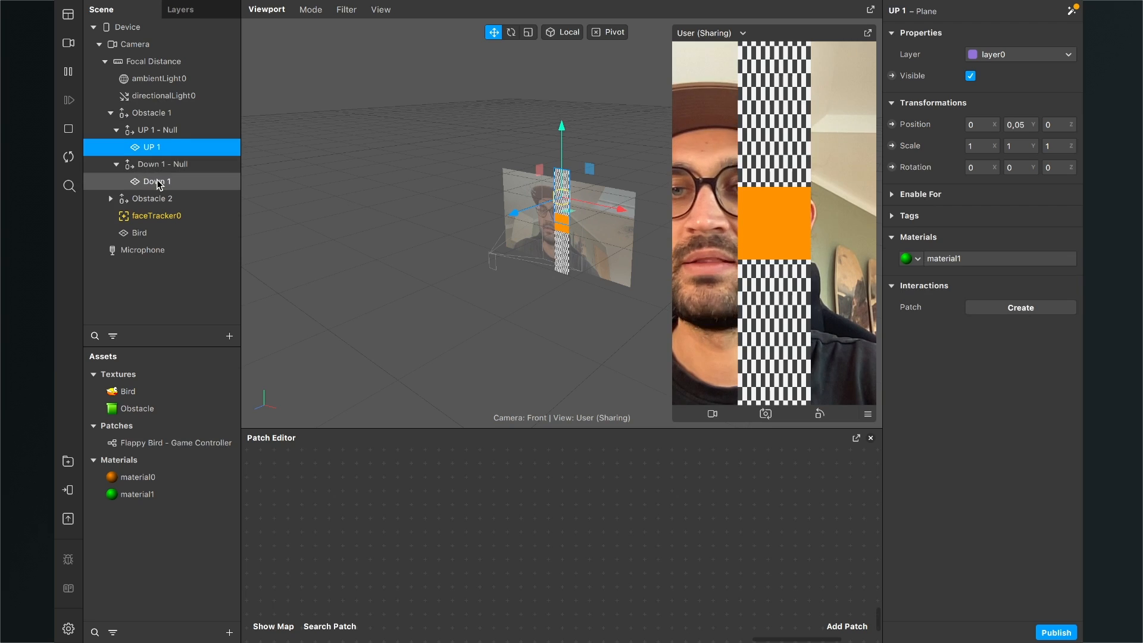
pyautogui.click(158, 182)
pyautogui.click(1071, 238)
pyautogui.click(1023, 275)
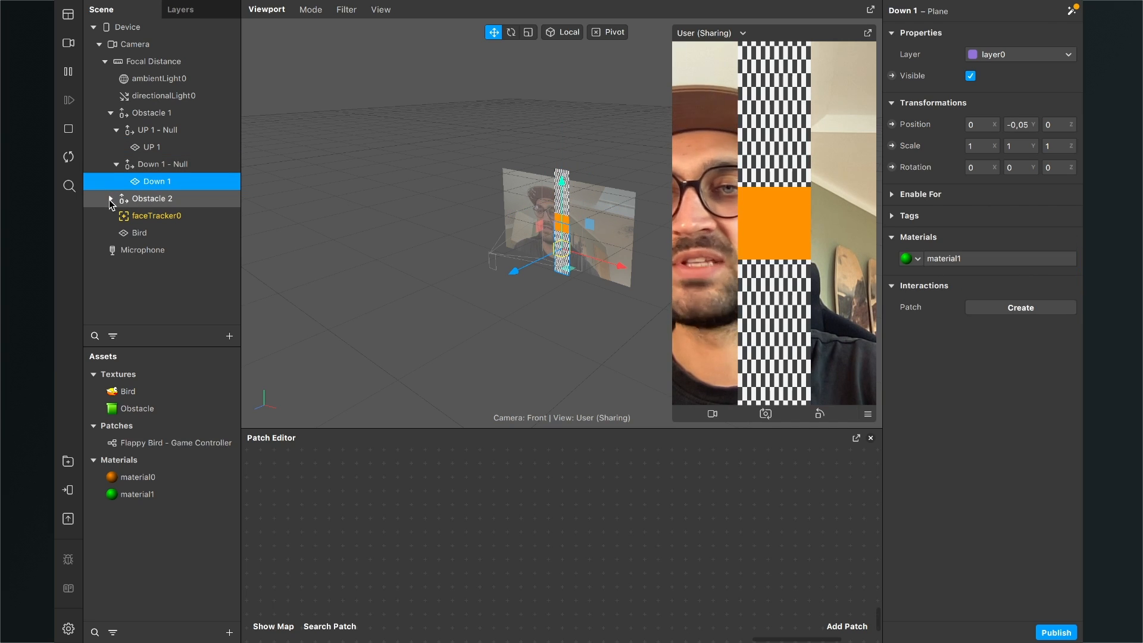
# Step: Assign the green material1 to the UP 2 and Down 2 planes in Obstacle 2
pyautogui.click(111, 200)
pyautogui.click(141, 235)
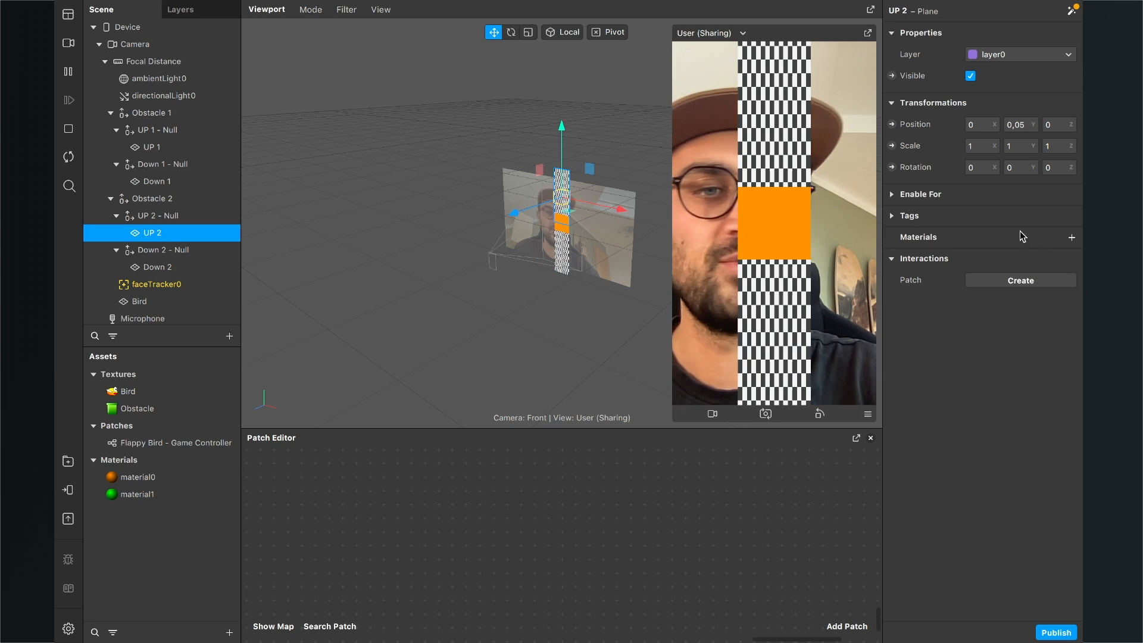
pyautogui.click(1071, 238)
pyautogui.click(1029, 275)
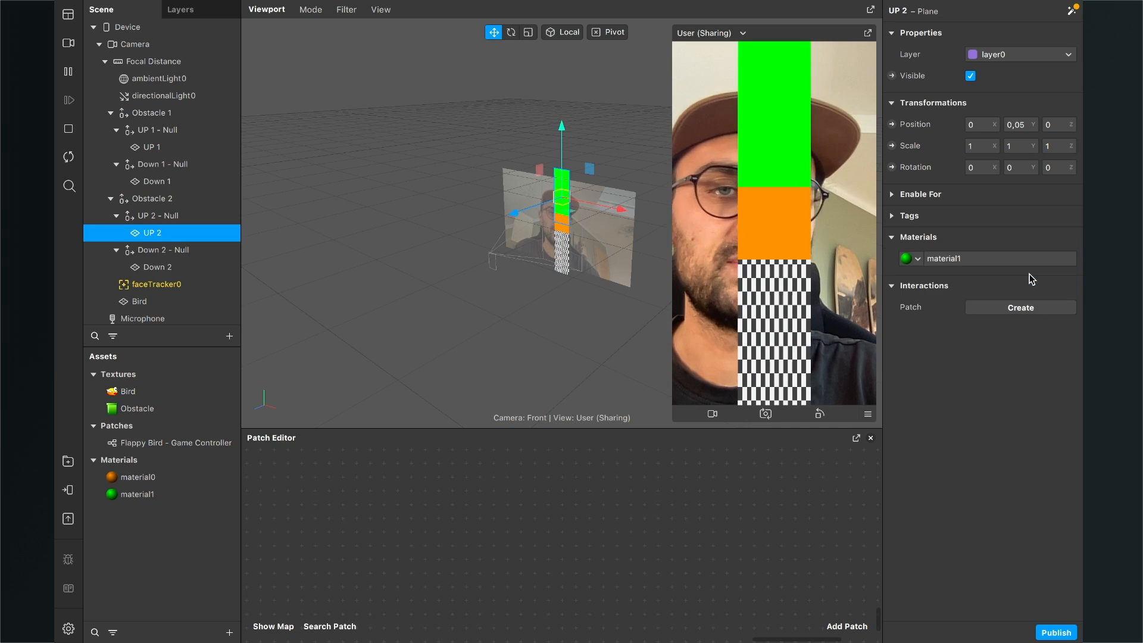
pyautogui.click(128, 267)
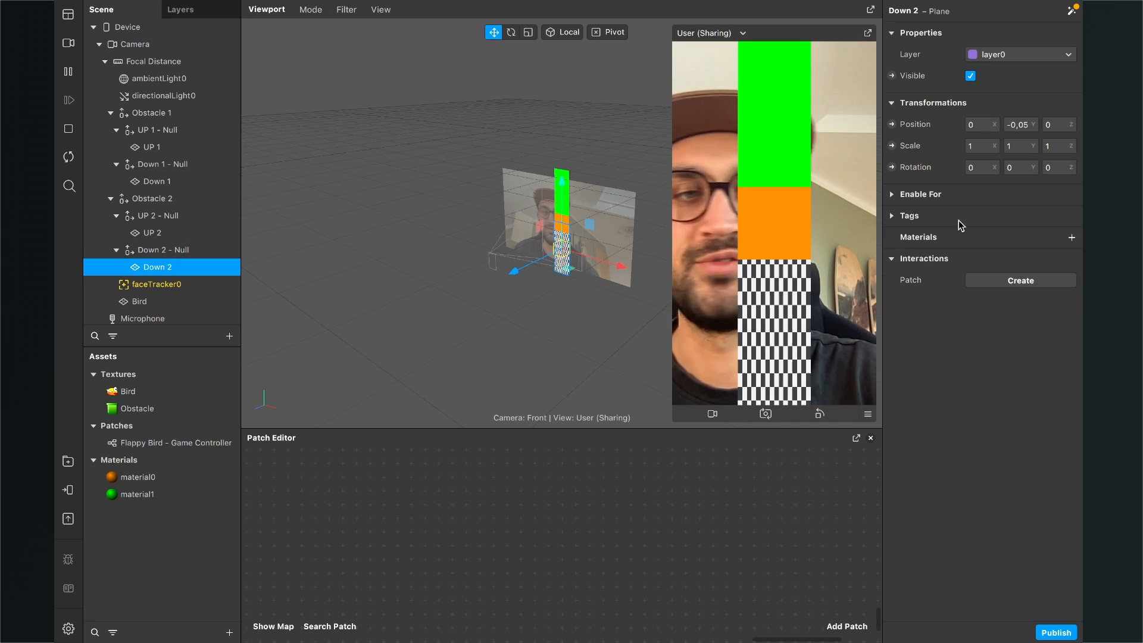
pyautogui.click(1073, 236)
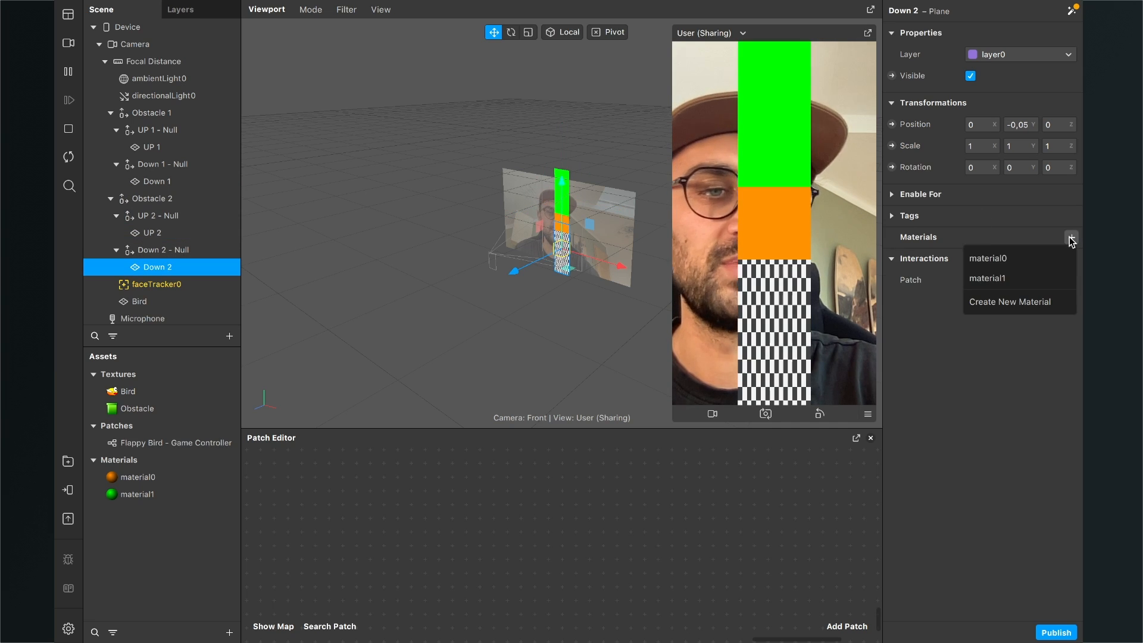
pyautogui.click(1016, 278)
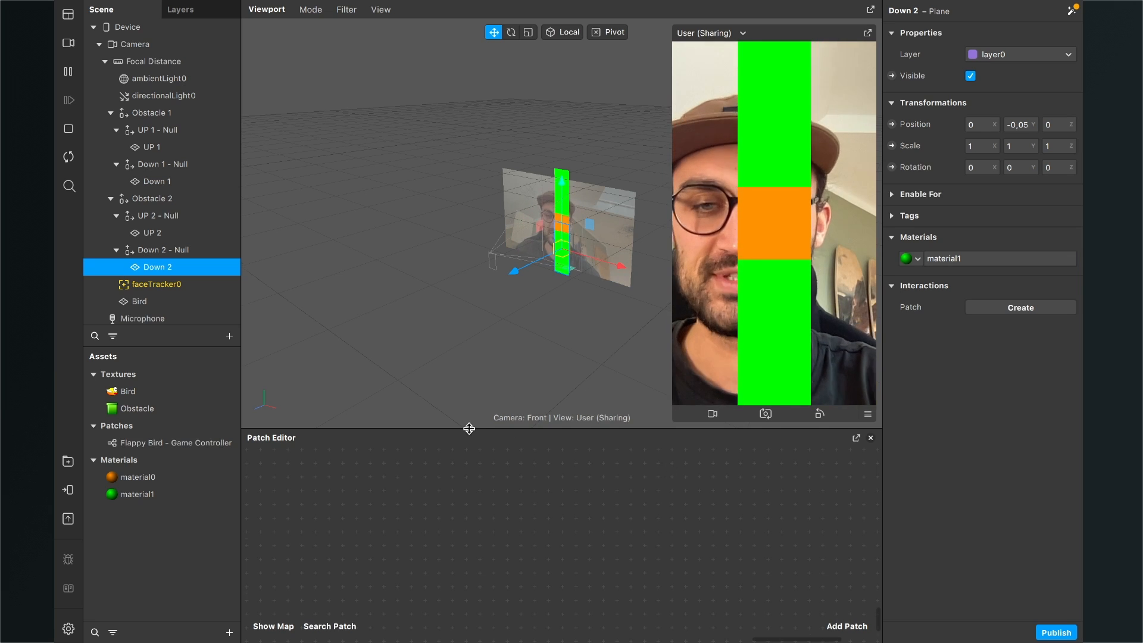
# Step: Add the Flappy Bird - Game Controller patch to the patch graph, giving the graph more room and positioning the patch
pyautogui.moveTo(469, 428); pyautogui.dragTo(465, 366)
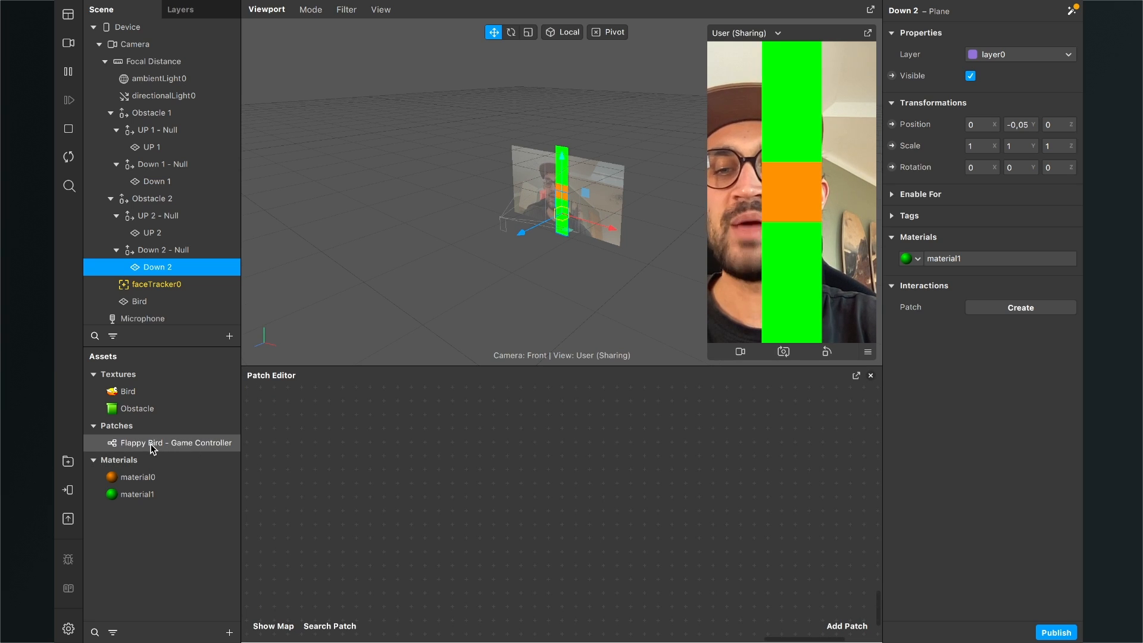
pyautogui.moveTo(153, 445); pyautogui.dragTo(346, 460)
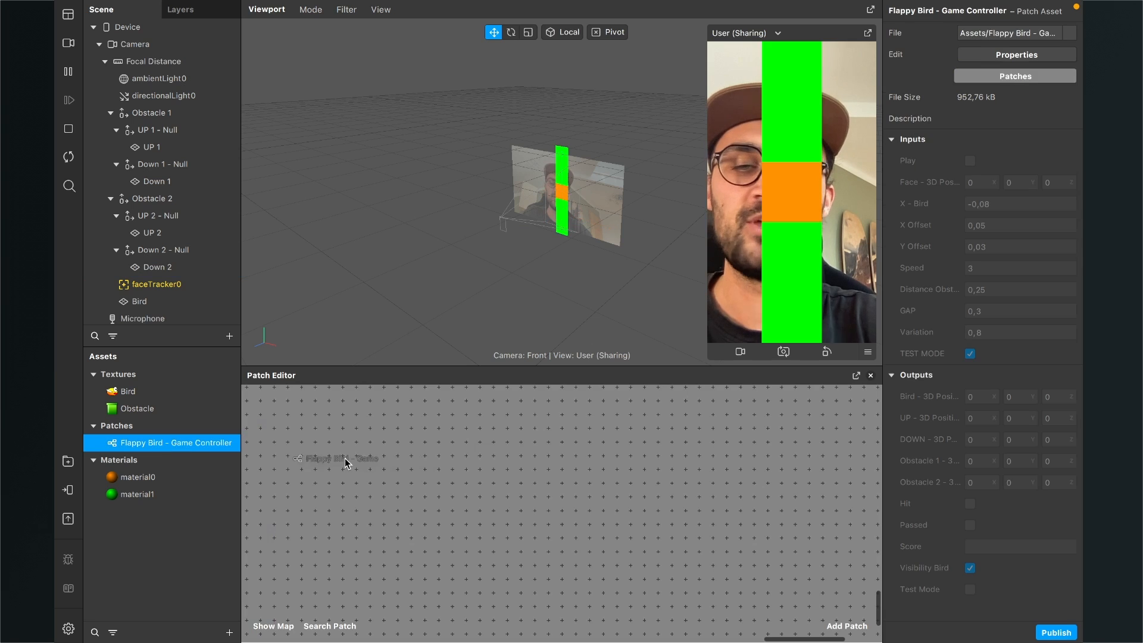
pyautogui.moveTo(588, 459); pyautogui.dragTo(575, 485)
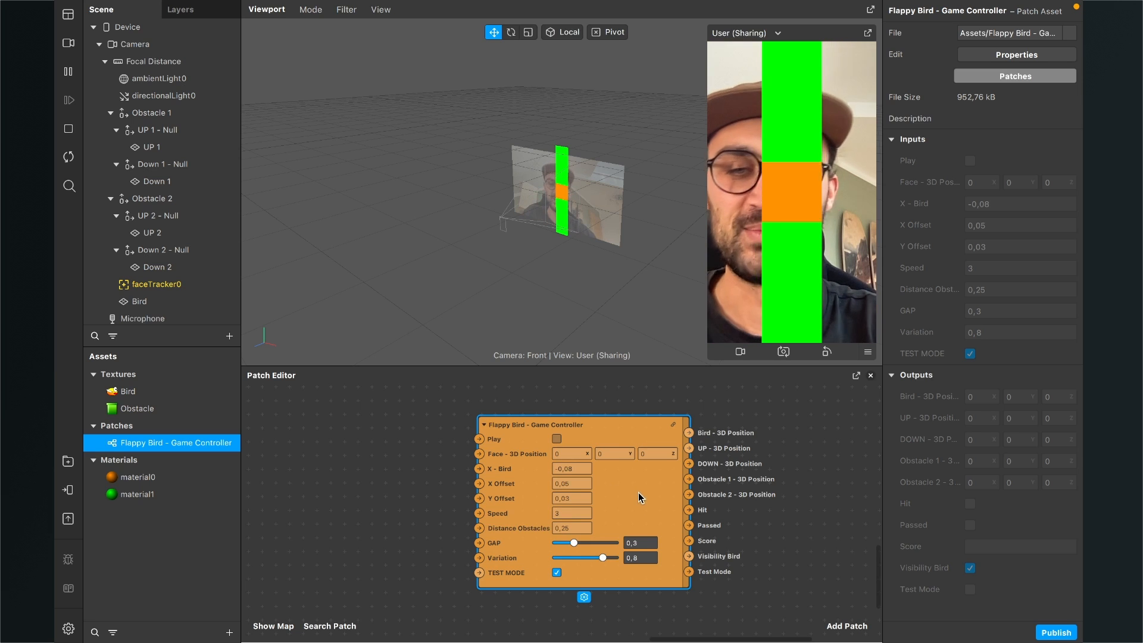
pyautogui.moveTo(638, 491); pyautogui.dragTo(688, 521)
pyautogui.scroll(-3, 409, 511)
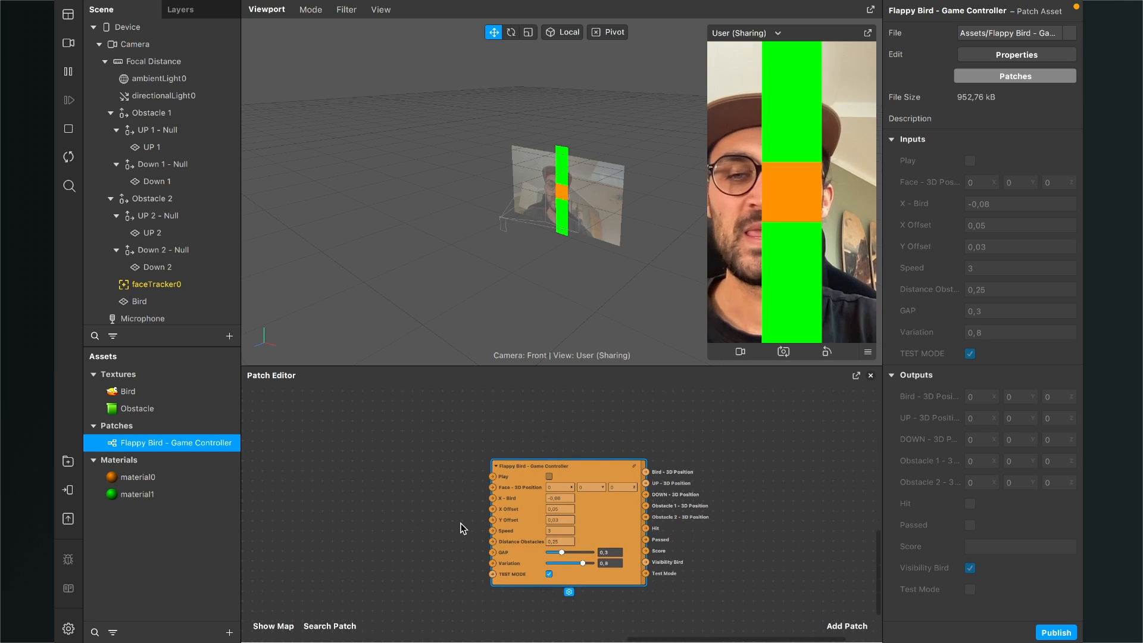
pyautogui.moveTo(612, 516); pyautogui.dragTo(663, 489)
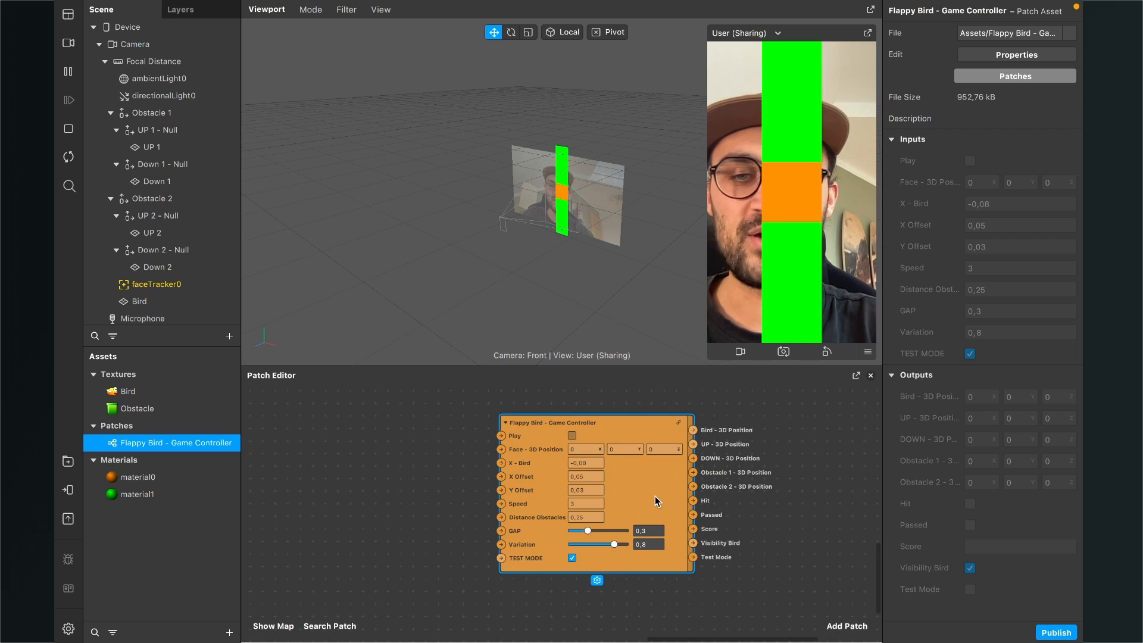
pyautogui.scroll(3, 655, 495)
pyautogui.scroll(-1, 624, 492)
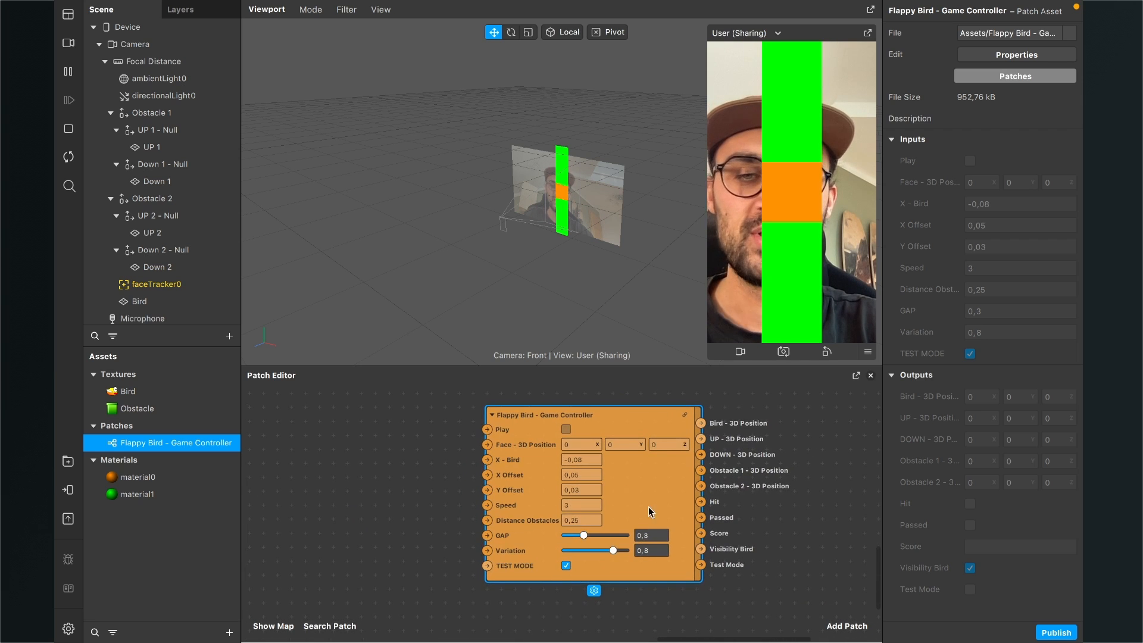
pyautogui.moveTo(632, 497); pyautogui.dragTo(677, 525)
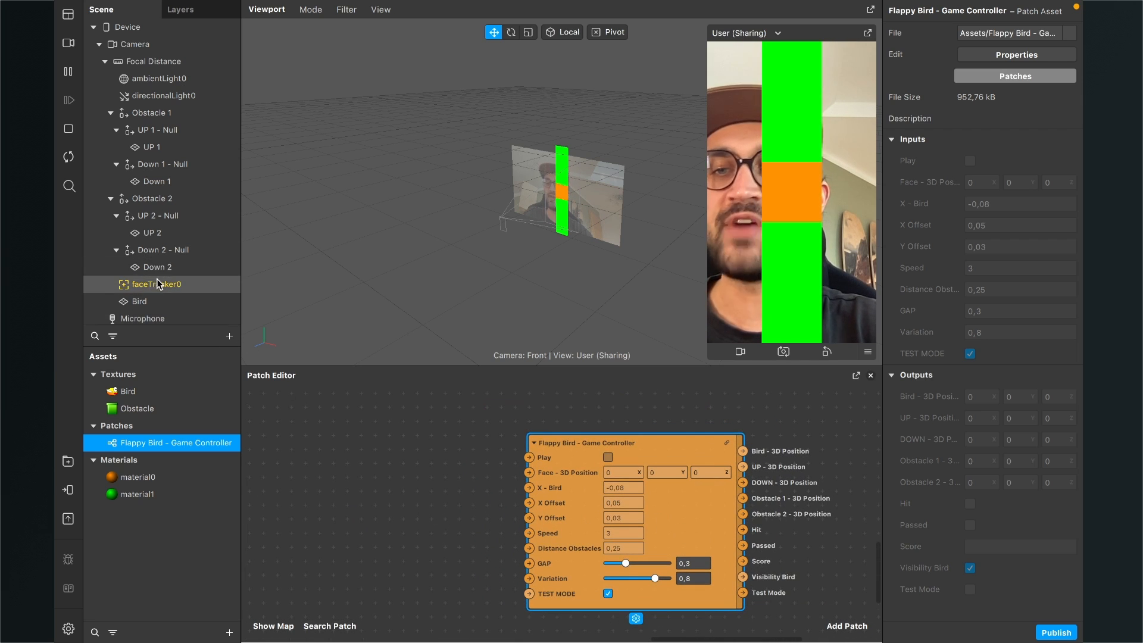
# Step: Collapse both obstacle groups and add the faceTracker0 patches to the graph, placed ahead of the Game Controller patch
pyautogui.click(110, 113)
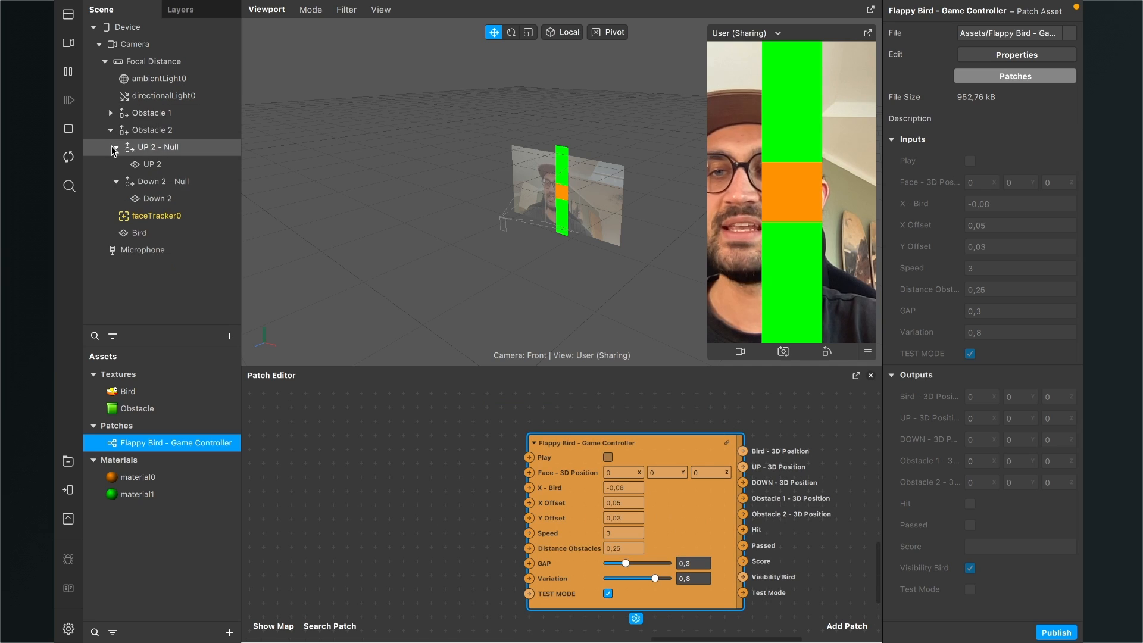
pyautogui.click(113, 131)
pyautogui.click(111, 131)
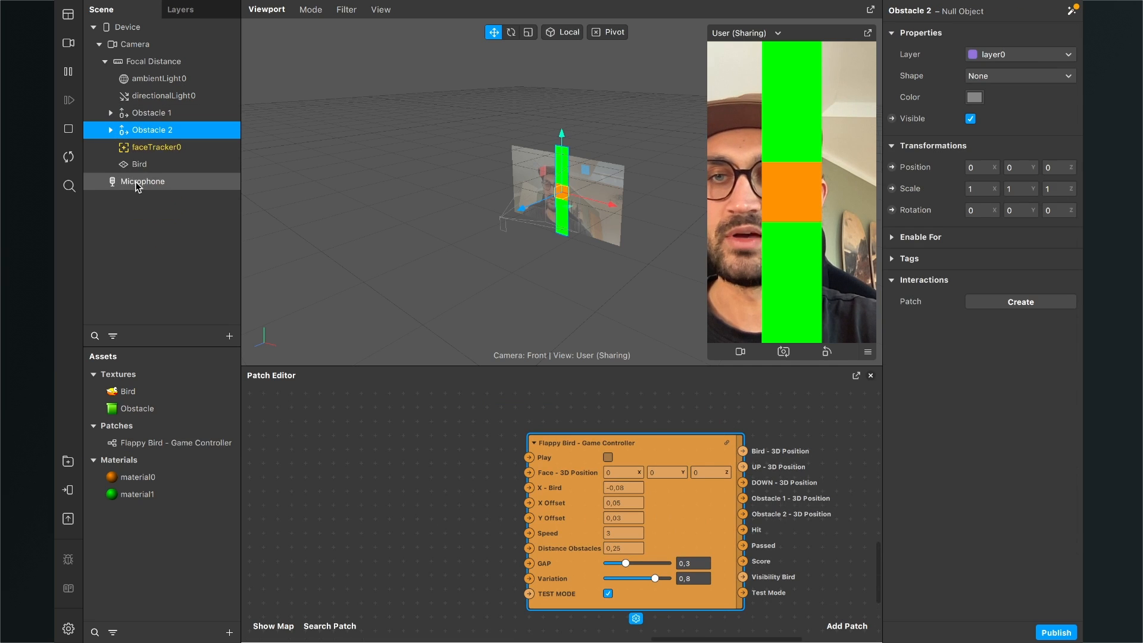
pyautogui.moveTo(143, 153); pyautogui.dragTo(359, 459)
pyautogui.hscroll(-2, 358, 460)
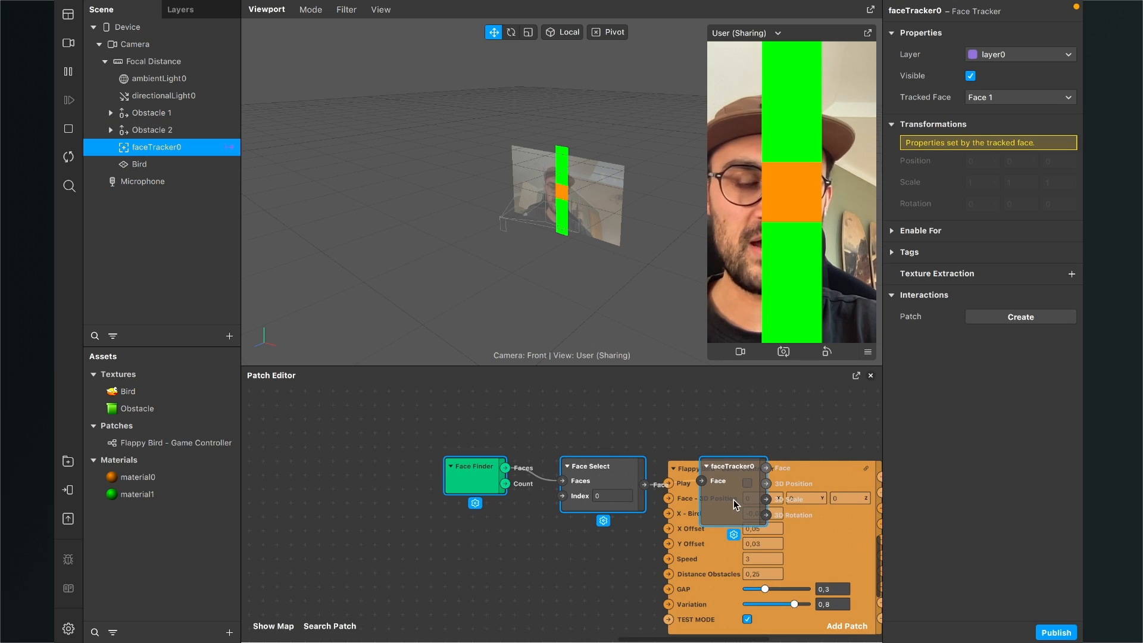
pyautogui.moveTo(733, 499); pyautogui.dragTo(532, 460)
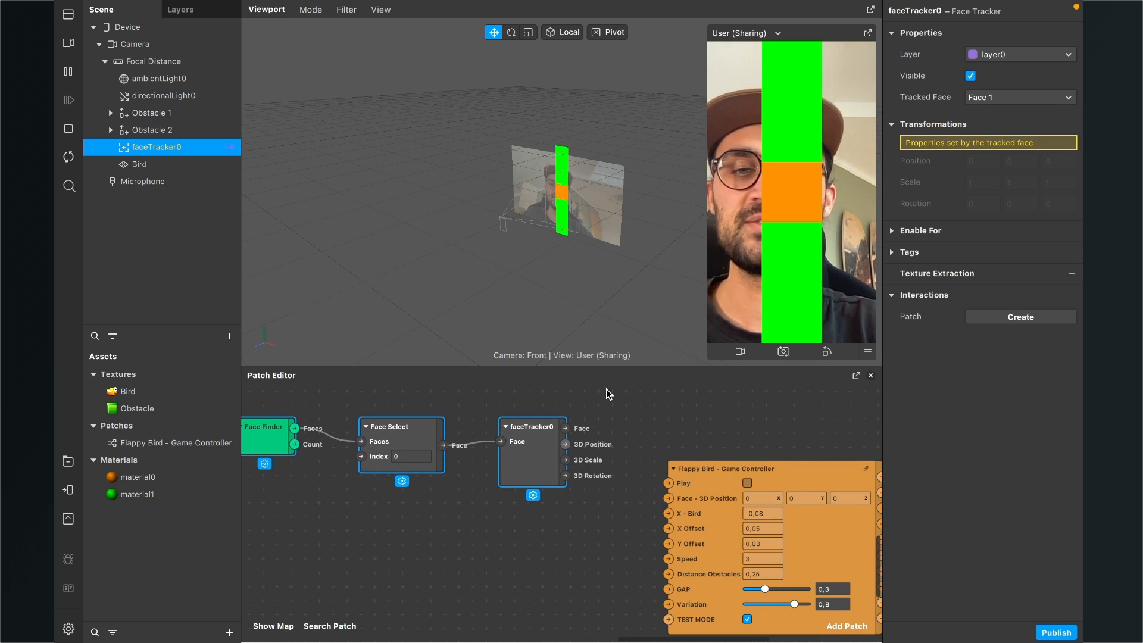
# Step: Connect faceTracker0's 3D Position output to the Game Controller's Face - 3D Position input
pyautogui.click(619, 440)
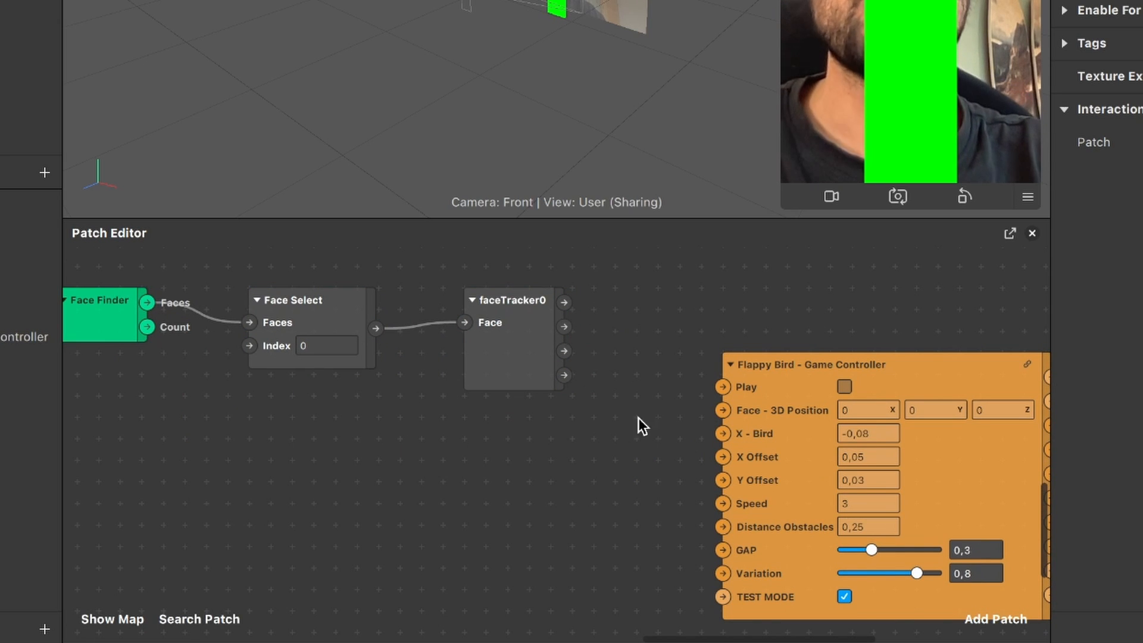
pyautogui.hscroll(2, 645, 441)
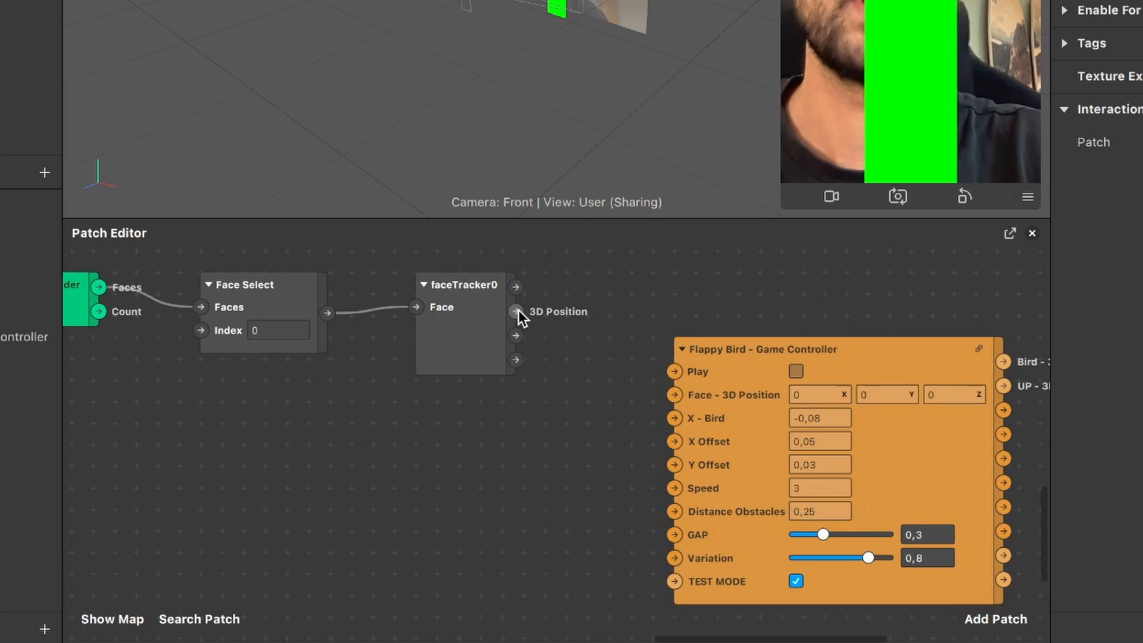
pyautogui.moveTo(517, 310); pyautogui.dragTo(670, 392)
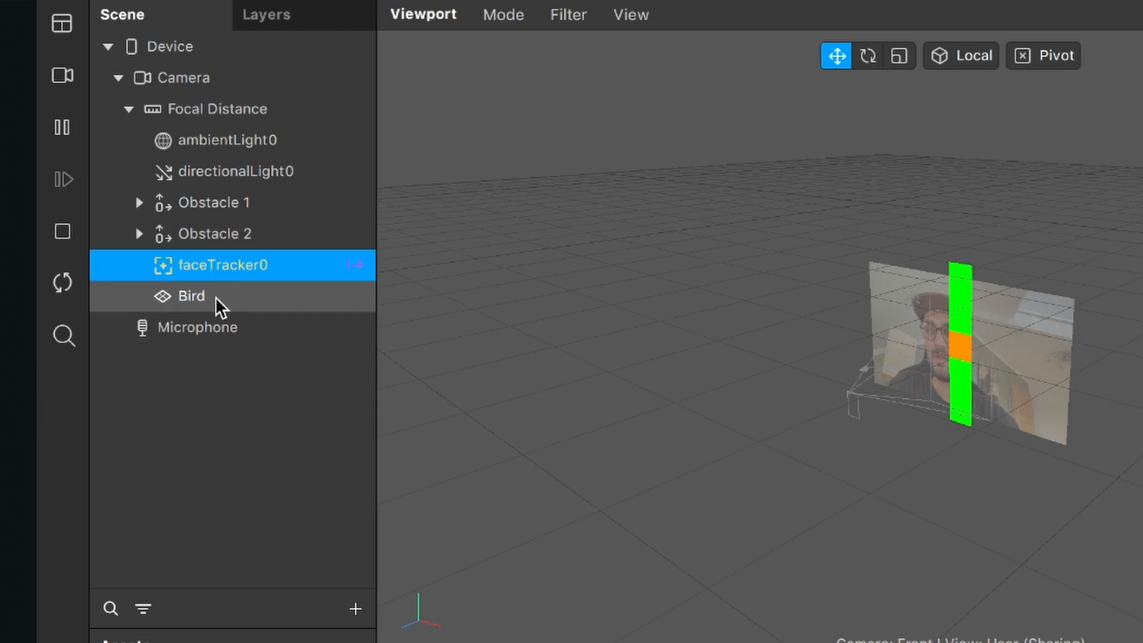
# Step: Create a position patch for the Bird plane and connect the Game Controller's Bird - 3D Position output to it
pyautogui.click(216, 296)
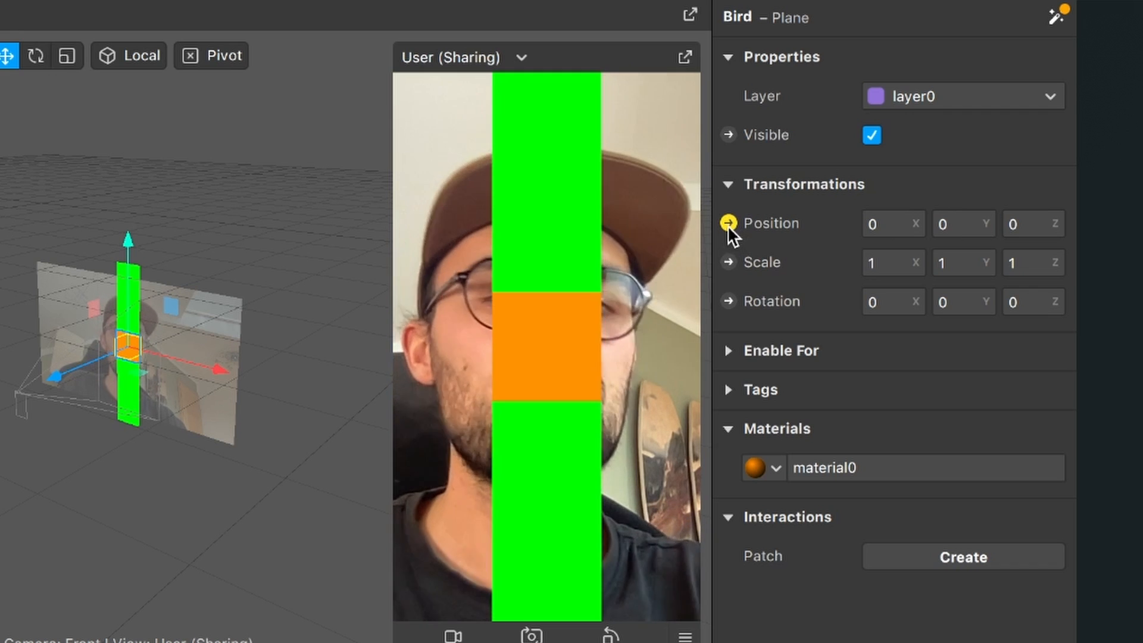
pyautogui.click(727, 224)
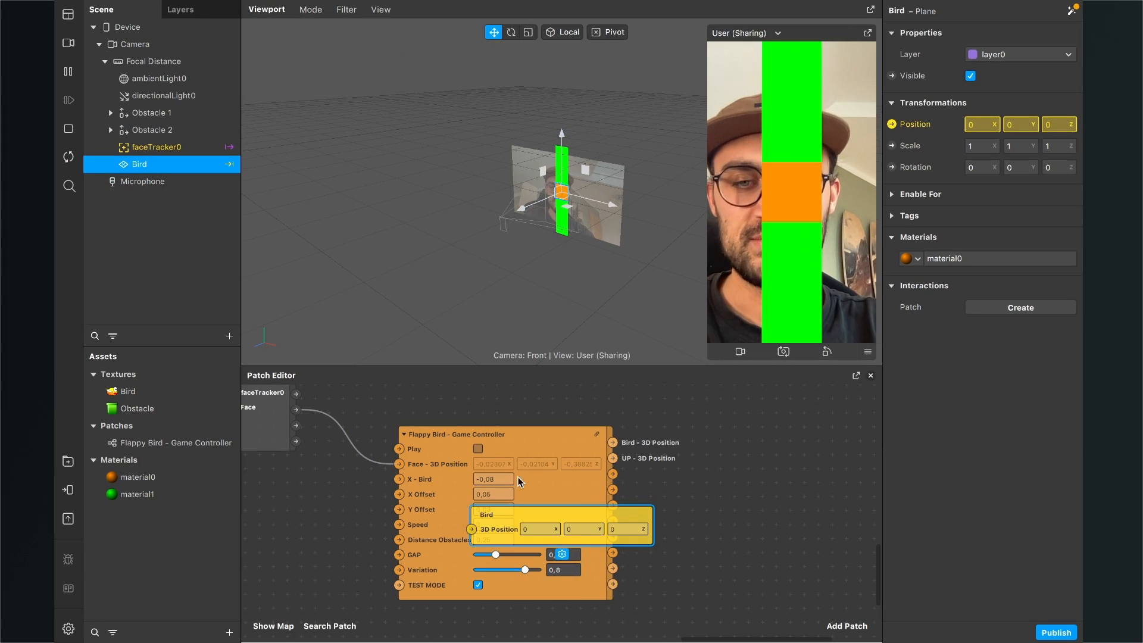
pyautogui.moveTo(497, 516); pyautogui.dragTo(748, 439)
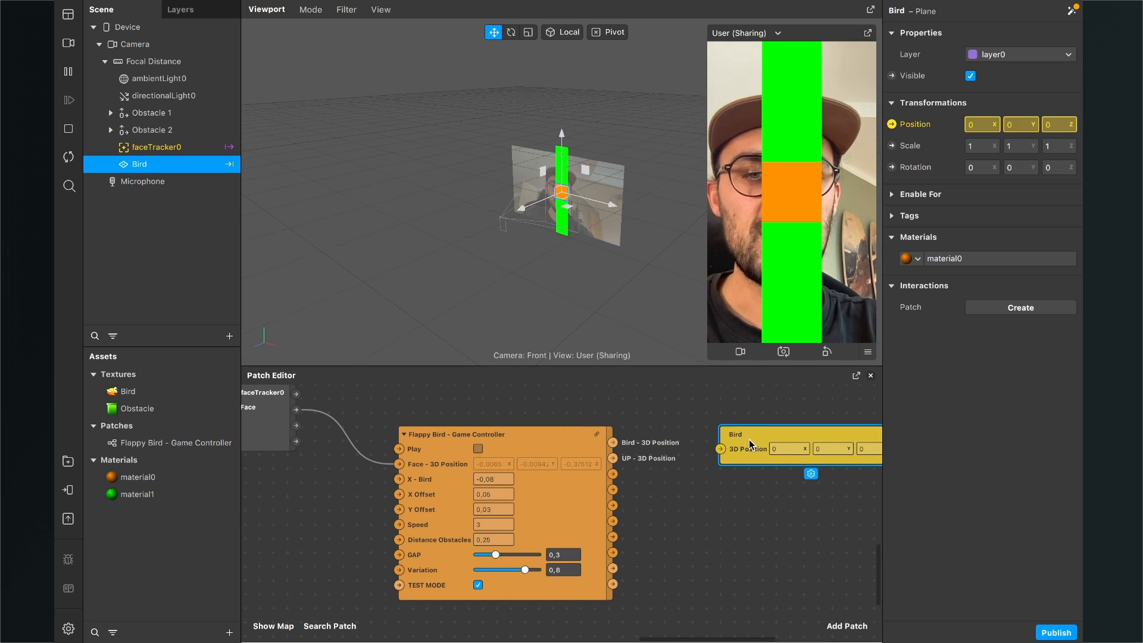
pyautogui.hscroll(2, 615, 499)
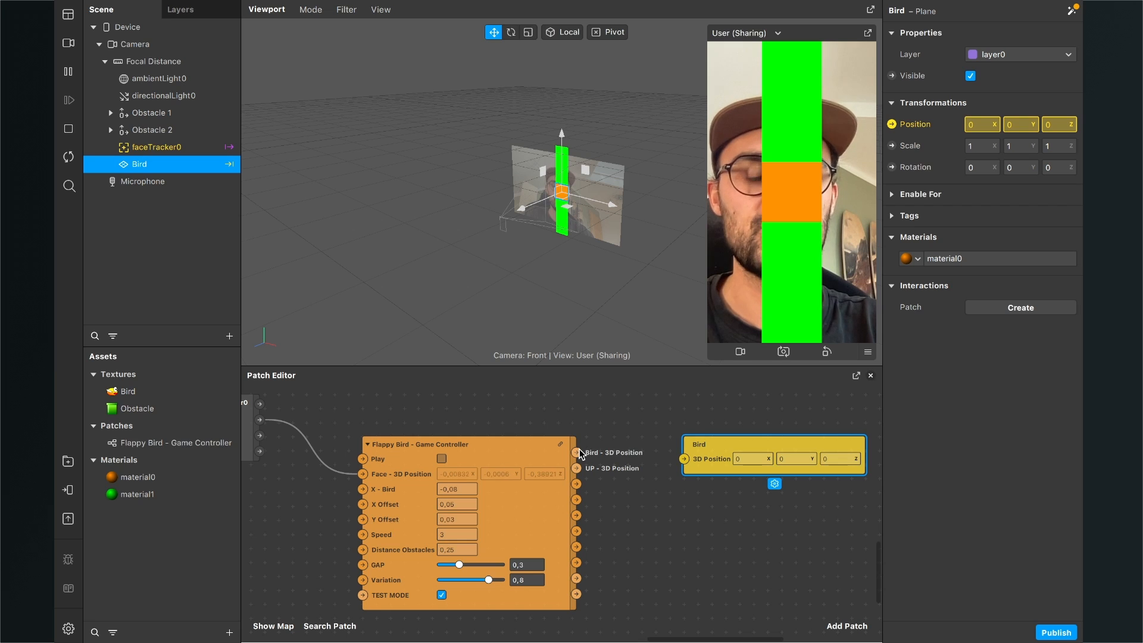
pyautogui.moveTo(580, 453); pyautogui.dragTo(684, 458)
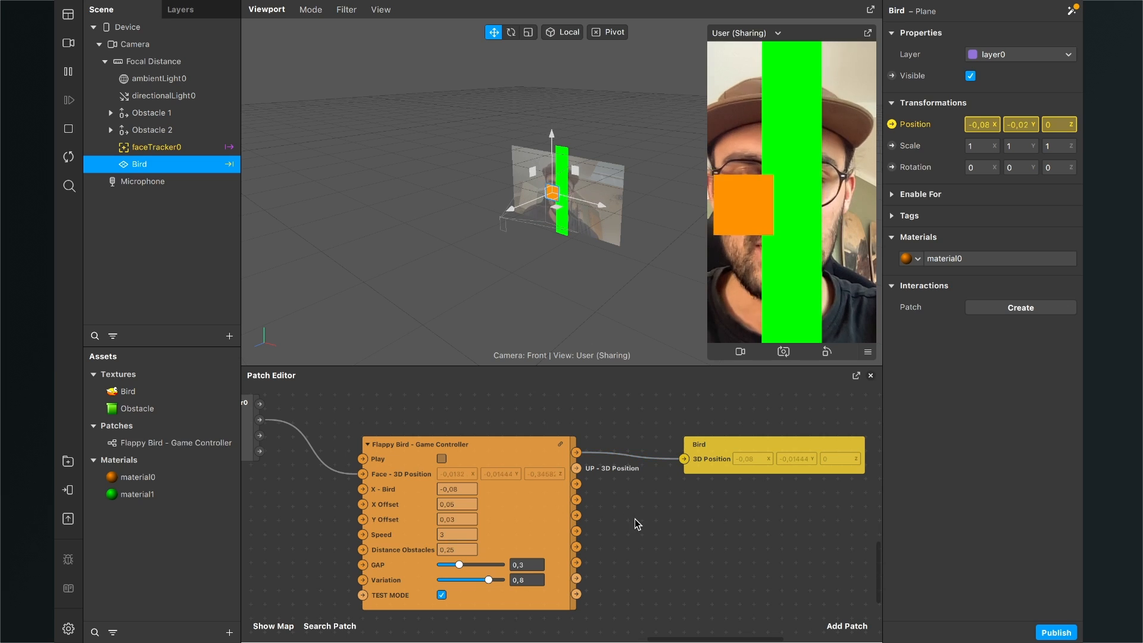
# Step: Enlarge the patch graph area and move the Bird position patch higher to free space beneath it
pyautogui.scroll(3, 579, 503)
pyautogui.scroll(1, 580, 500)
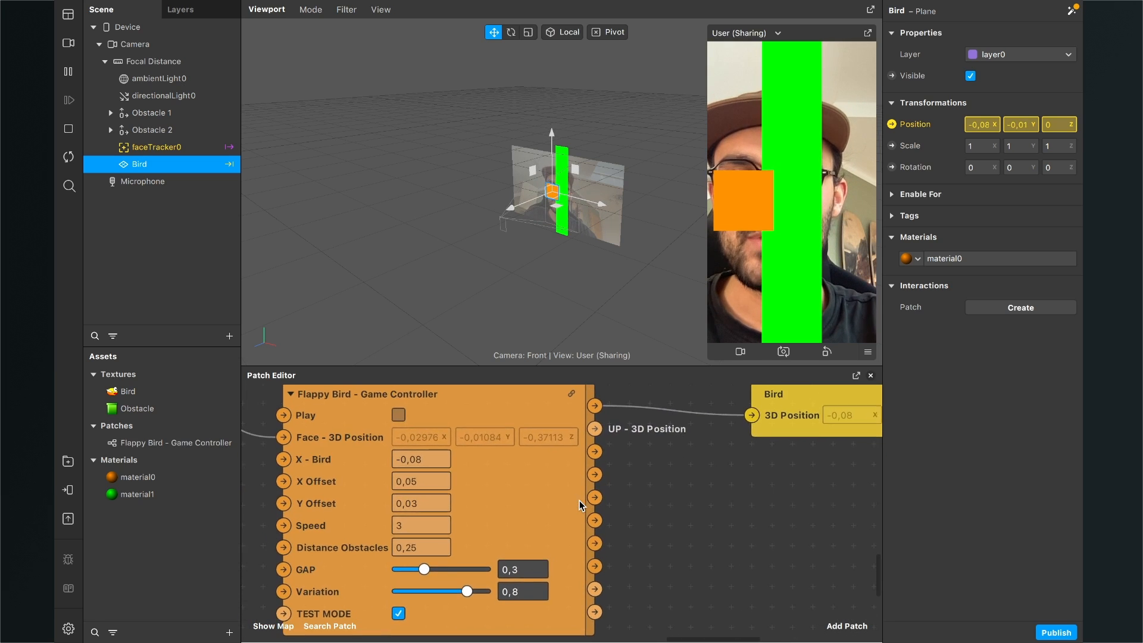
pyautogui.moveTo(620, 365); pyautogui.dragTo(618, 283)
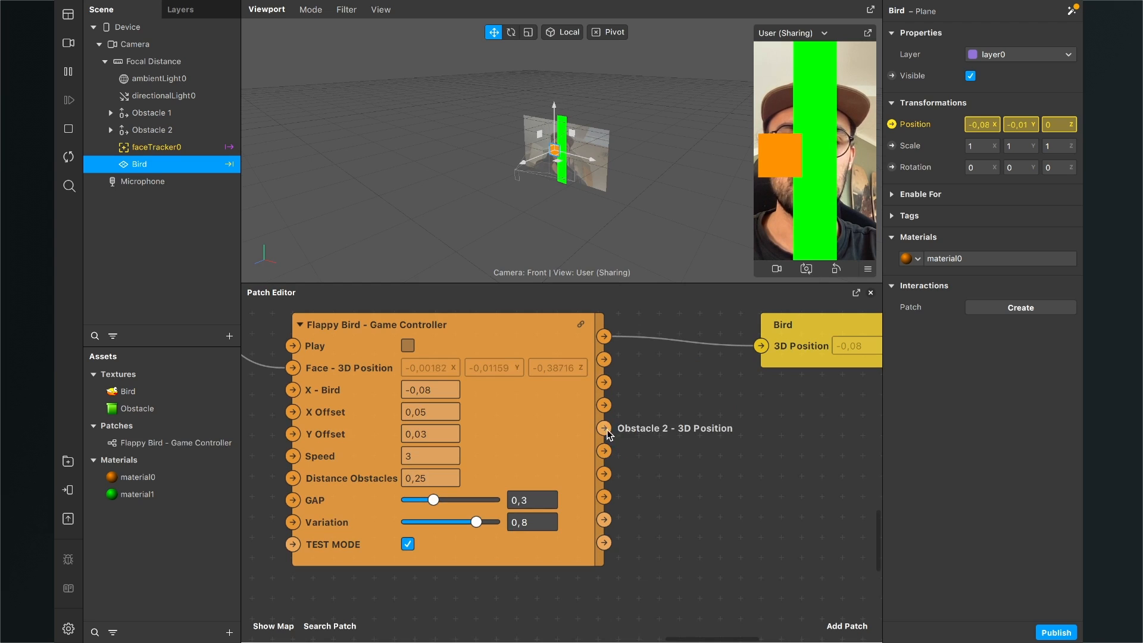
pyautogui.hscroll(3, 688, 455)
pyautogui.scroll(3, 687, 456)
pyautogui.moveTo(689, 434); pyautogui.dragTo(708, 351)
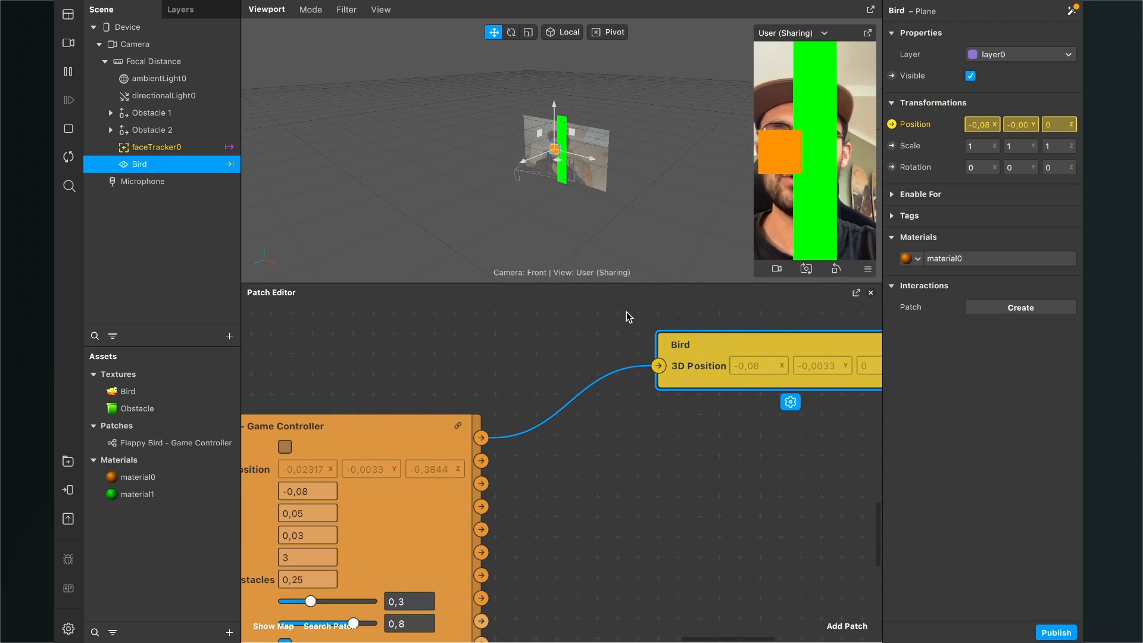
# Step: Create position patches for UP 1 - Null and Down 1 - Null in Obstacle 1, stacked below the Bird patch
pyautogui.click(110, 113)
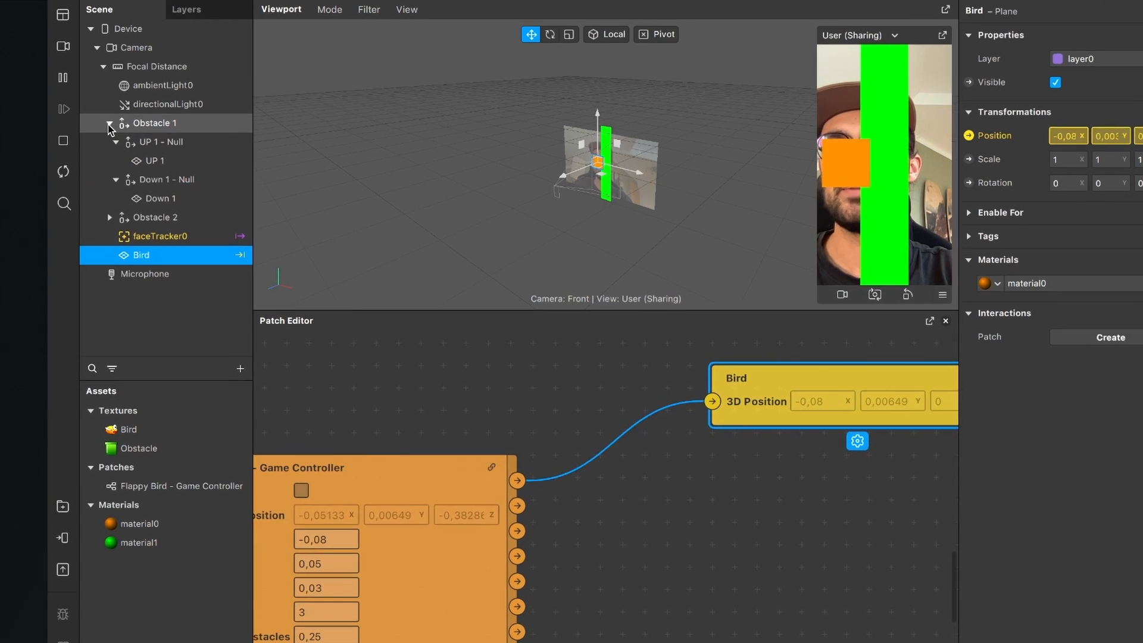
pyautogui.click(116, 141)
pyautogui.click(116, 179)
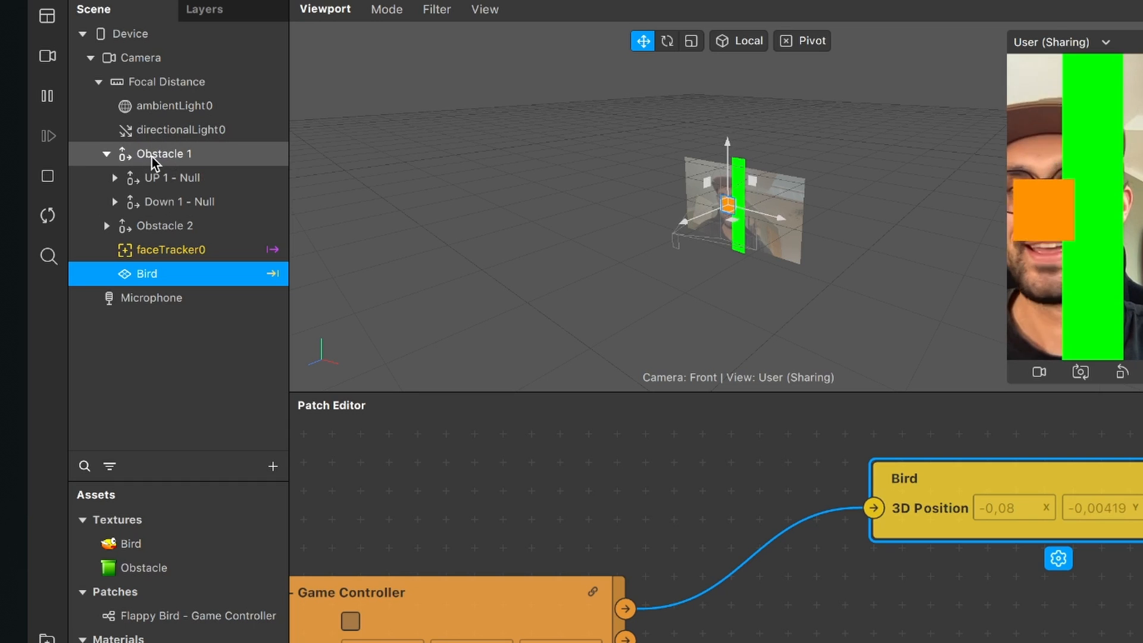
pyautogui.click(159, 178)
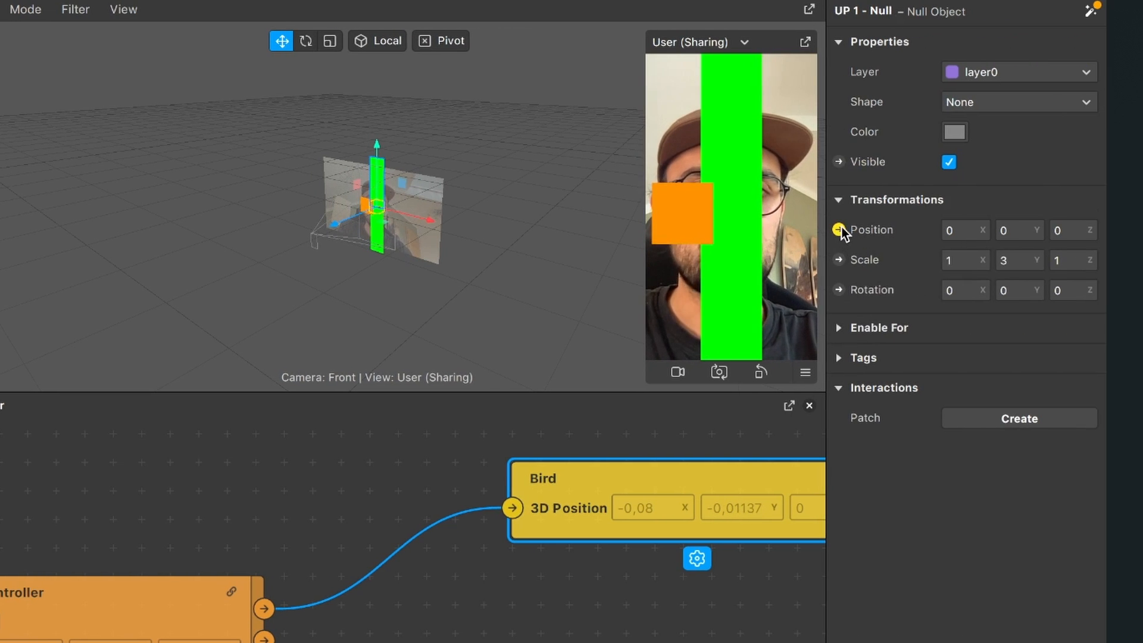
pyautogui.click(839, 229)
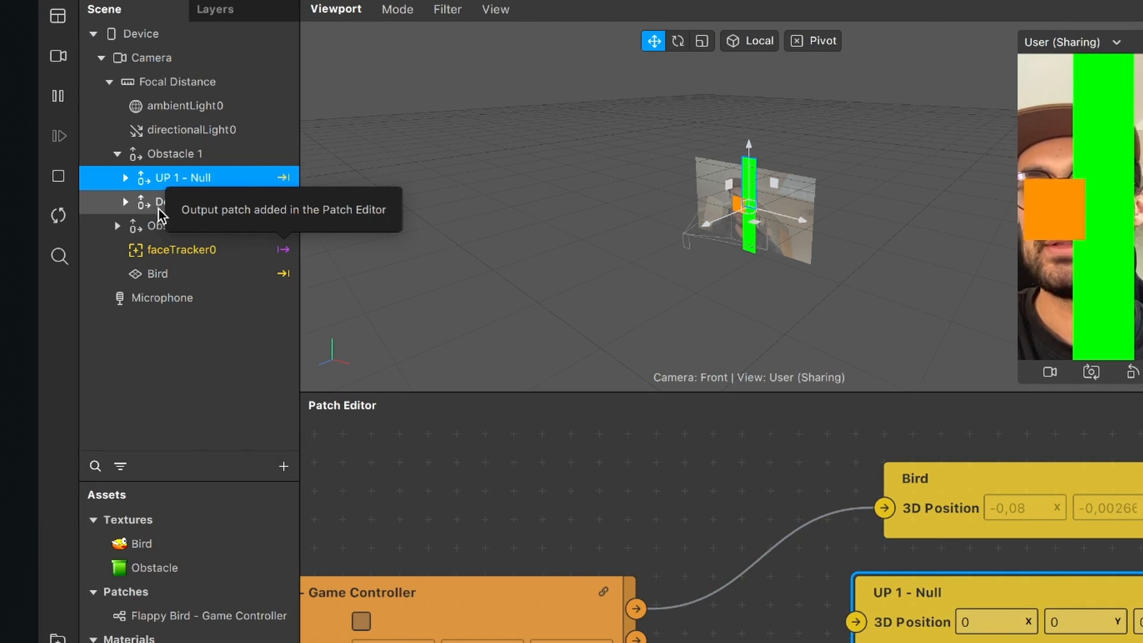
pyautogui.click(153, 204)
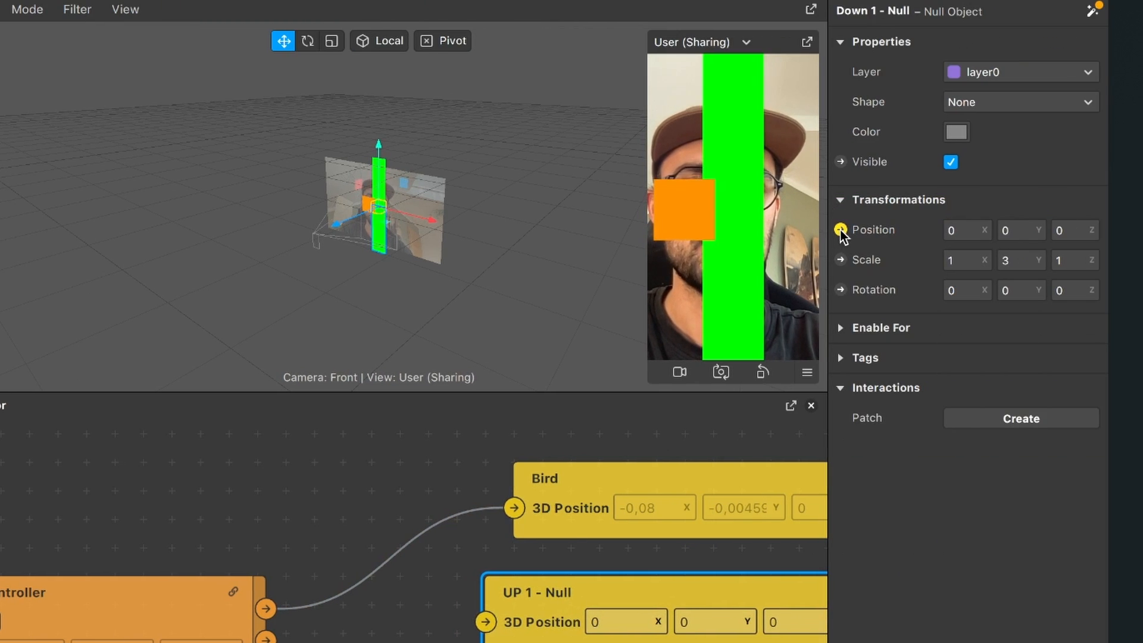
pyautogui.click(840, 231)
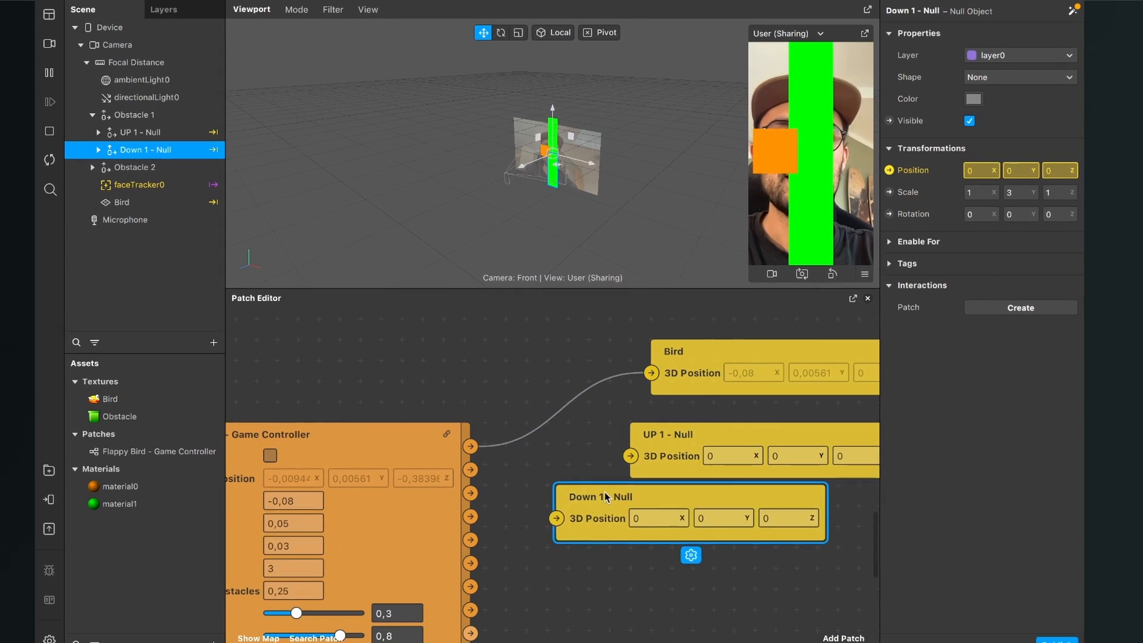
# Step: Create a position patch for UP 2 - Null in Obstacle 2 and place it below the Down 1 - Null patch
pyautogui.click(88, 167)
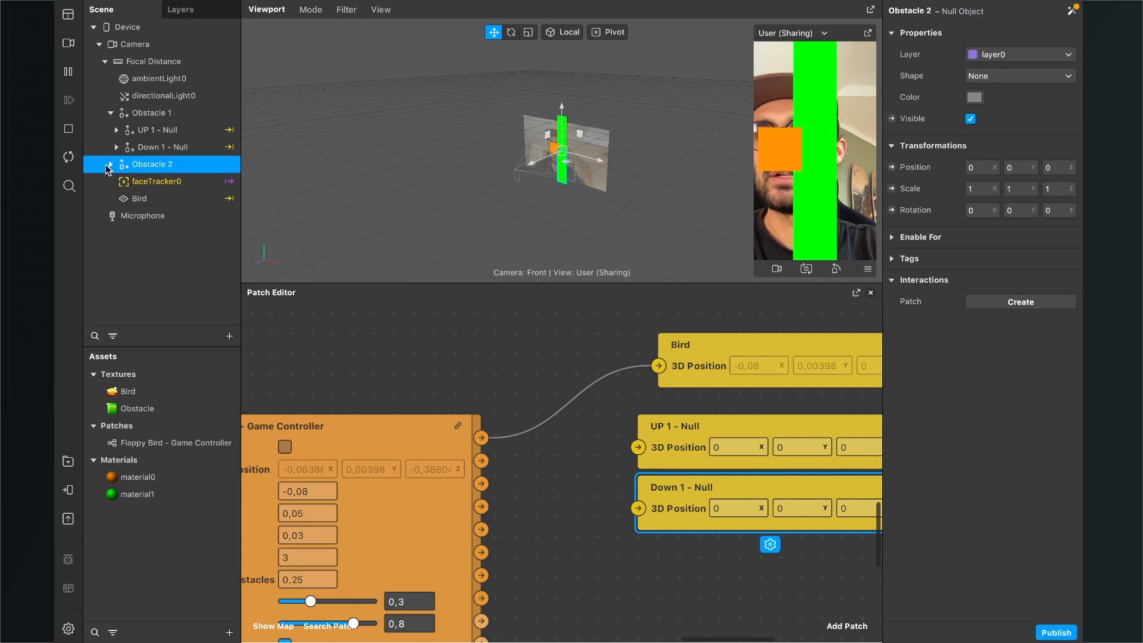
pyautogui.click(109, 165)
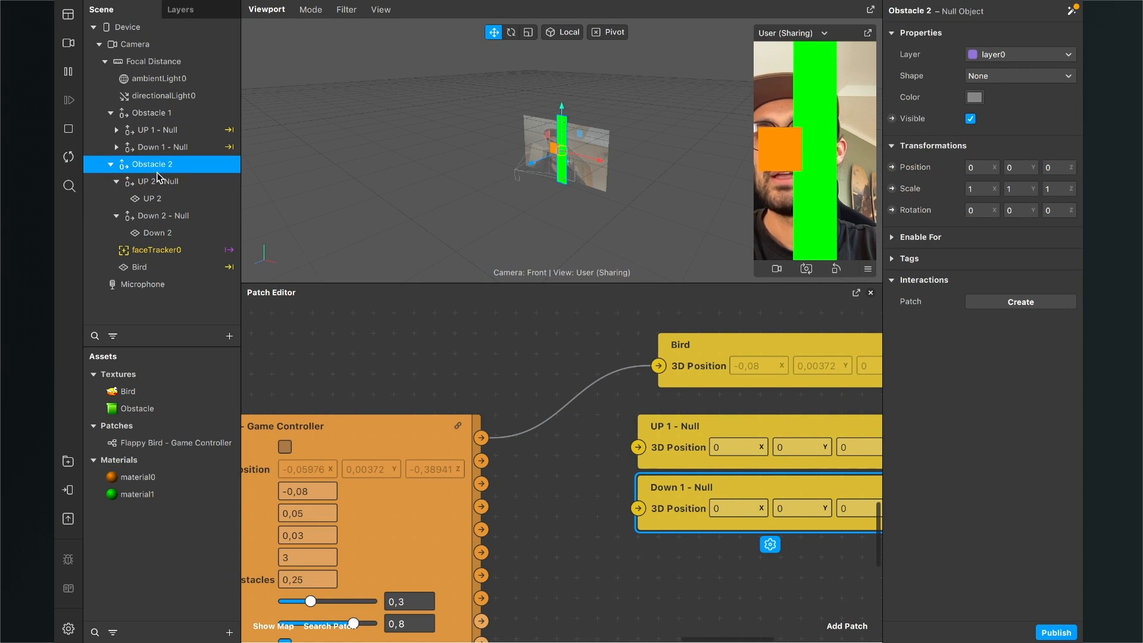
pyautogui.click(129, 181)
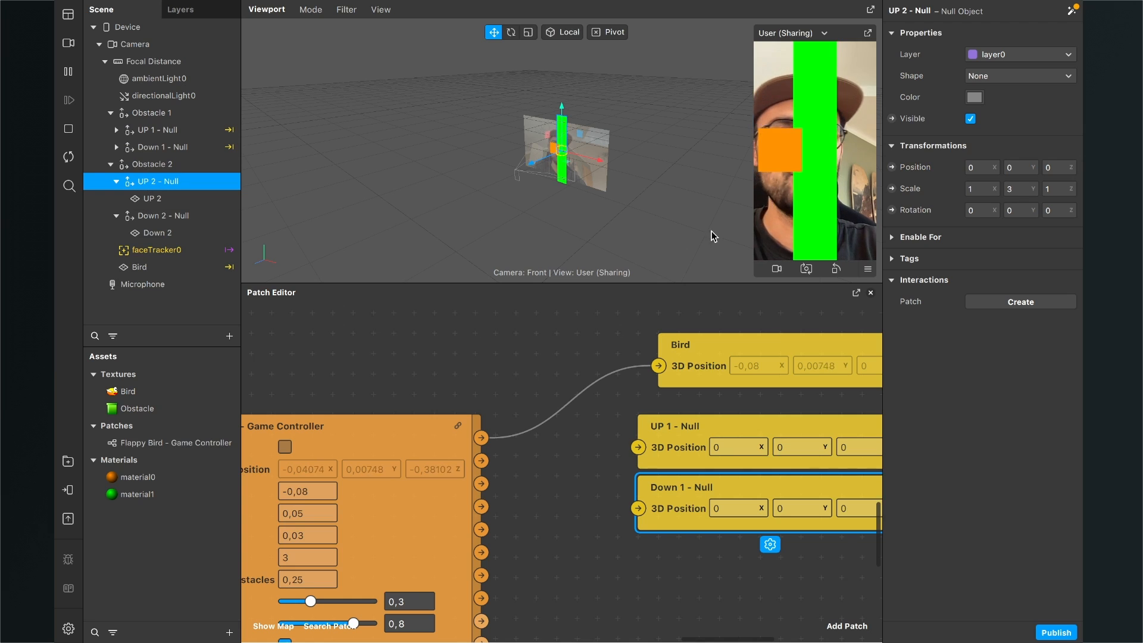
pyautogui.click(892, 168)
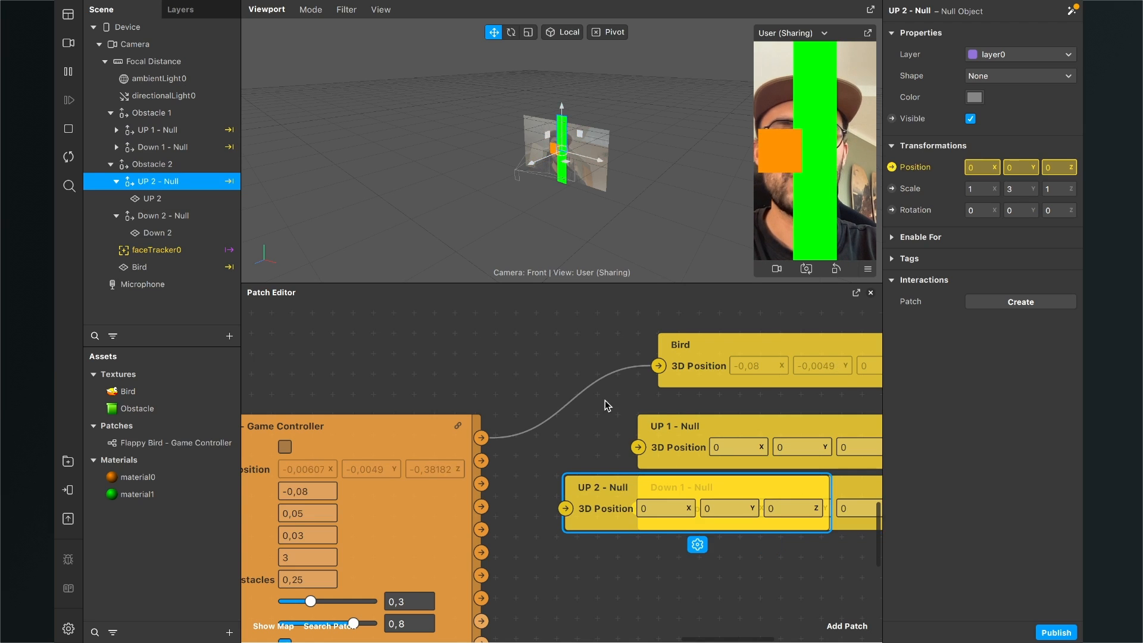
pyautogui.scroll(-4, 605, 400)
pyautogui.moveTo(570, 391); pyautogui.dragTo(656, 464)
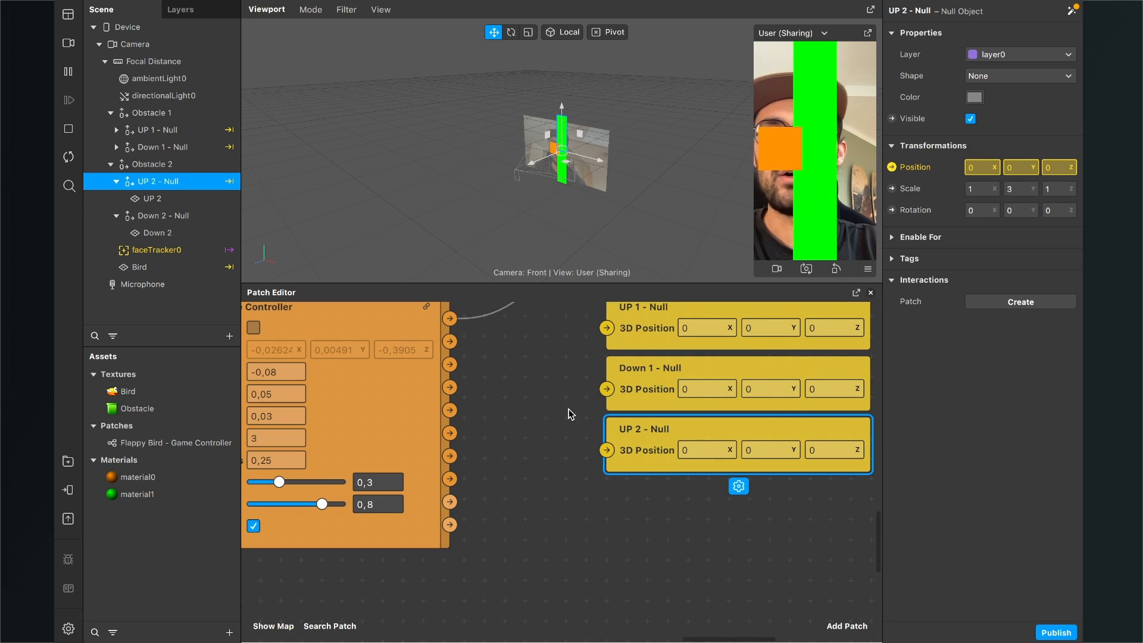
# Step: Create a position patch for Down 2 - Null and place it below the UP 2 - Null patch
pyautogui.click(166, 218)
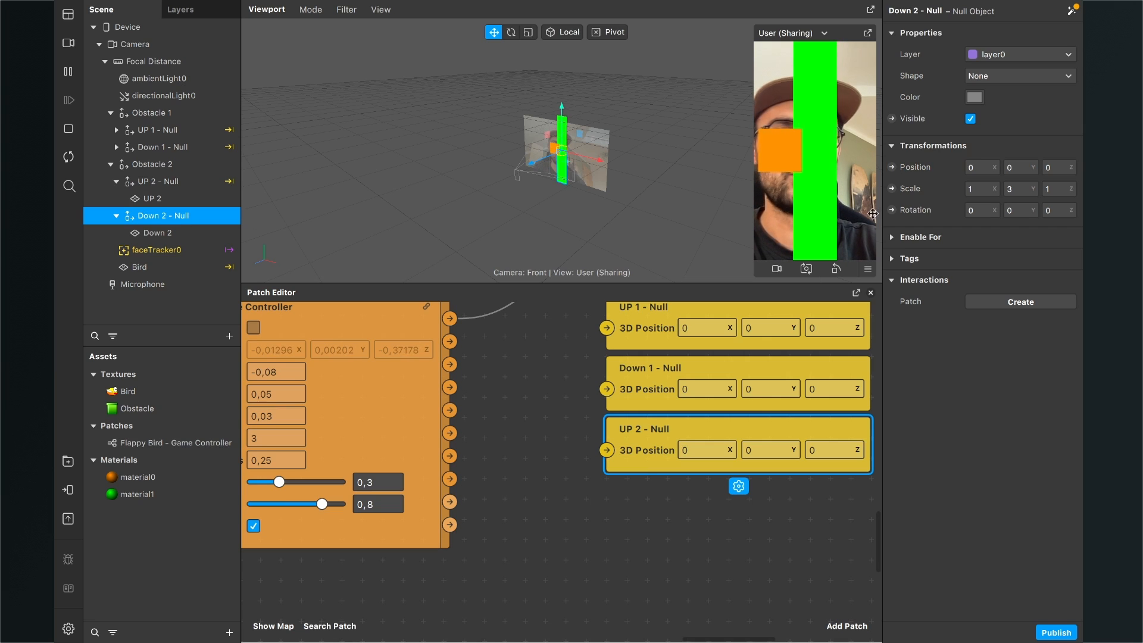
pyautogui.click(892, 167)
pyautogui.moveTo(586, 489); pyautogui.dragTo(641, 492)
pyautogui.scroll(2, 570, 398)
pyautogui.hscroll(2, 570, 397)
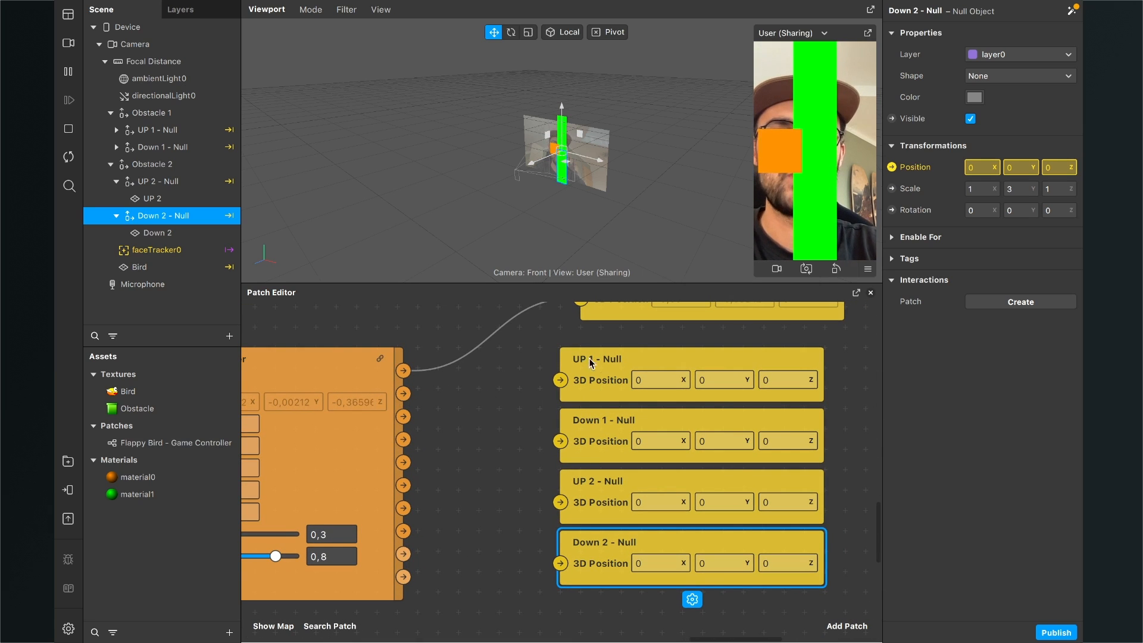
# Step: Connect the Game Controller's UP position output to UP 1 and UP 2 - Null, and its DOWN output to Down 1 and Down 2 - Null
pyautogui.moveTo(405, 392); pyautogui.dragTo(560, 381)
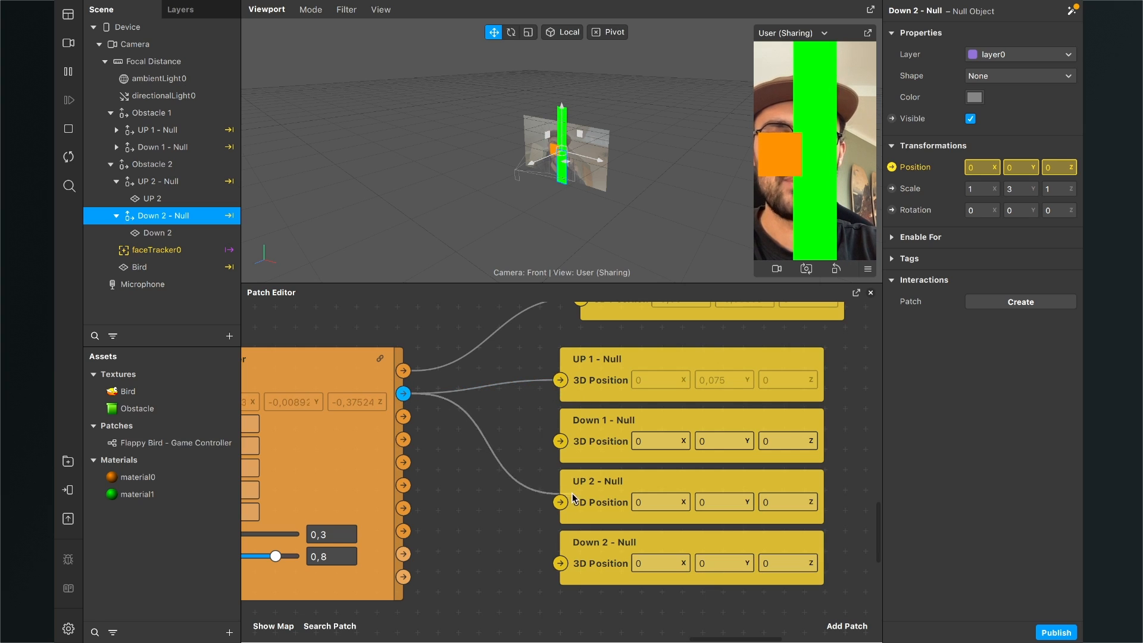
pyautogui.moveTo(567, 509); pyautogui.dragTo(561, 503)
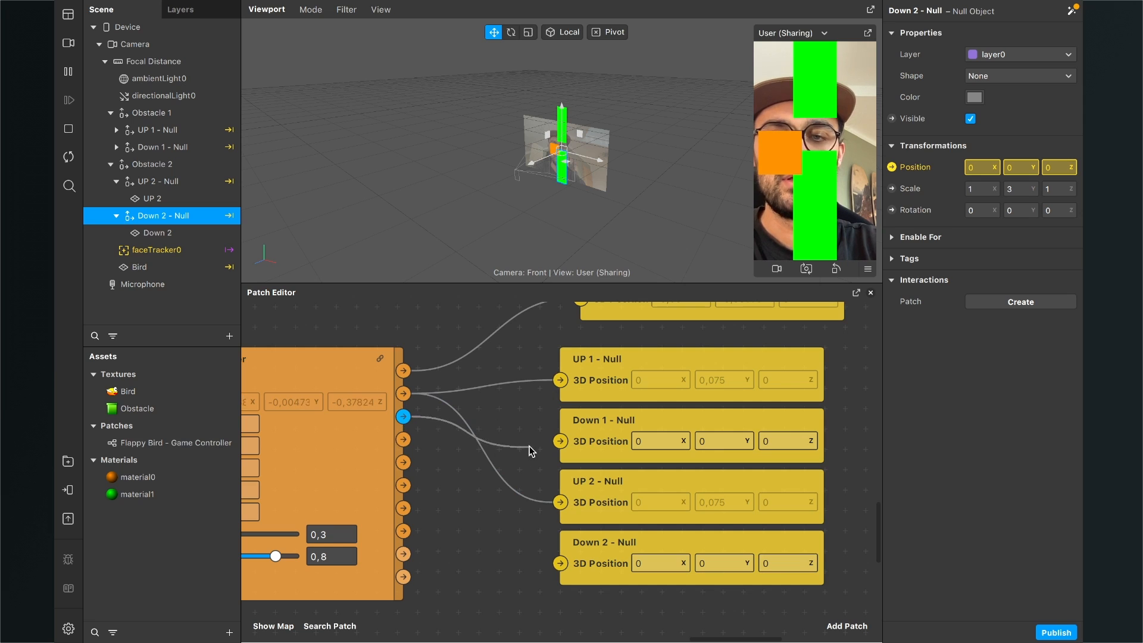
pyautogui.moveTo(553, 445); pyautogui.dragTo(559, 442)
pyautogui.scroll(-1, 434, 459)
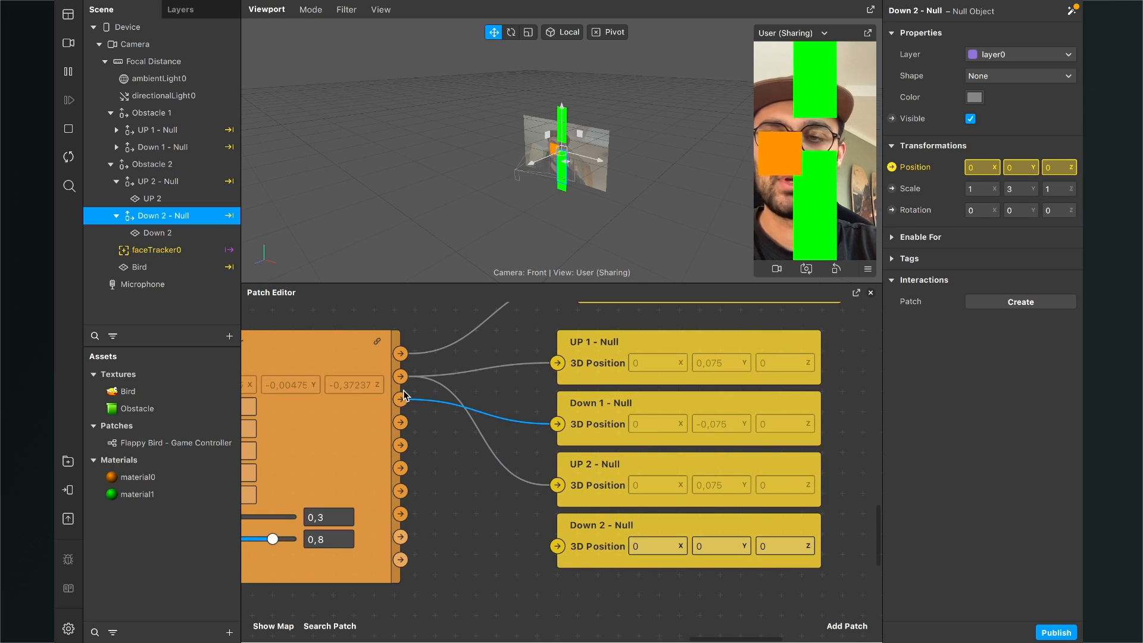
pyautogui.moveTo(400, 399); pyautogui.dragTo(442, 421)
pyautogui.moveTo(565, 548); pyautogui.dragTo(559, 547)
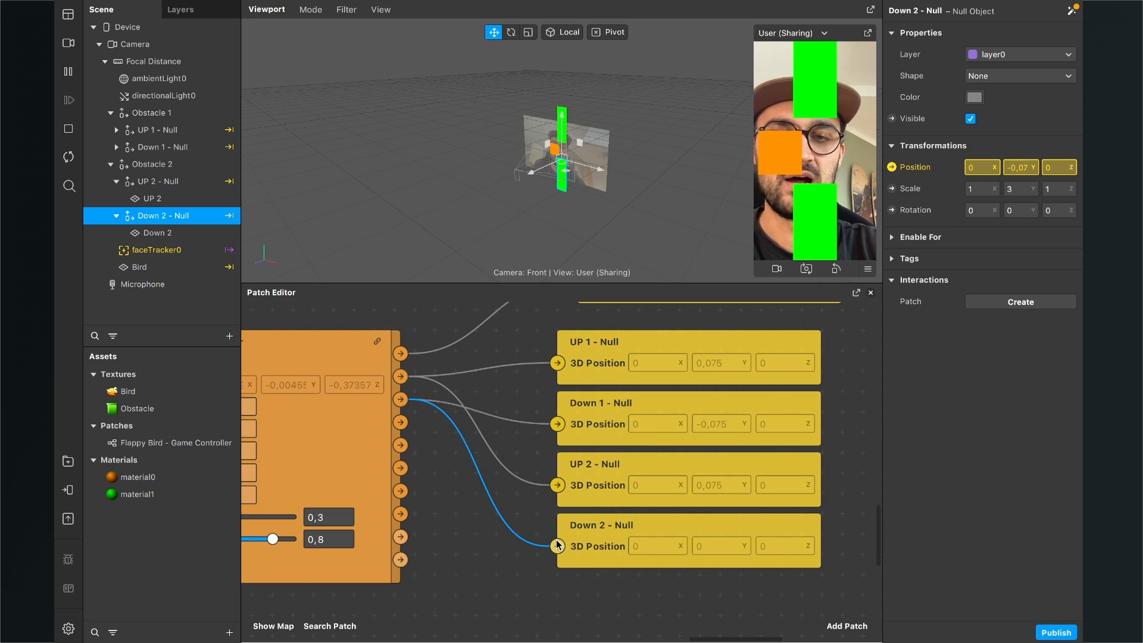
# Step: Create position patches for the Obstacle 1 and Obstacle 2 groups and place them beyond the column of null patches
pyautogui.hscroll(3, 555, 539)
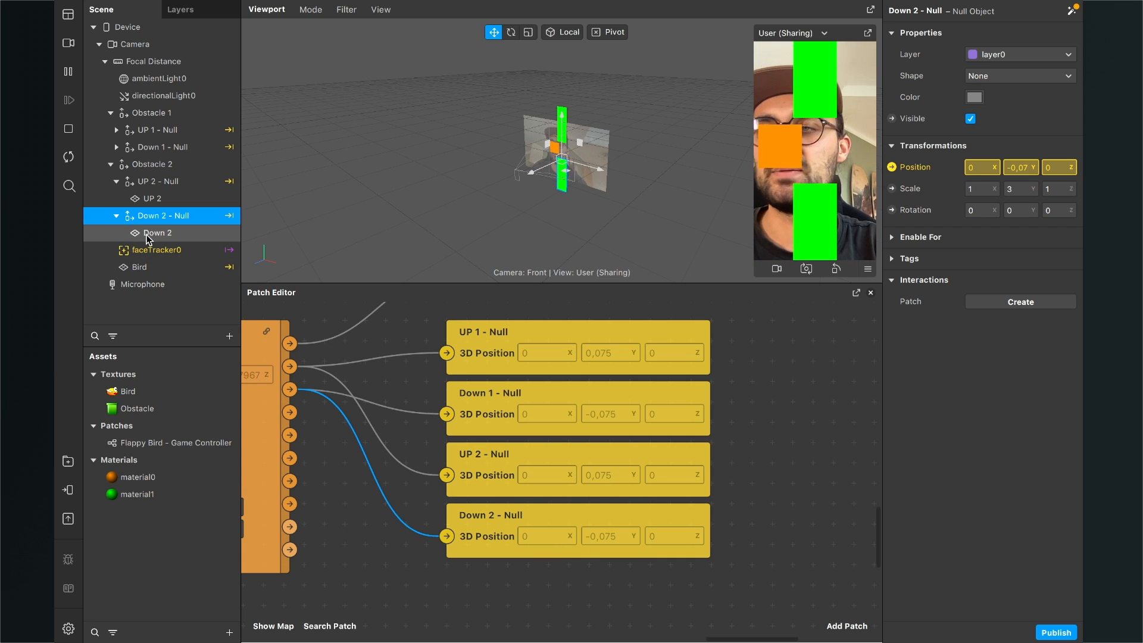
pyautogui.click(110, 165)
pyautogui.click(111, 113)
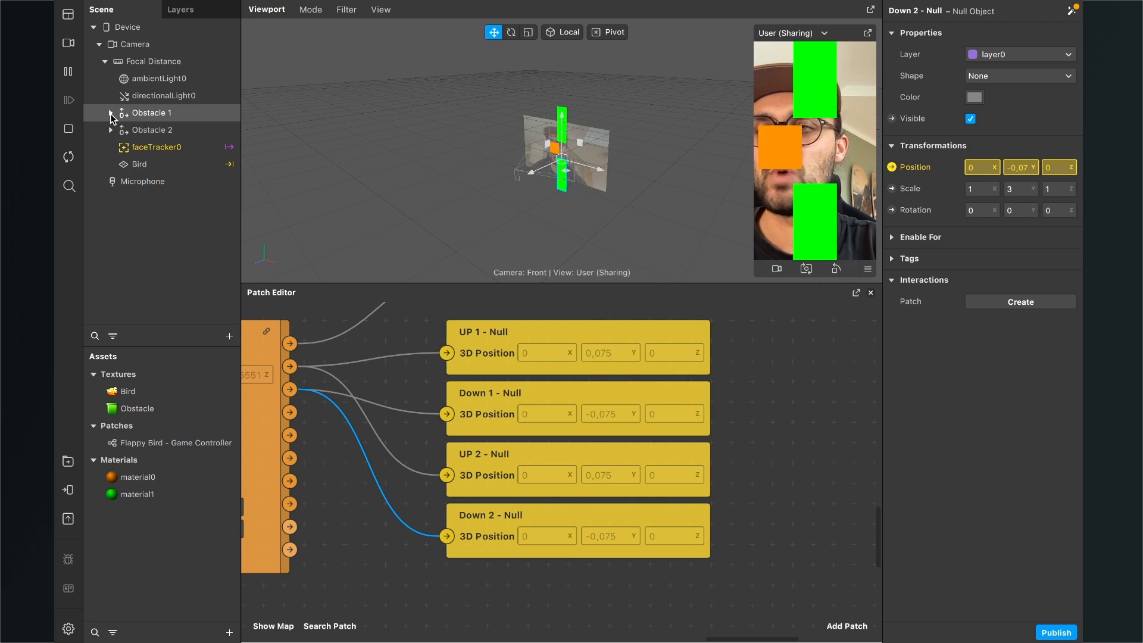
pyautogui.click(156, 114)
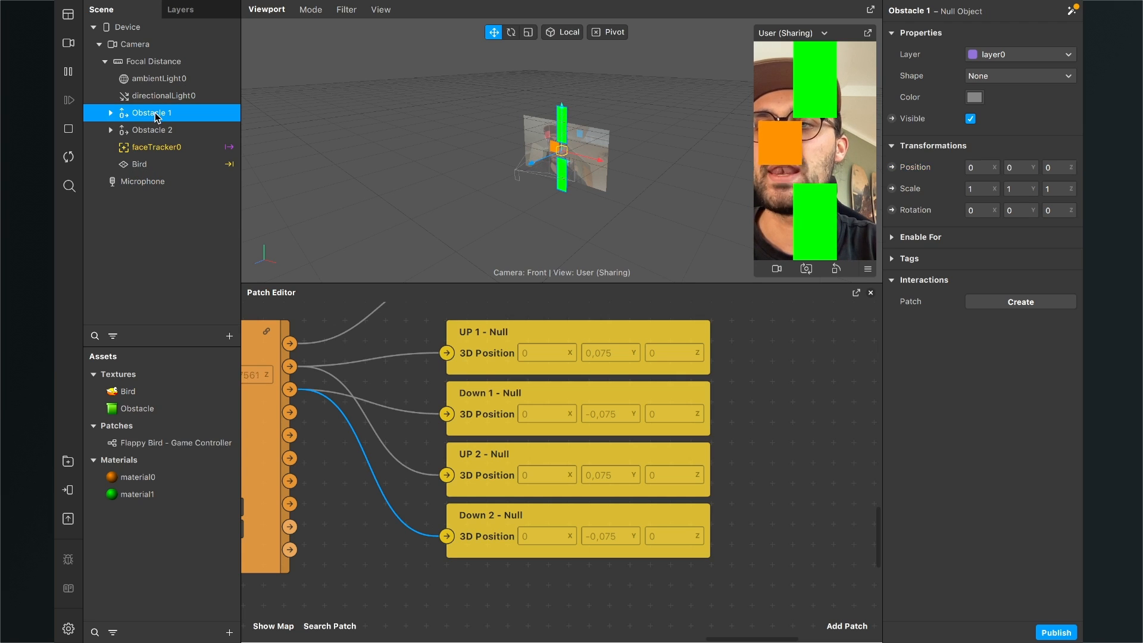
pyautogui.click(154, 138)
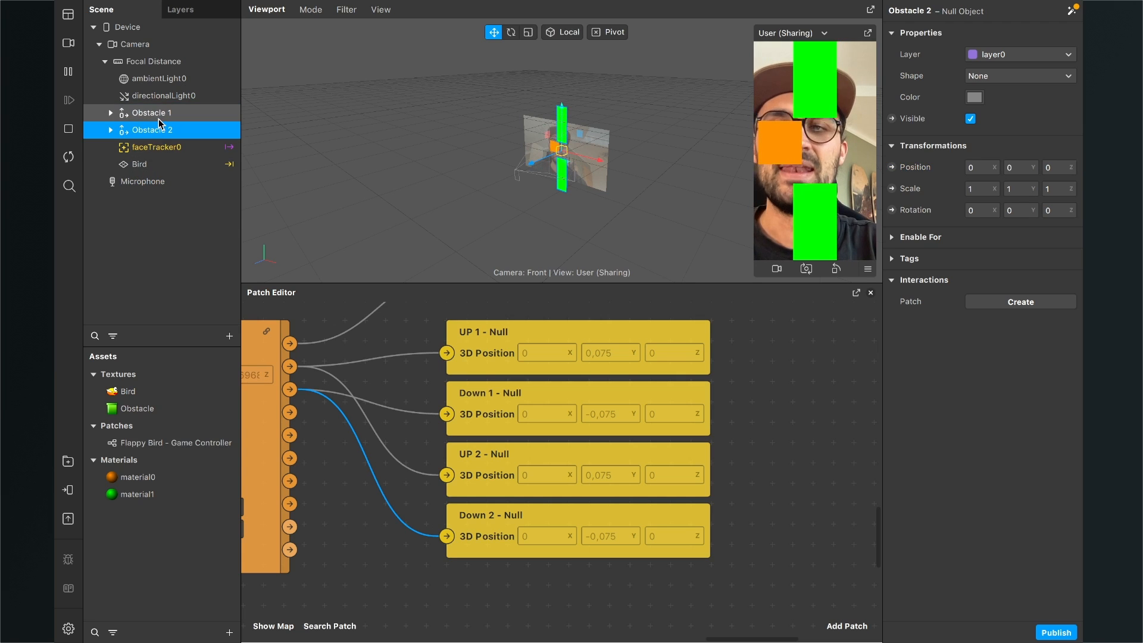
pyautogui.click(158, 119)
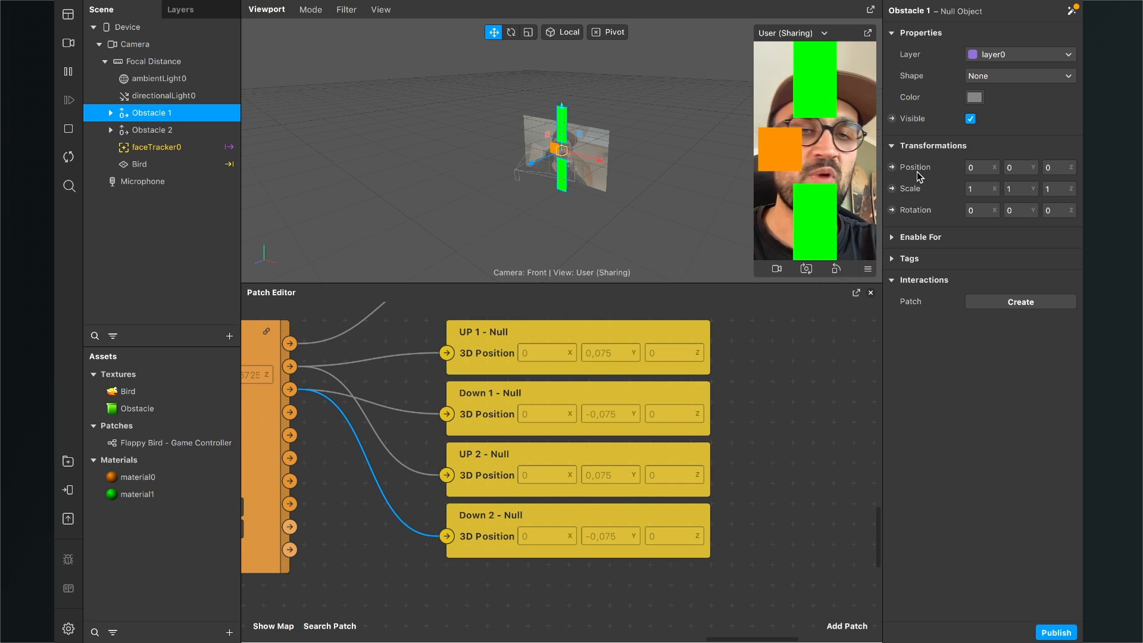
pyautogui.click(891, 167)
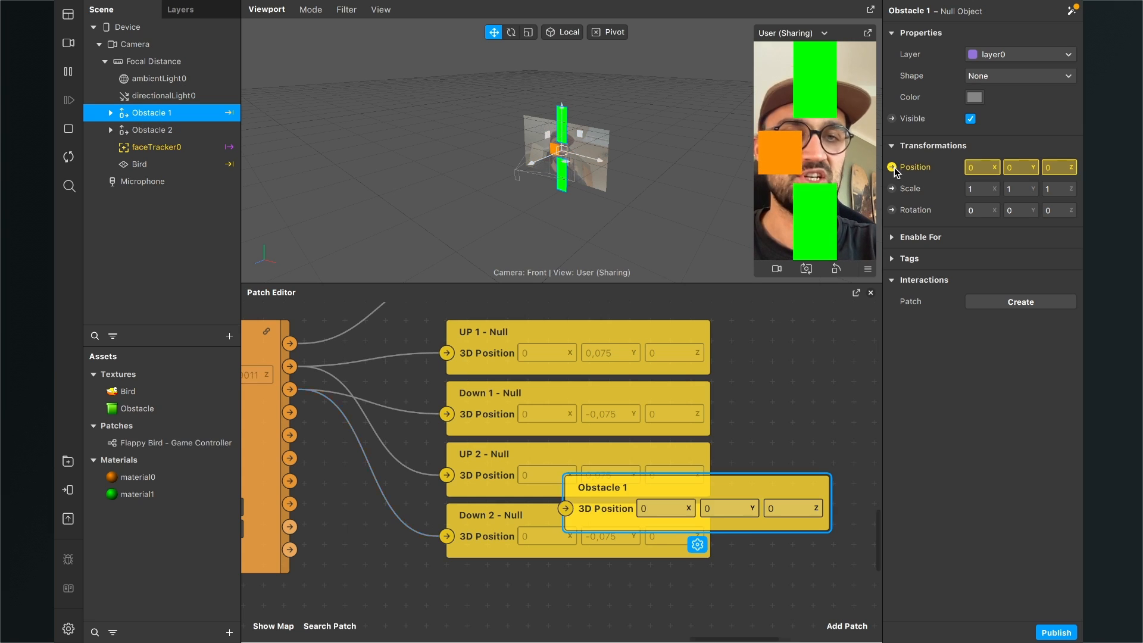
pyautogui.click(154, 135)
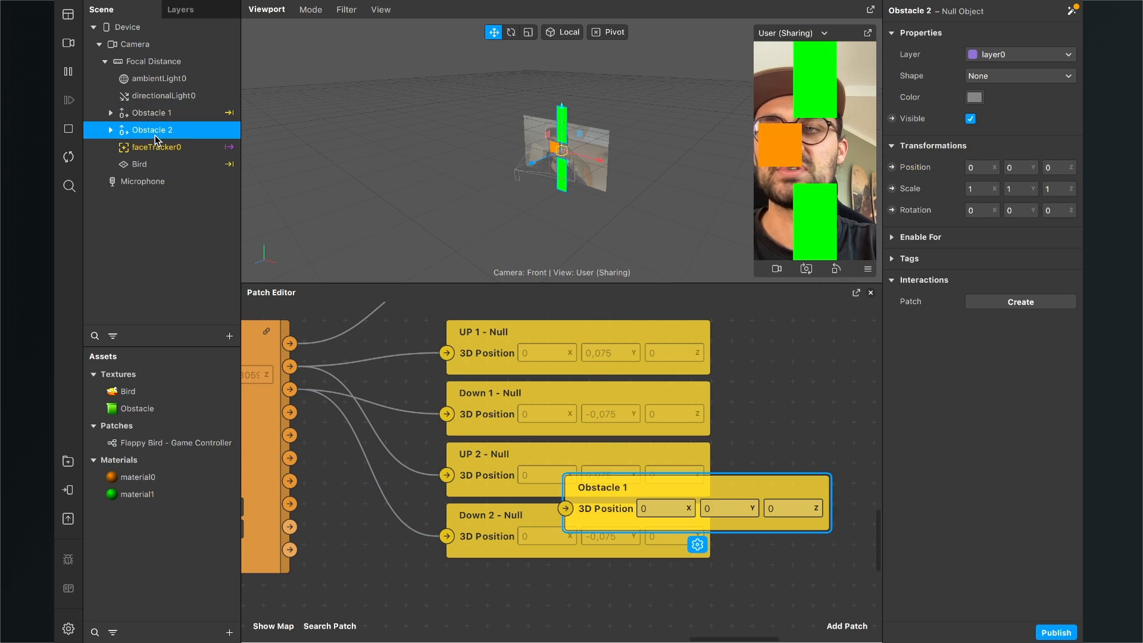
pyautogui.click(892, 167)
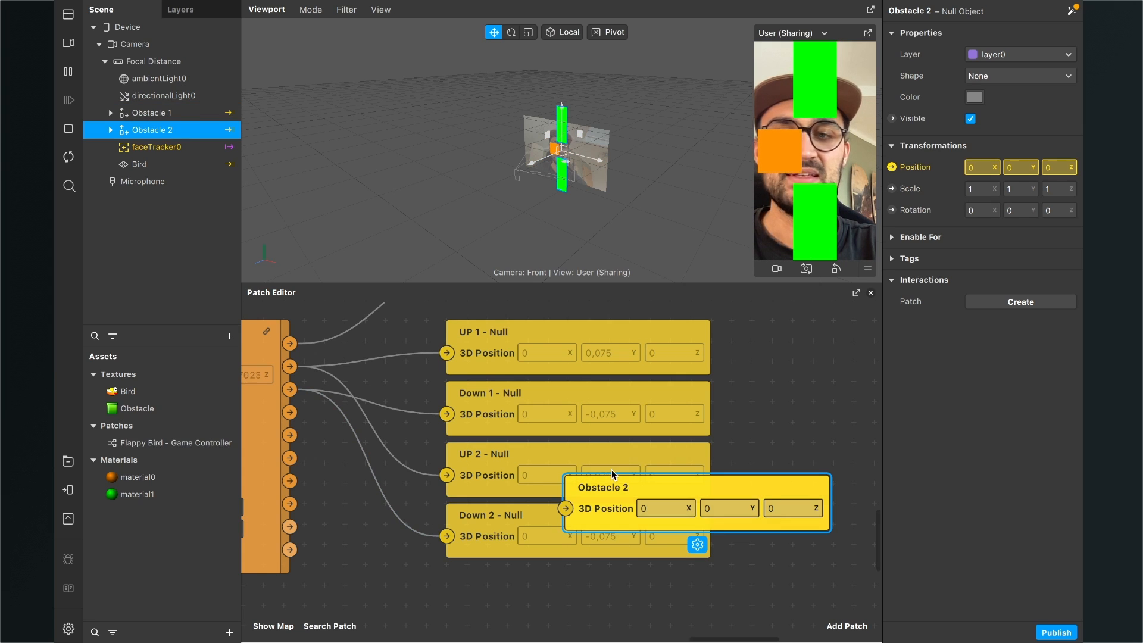
pyautogui.moveTo(601, 520); pyautogui.dragTo(763, 406)
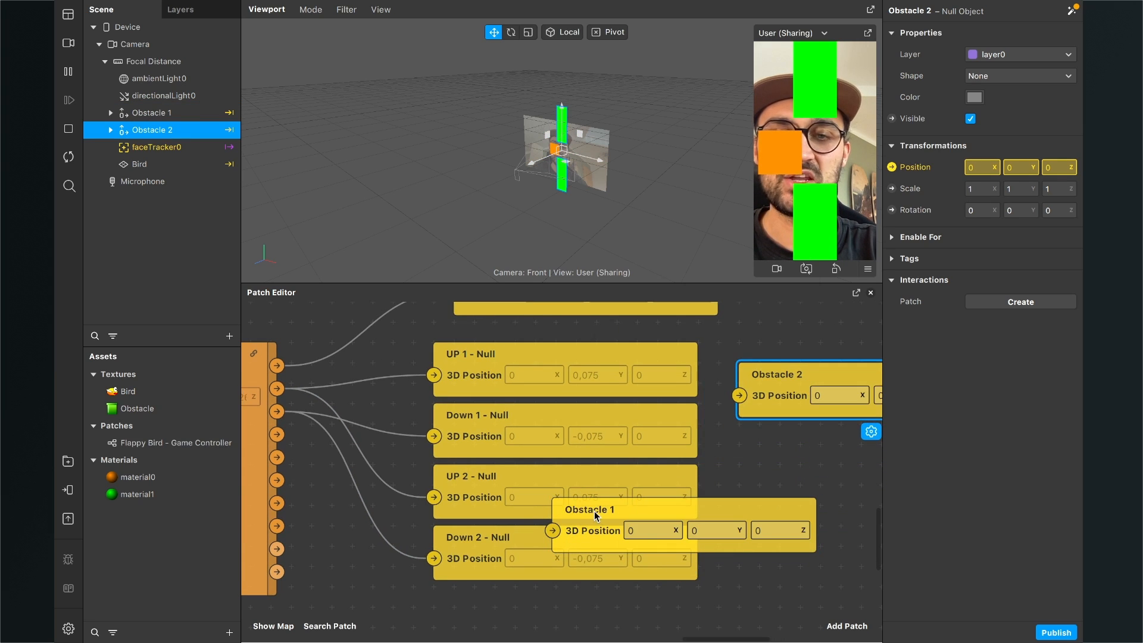
pyautogui.moveTo(594, 510); pyautogui.dragTo(844, 460)
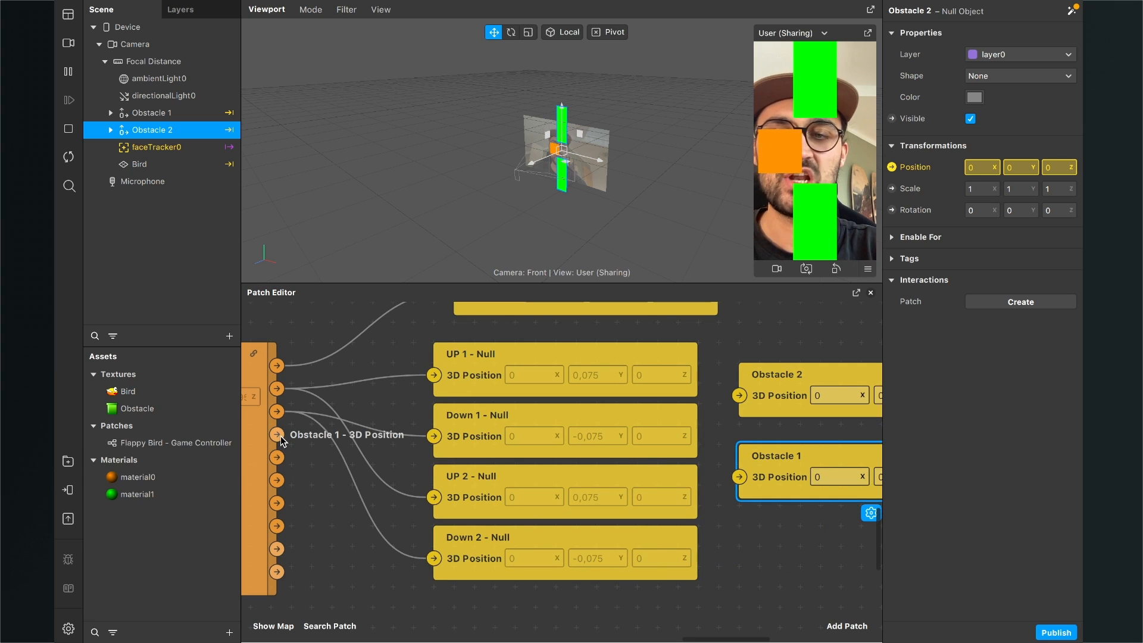
# Step: Connect the controller's Obstacle 1 and Obstacle 2 position outputs to the matching patches, and stack Obstacle 1 directly above Obstacle 2
pyautogui.moveTo(281, 435); pyautogui.dragTo(741, 476)
pyautogui.hscroll(3, 735, 478)
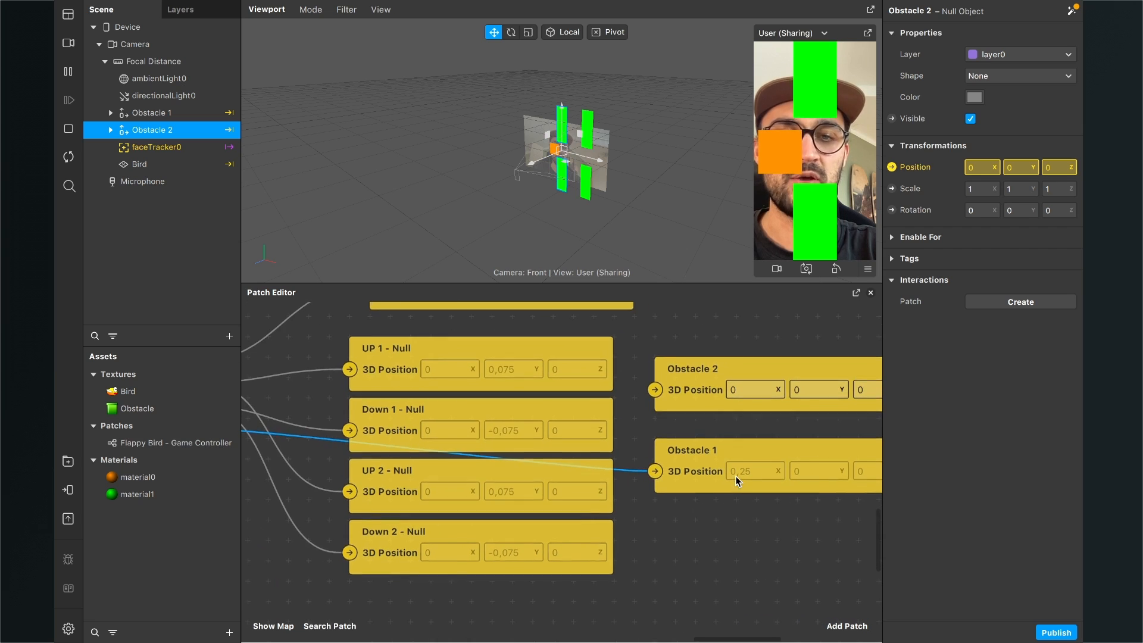
pyautogui.scroll(-3, 735, 476)
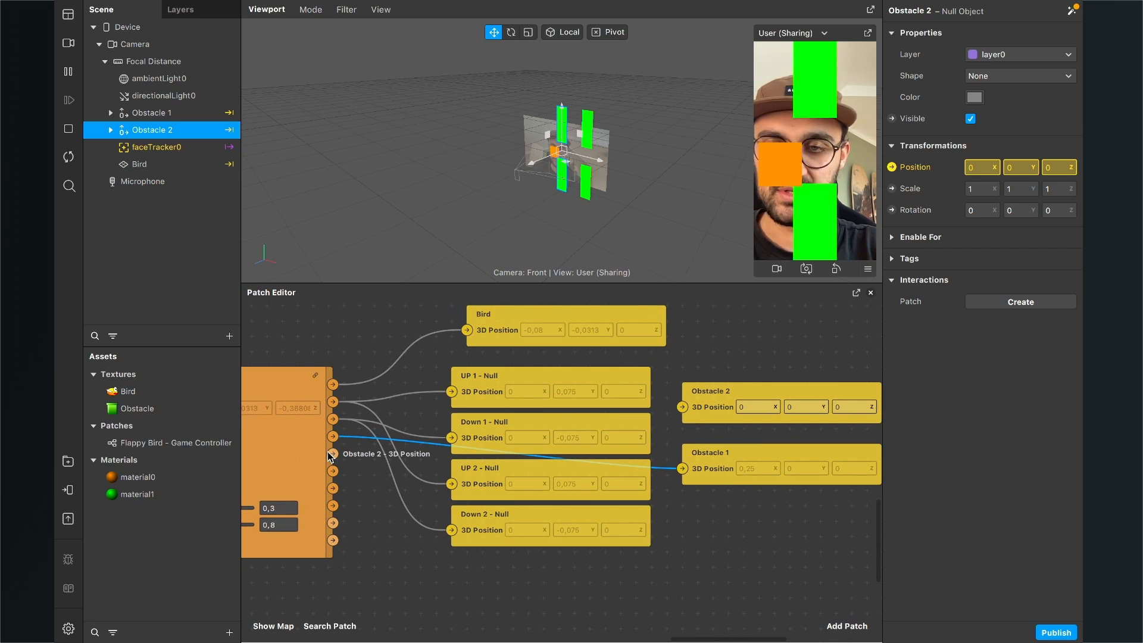
pyautogui.moveTo(333, 453); pyautogui.dragTo(720, 529)
pyautogui.moveTo(716, 466); pyautogui.dragTo(719, 393)
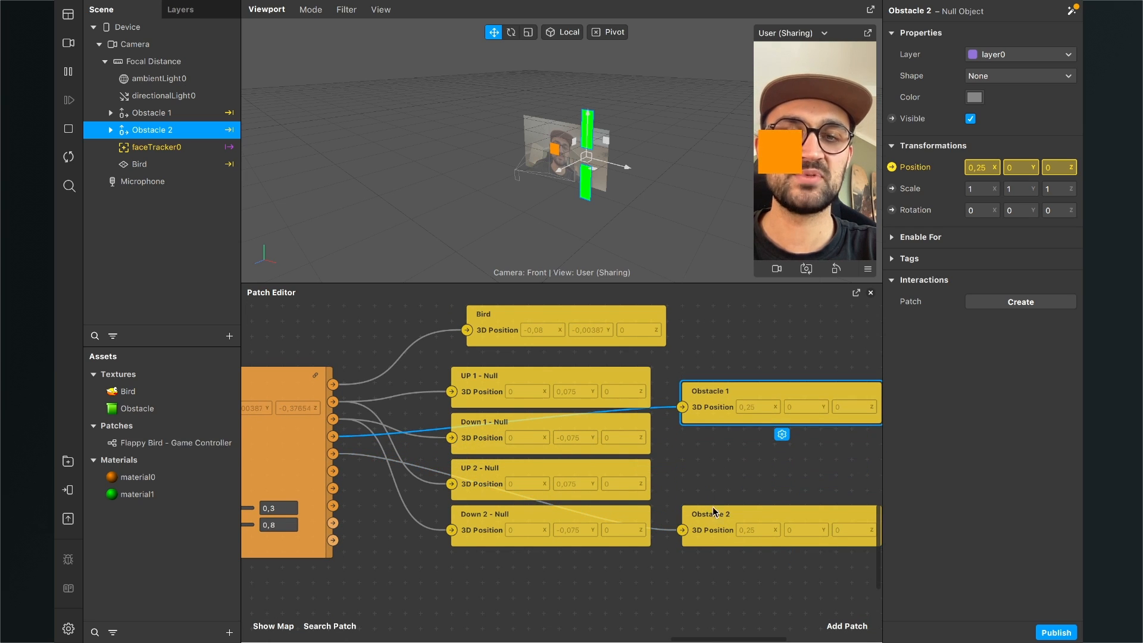
pyautogui.moveTo(716, 510); pyautogui.dragTo(714, 432)
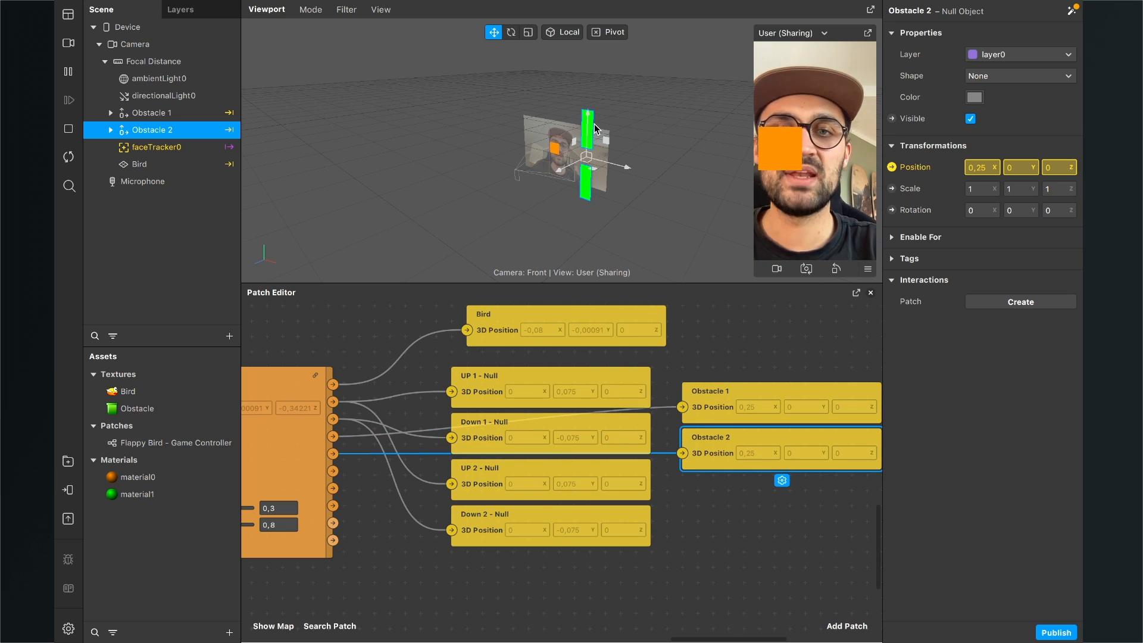
# Step: Enable Play on the Flappy Bird - Game Controller patch with the obstacles framed up close in the viewport
pyautogui.scroll(5, 589, 129)
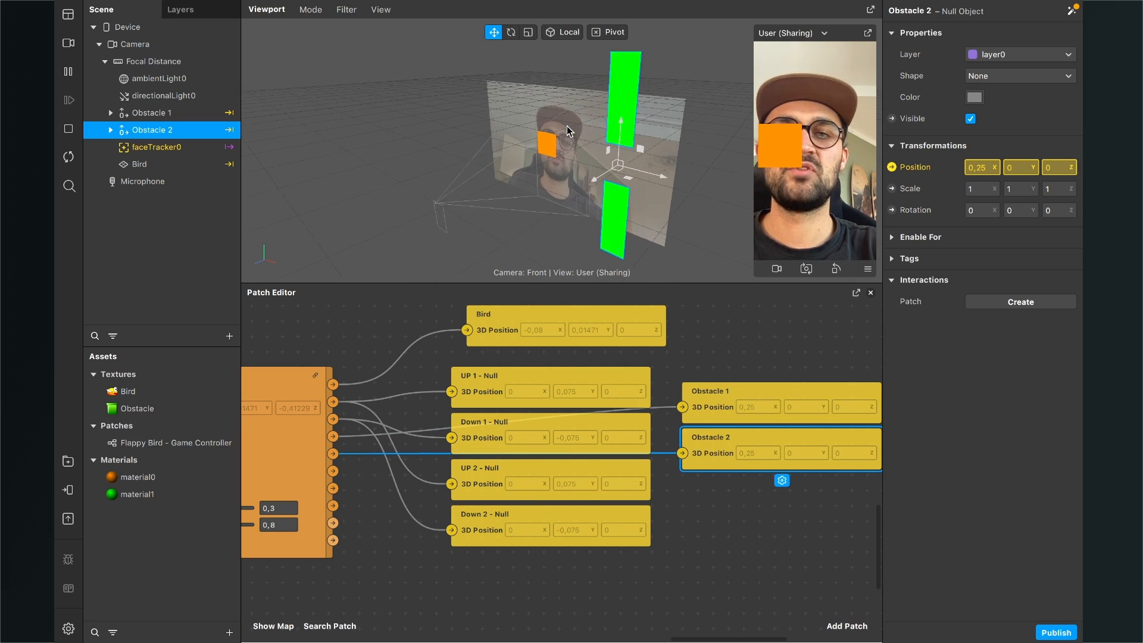
pyautogui.scroll(2, 566, 126)
pyautogui.keyDown('alt'); pyautogui.moveTo(567, 127); pyautogui.dragTo(542, 166); pyautogui.keyUp('alt')
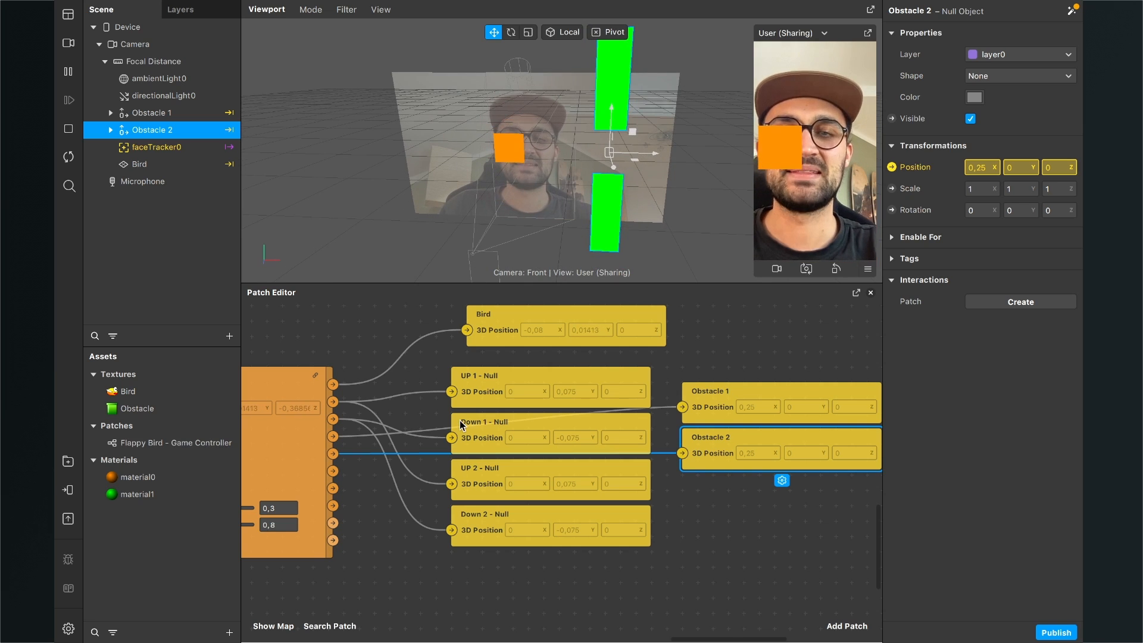
pyautogui.hscroll(-5, 449, 424)
pyautogui.hscroll(-4, 450, 427)
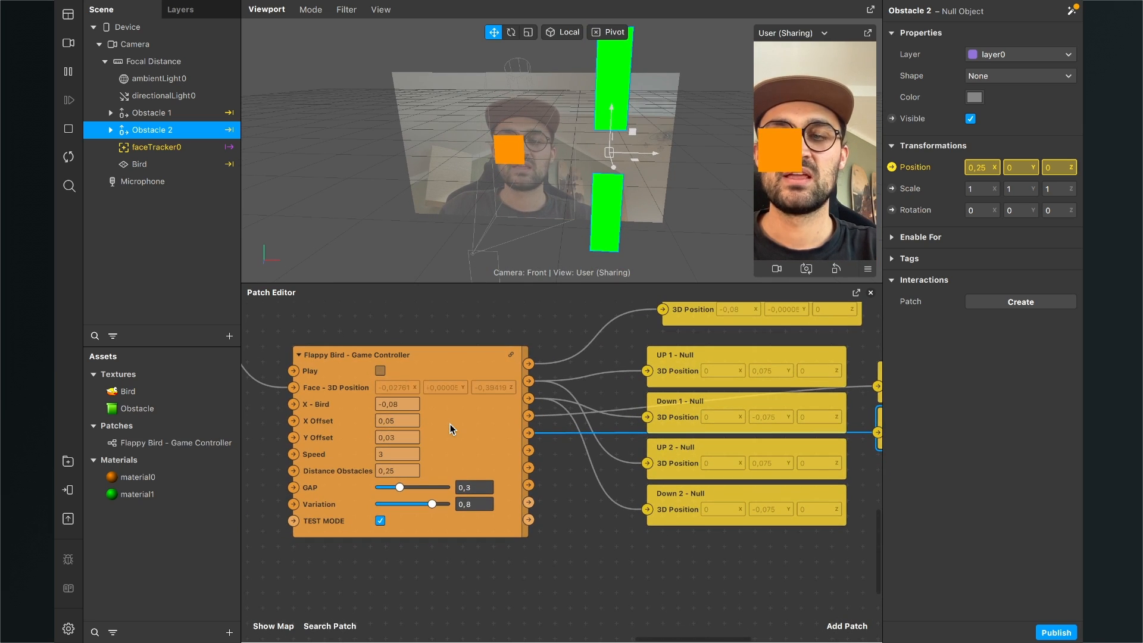
pyautogui.click(380, 372)
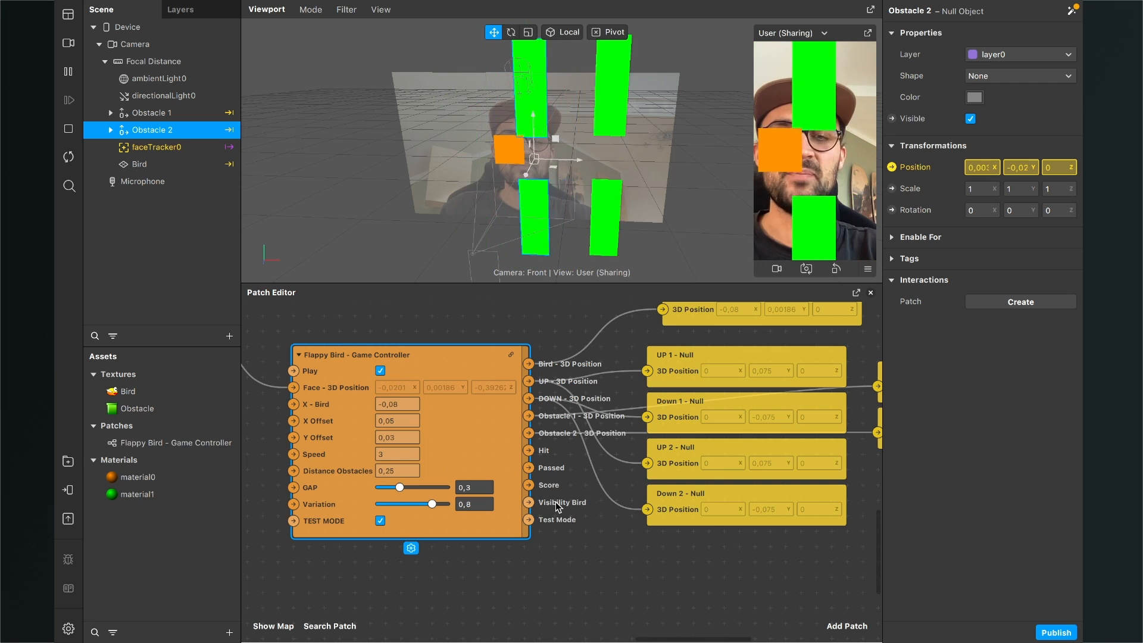
# Step: Move the Game Controller patch slightly lower and farther from the null position patches
pyautogui.hscroll(3, 558, 506)
pyautogui.scroll(-1, 558, 506)
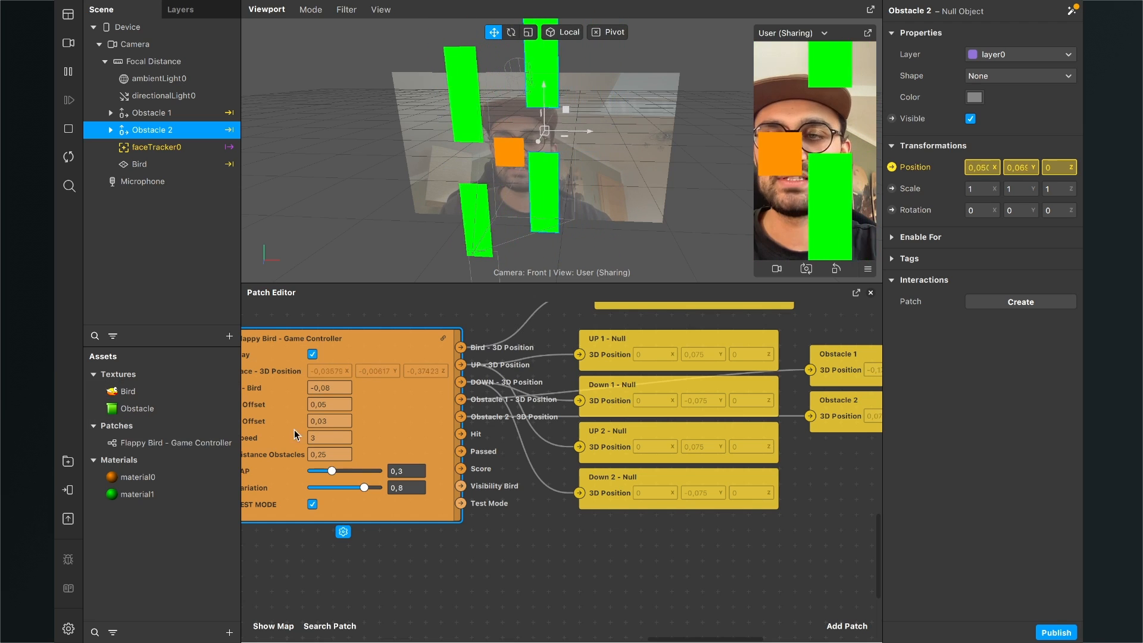
pyautogui.moveTo(397, 419); pyautogui.dragTo(434, 461)
pyautogui.hscroll(-3, 447, 510)
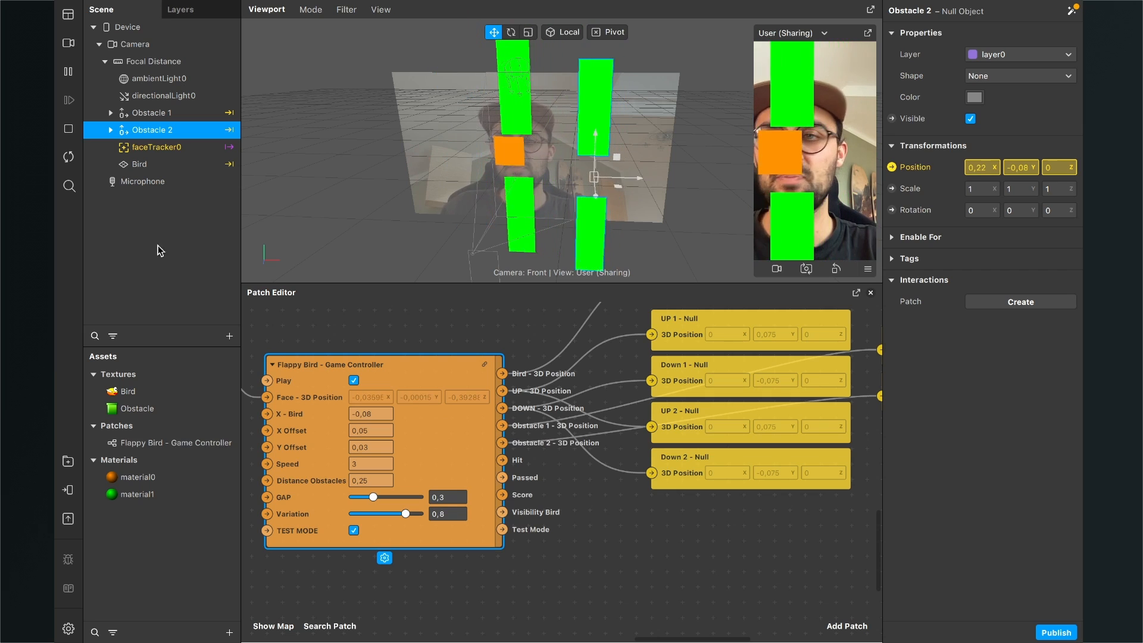
# Step: Insert a plane into the scene under Focal Distance and duplicate it
pyautogui.click(229, 335)
pyautogui.write('pla')
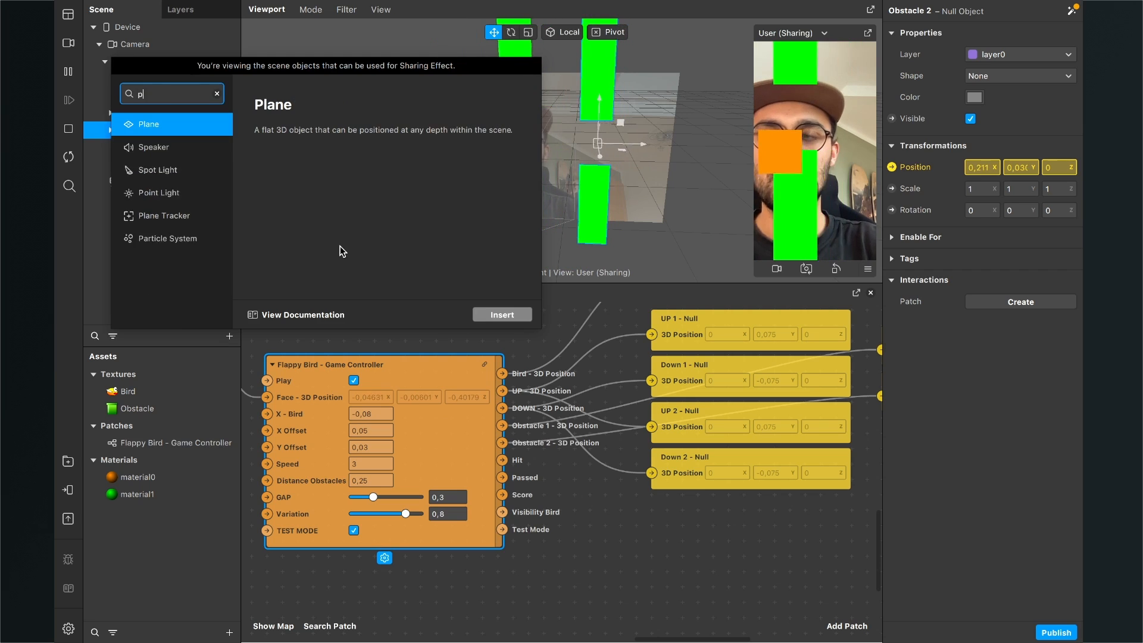
pyautogui.press('Return')
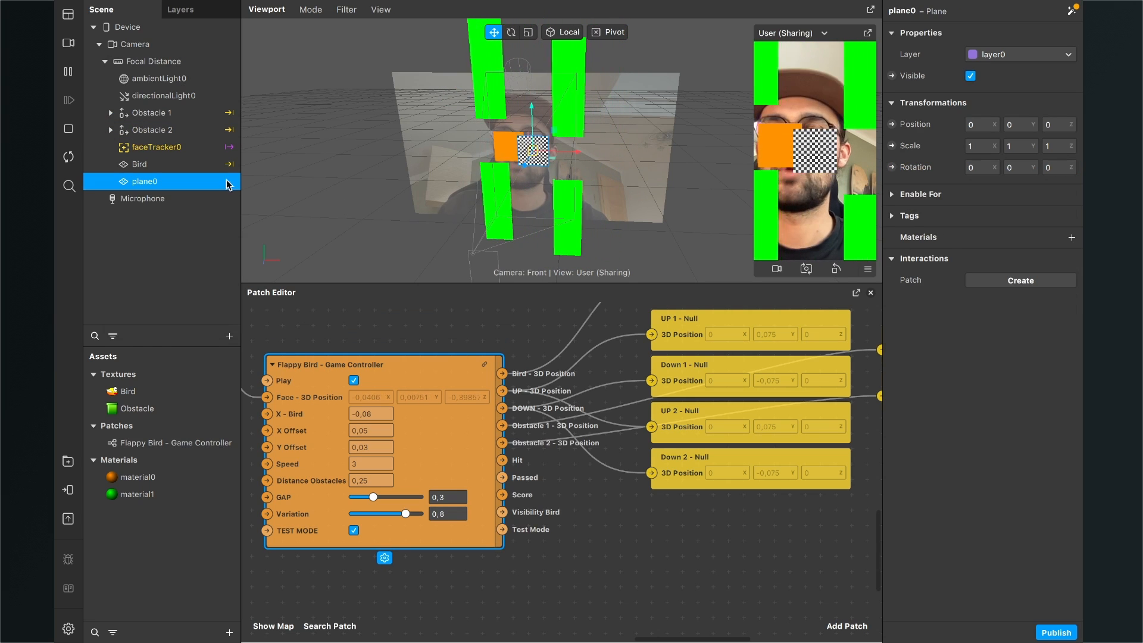
pyautogui.rightClick(153, 186)
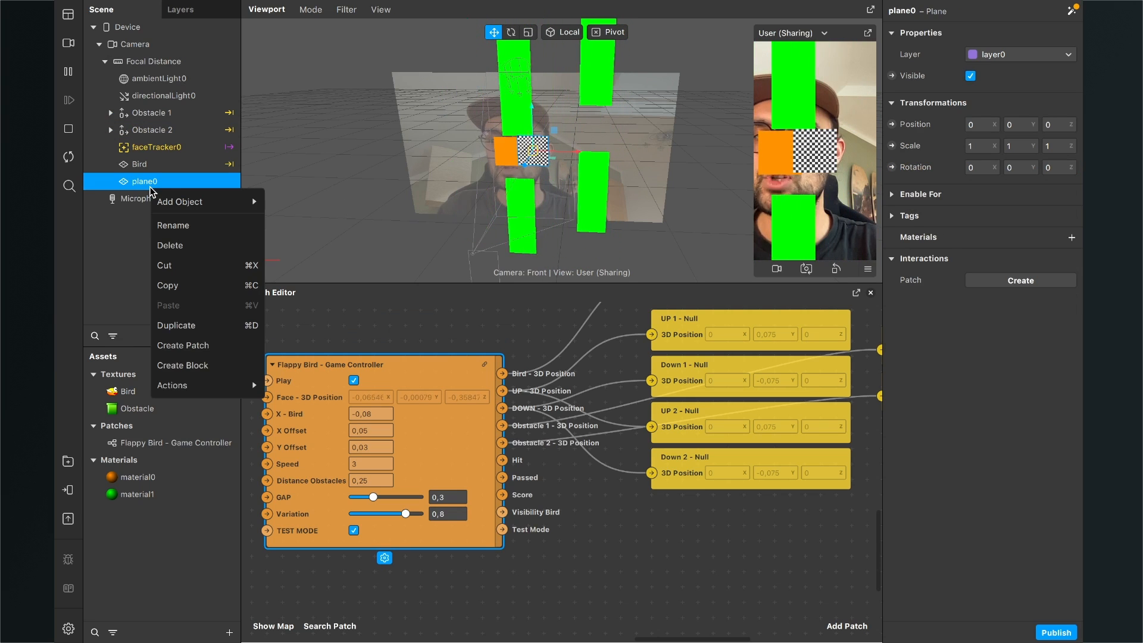
pyautogui.click(173, 325)
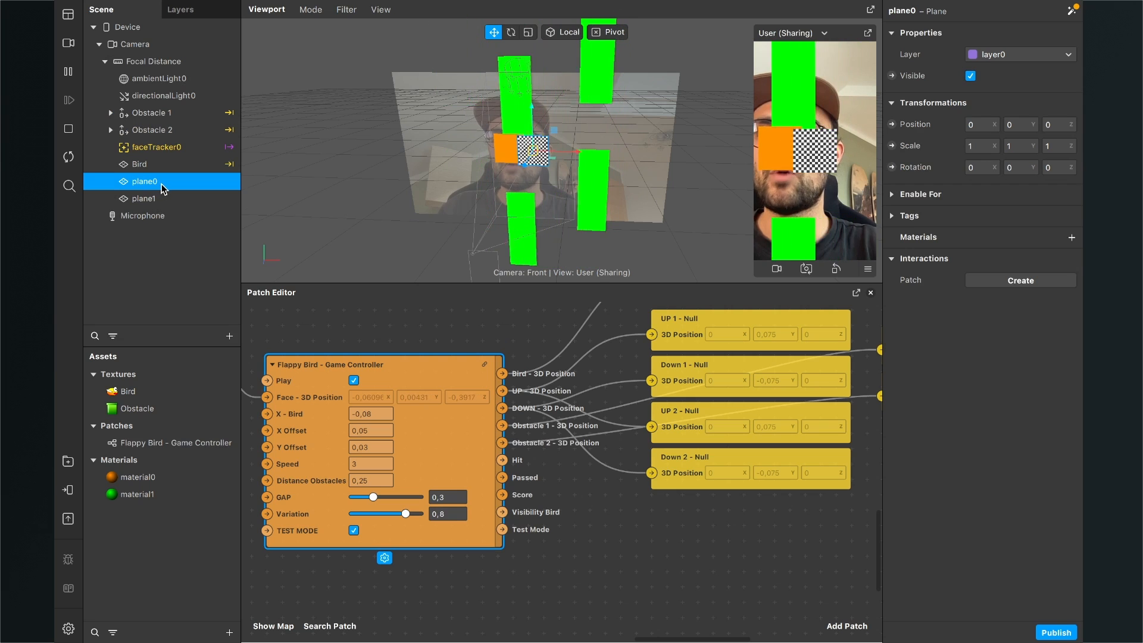
# Step: Rename the new plane as Pass and its duplicate as Hit
pyautogui.doubleClick(162, 185)
pyautogui.write('Pass')
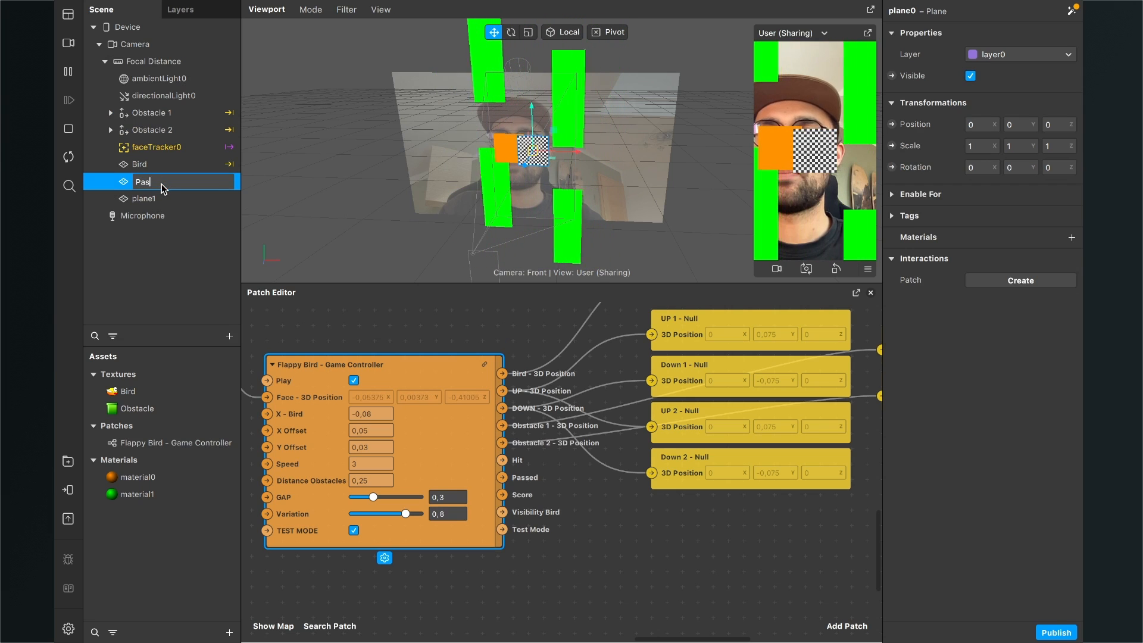
pyautogui.press('Return')
pyautogui.doubleClick(159, 200)
pyautogui.write('Hi')
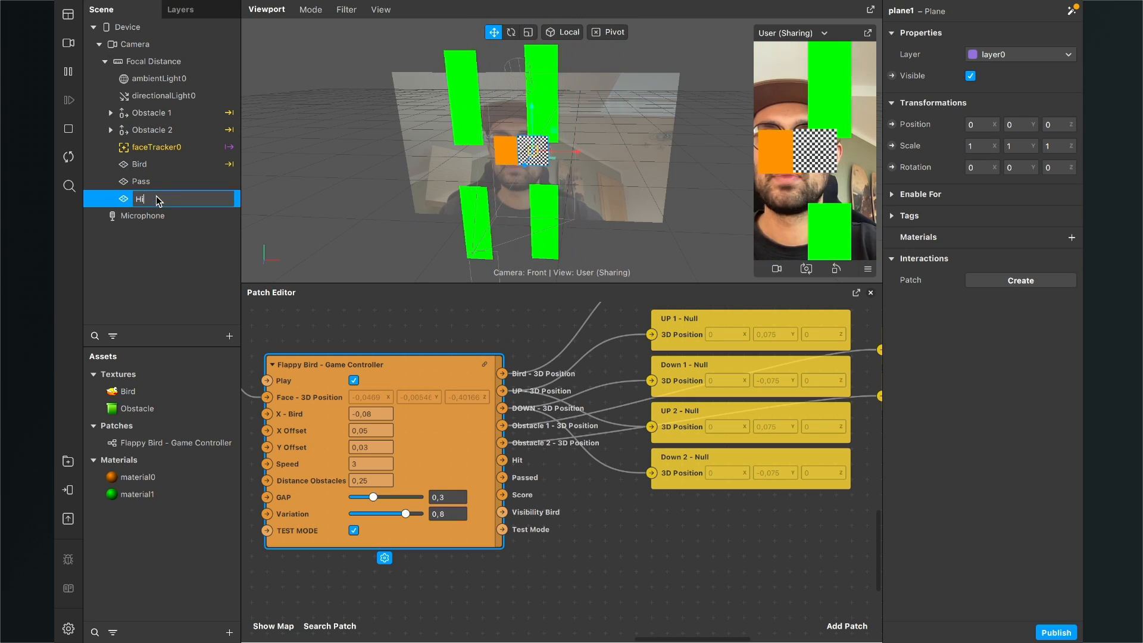
pyautogui.write('t')
pyautogui.press('Return')
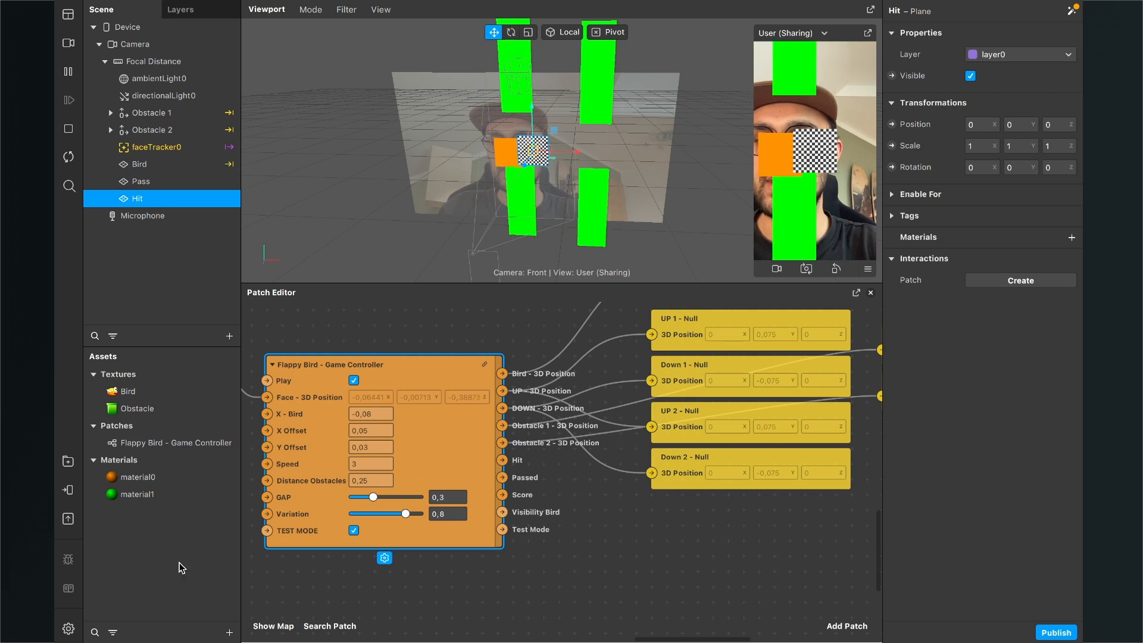
# Step: Create a new material, set its shader type to Flat and its diffuse colour to Red
pyautogui.click(228, 631)
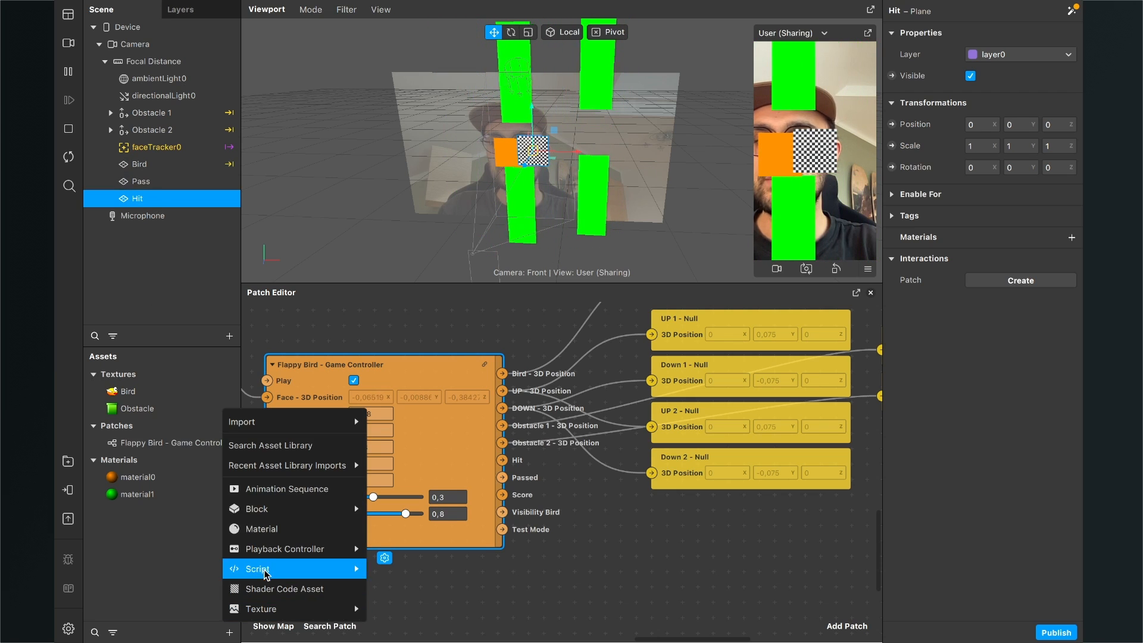
pyautogui.click(285, 532)
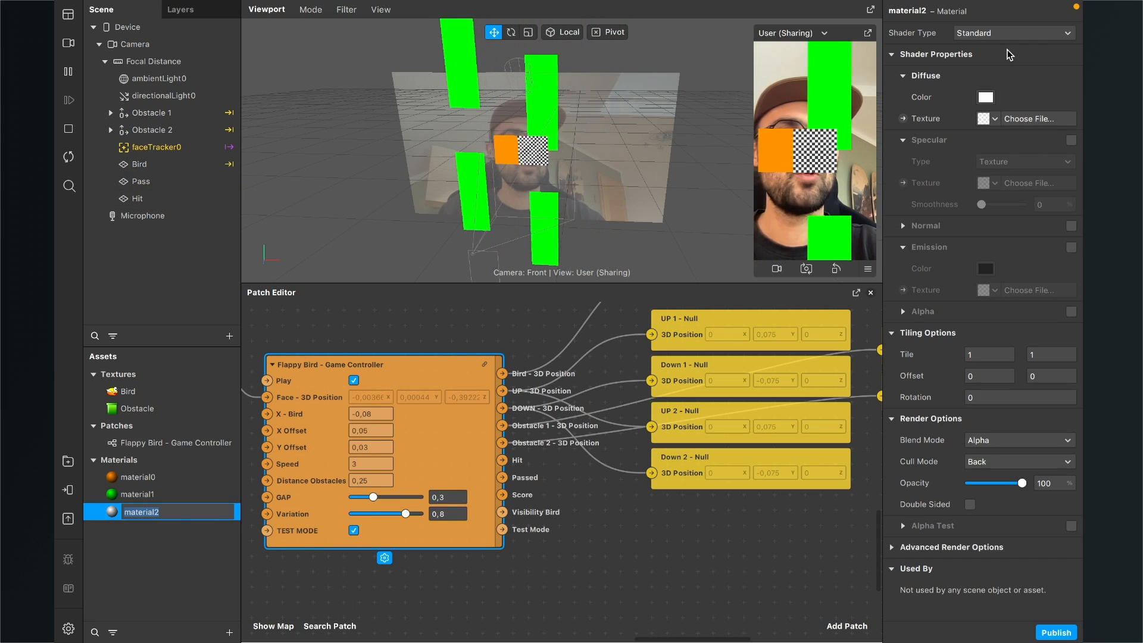
pyautogui.click(1016, 36)
pyautogui.click(1002, 41)
pyautogui.click(985, 97)
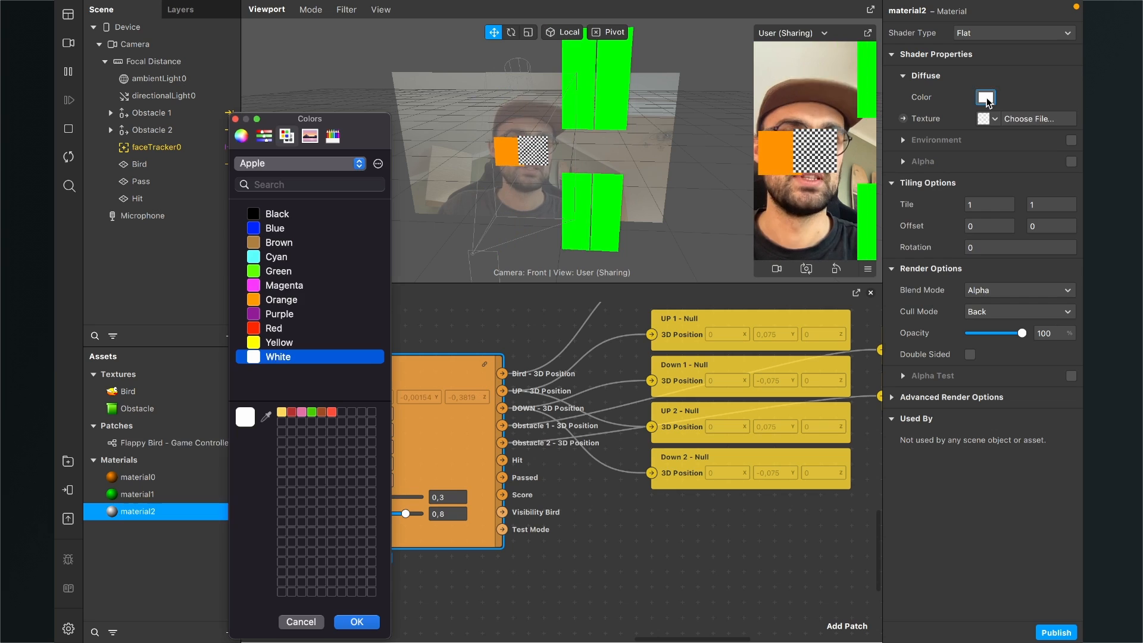
pyautogui.click(279, 327)
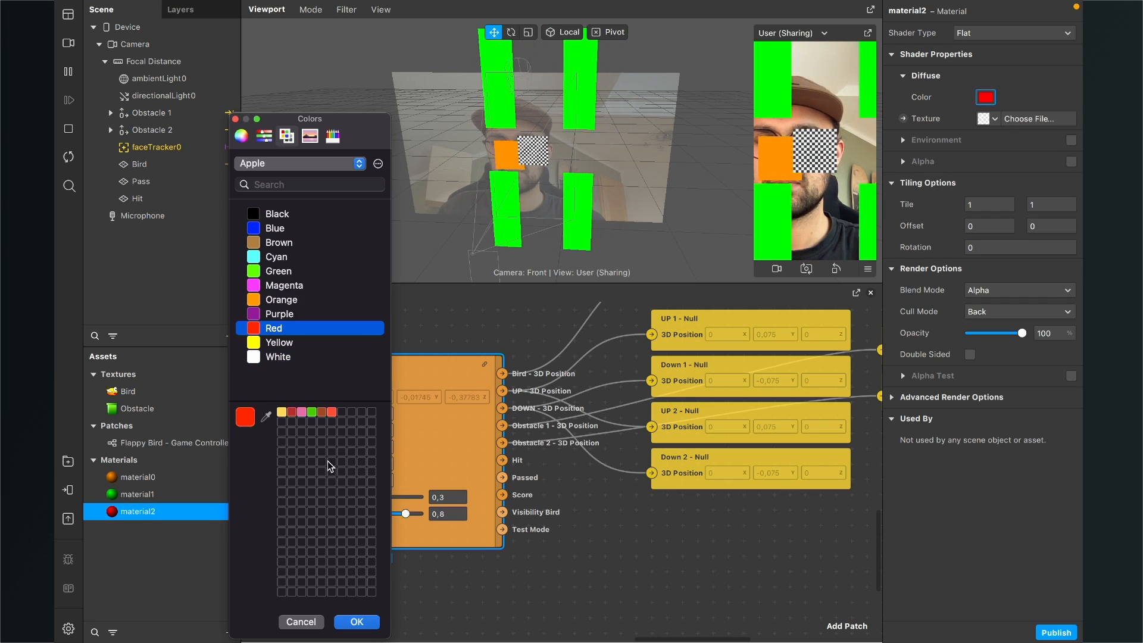
pyautogui.click(356, 621)
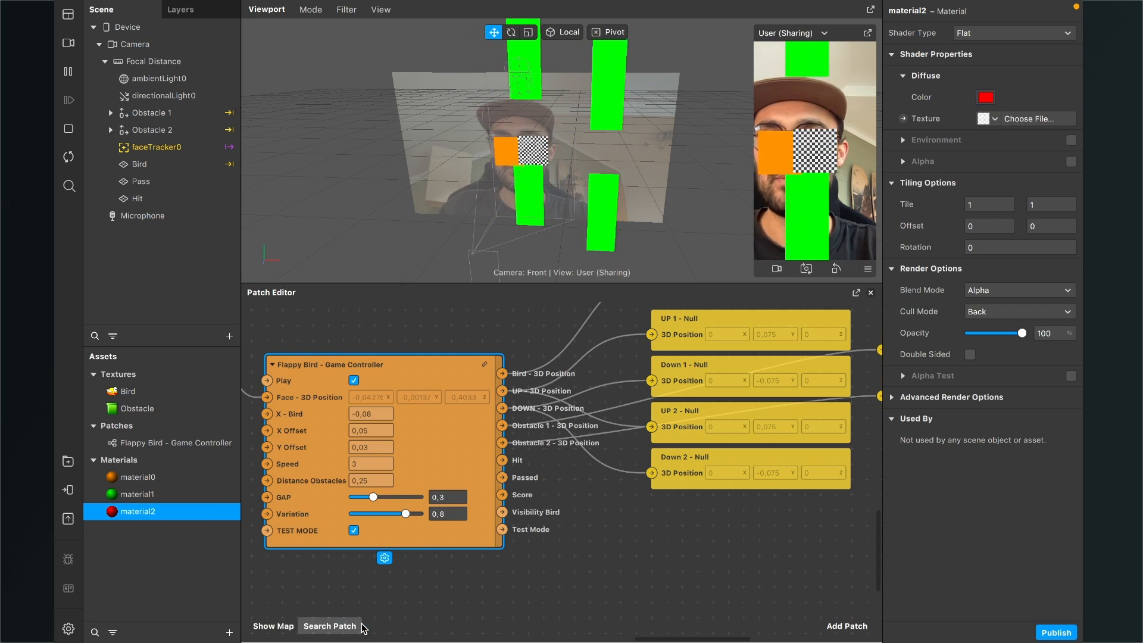
# Step: Create another new material with the Flat shader type and a Green diffuse colour
pyautogui.click(229, 633)
pyautogui.click(269, 529)
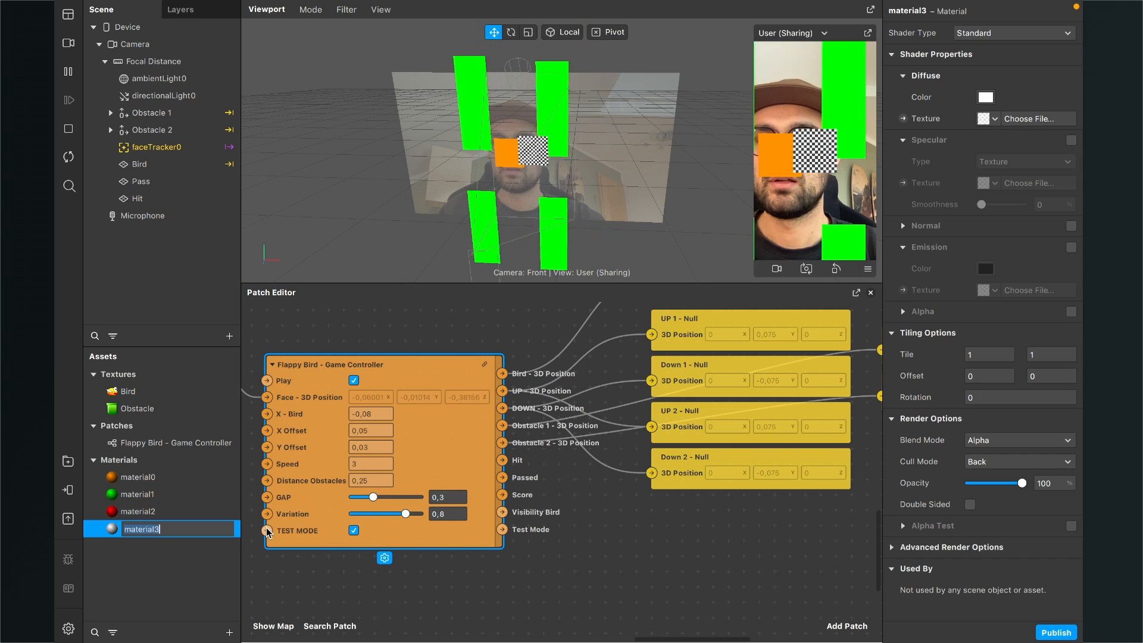
pyautogui.click(990, 117)
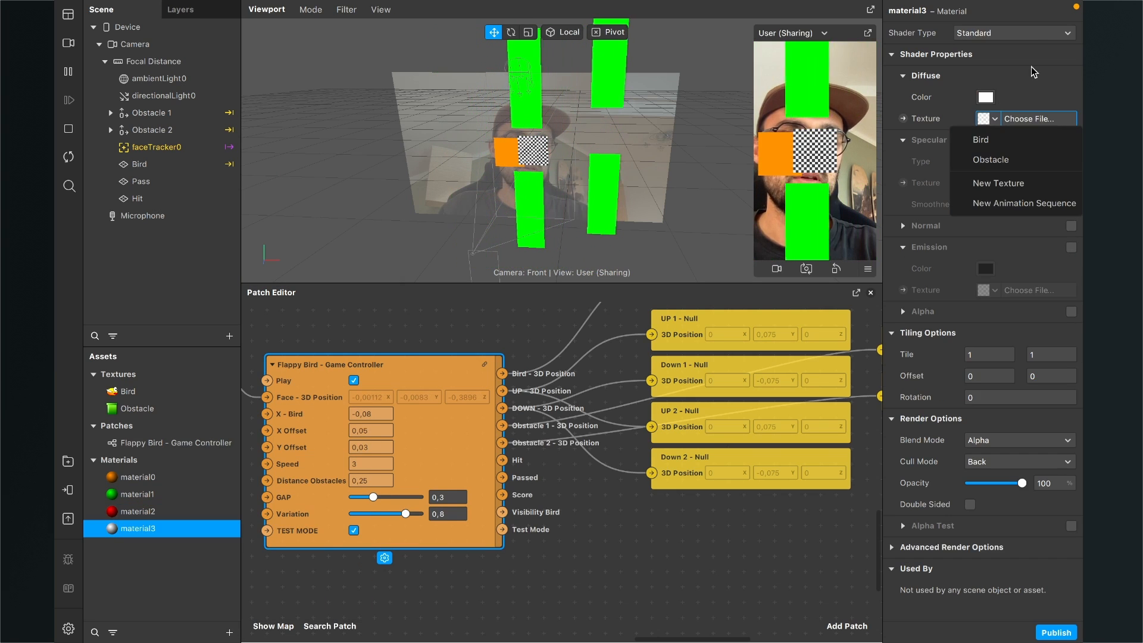
pyautogui.click(1033, 41)
pyautogui.click(1029, 36)
pyautogui.click(1029, 37)
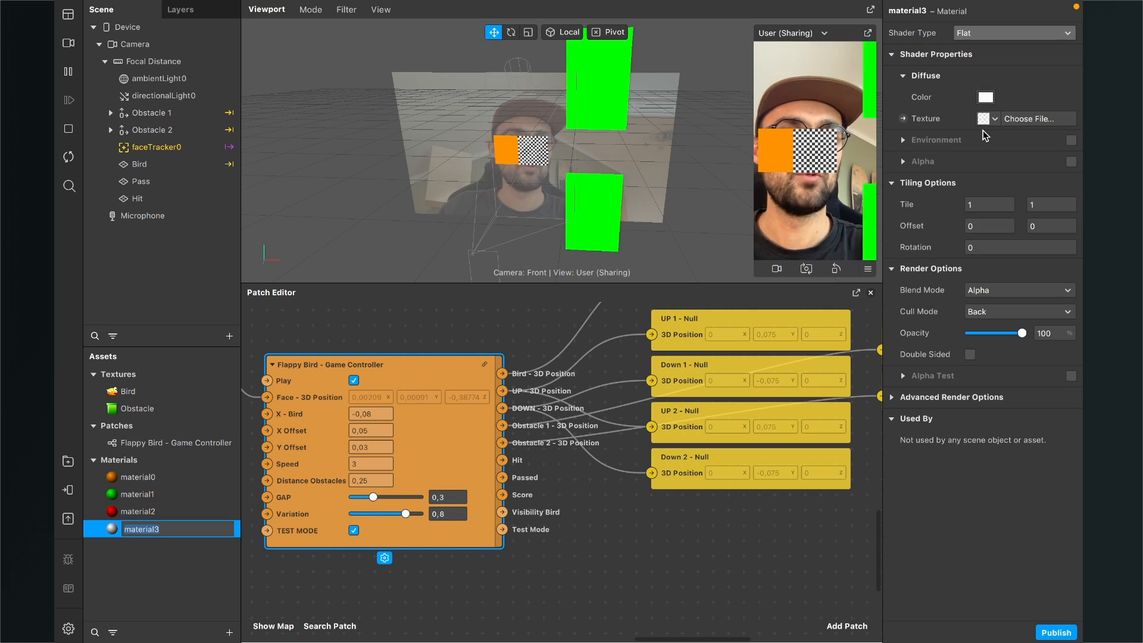
pyautogui.click(988, 119)
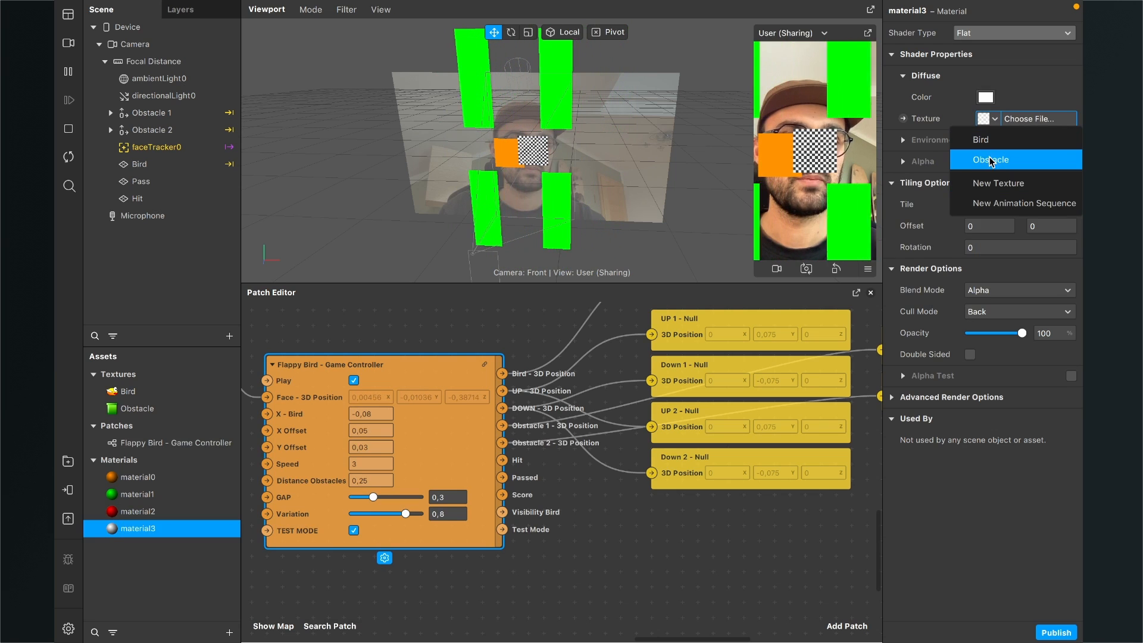
pyautogui.click(991, 159)
pyautogui.click(985, 97)
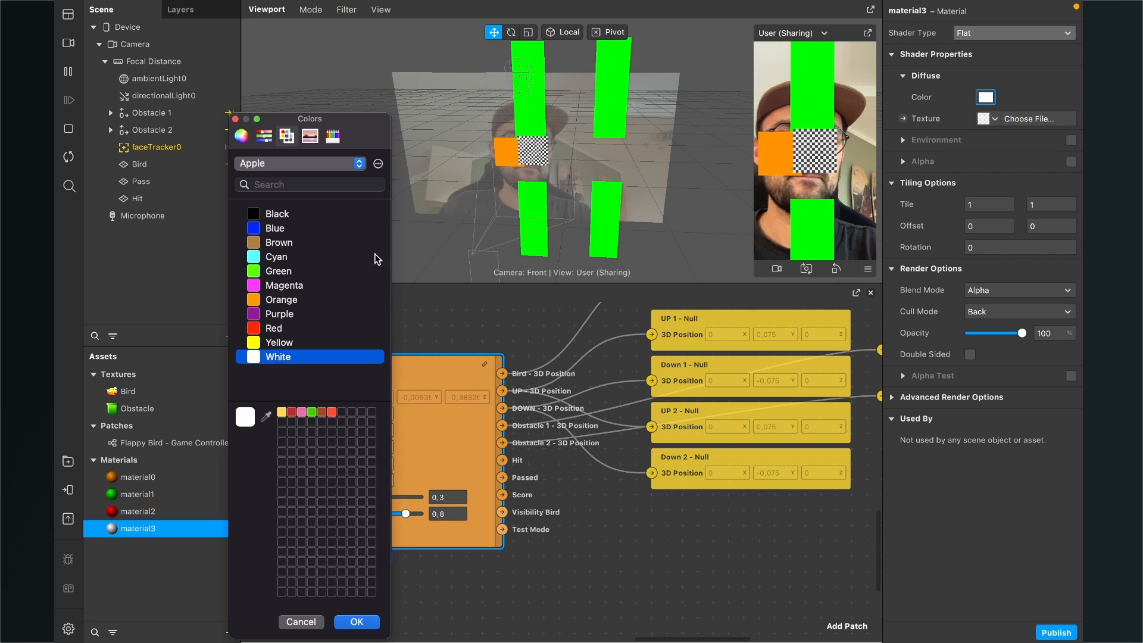
pyautogui.click(280, 272)
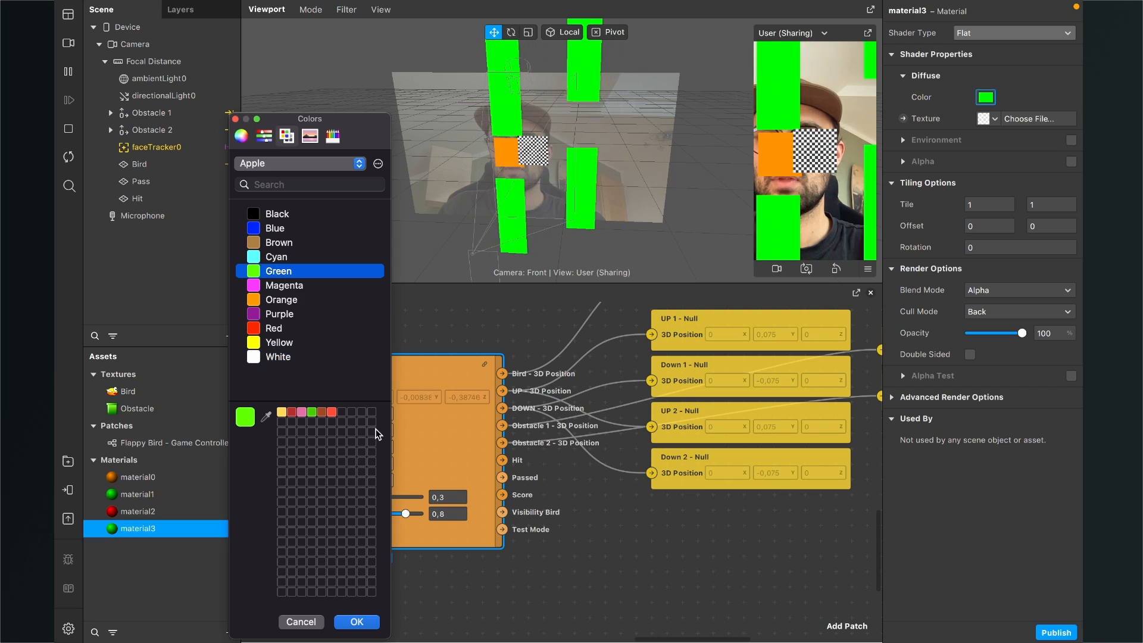
pyautogui.click(357, 622)
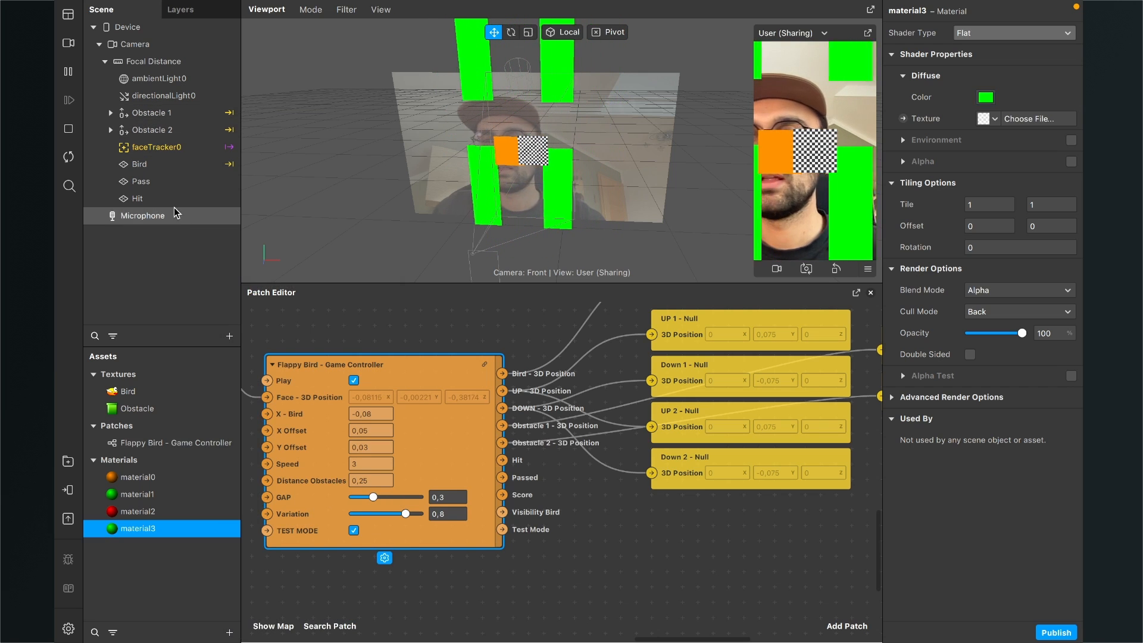
# Step: In the 2D viewport mode, move the Pass plane to X about -0.09 and assign material3 to it
pyautogui.click(311, 9)
pyautogui.click(320, 58)
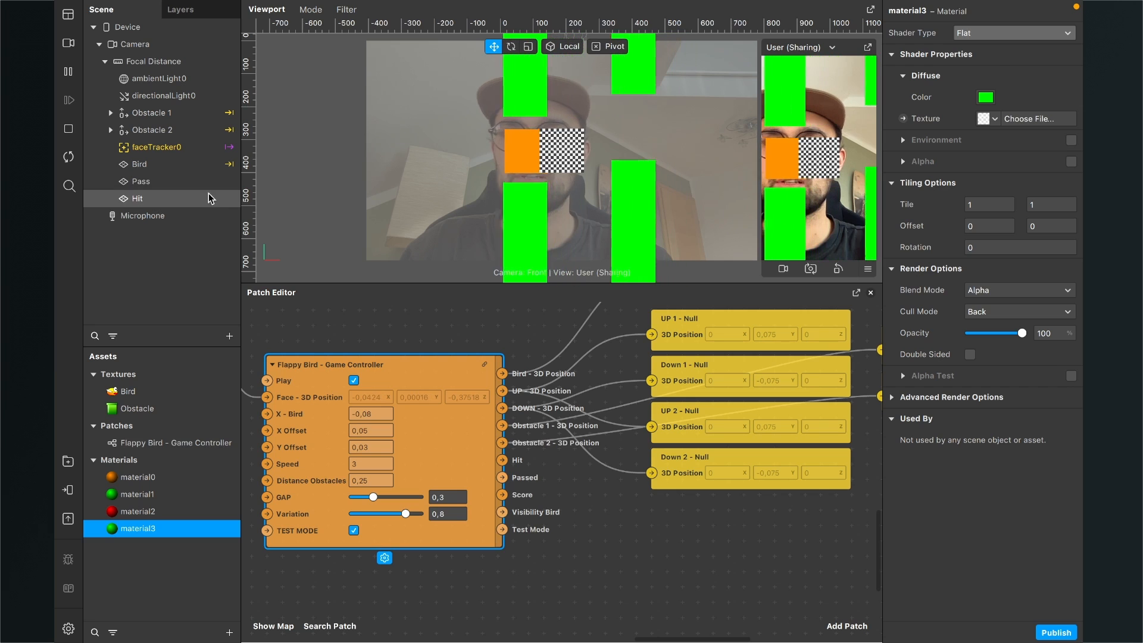
pyautogui.click(176, 182)
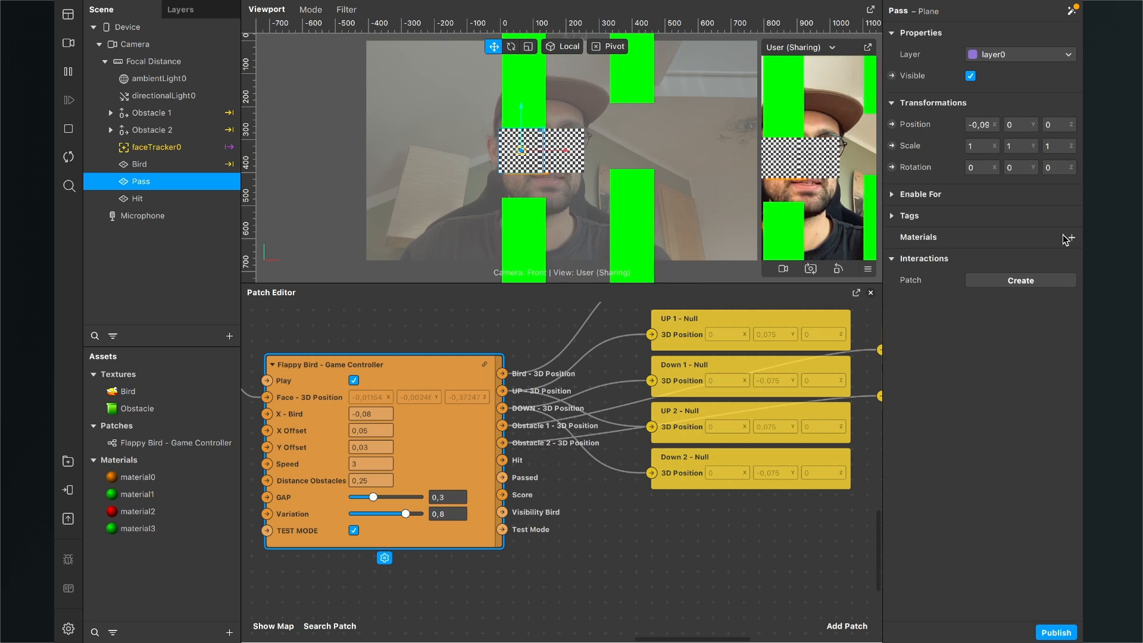
pyautogui.click(1071, 237)
pyautogui.click(1007, 318)
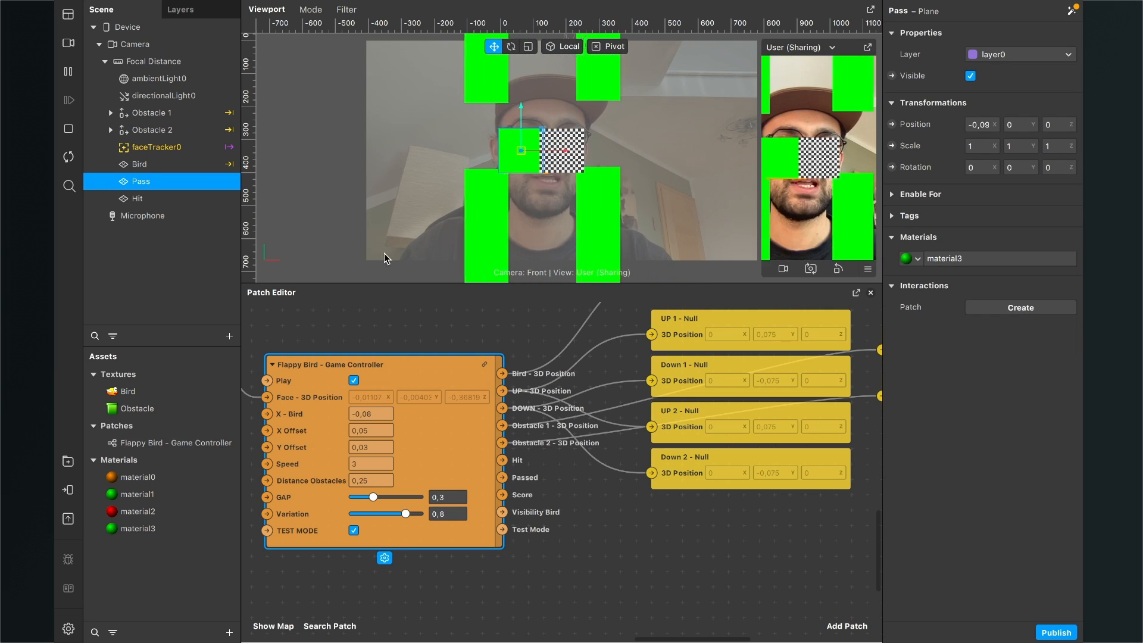
# Step: Move the Hit plane sideways to X about 0.071 and assign material2 to it
pyautogui.click(149, 198)
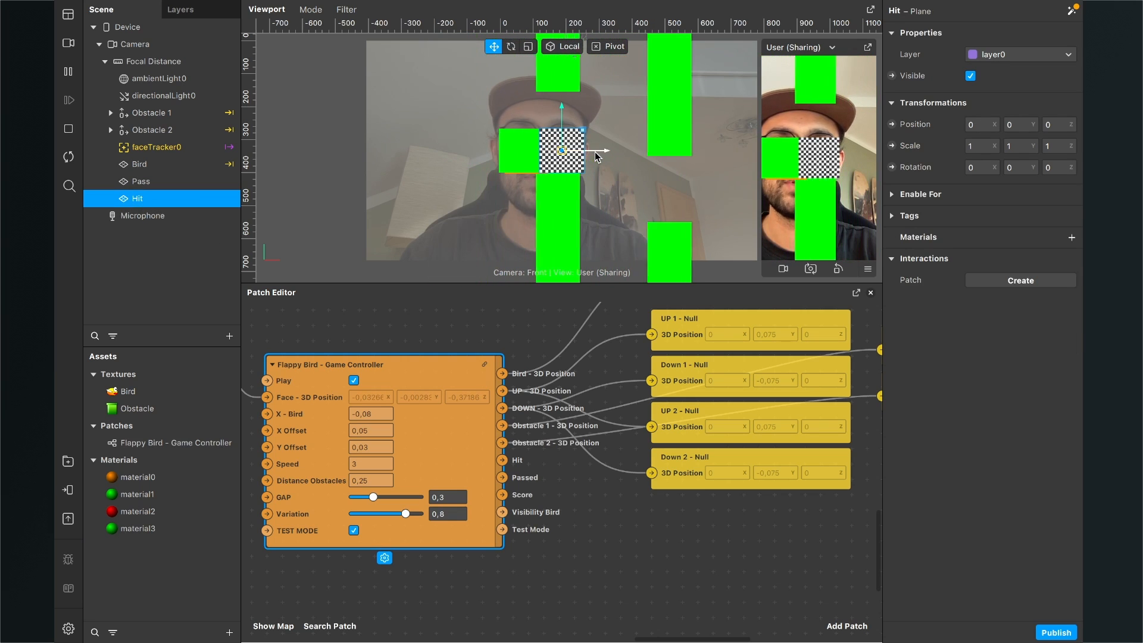
pyautogui.moveTo(598, 151); pyautogui.dragTo(629, 156)
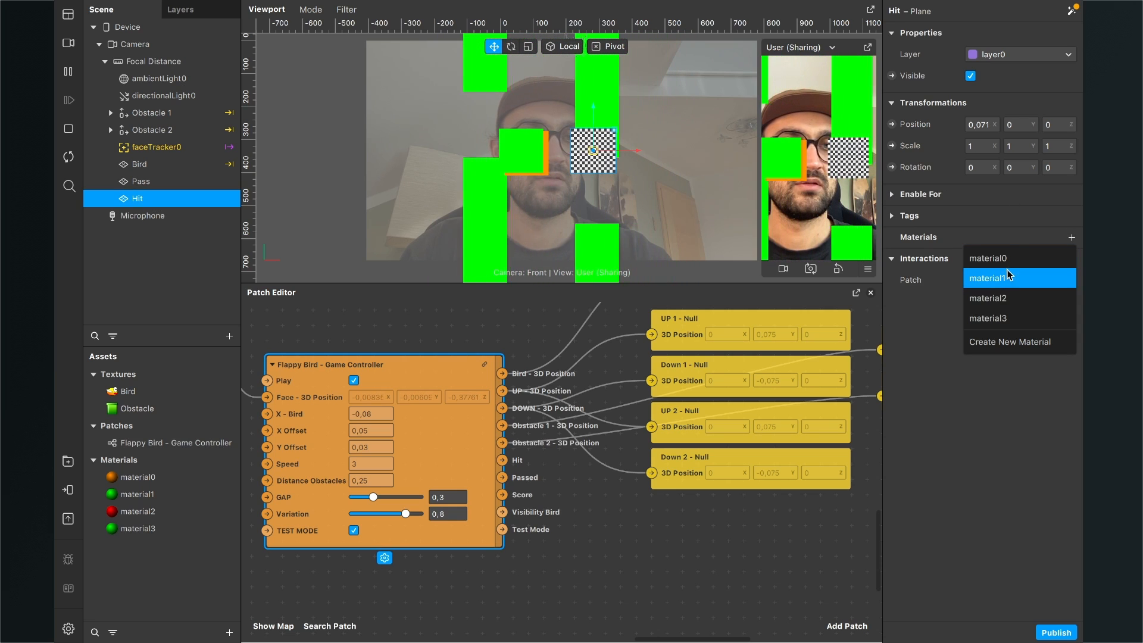
pyautogui.click(1005, 299)
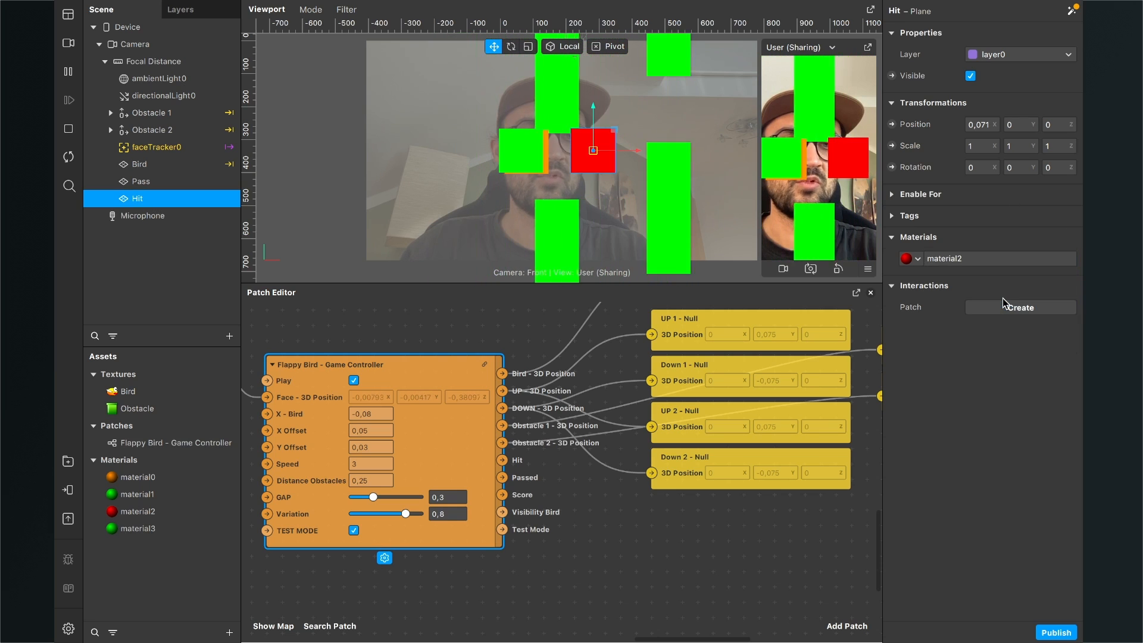
# Step: Insert a null object into the scene and rename it as Indicator
pyautogui.click(226, 274)
pyautogui.click(229, 336)
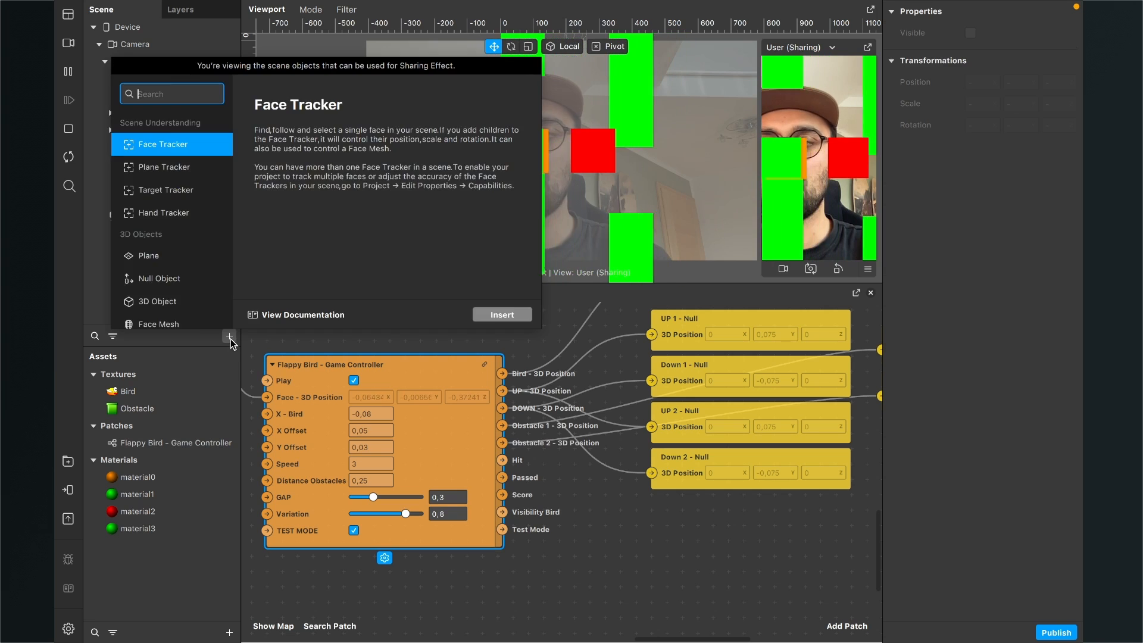
pyautogui.write('nu')
pyautogui.press('Return')
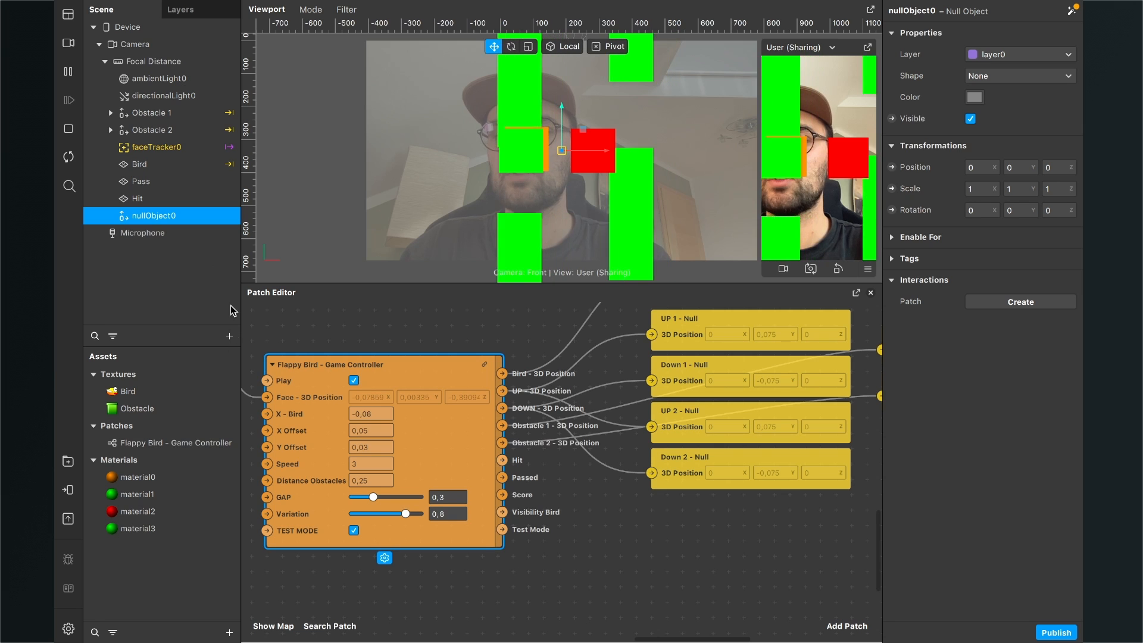
pyautogui.doubleClick(142, 217)
pyautogui.write('Ind')
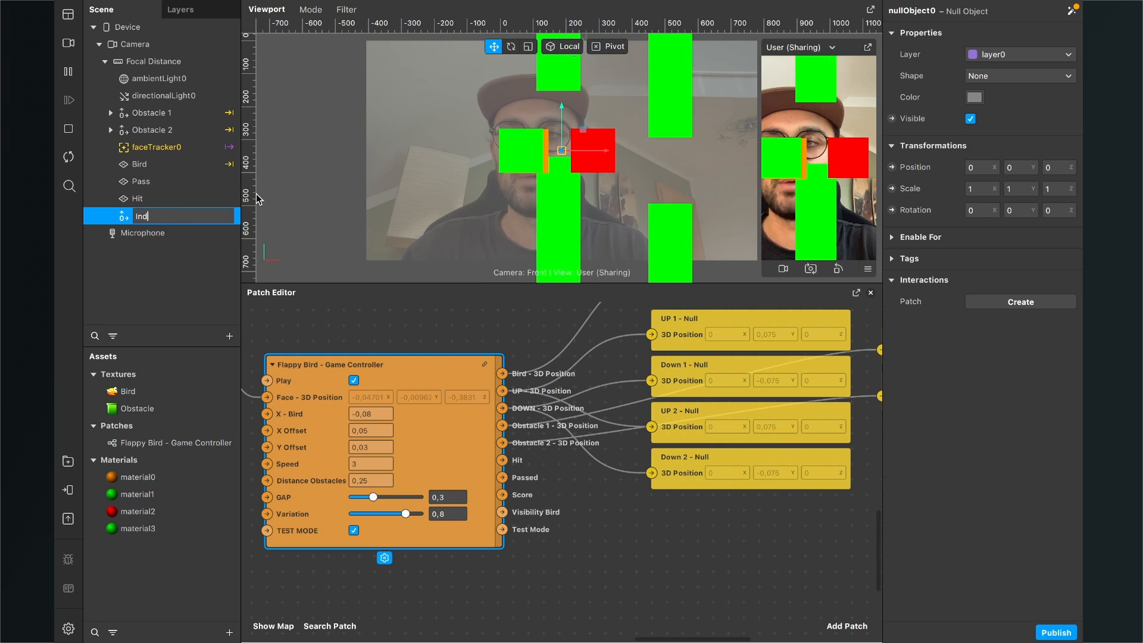
pyautogui.write('icator')
pyautogui.press('Return')
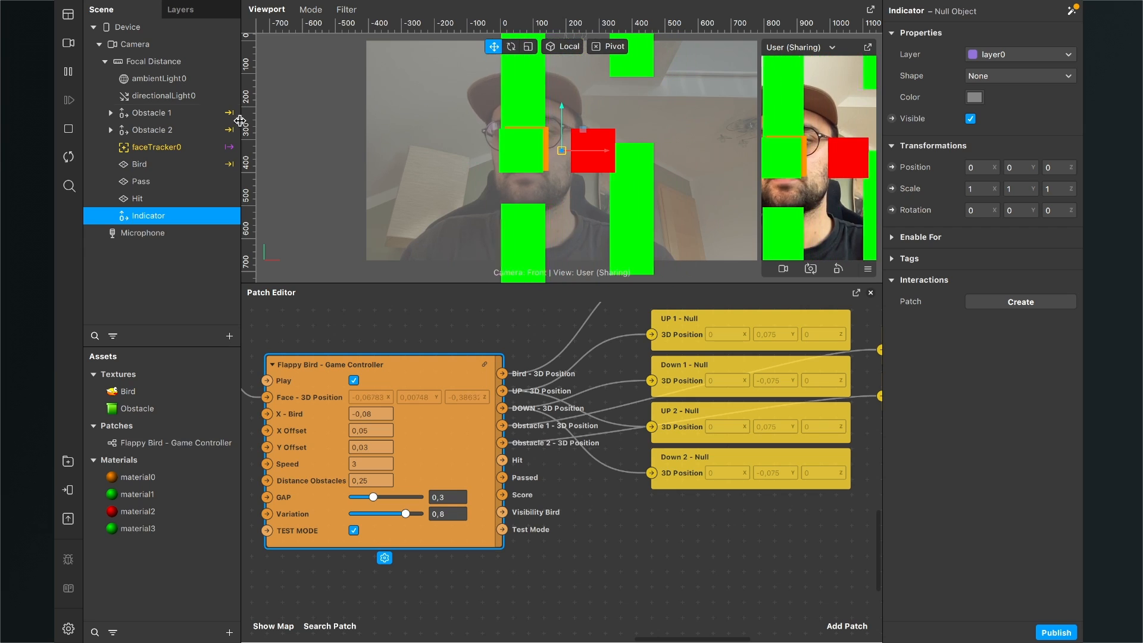
# Step: Nest the Pass and Hit planes under the Indicator null object
pyautogui.click(157, 181)
pyautogui.keyDown('shift'); pyautogui.click(157, 198); pyautogui.keyUp('shift')
pyautogui.moveTo(157, 198); pyautogui.dragTo(159, 218)
# Step: Raise the Indicator null object to Y about 0.24 and shift the Pass plane closer to Hit, to X about -0.06
pyautogui.click(148, 182)
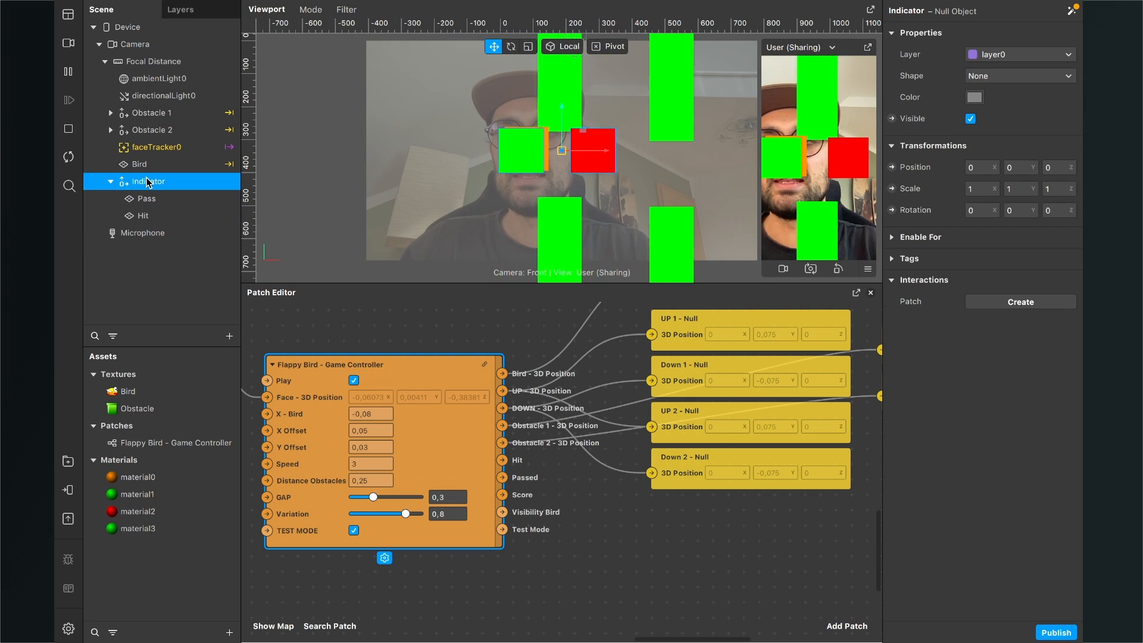
pyautogui.moveTo(564, 137); pyautogui.dragTo(566, 33)
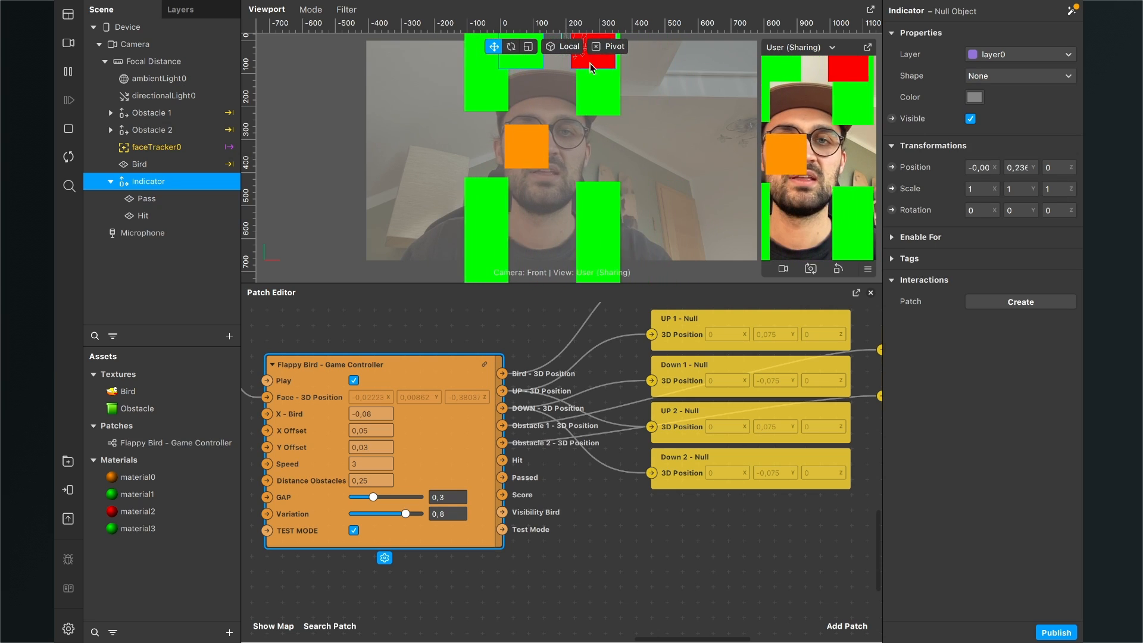
pyautogui.scroll(2, 588, 92)
pyautogui.scroll(-3, 510, 134)
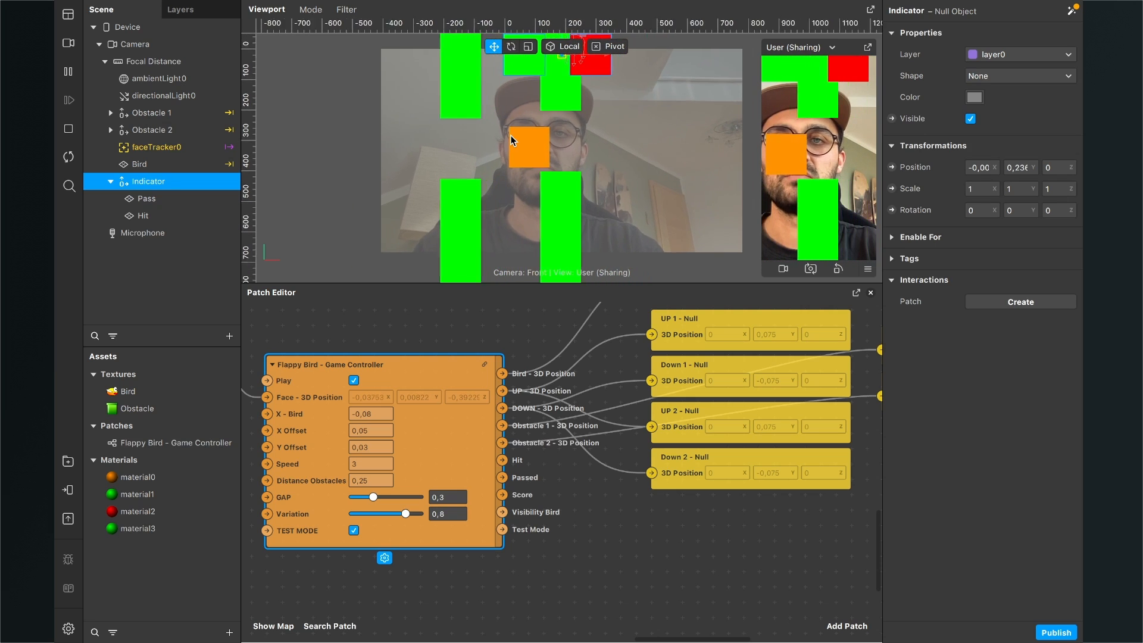
pyautogui.click(177, 200)
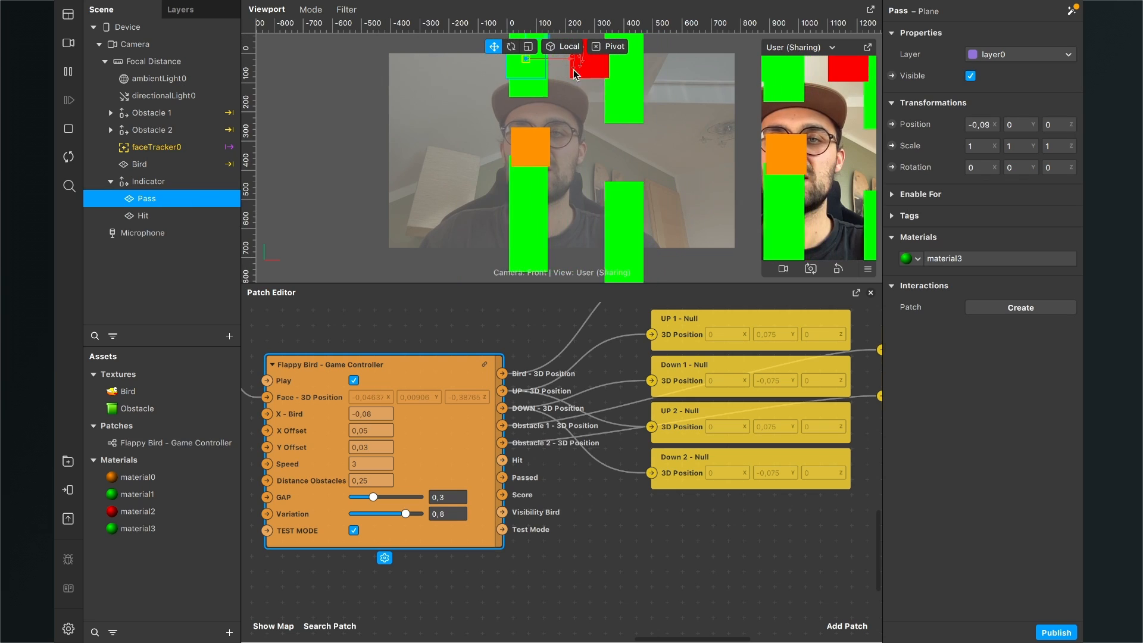
pyautogui.moveTo(561, 63); pyautogui.dragTo(571, 62)
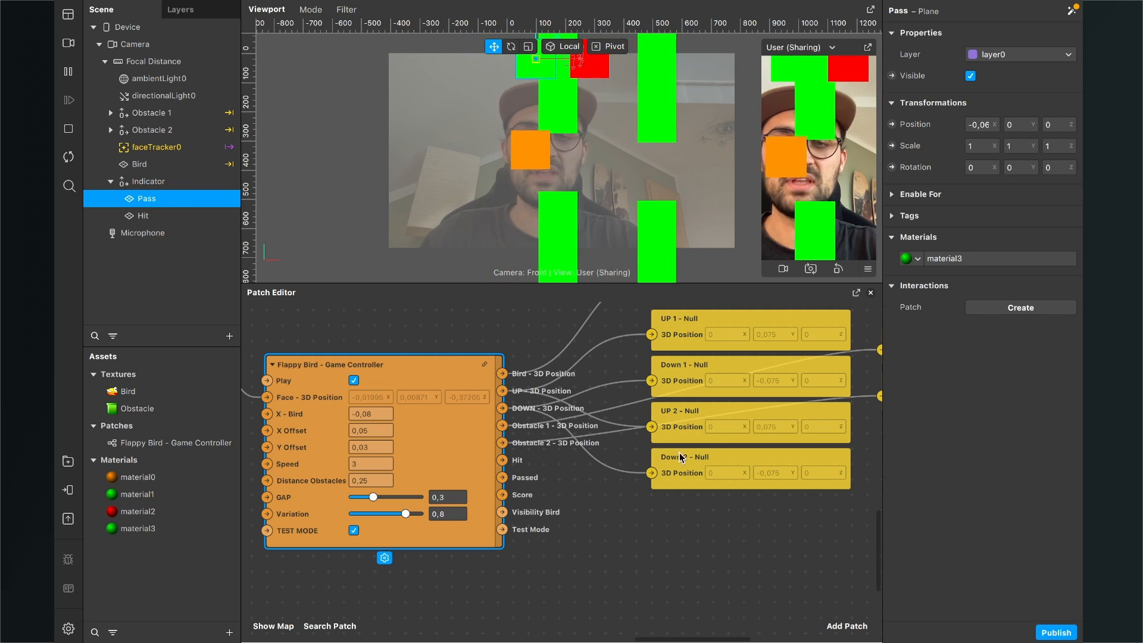
# Step: Create Visible patches for the Pass and Hit planes and place them below the Down 2 null patch
pyautogui.keyDown('shift'); pyautogui.click(169, 218); pyautogui.keyUp('shift')
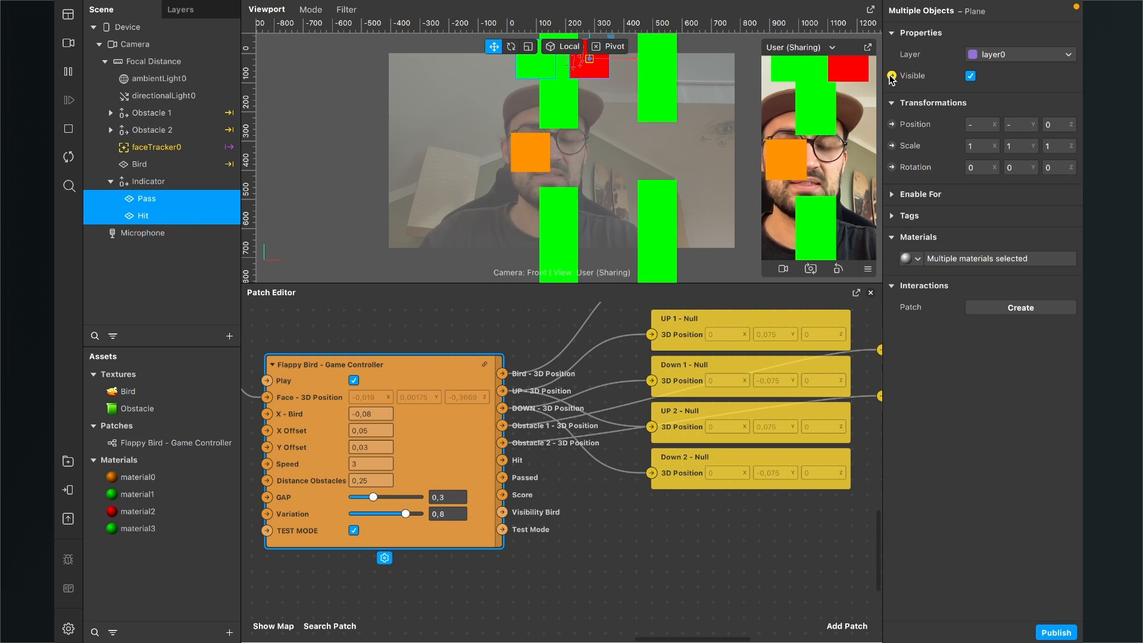
pyautogui.click(892, 76)
pyautogui.moveTo(583, 479); pyautogui.dragTo(665, 537)
pyautogui.moveTo(559, 461); pyautogui.dragTo(624, 480)
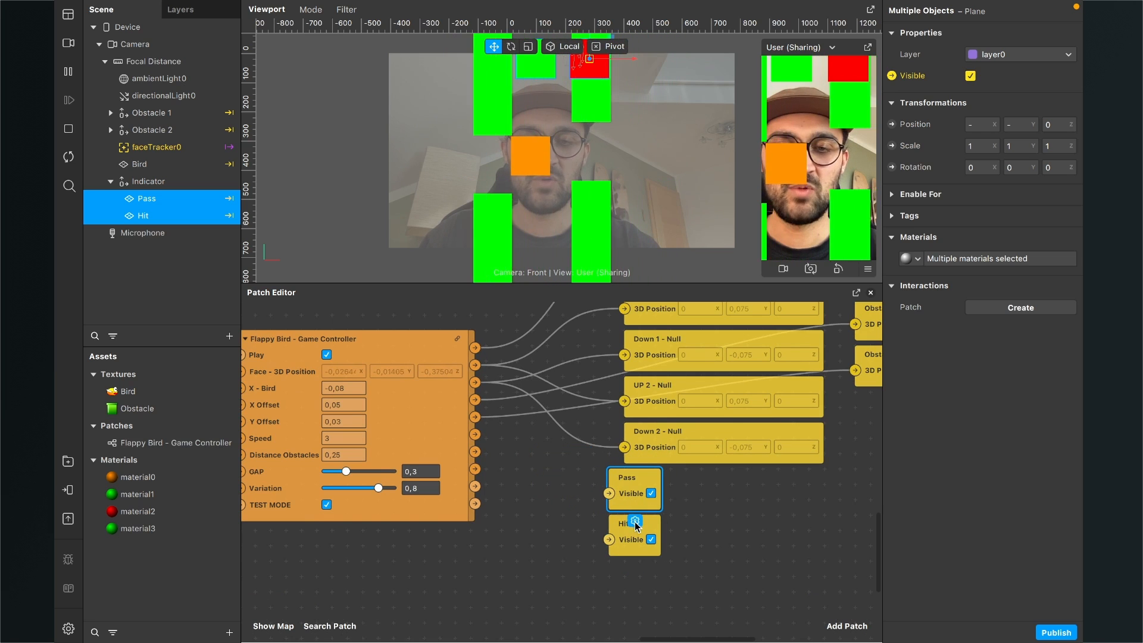
# Step: Connect the Game Controller's Passed output to Pass visibility and its Hit output to Hit visibility
pyautogui.scroll(1, 634, 536)
pyautogui.scroll(-1, 635, 551)
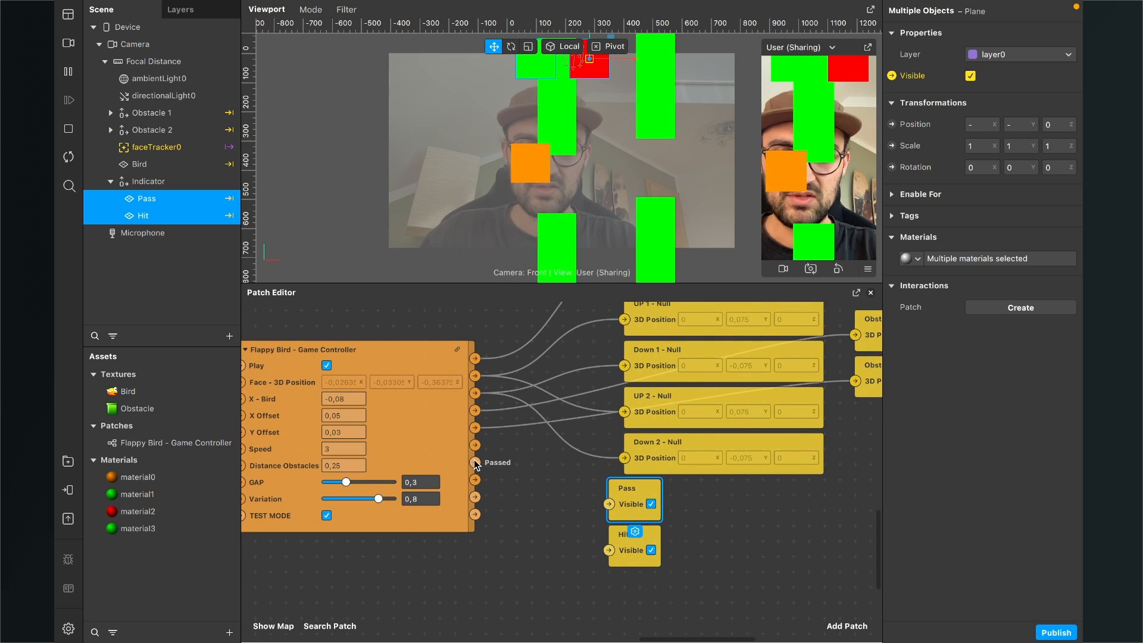
pyautogui.moveTo(475, 463); pyautogui.dragTo(608, 504)
pyautogui.scroll(-3, 399, 434)
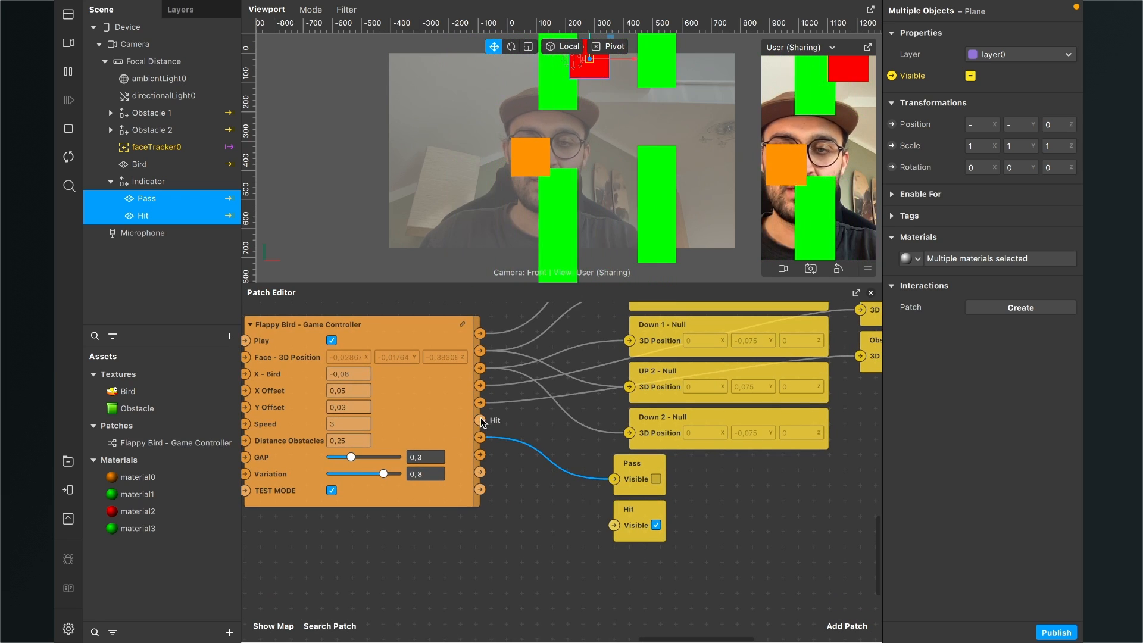
pyautogui.moveTo(480, 420); pyautogui.dragTo(614, 524)
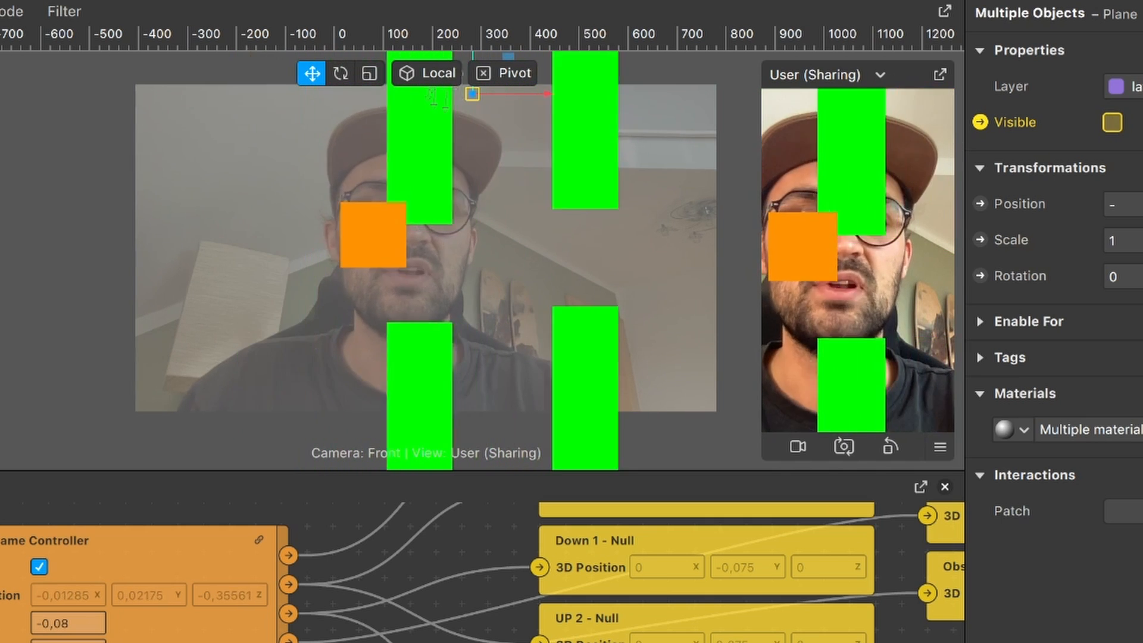
pyautogui.hscroll(-4, 321, 571)
pyautogui.scroll(3, 238, 589)
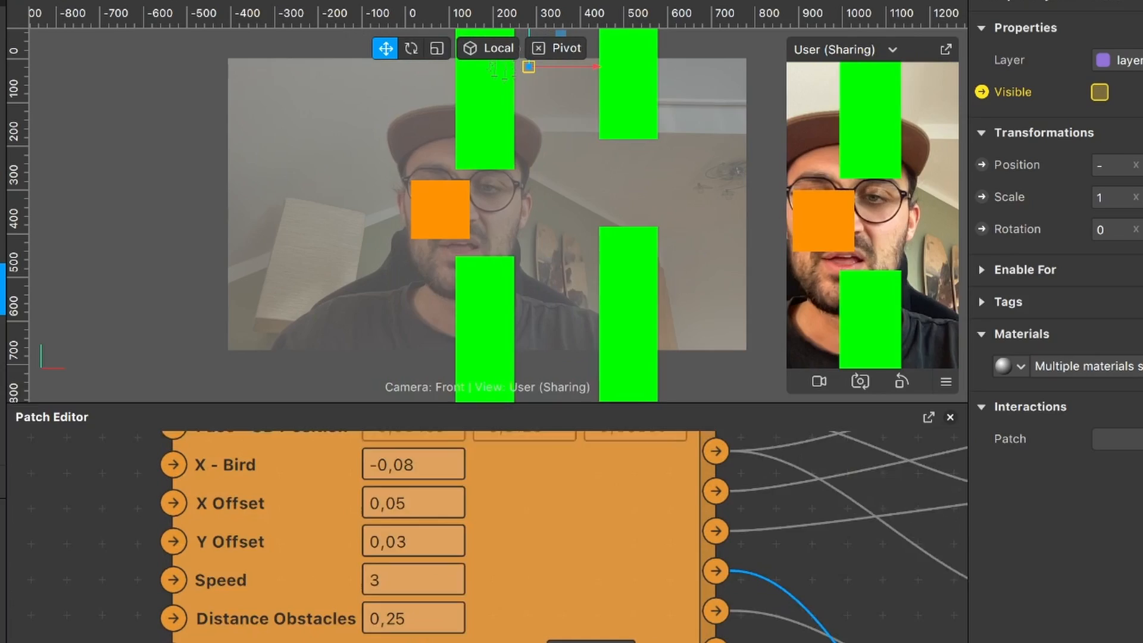
pyautogui.scroll(1, 440, 539)
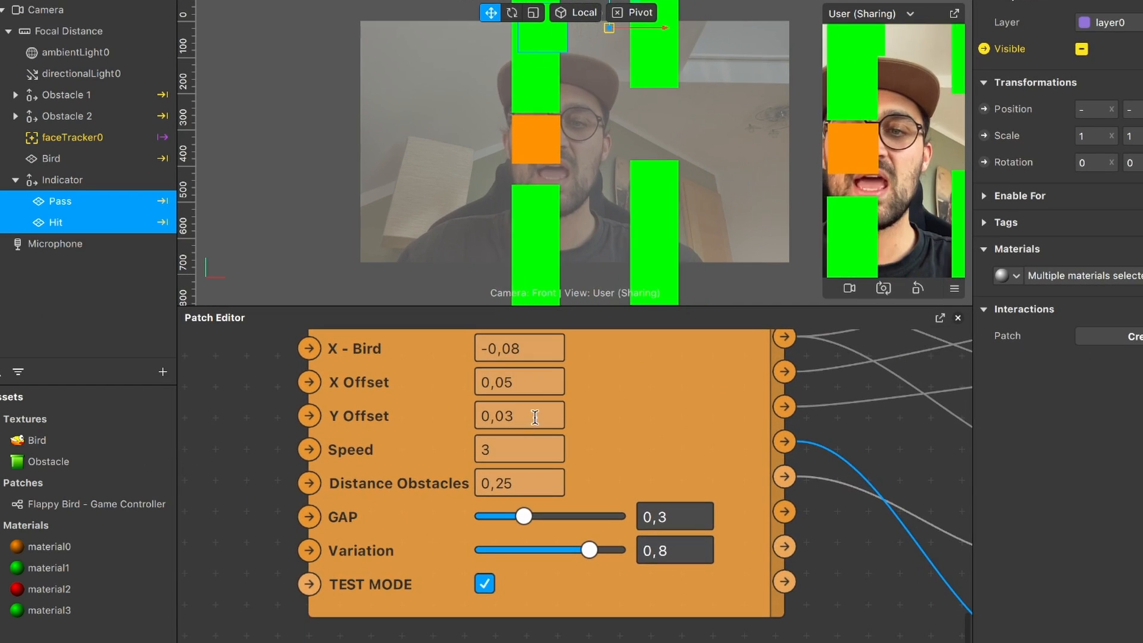
pyautogui.scroll(2, 576, 514)
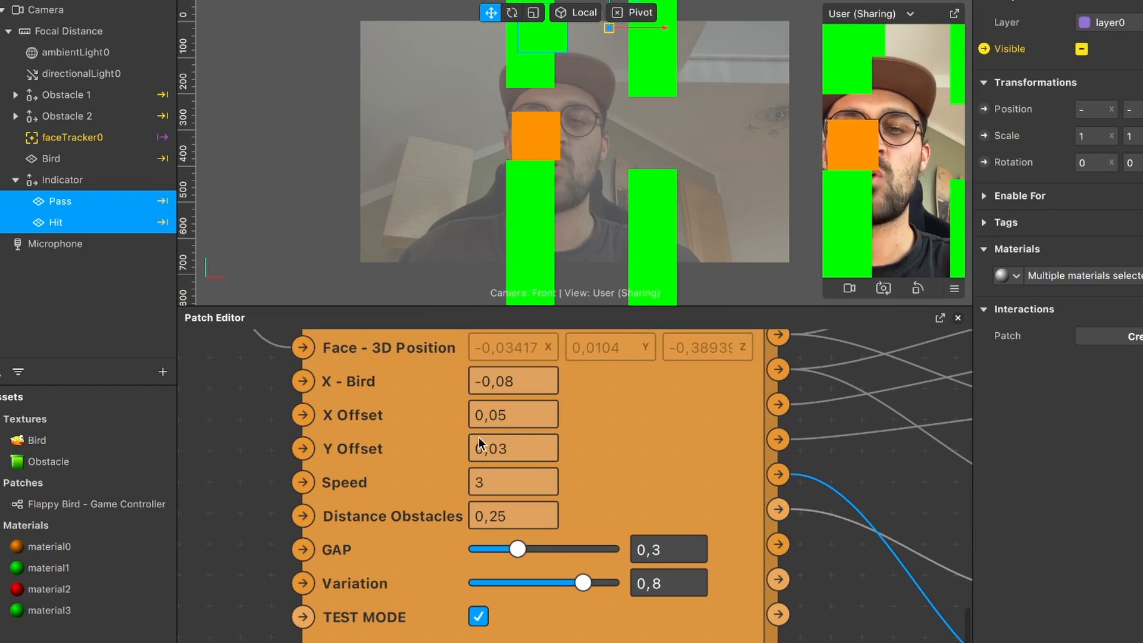
# Step: Test the Game Controller's Y Offset at 0,02, 0,04 and 0,05 against the moving obstacles
pyautogui.click(513, 448)
pyautogui.write('0,02')
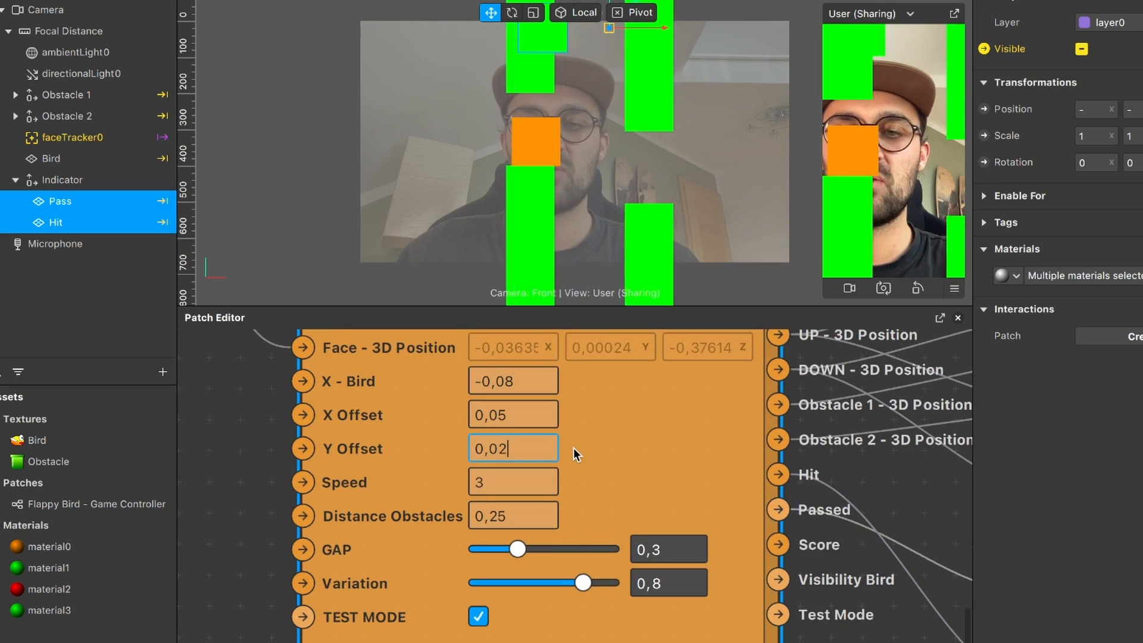
pyautogui.press('Return')
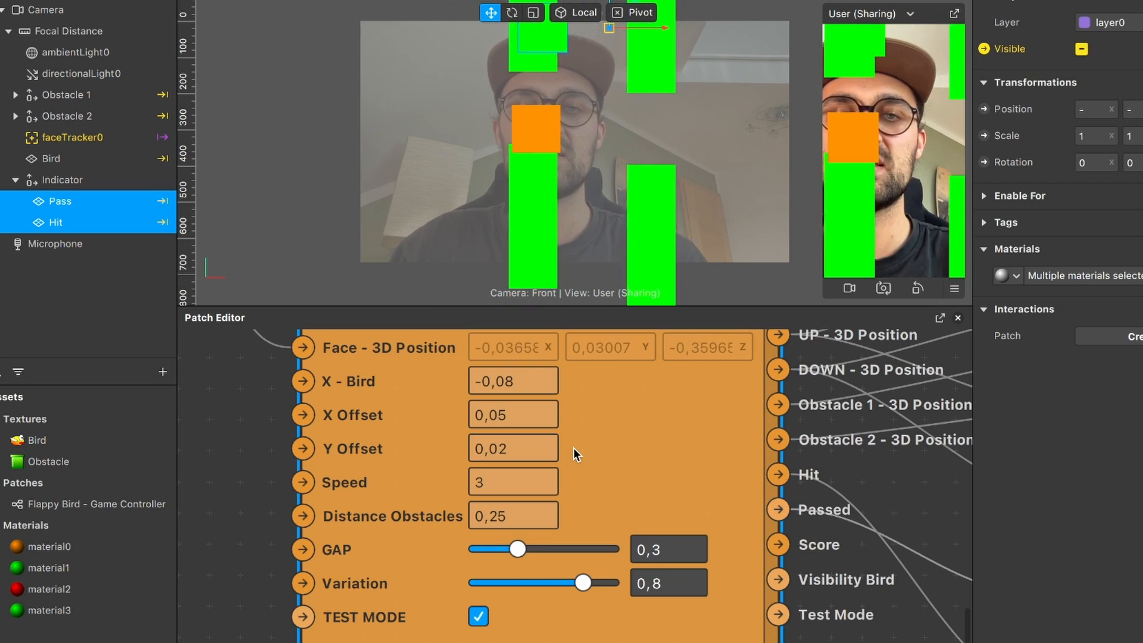
pyautogui.click(511, 448)
pyautogui.press('Right')
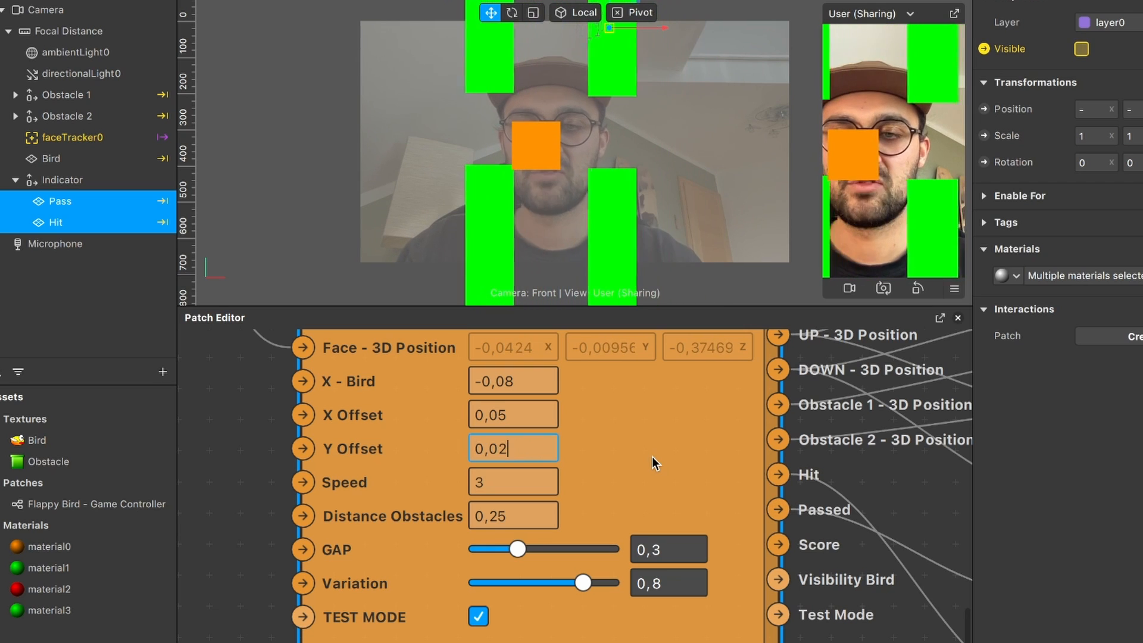
pyautogui.press('BackSpace')
pyautogui.write('4')
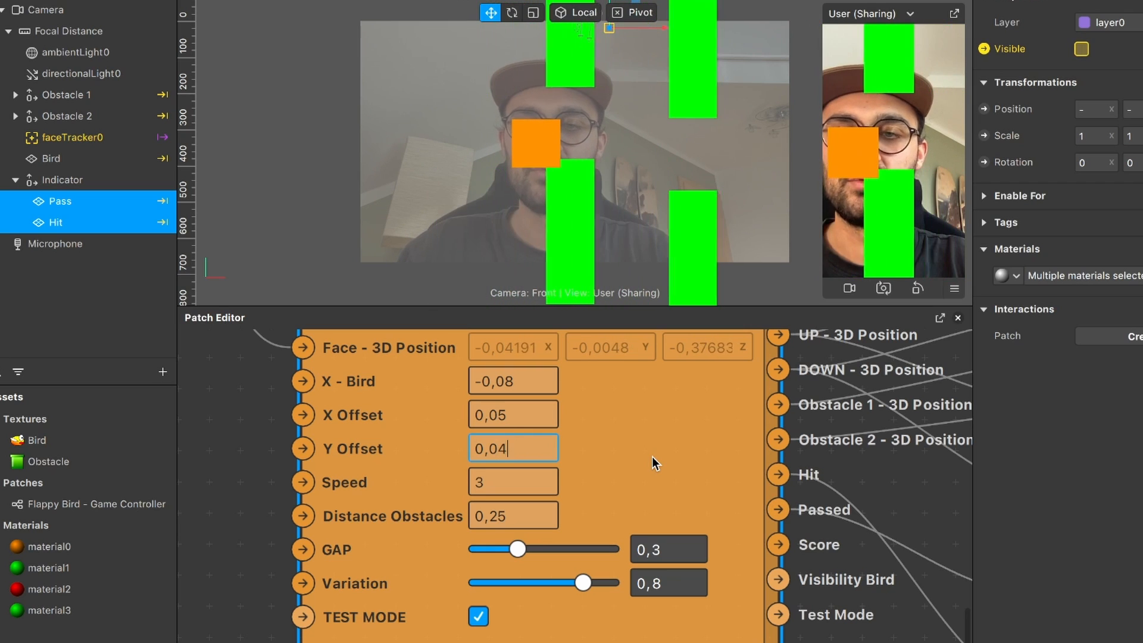
pyautogui.press('Return')
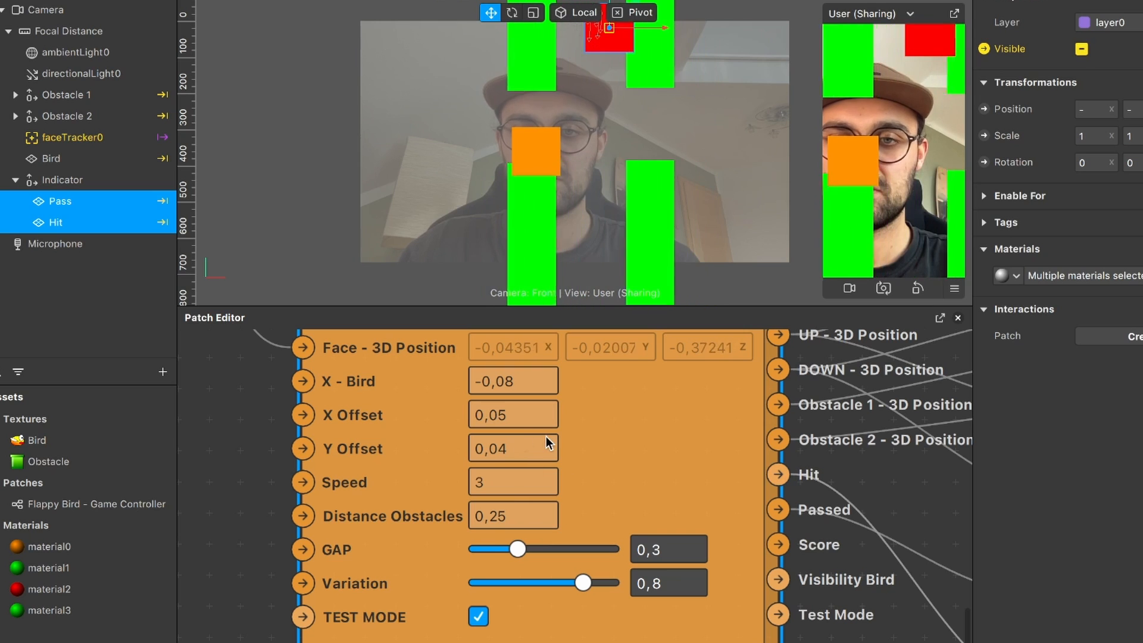
pyautogui.click(529, 449)
pyautogui.write('0,05')
pyautogui.press('Return')
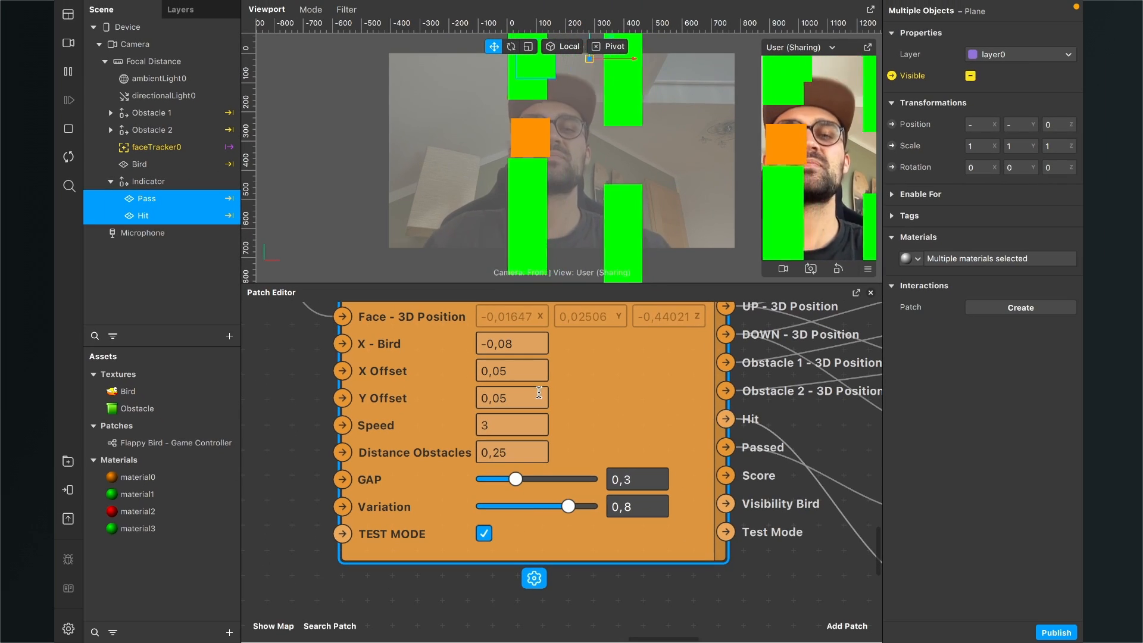
# Step: Change material0's diffuse color to White and assign the Bird texture to it
pyautogui.scroll(-5, 634, 544)
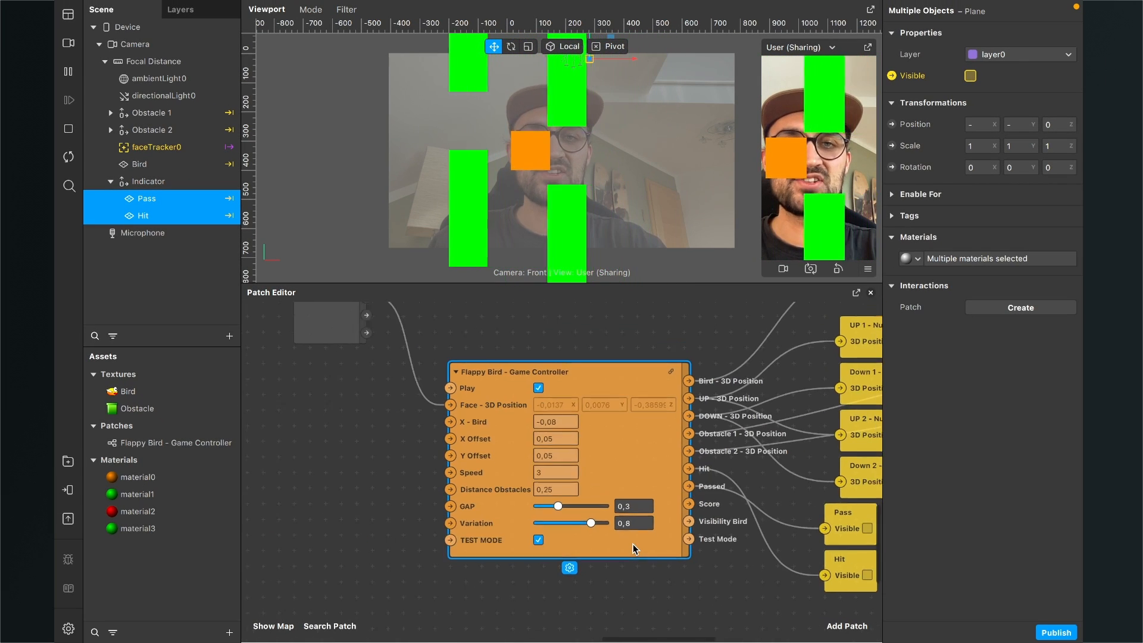
pyautogui.scroll(-3, 633, 543)
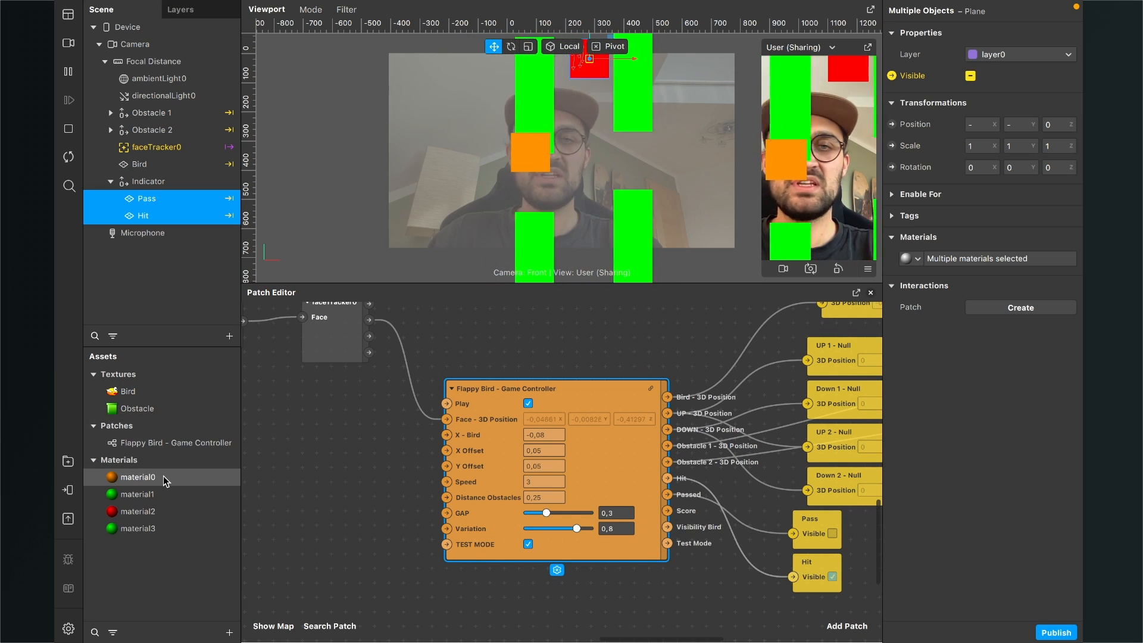
pyautogui.click(138, 476)
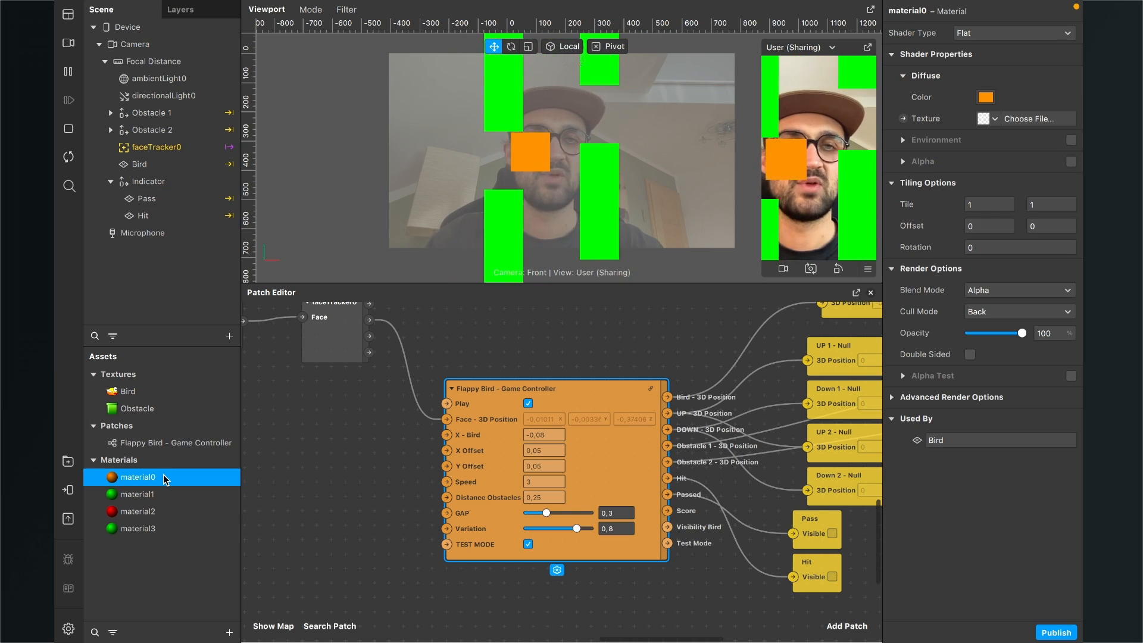
pyautogui.click(984, 98)
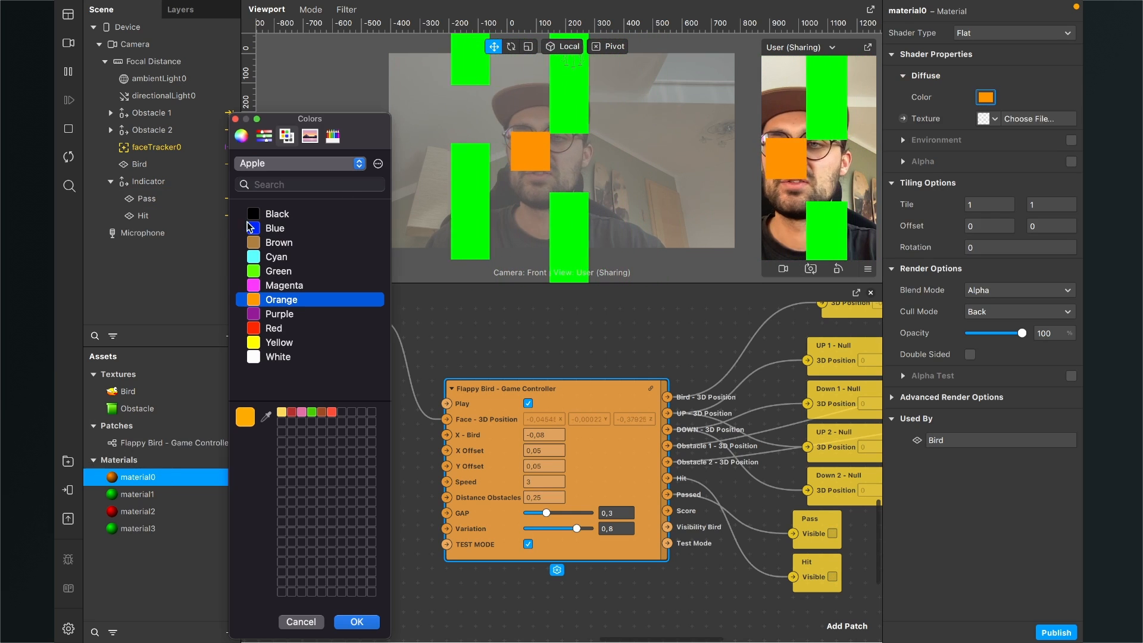
pyautogui.click(272, 357)
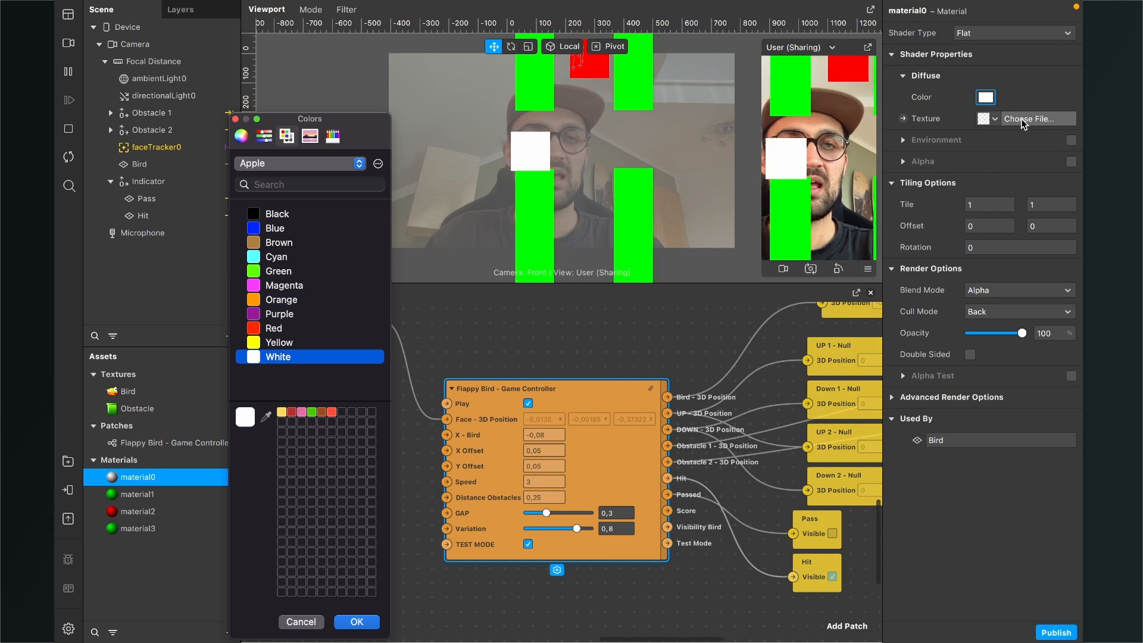
pyautogui.click(356, 621)
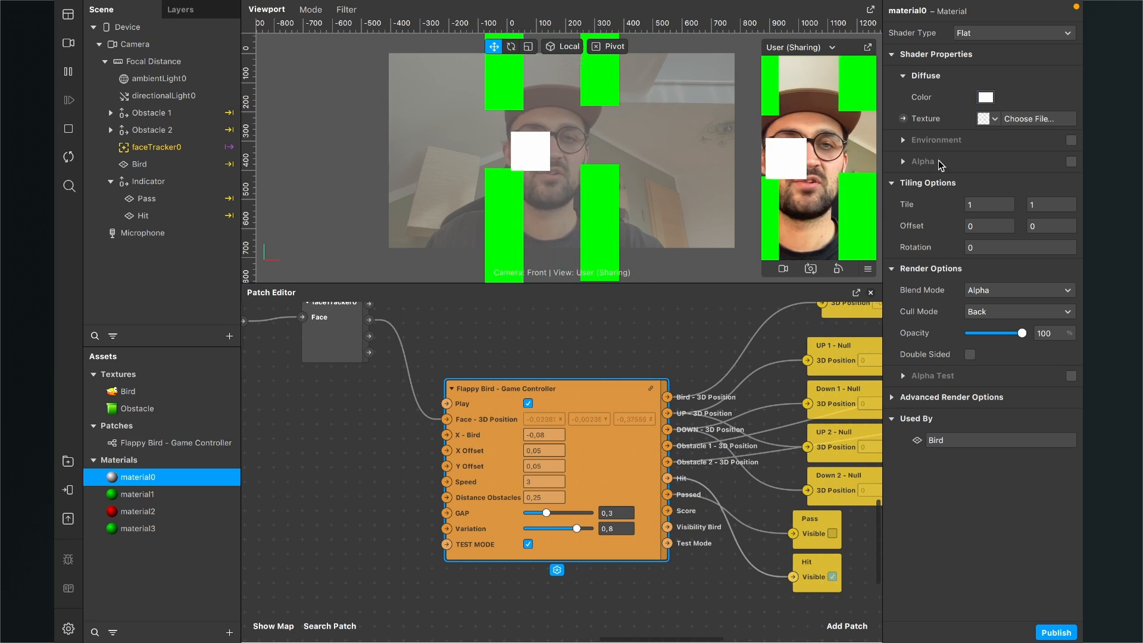
pyautogui.click(990, 118)
pyautogui.click(976, 143)
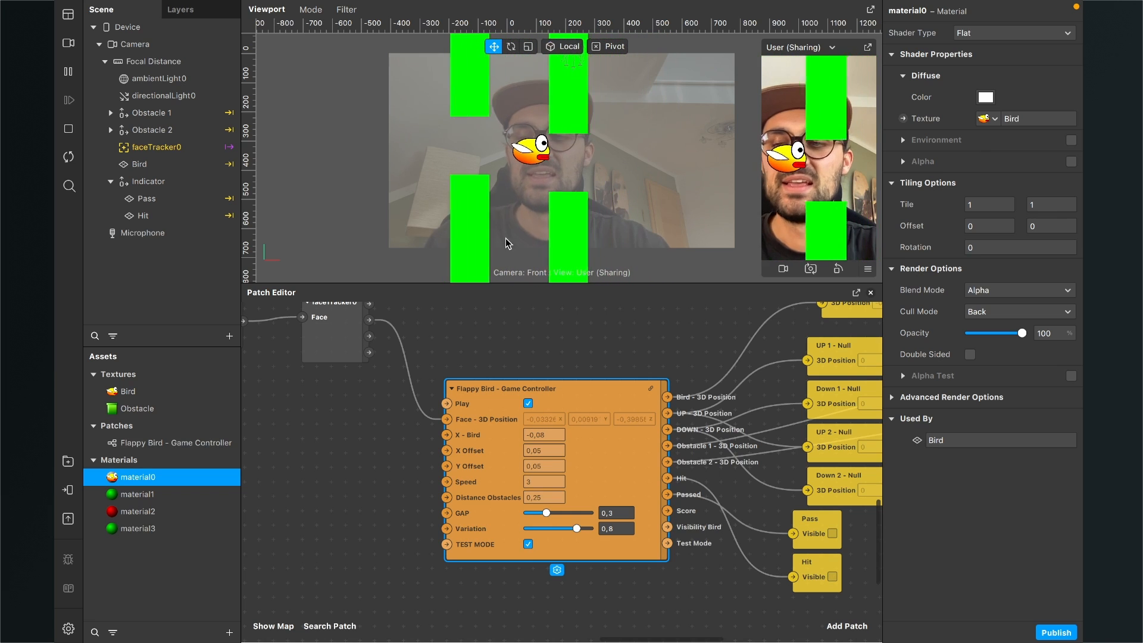
# Step: Change material1's diffuse color to White and assign the Obstacle texture to it
pyautogui.click(187, 494)
pyautogui.click(188, 496)
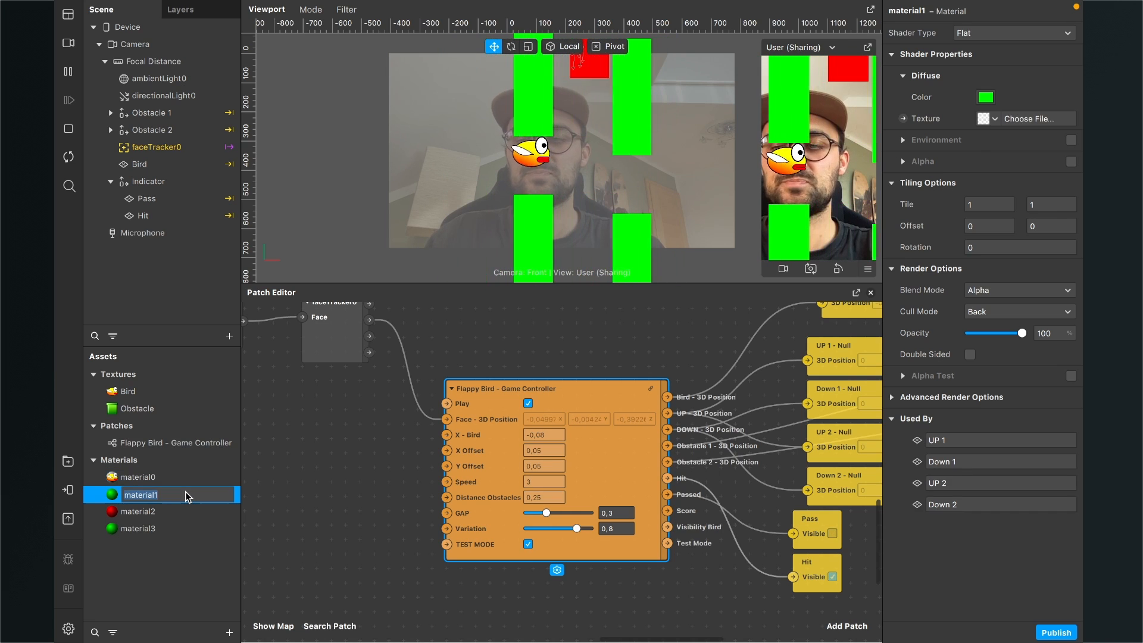
pyautogui.click(301, 465)
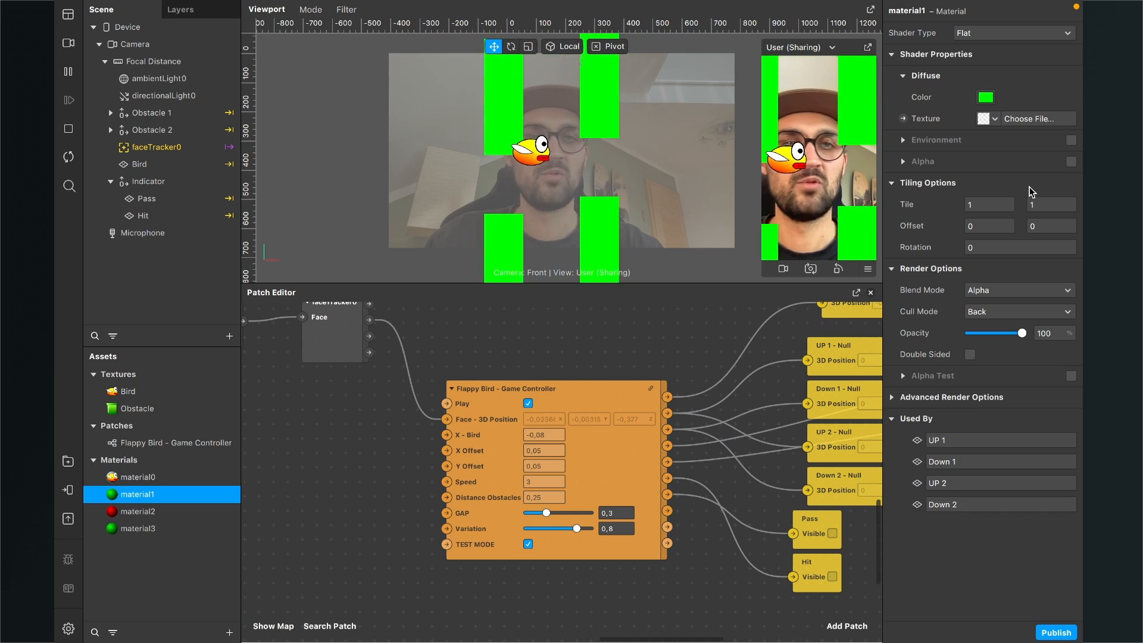
pyautogui.click(985, 97)
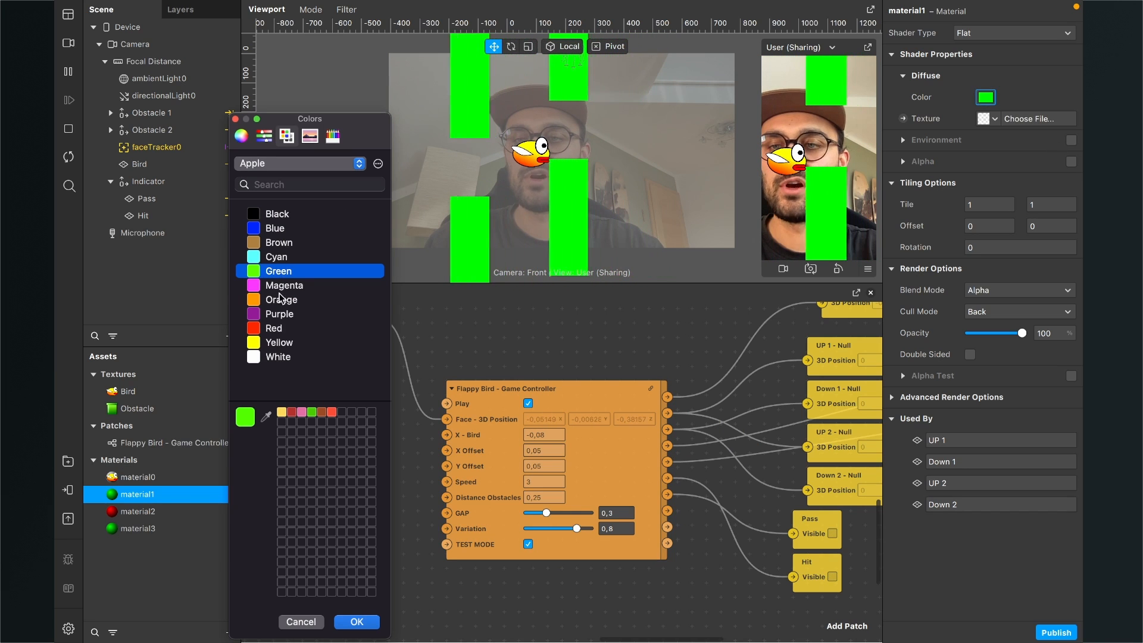
pyautogui.click(272, 358)
pyautogui.click(357, 622)
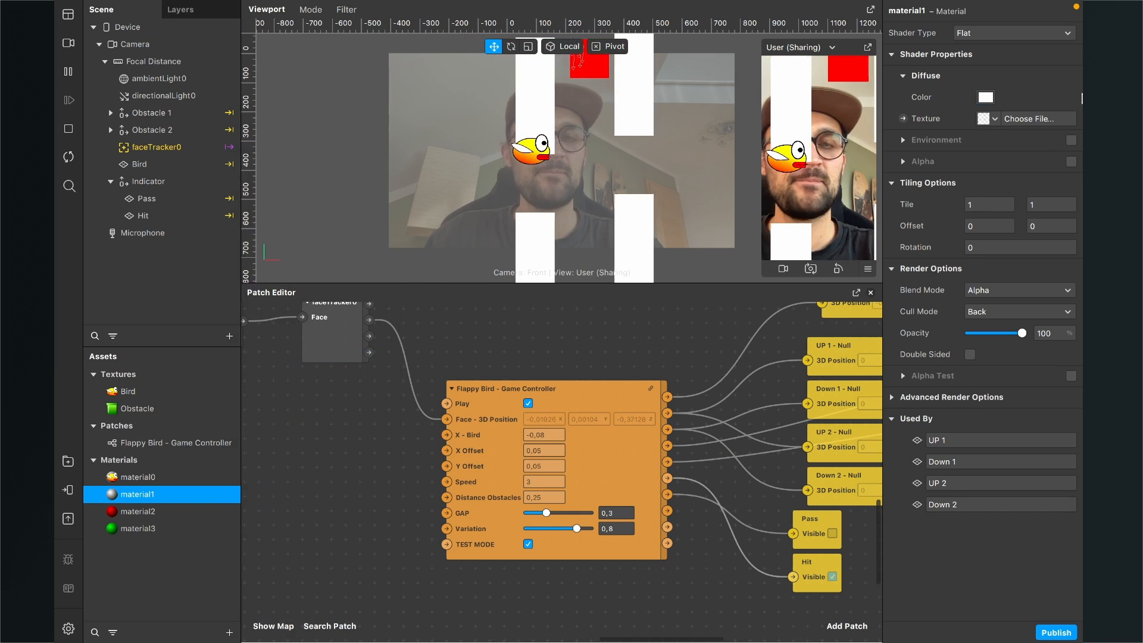
pyautogui.click(982, 119)
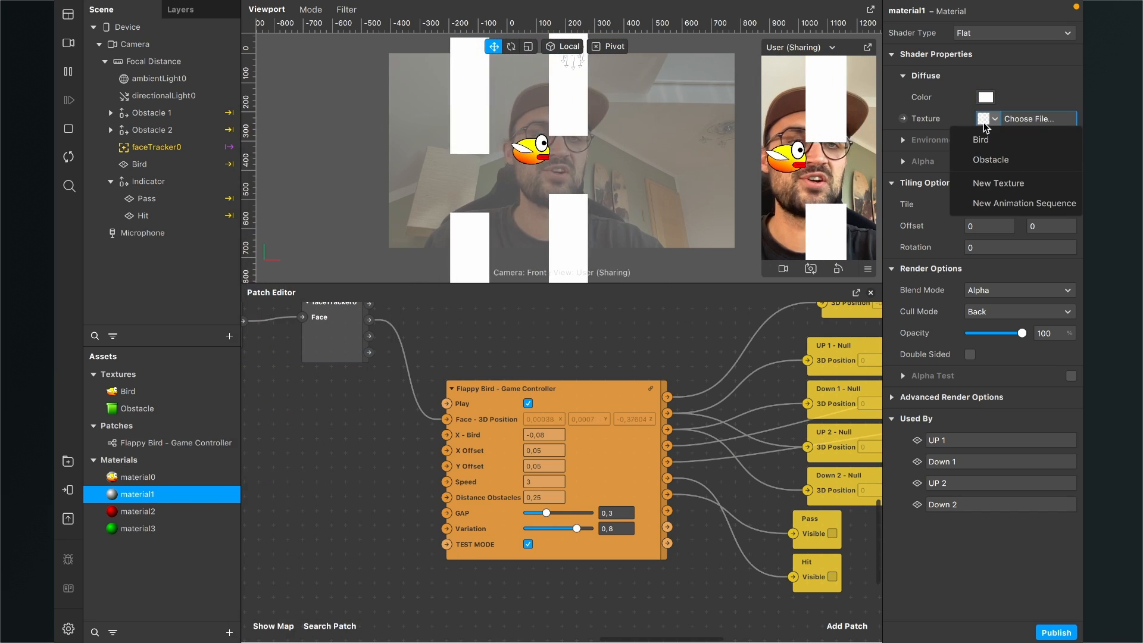
pyautogui.click(991, 160)
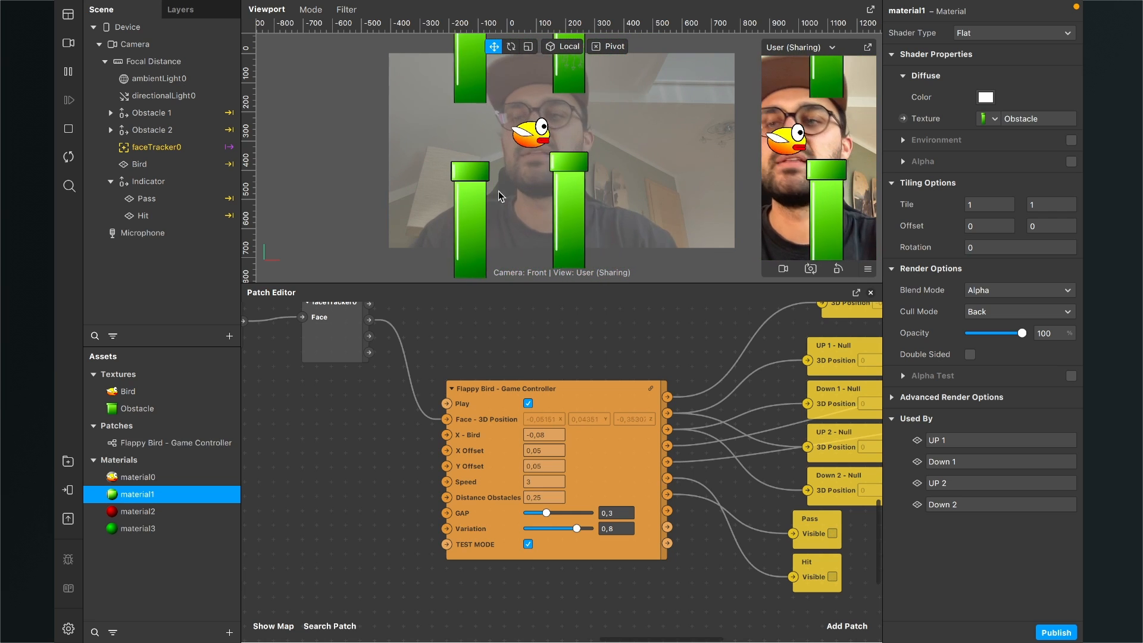
# Step: Set the Z rotation of the UP 1 and UP 2 planes to 180 so the upper obstacles face downward
pyautogui.click(111, 113)
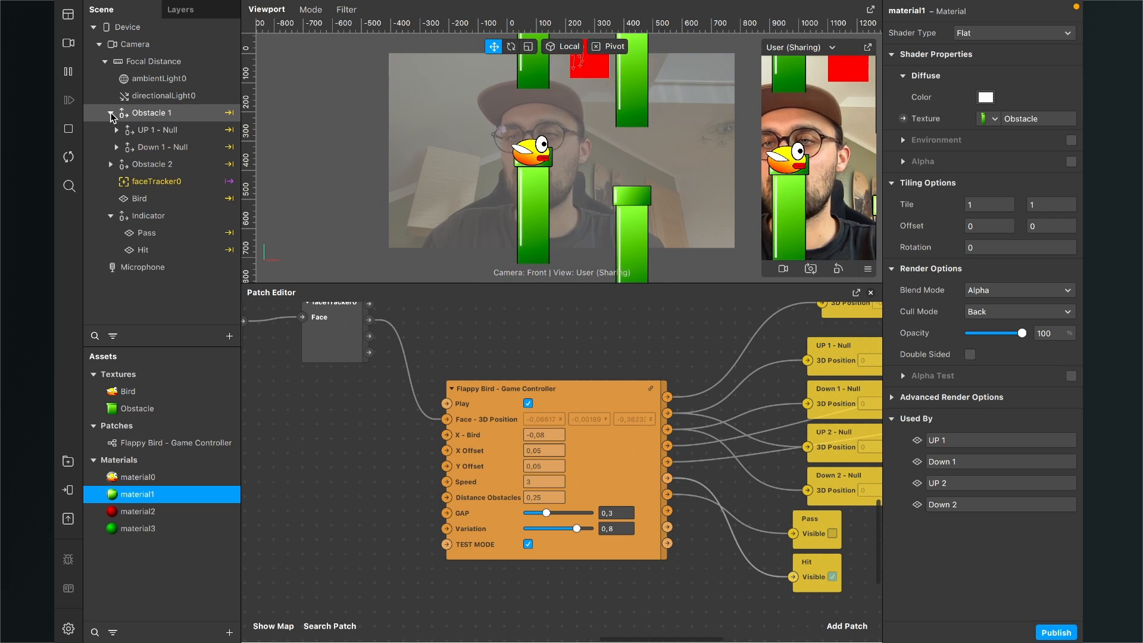
pyautogui.click(117, 130)
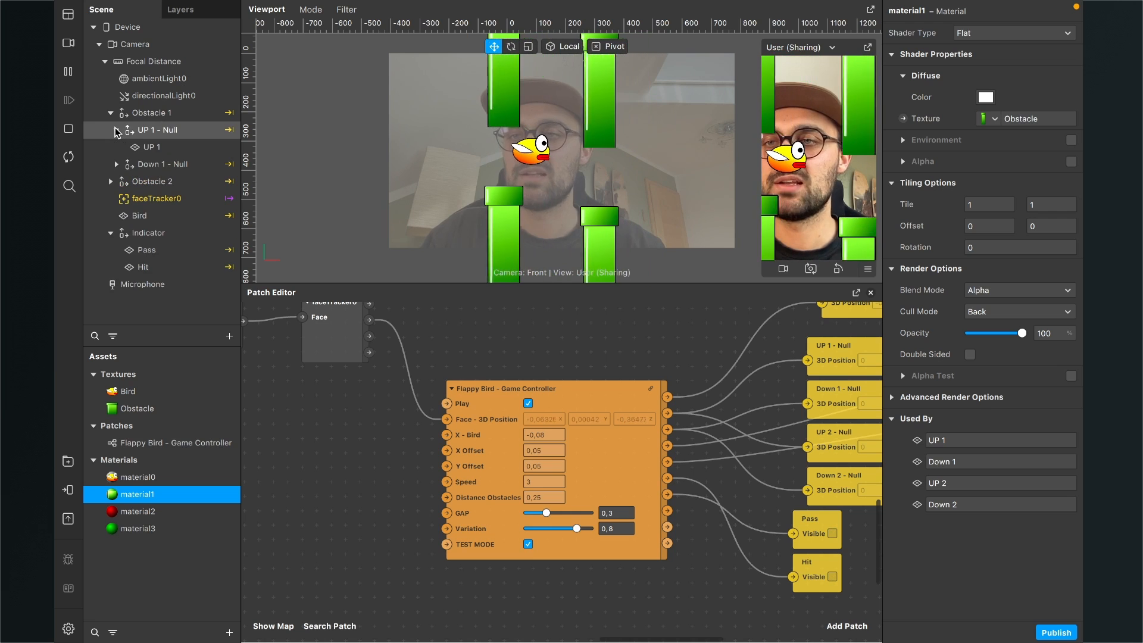
pyautogui.click(148, 147)
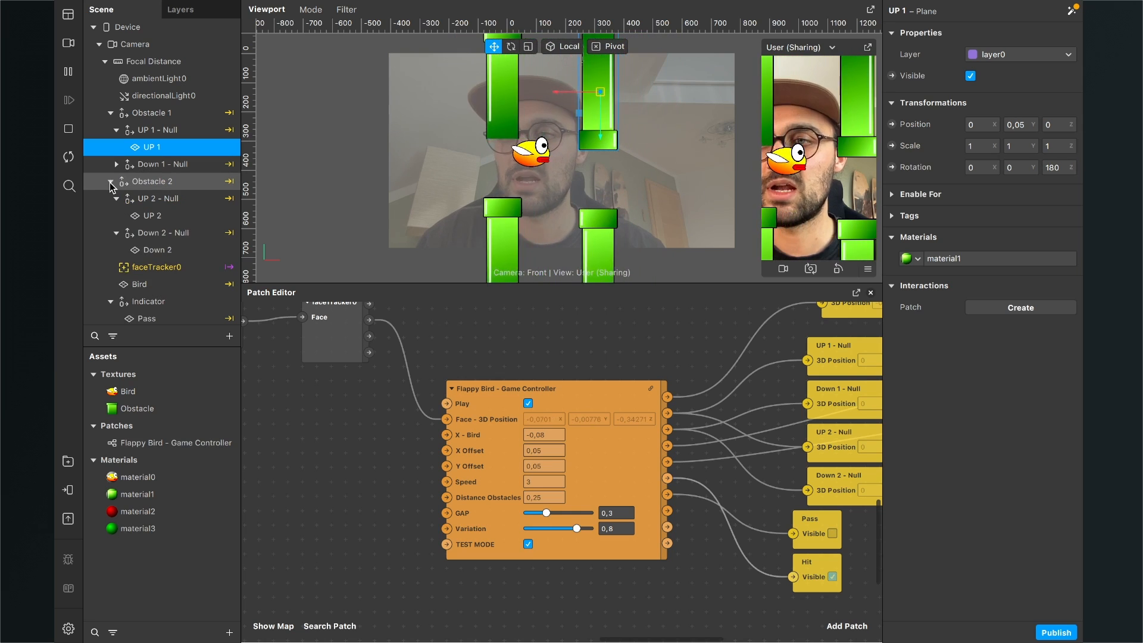
pyautogui.click(111, 182)
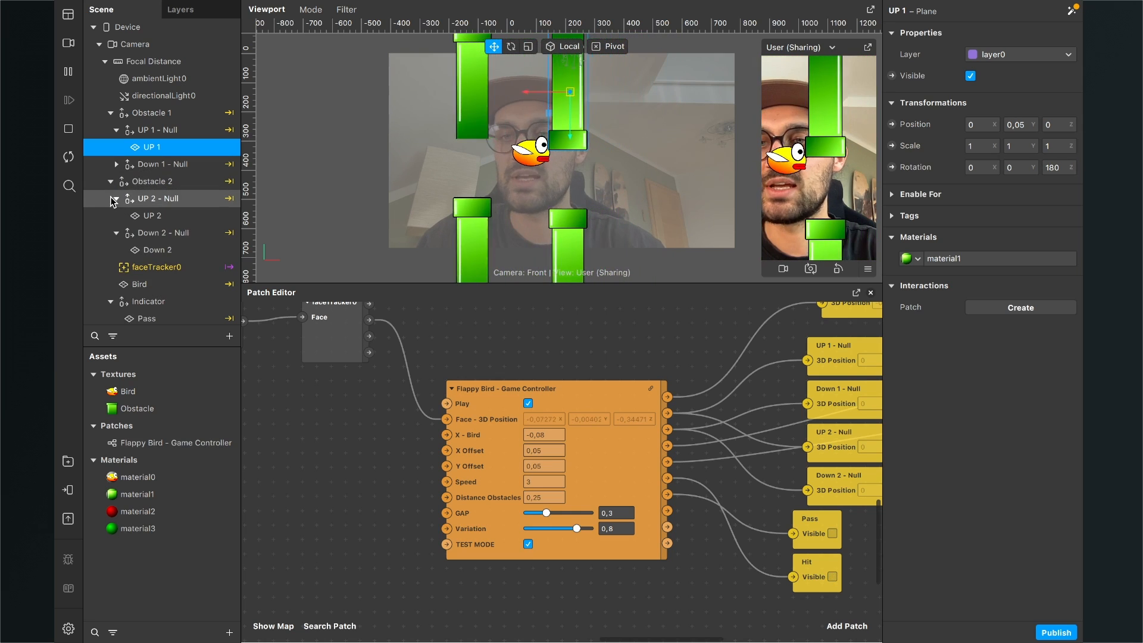
pyautogui.click(152, 220)
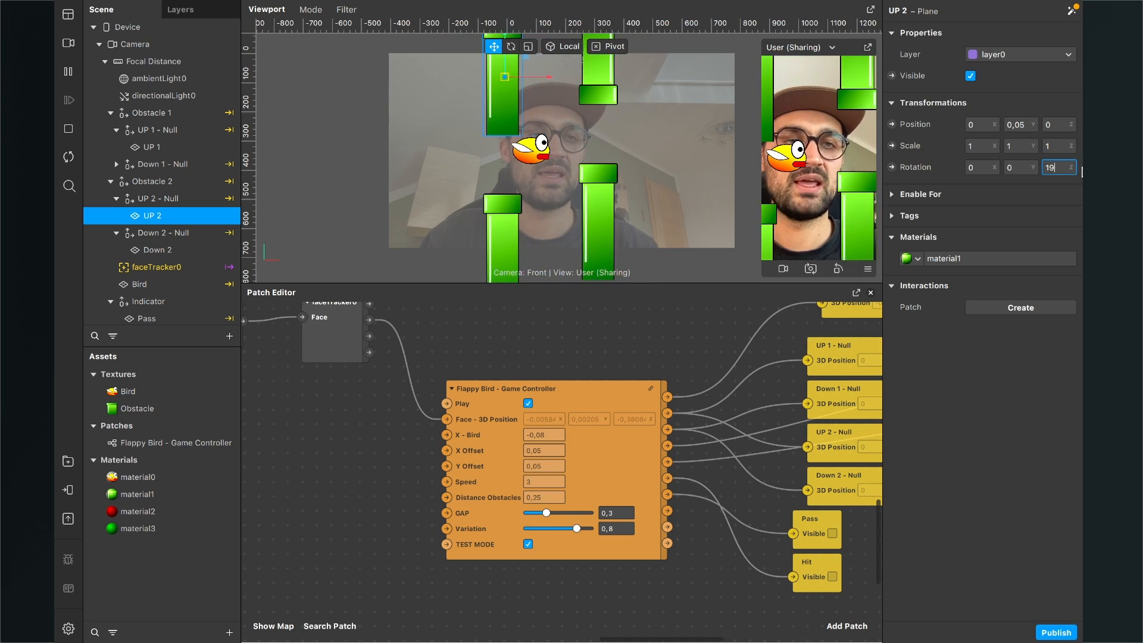
pyautogui.write('180')
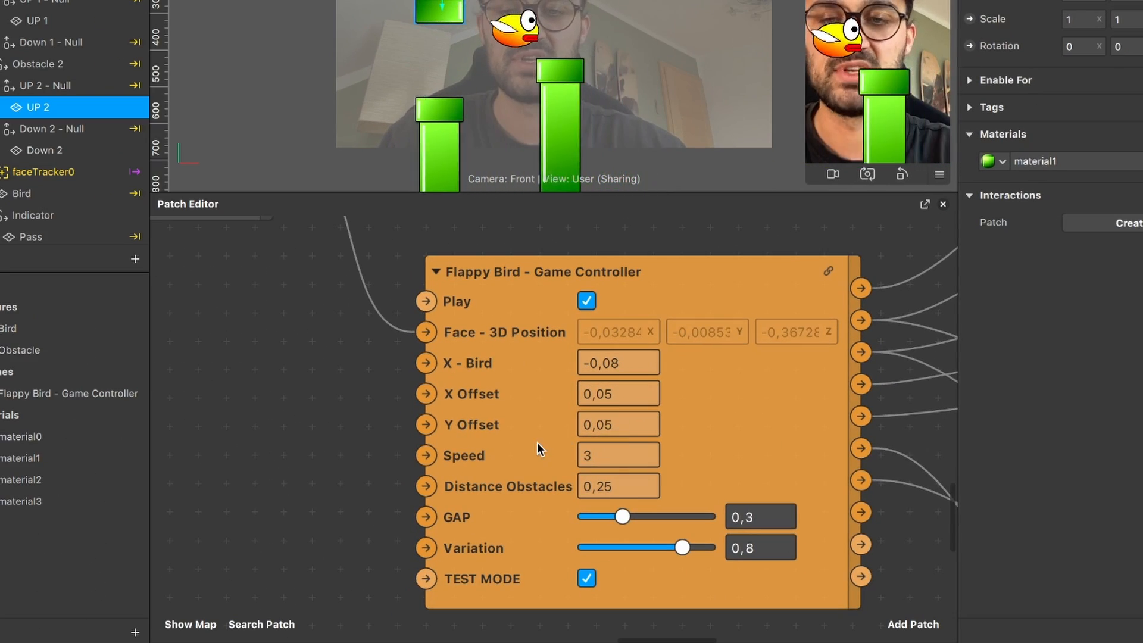
# Step: Fine-tune the Game Controller's Y Offset, trying 0,04 and settling on 0,035
pyautogui.hscroll(3, 536, 442)
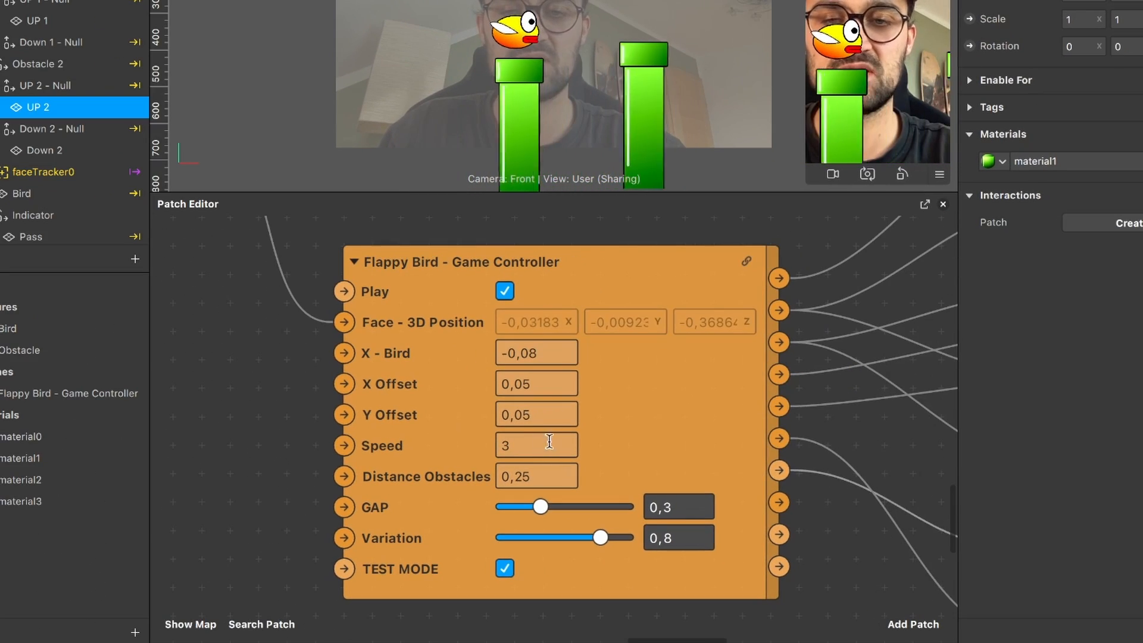
pyautogui.click(548, 416)
pyautogui.click(557, 413)
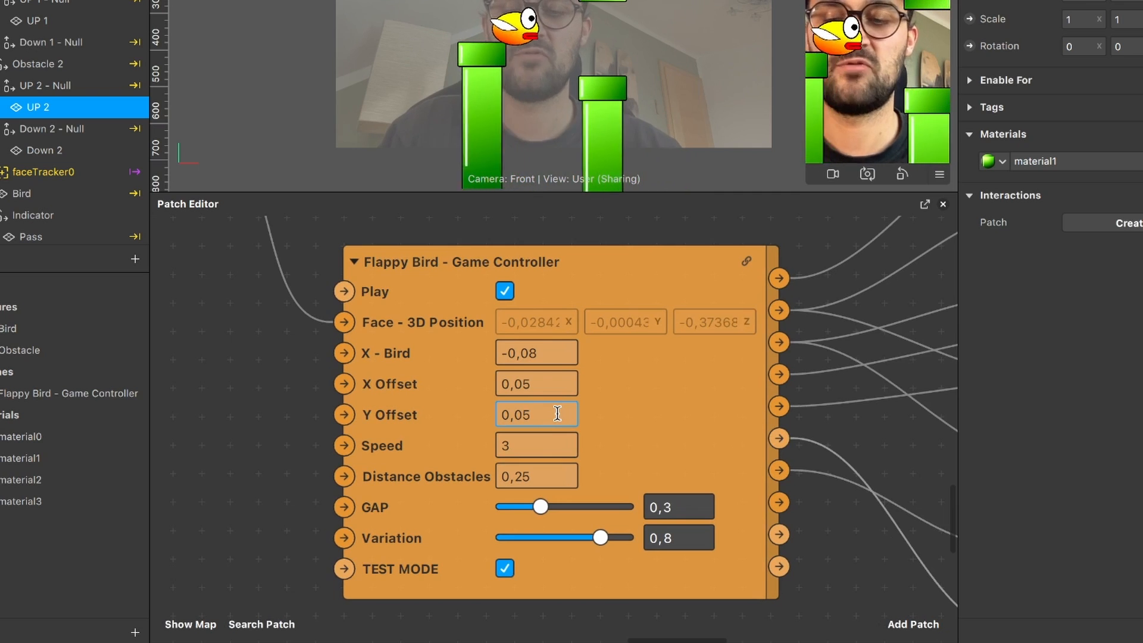
pyautogui.write('4')
pyautogui.press('Return')
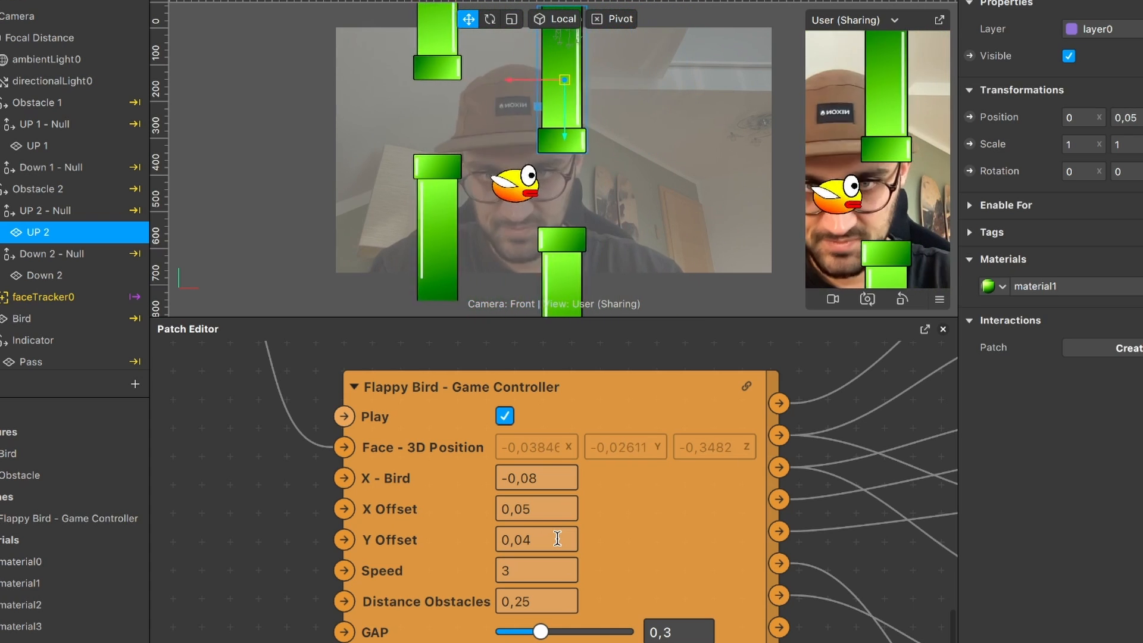
pyautogui.click(557, 538)
pyautogui.click(556, 542)
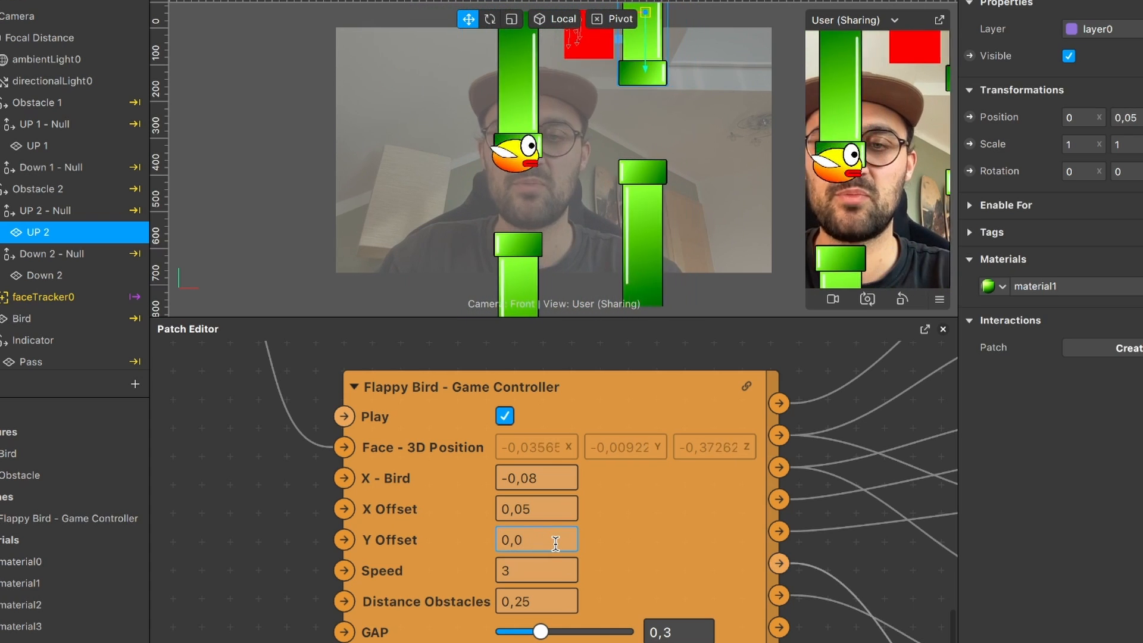
pyautogui.press('Return')
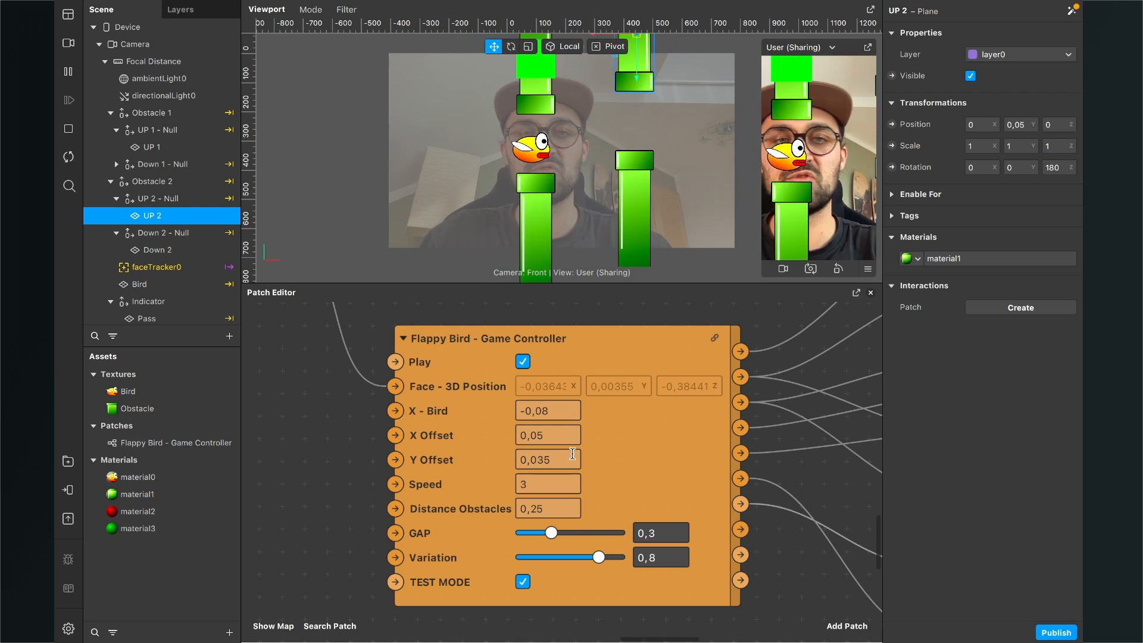
# Step: Collapse the Obstacle 1, Obstacle 2 and Indicator groups in the scene hierarchy
pyautogui.scroll(-3, 573, 446)
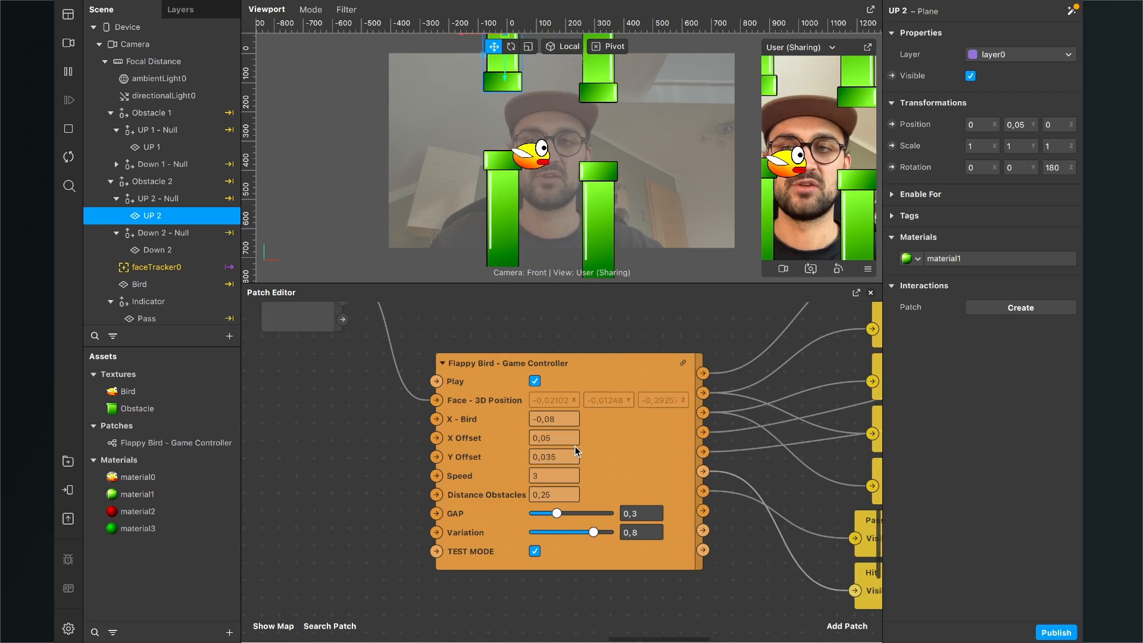
pyautogui.click(110, 113)
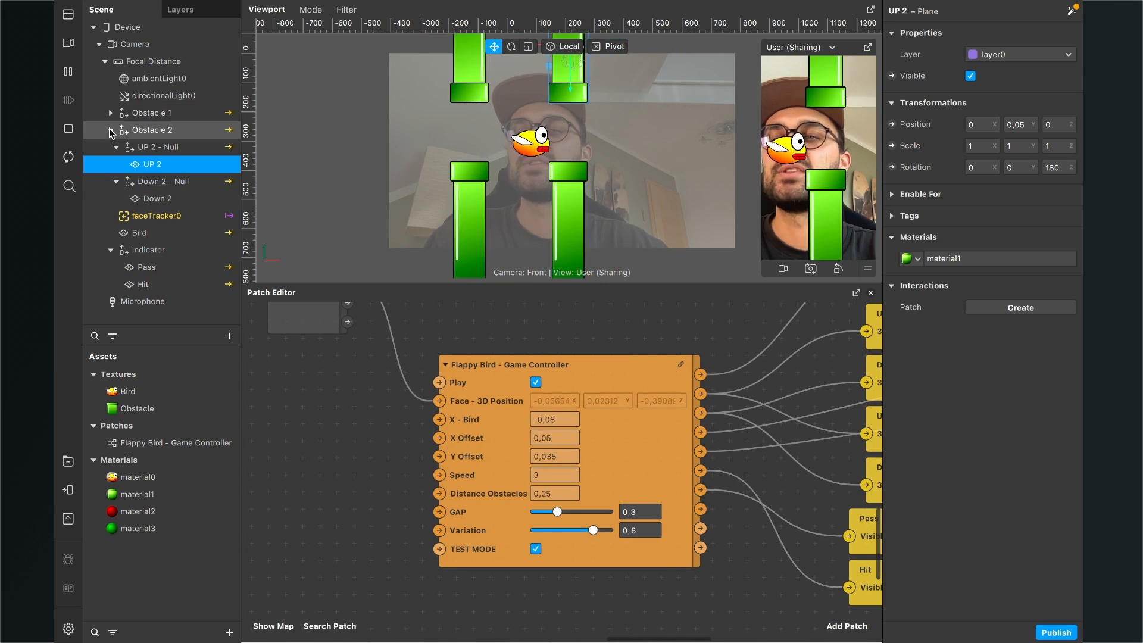
pyautogui.click(110, 130)
pyautogui.click(110, 181)
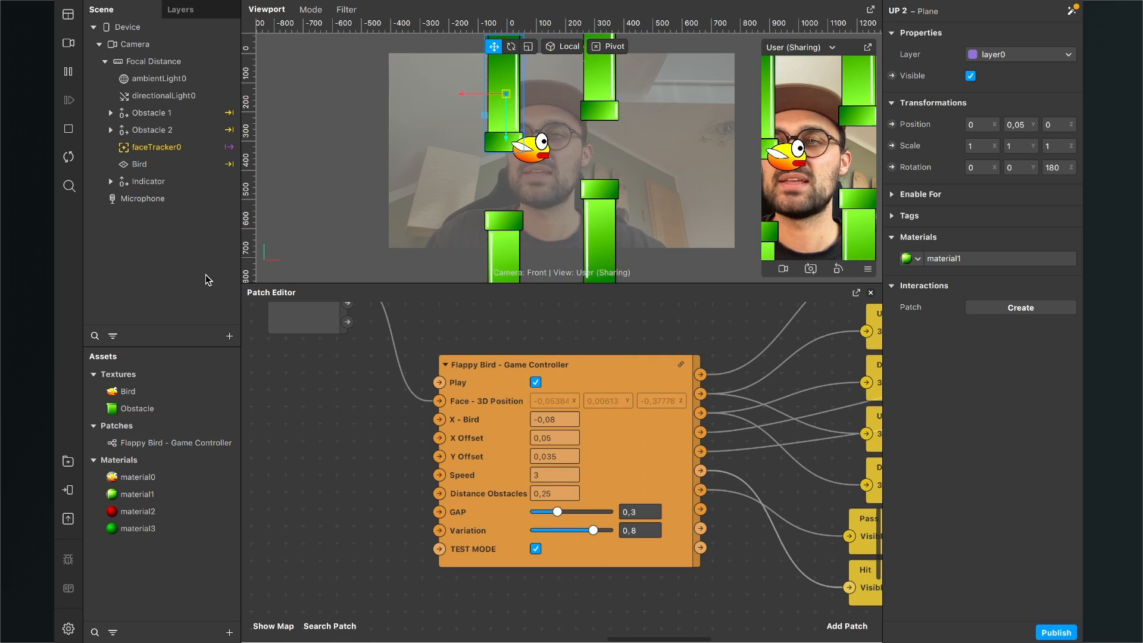
# Step: Insert a 2D Text object into the scene
pyautogui.click(229, 336)
pyautogui.write('2D')
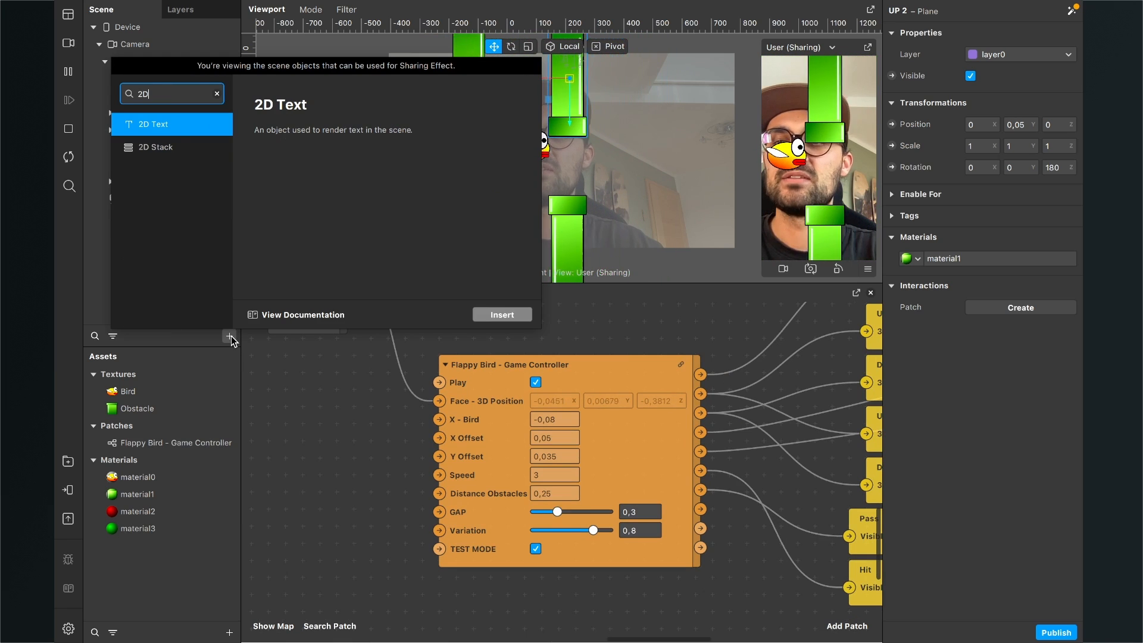
pyautogui.click(504, 314)
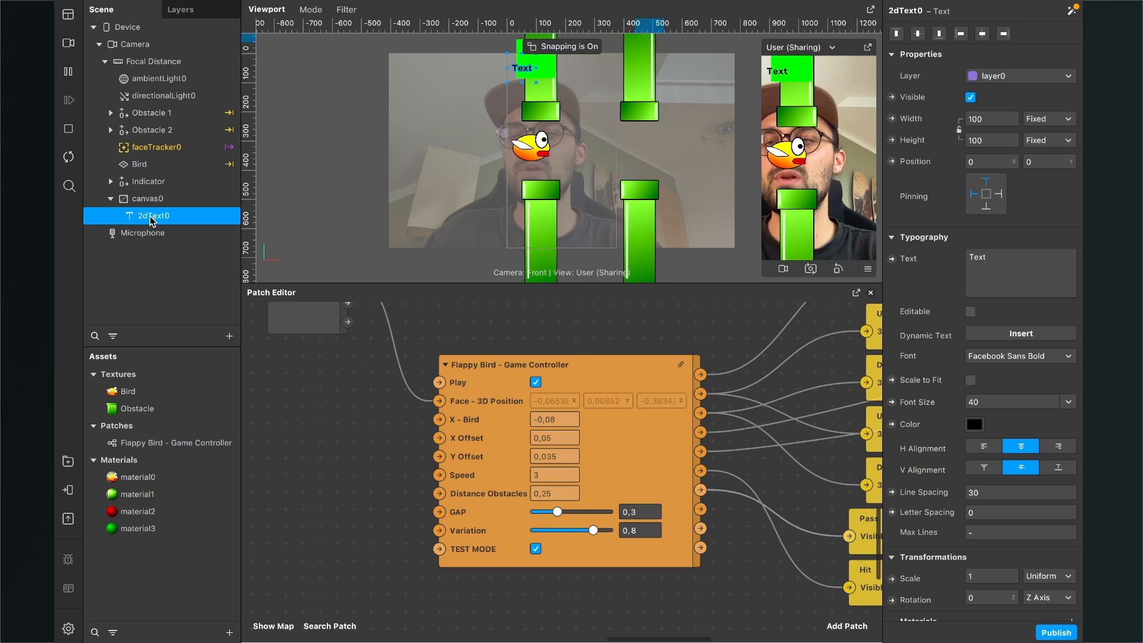
# Step: Rename the 2D text object under canvas0 as Score
pyautogui.doubleClick(151, 216)
pyautogui.write('S')
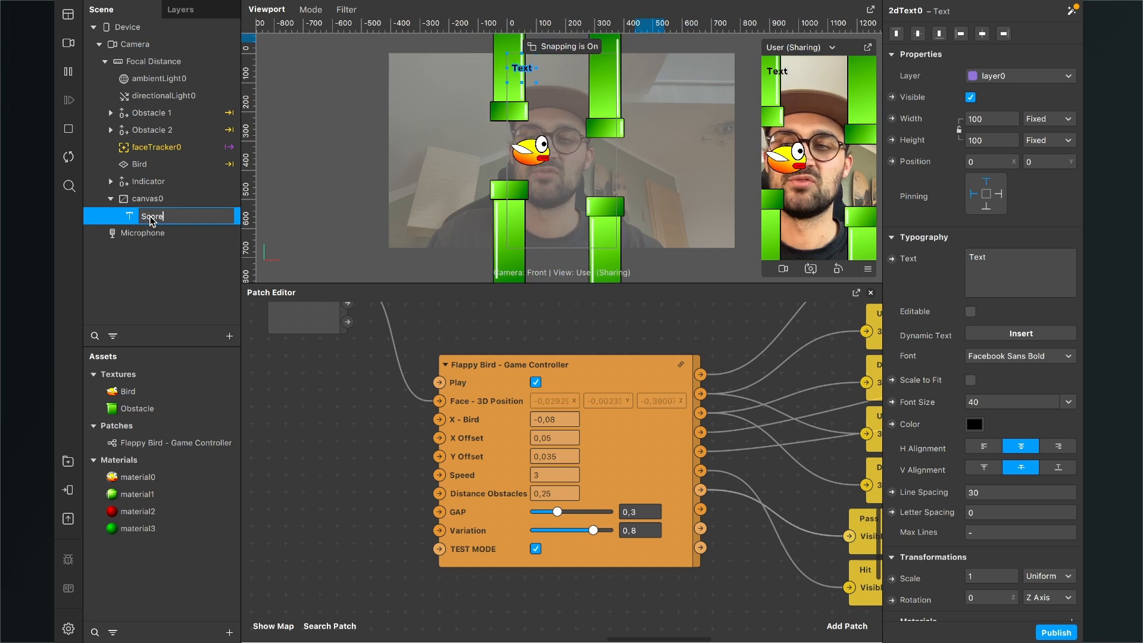
pyautogui.write('core')
pyautogui.press('Return')
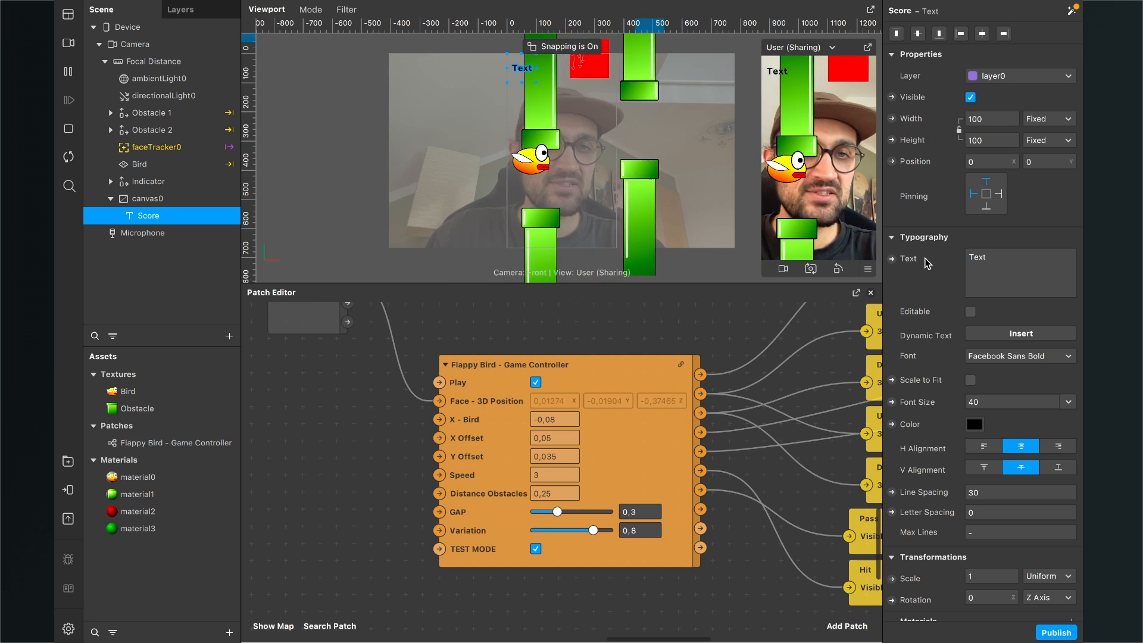
# Step: Create a patch for the Score object's Text property and place it below the Hit patch
pyautogui.click(892, 259)
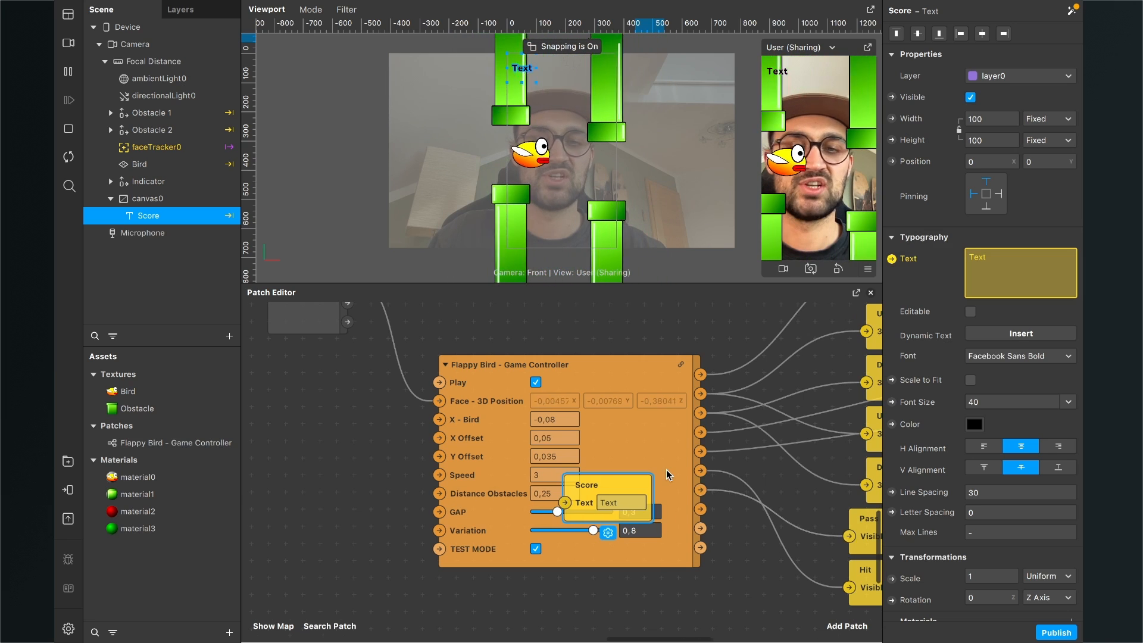
pyautogui.scroll(-3, 666, 469)
pyautogui.hscroll(4, 666, 470)
pyautogui.moveTo(494, 409); pyautogui.dragTo(751, 571)
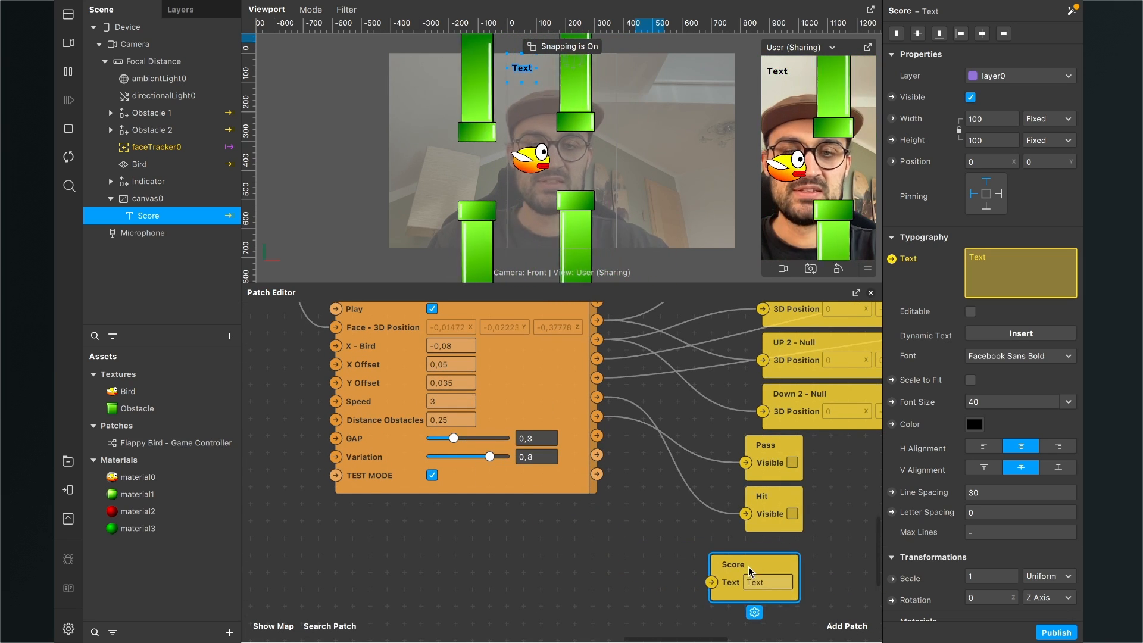
# Step: Connect the Game Controller's Score output to the Text input of the Score patch
pyautogui.hscroll(1, 748, 566)
pyautogui.scroll(2, 591, 509)
pyautogui.keyDown('ctrl'); pyautogui.scroll(-2, 590, 509); pyautogui.keyUp('ctrl')
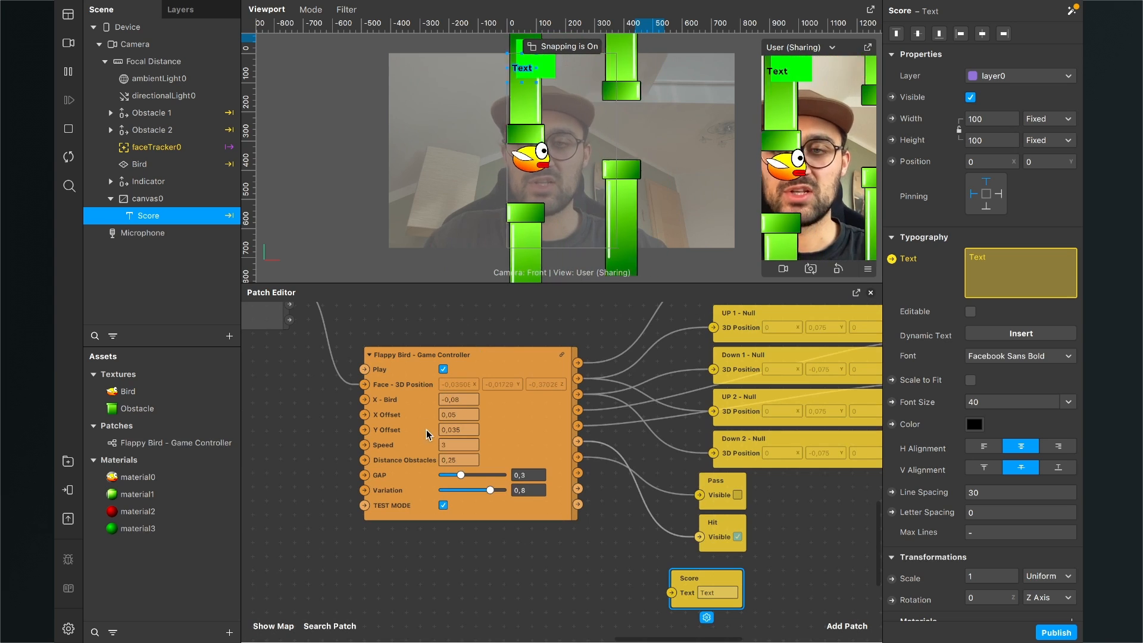
pyautogui.keyDown('ctrl'); pyautogui.scroll(3, 429, 429); pyautogui.keyUp('ctrl')
pyautogui.scroll(-1, 545, 420)
pyautogui.hscroll(2, 544, 420)
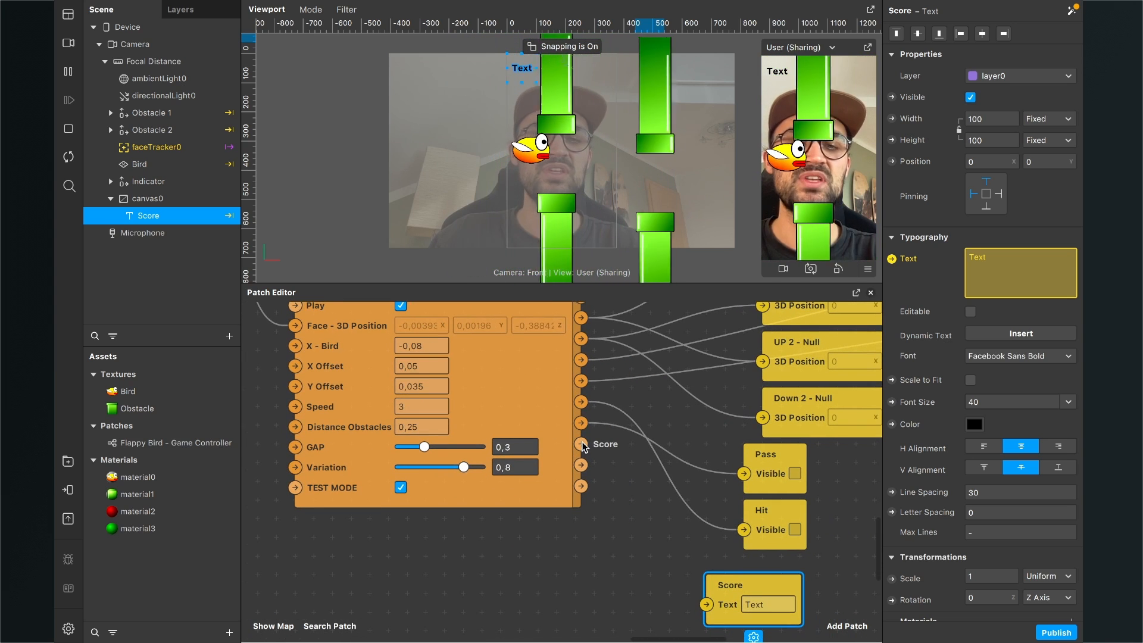
pyautogui.moveTo(582, 445); pyautogui.dragTo(718, 595)
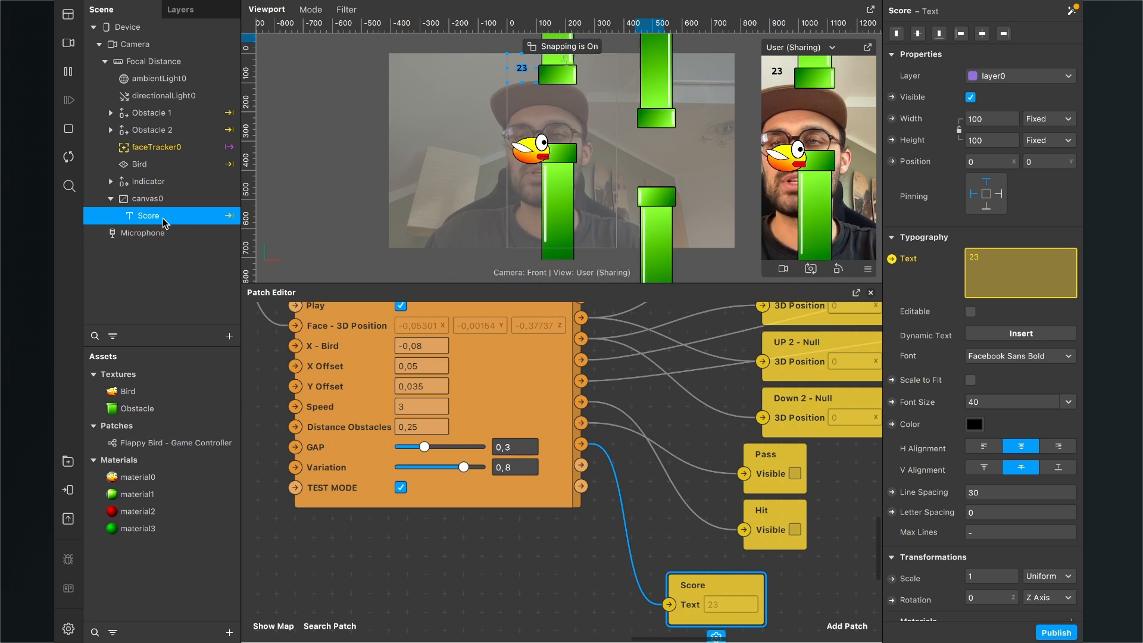
# Step: Make the Score text fill the canvas width, set its font size to 80 and colour it white
pyautogui.click(989, 120)
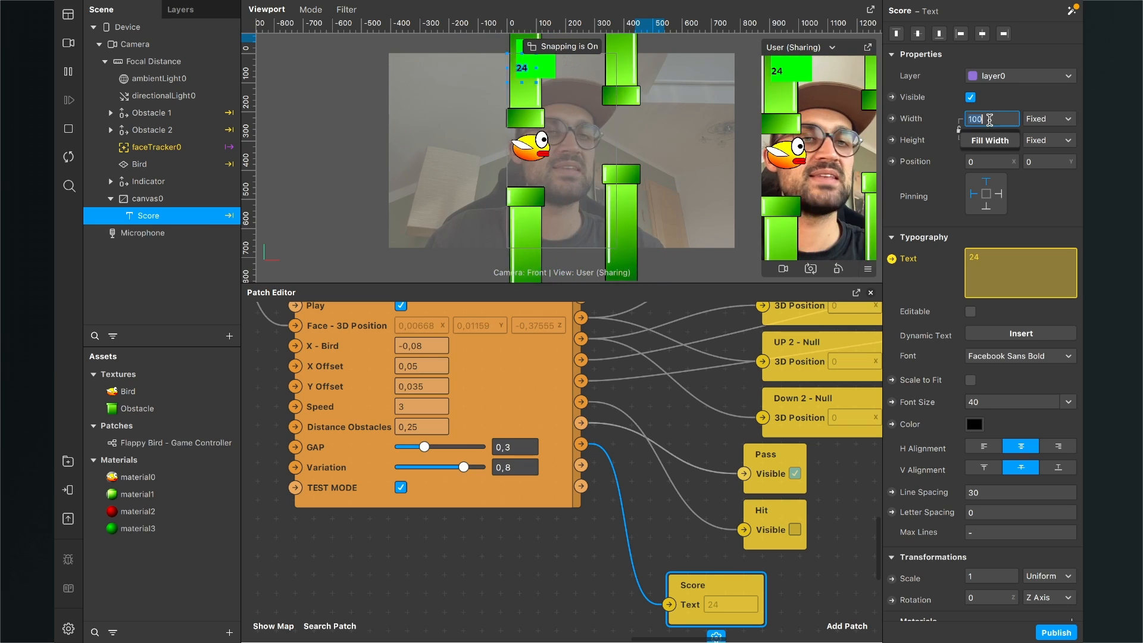
pyautogui.click(989, 140)
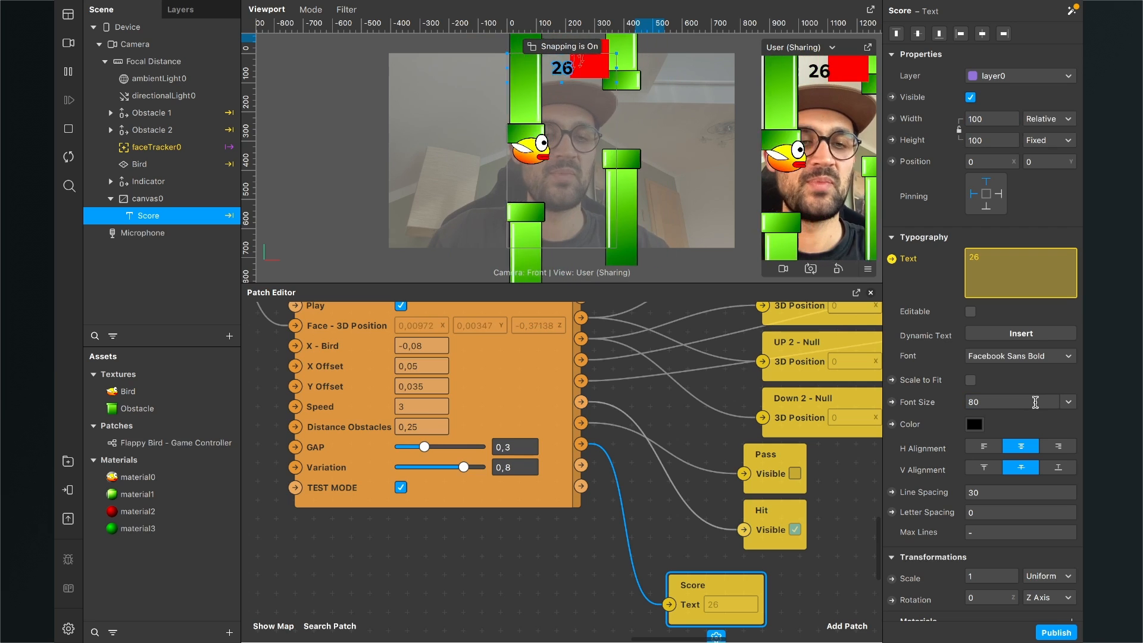
pyautogui.click(973, 425)
pyautogui.click(283, 357)
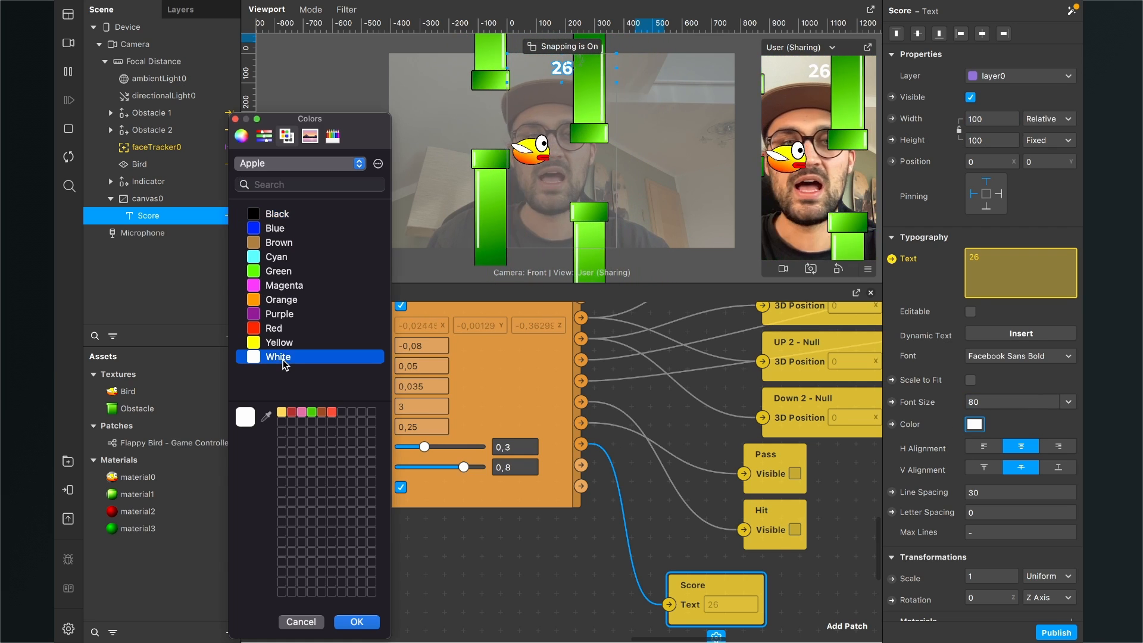
pyautogui.click(357, 622)
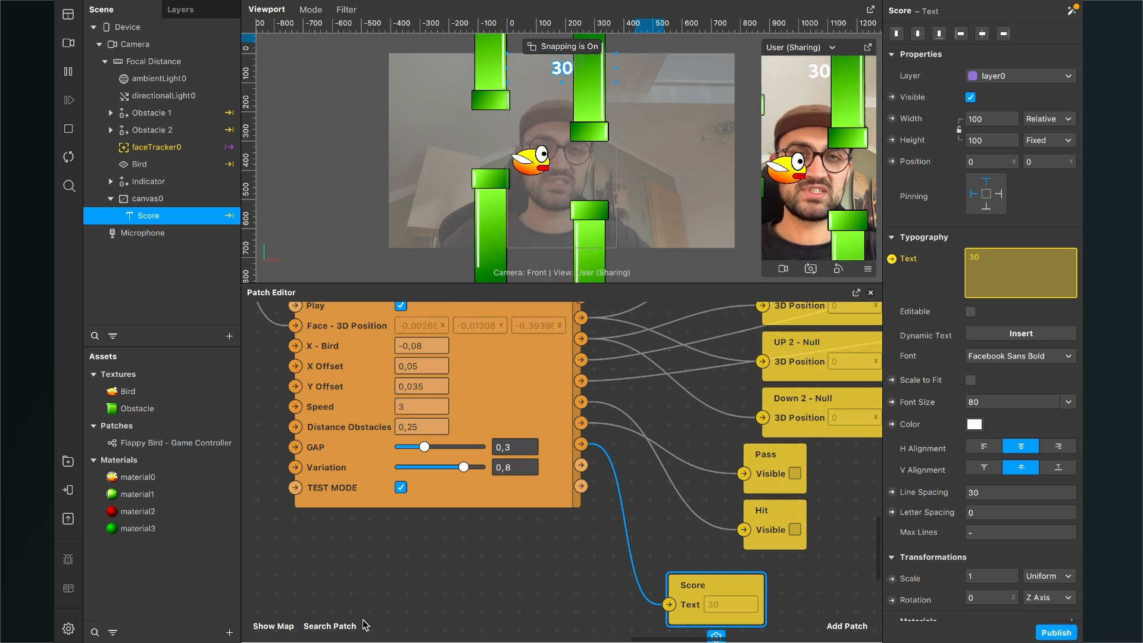
# Step: Create a patch for the Bird's Visible property and connect the Game Controller's Visibility Bird output to it
pyautogui.scroll(-3, 537, 559)
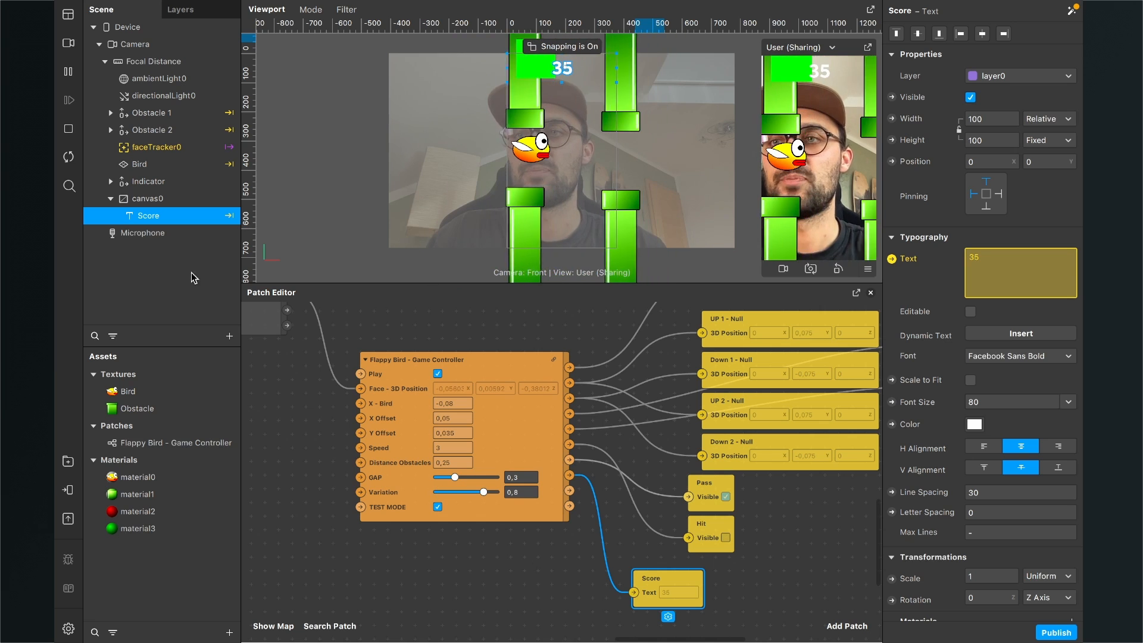
pyautogui.click(140, 165)
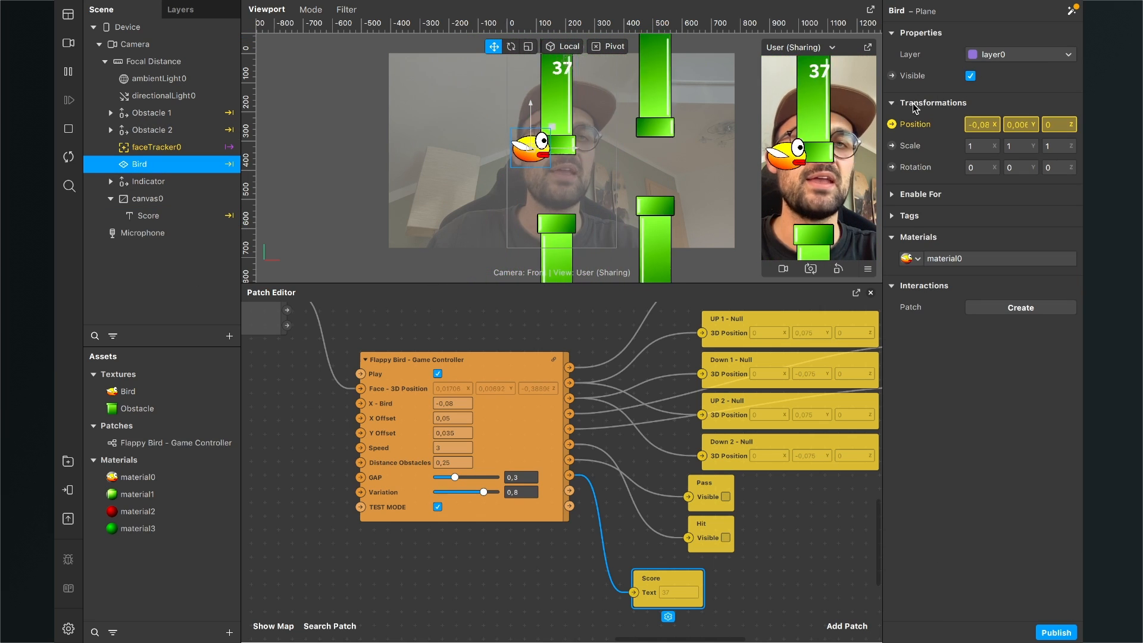
pyautogui.click(893, 76)
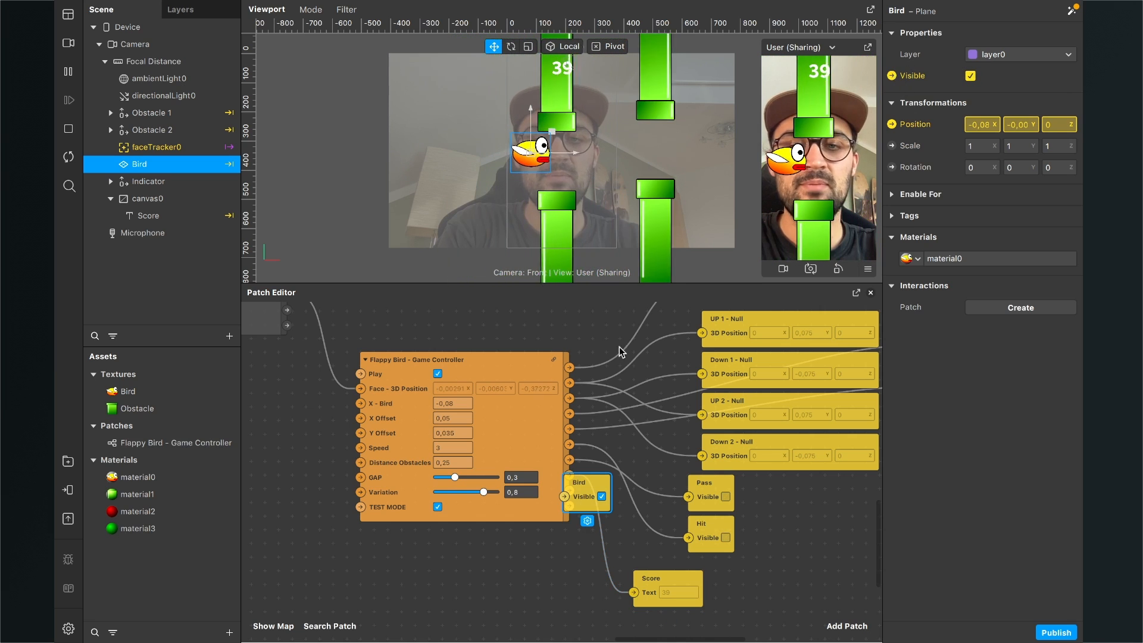
pyautogui.hscroll(3, 588, 526)
pyautogui.scroll(2, 588, 527)
pyautogui.moveTo(486, 535); pyautogui.dragTo(733, 549)
pyautogui.scroll(-2, 733, 549)
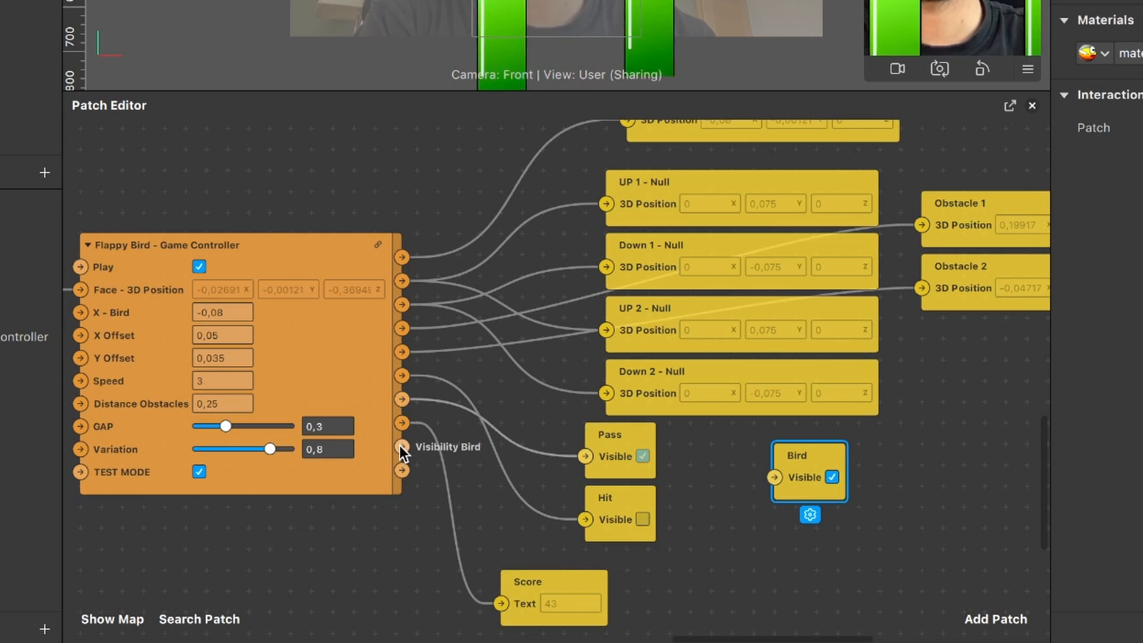
pyautogui.moveTo(402, 446); pyautogui.dragTo(791, 524)
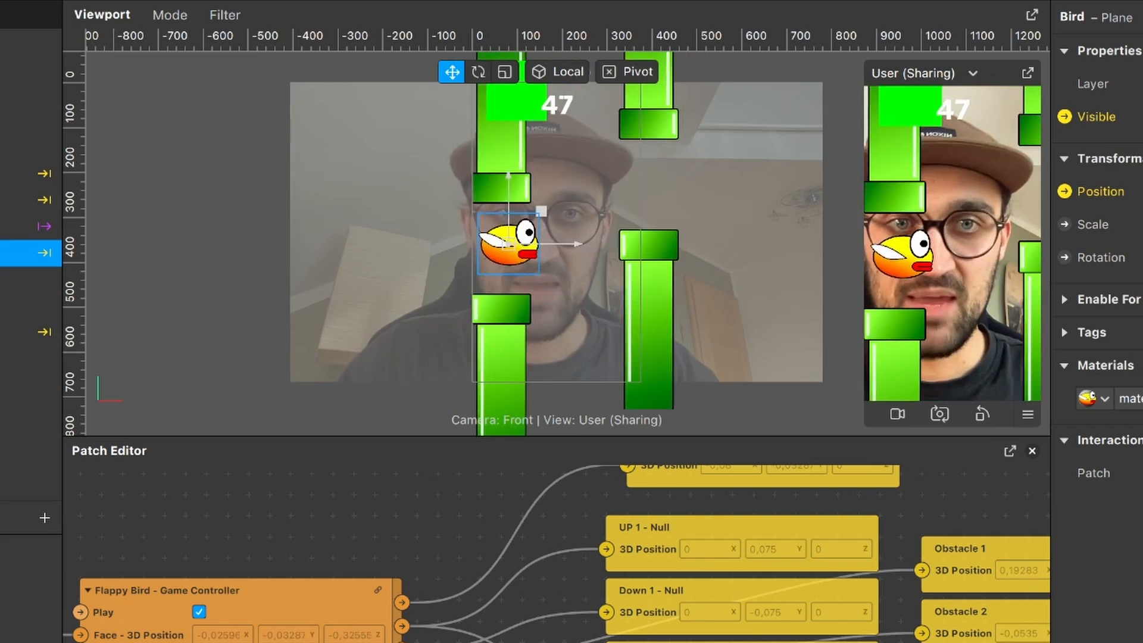
# Step: Switch the Game Controller's TEST MODE off and back on to try out the bird's visibility
pyautogui.hscroll(-3, 263, 595)
pyautogui.scroll(4, 263, 595)
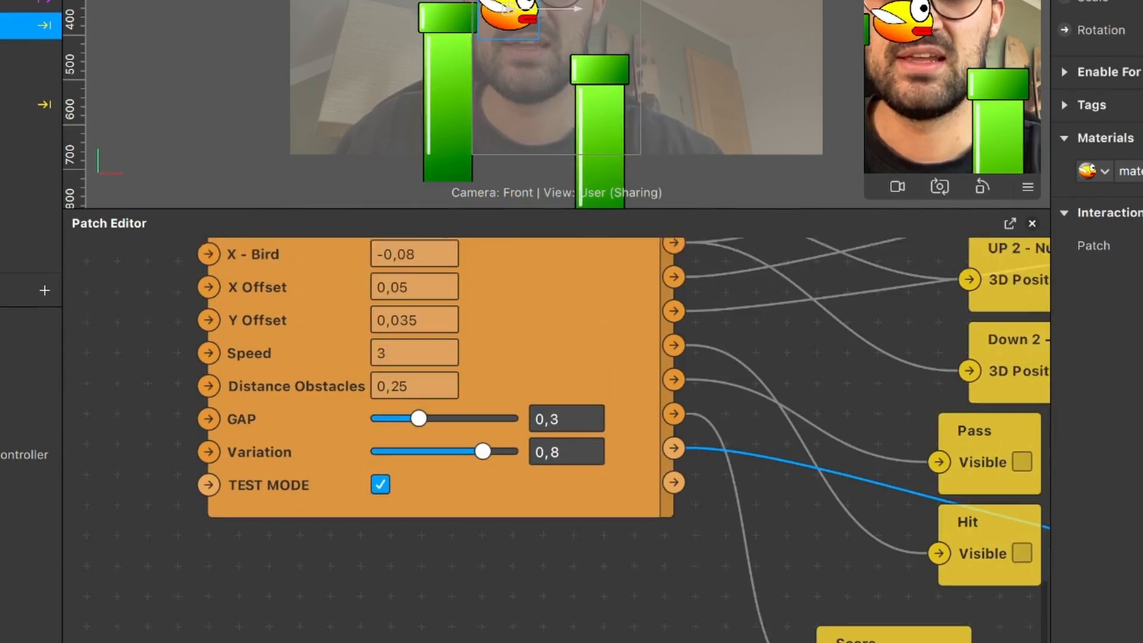
pyautogui.scroll(3, 360, 630)
pyautogui.scroll(-1, 359, 629)
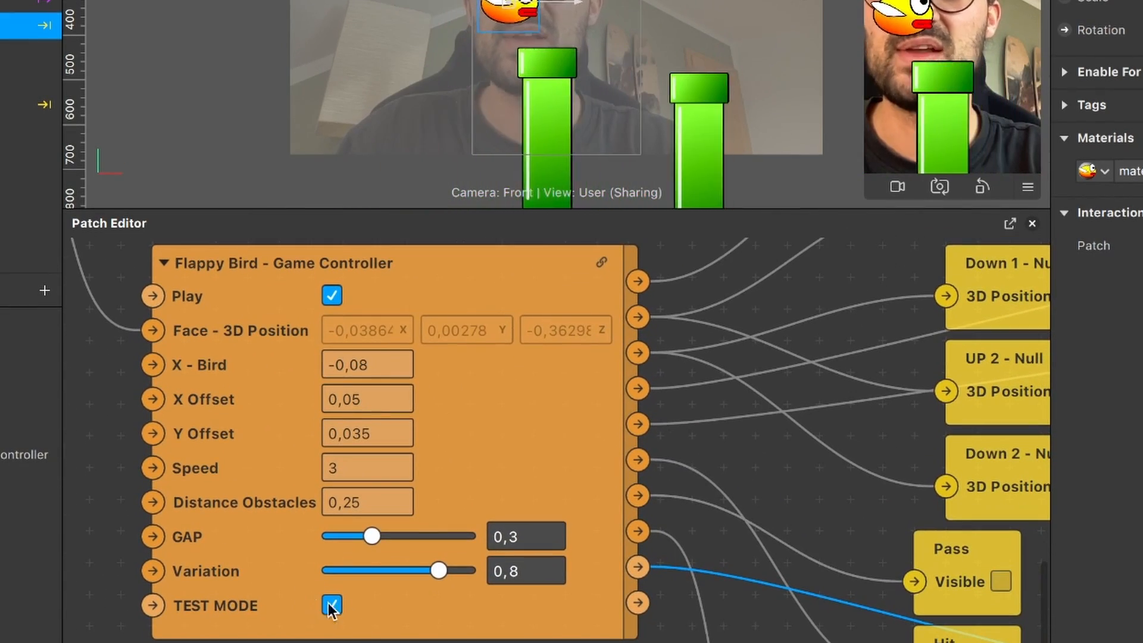
pyautogui.scroll(1, 358, 604)
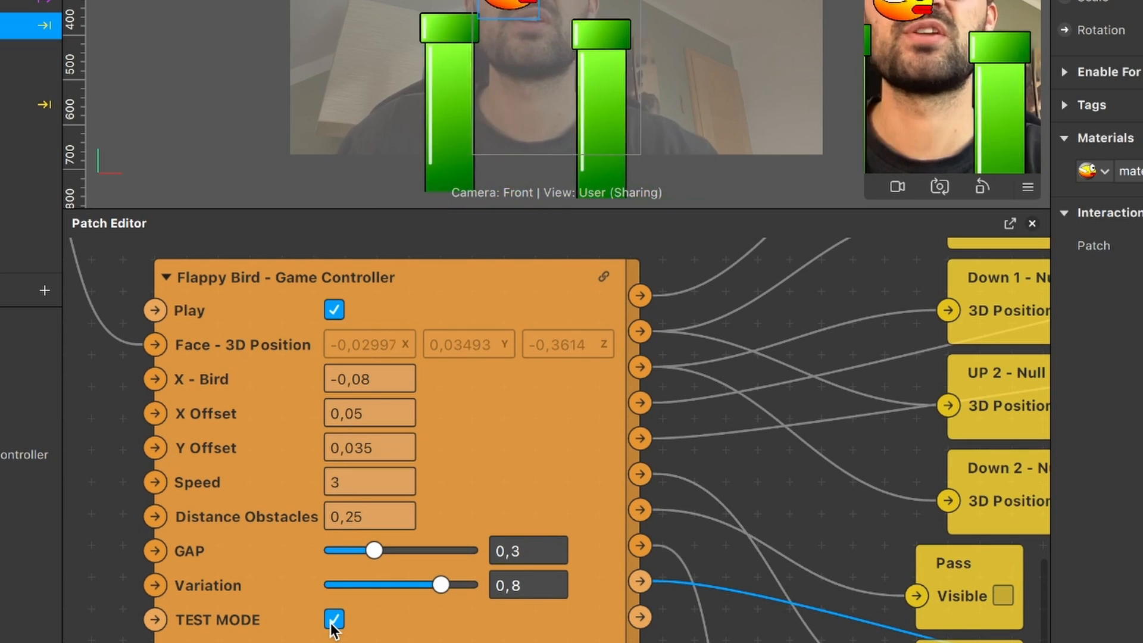
pyautogui.click(331, 624)
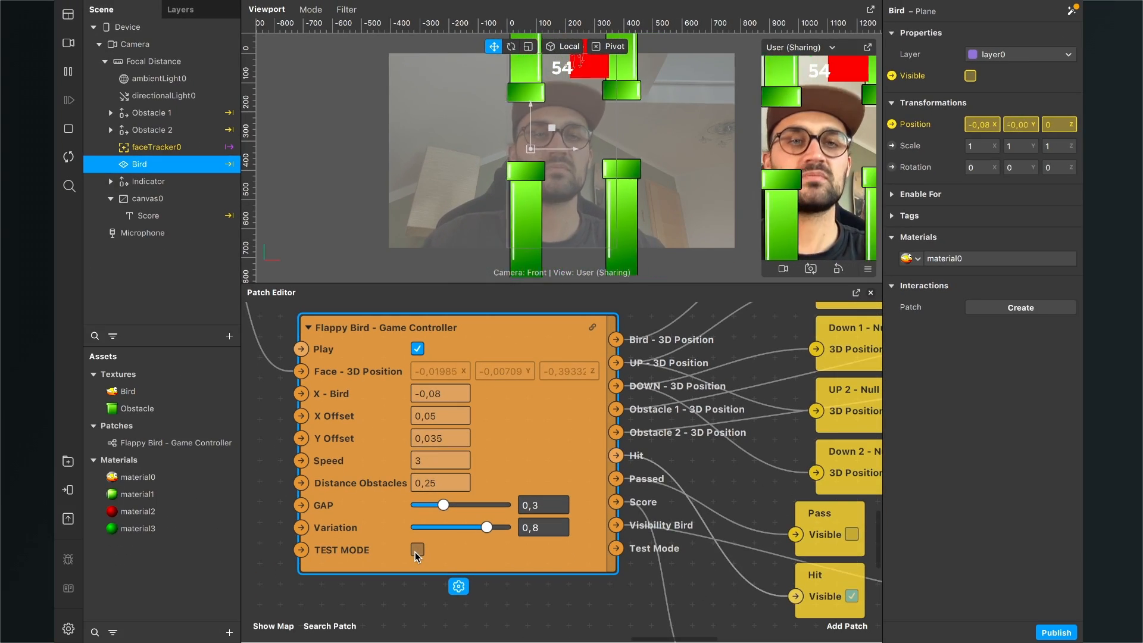
pyautogui.click(393, 632)
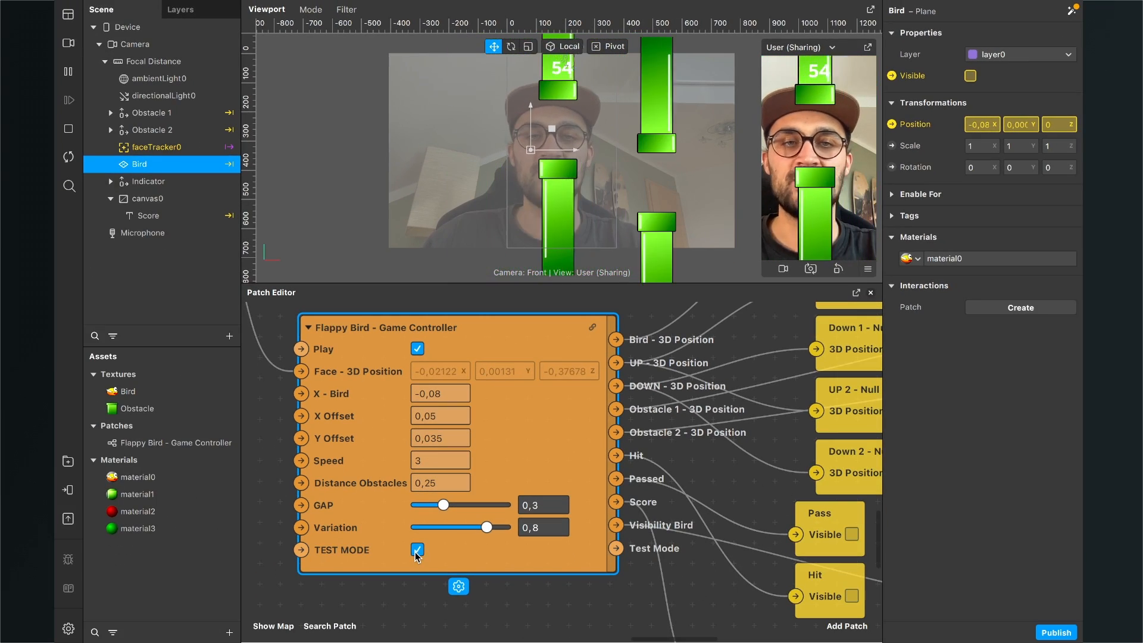
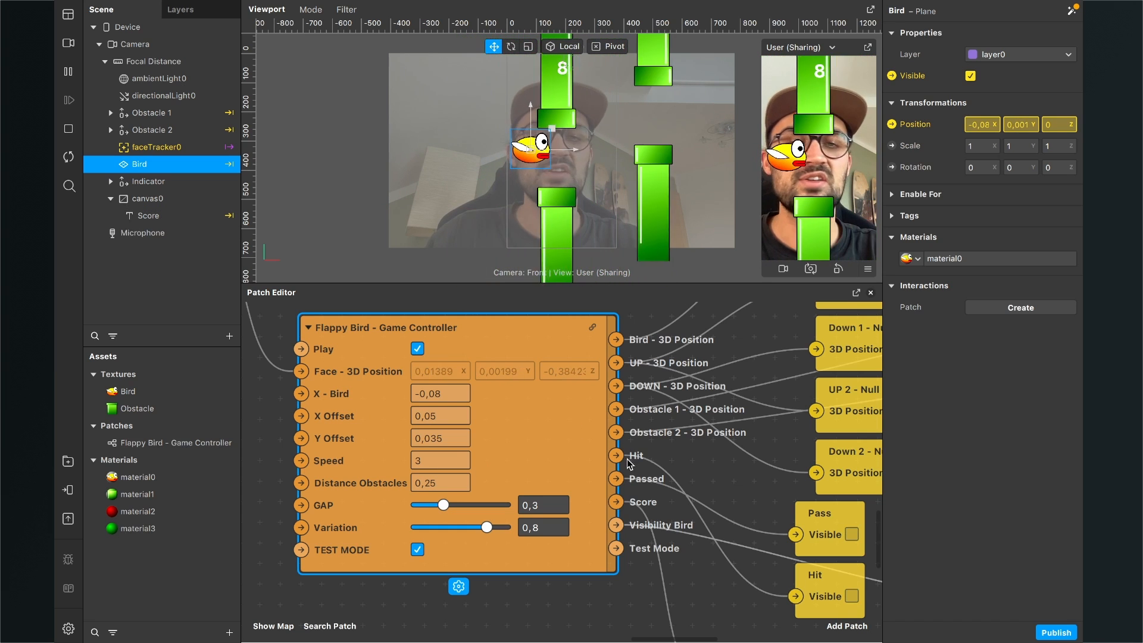
# Step: Tune the Game Controller's obstacles, trying several GAP and Variation values and settling on GAP 0,322 and Variation 0,89371
pyautogui.scroll(-3, 626, 459)
pyautogui.scroll(1, 622, 463)
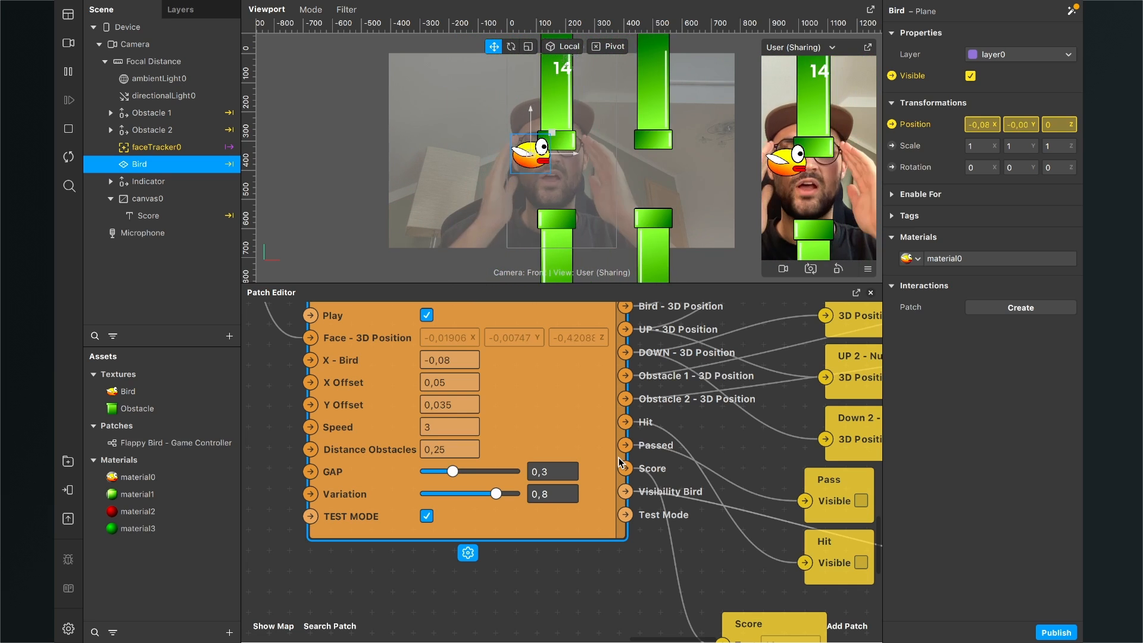
pyautogui.scroll(2, 573, 474)
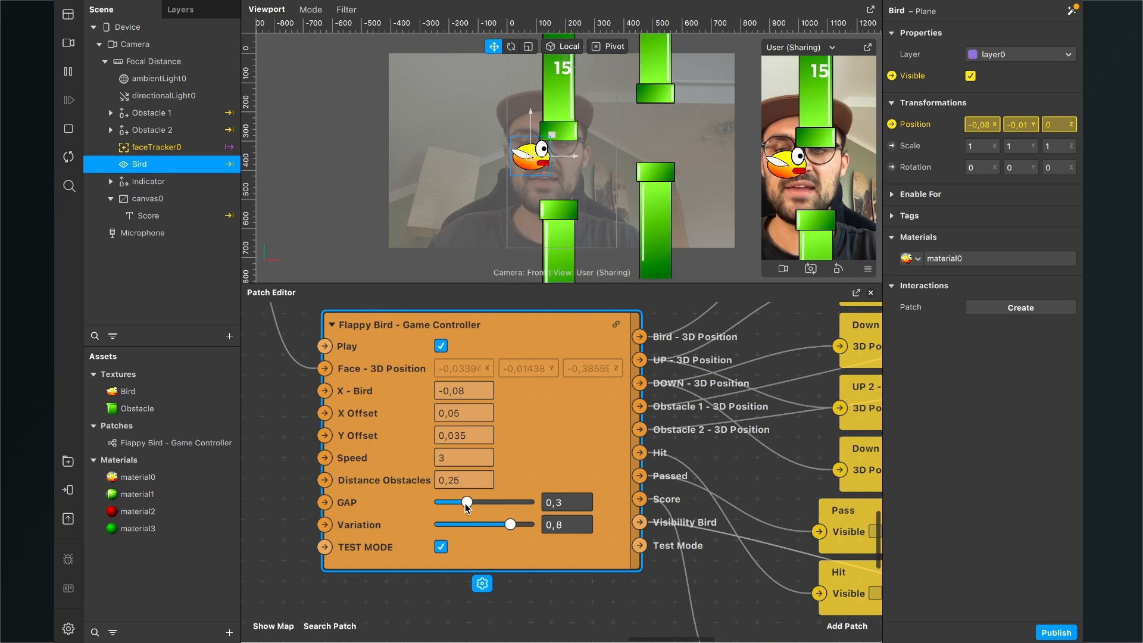
pyautogui.moveTo(467, 505); pyautogui.dragTo(488, 505)
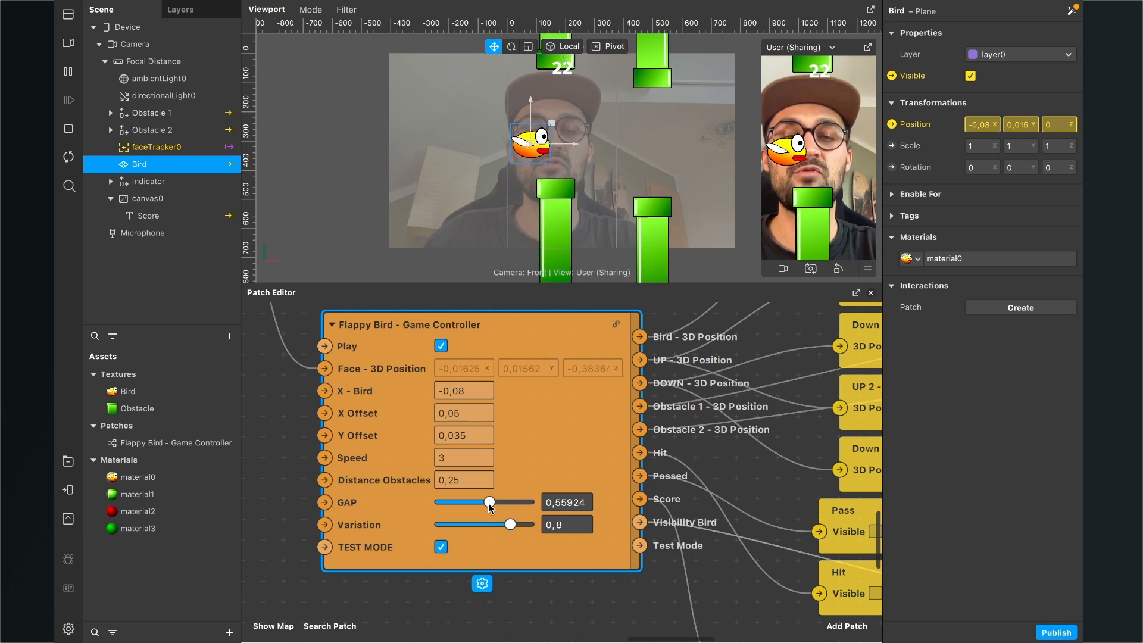
pyautogui.moveTo(488, 503); pyautogui.dragTo(457, 505)
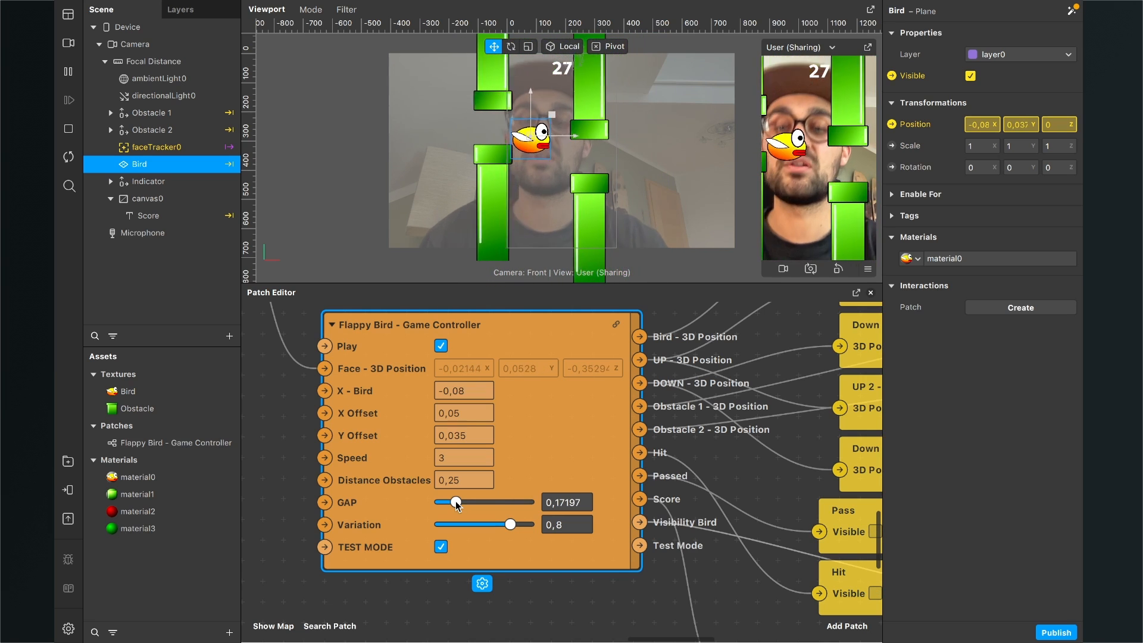
pyautogui.moveTo(457, 503); pyautogui.dragTo(469, 499)
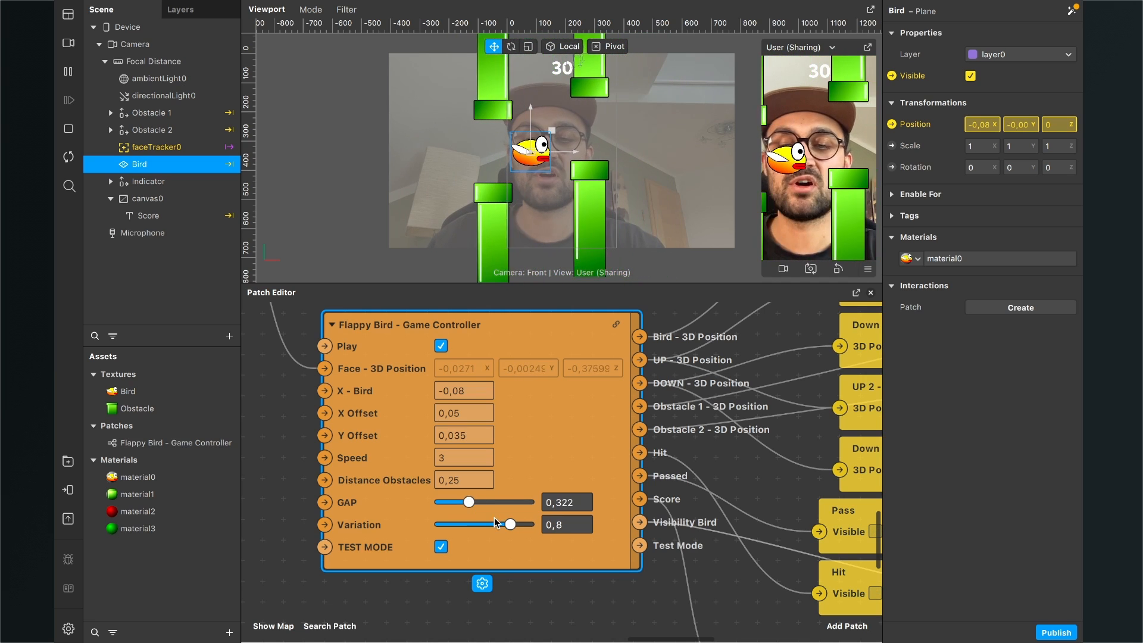
pyautogui.moveTo(506, 522); pyautogui.dragTo(438, 522)
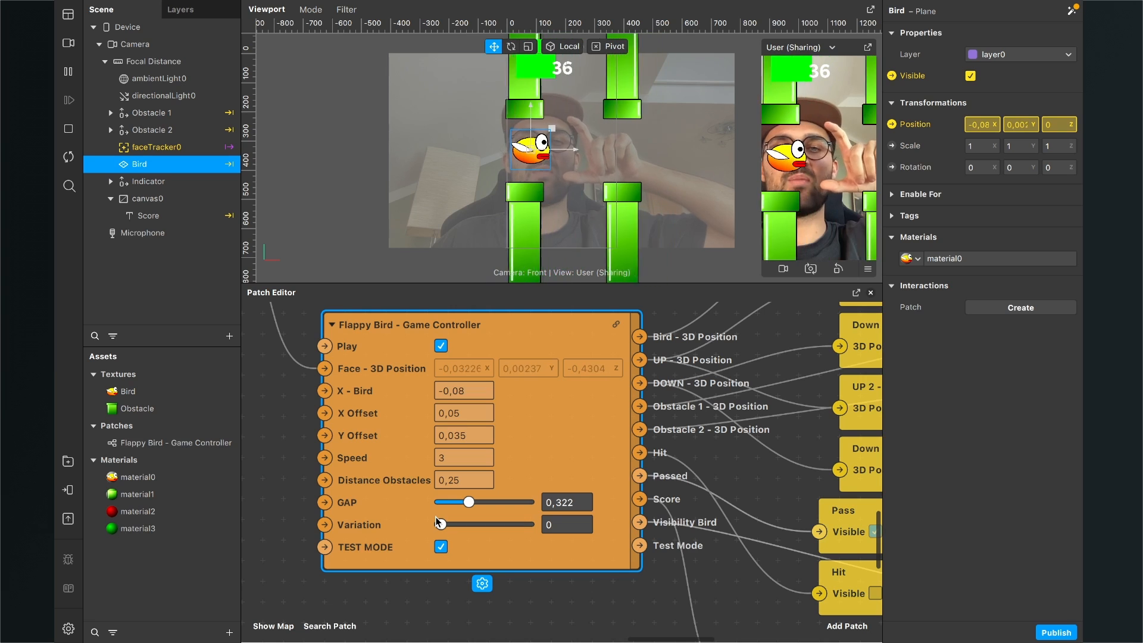
pyautogui.moveTo(439, 523); pyautogui.dragTo(516, 521)
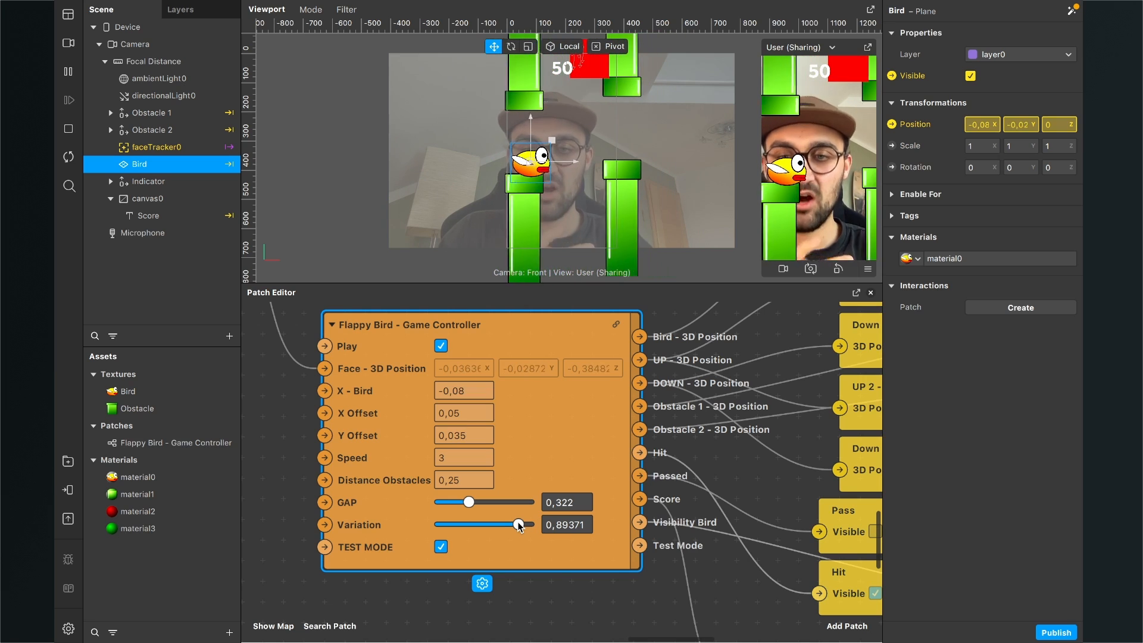
# Step: Adjust the Game Controller's Speed, trying 1 and settling on 5
pyautogui.click(459, 461)
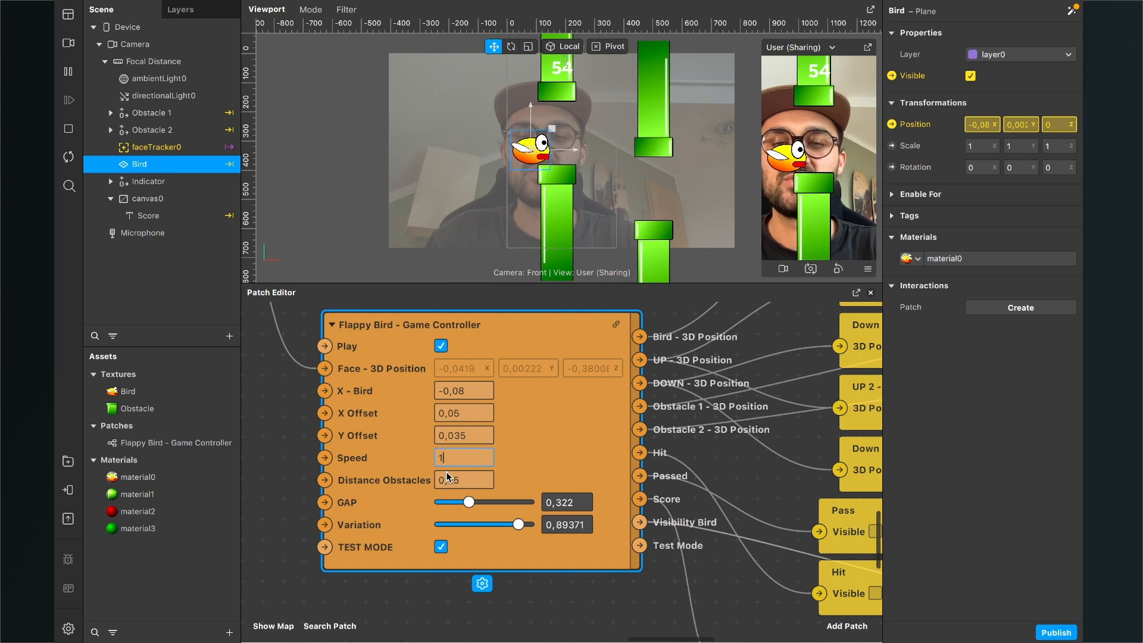
pyautogui.press('Return')
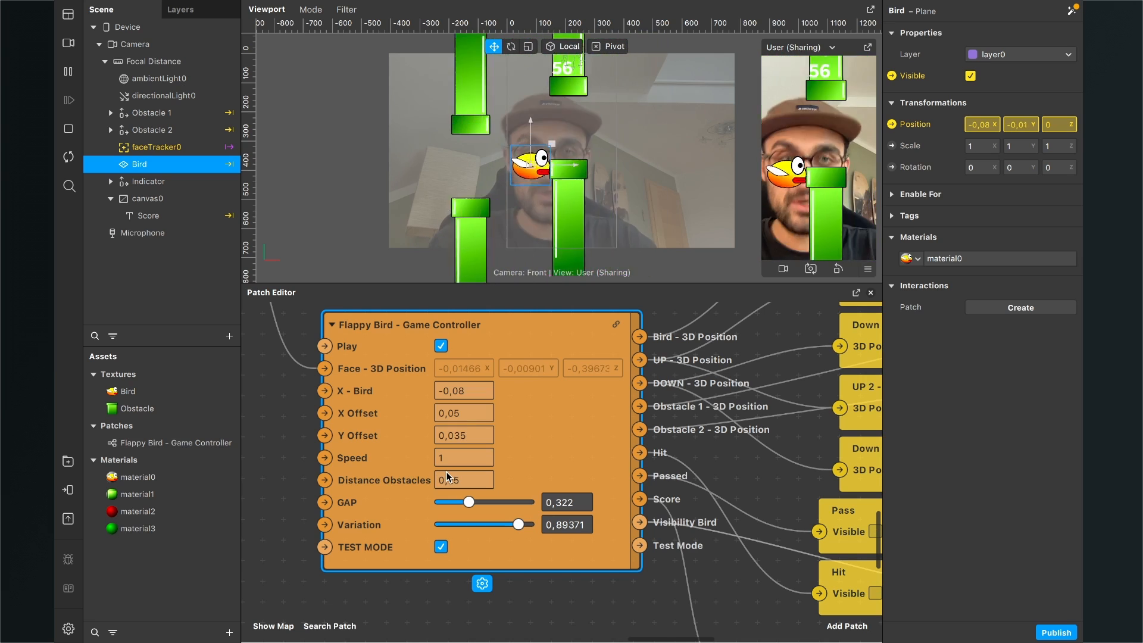
pyautogui.doubleClick(459, 457)
pyautogui.write('5')
pyautogui.press('Return')
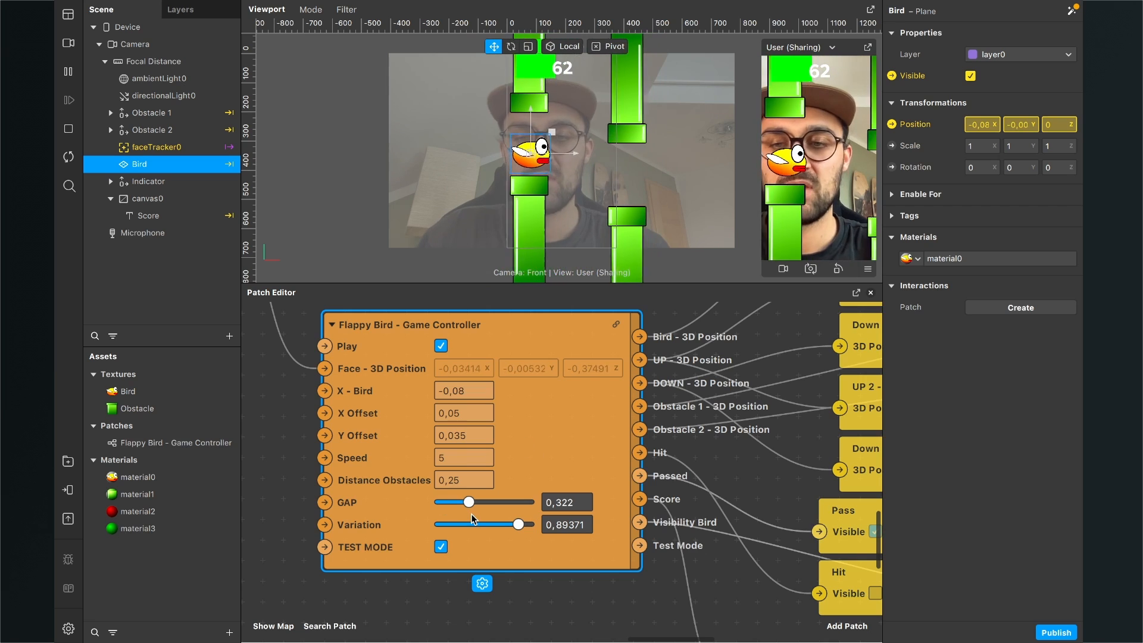
# Step: Try a Distance Obstacles value of 0,4 on the Game Controller and set it back to 0,25
pyautogui.hscroll(-3, 472, 512)
pyautogui.scroll(-1, 472, 512)
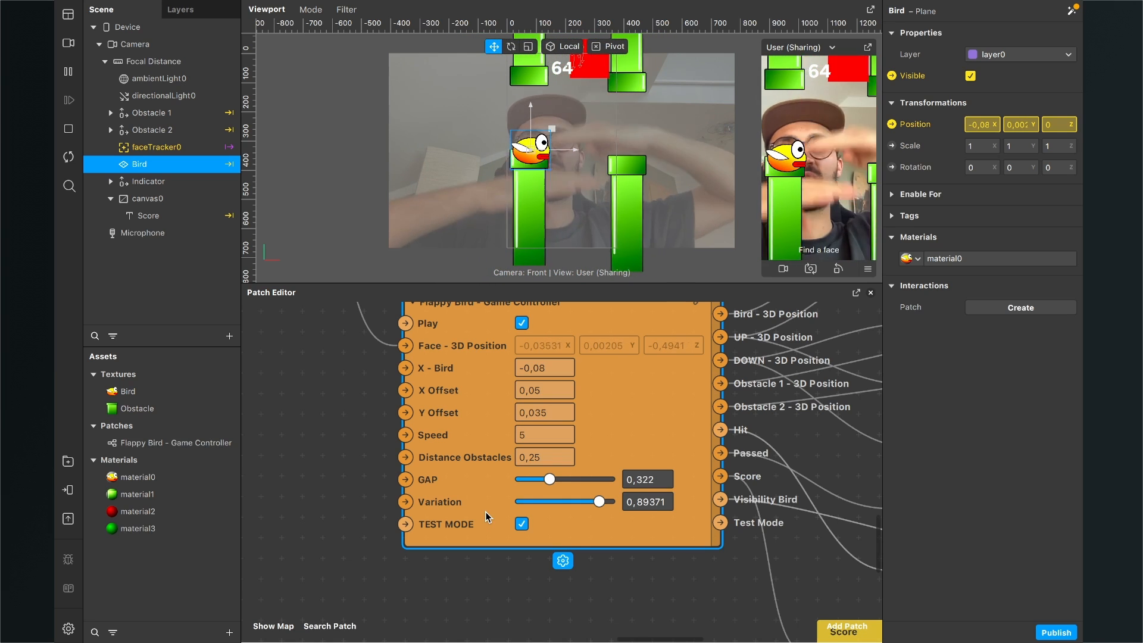
pyautogui.click(552, 457)
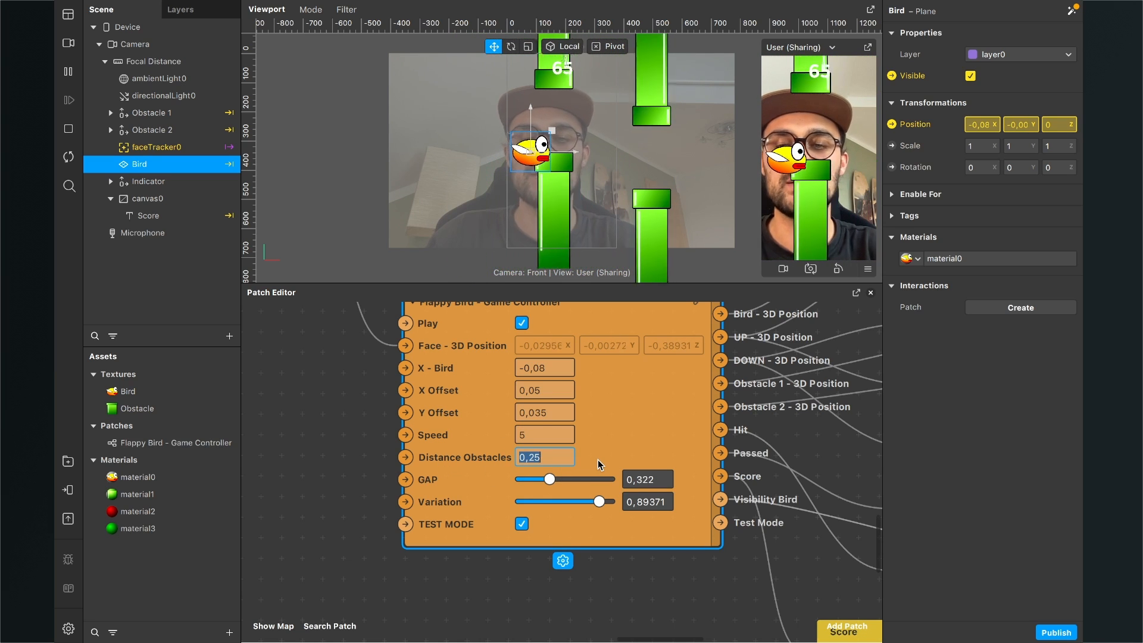
pyautogui.write('0,2')
pyautogui.press('BackSpace')
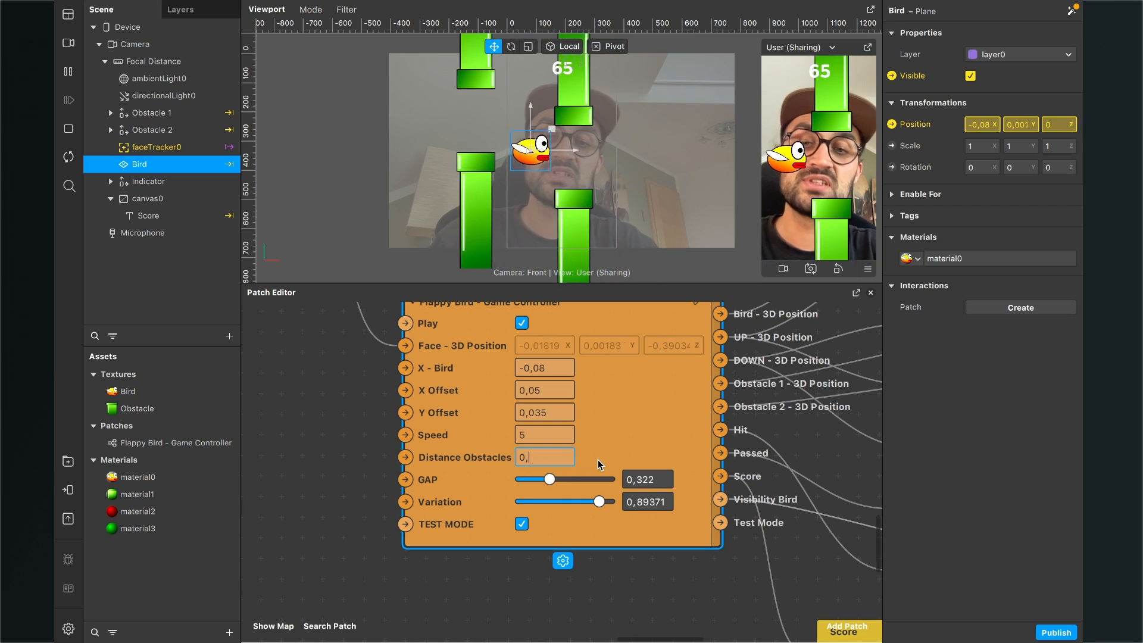
pyautogui.write('4')
pyautogui.press('Return')
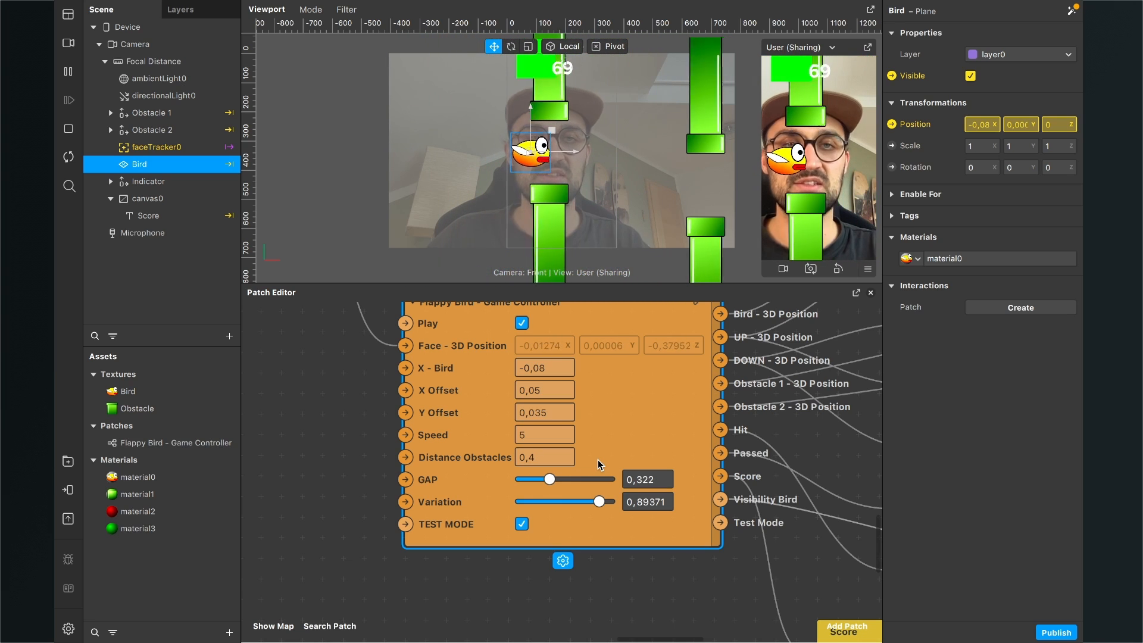
pyautogui.click(562, 456)
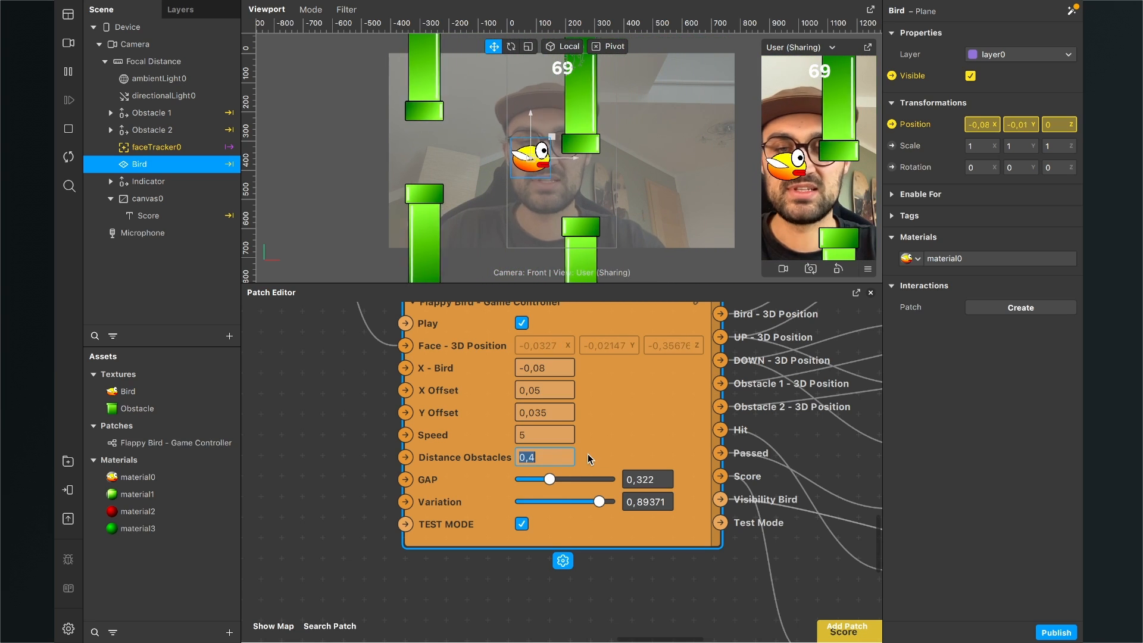
pyautogui.press('Right')
pyautogui.press('BackSpace')
pyautogui.write('25')
pyautogui.press('Return')
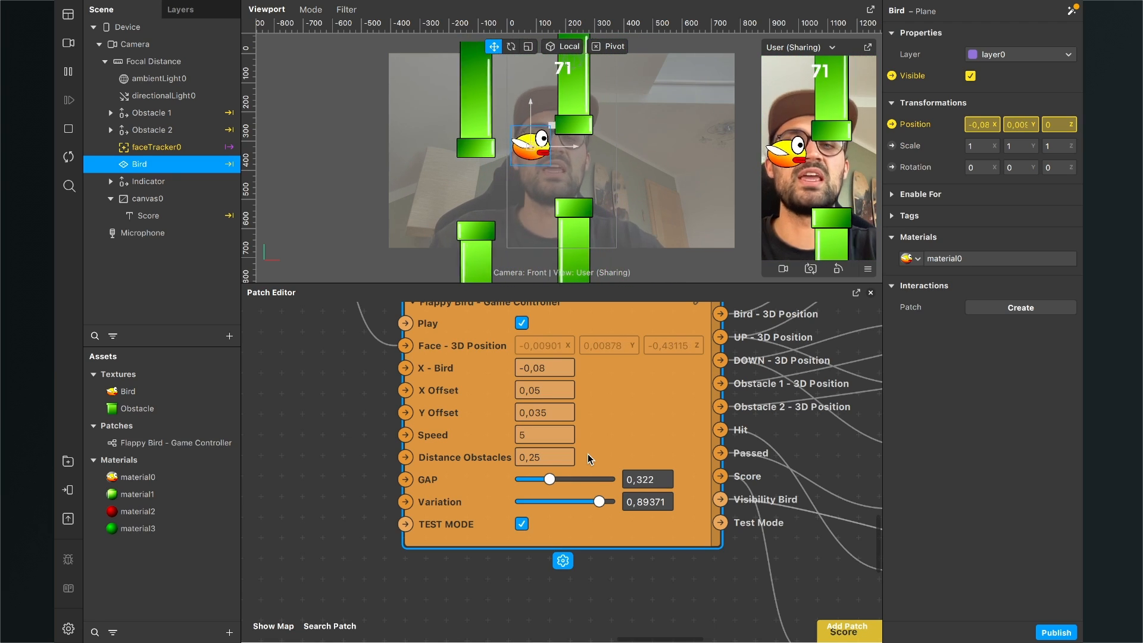
# Step: Add a Screen Tap patch and place it in the empty area before the Game Controller's inputs
pyautogui.moveTo(377, 357); pyautogui.dragTo(451, 395)
pyautogui.scroll(-3, 450, 390)
pyautogui.hscroll(-3, 451, 390)
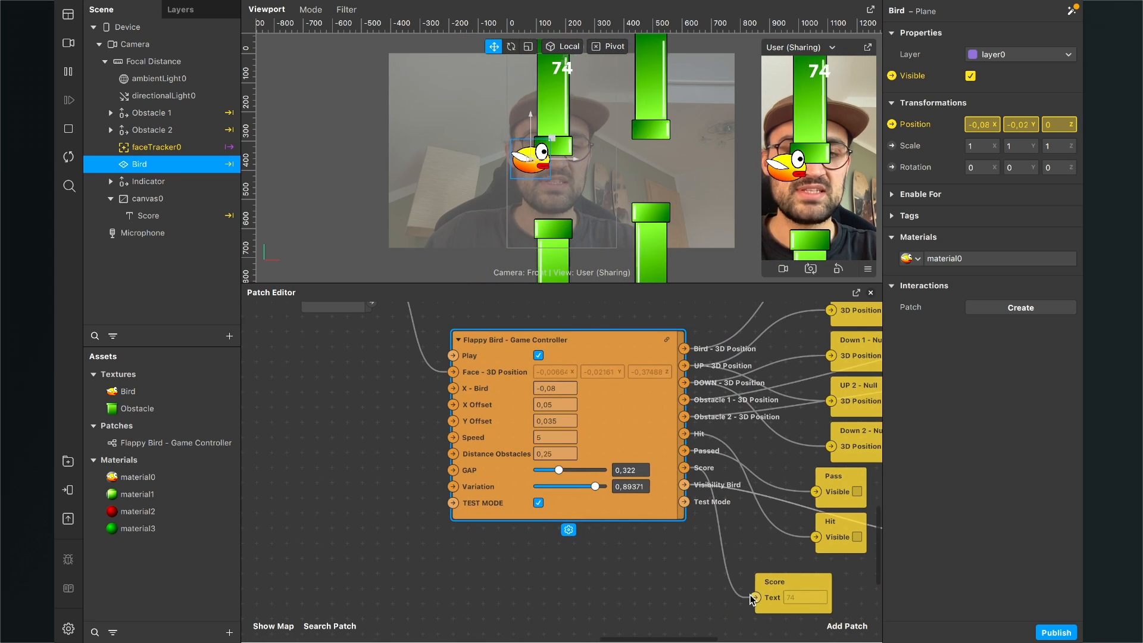
pyautogui.hscroll(3, 827, 599)
pyautogui.scroll(-1, 827, 598)
pyautogui.click(846, 625)
pyautogui.write('scre')
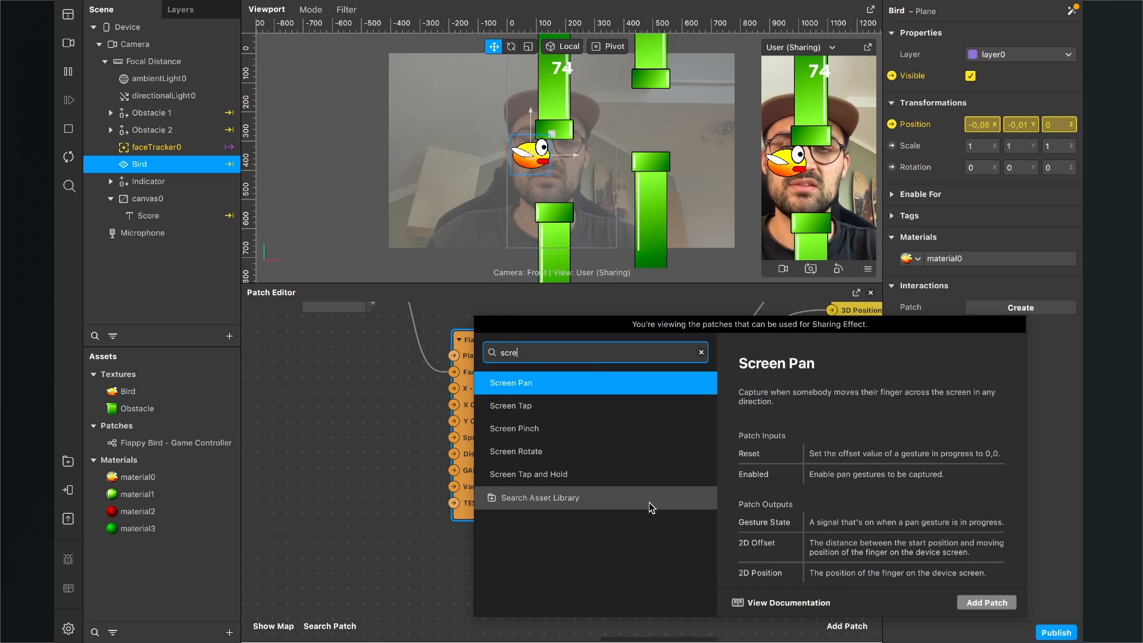
pyautogui.press('Down')
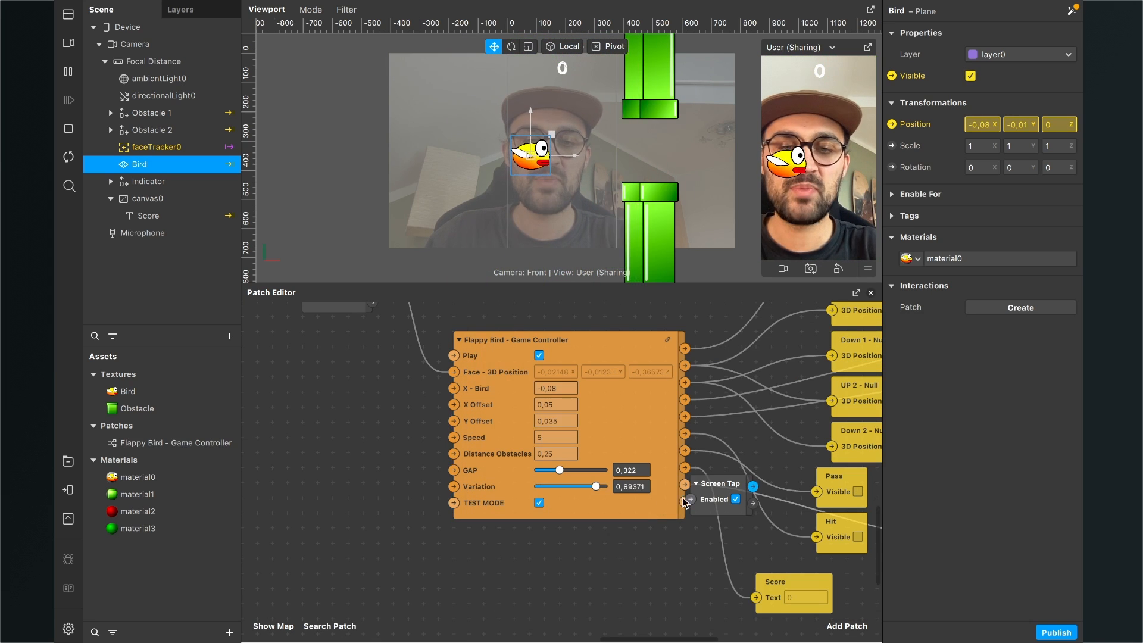
pyautogui.moveTo(684, 502); pyautogui.dragTo(243, 454)
pyautogui.hscroll(-5, 322, 449)
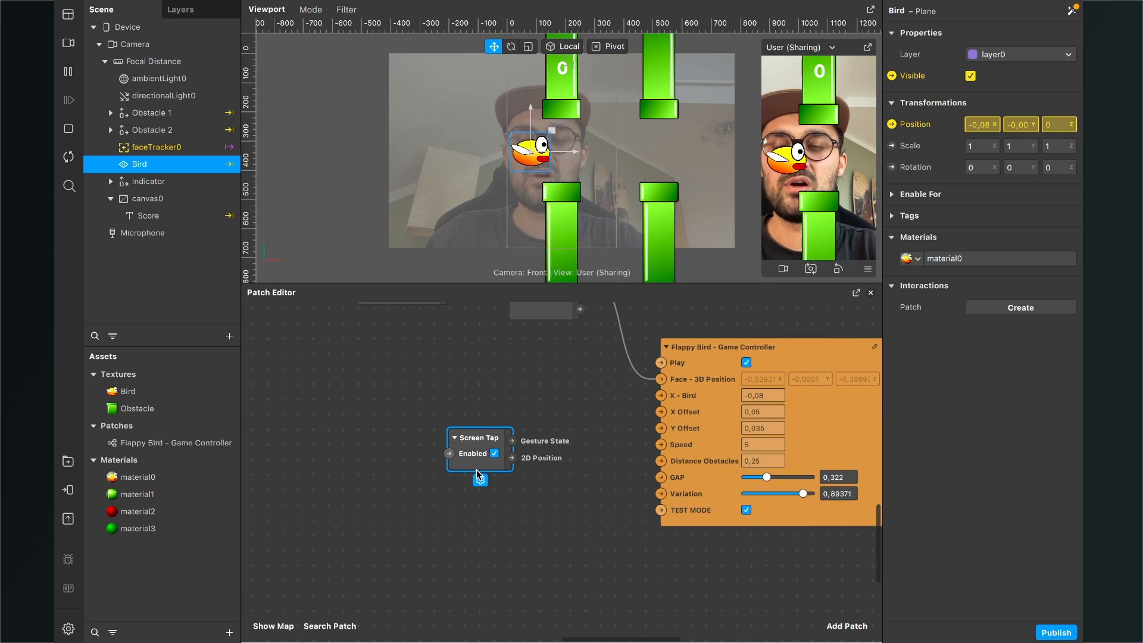
pyautogui.moveTo(476, 469); pyautogui.dragTo(372, 438)
# Step: Add a Switch patch and place it between the Screen Tap patch and the Game Controller
pyautogui.click(846, 626)
pyautogui.write('s')
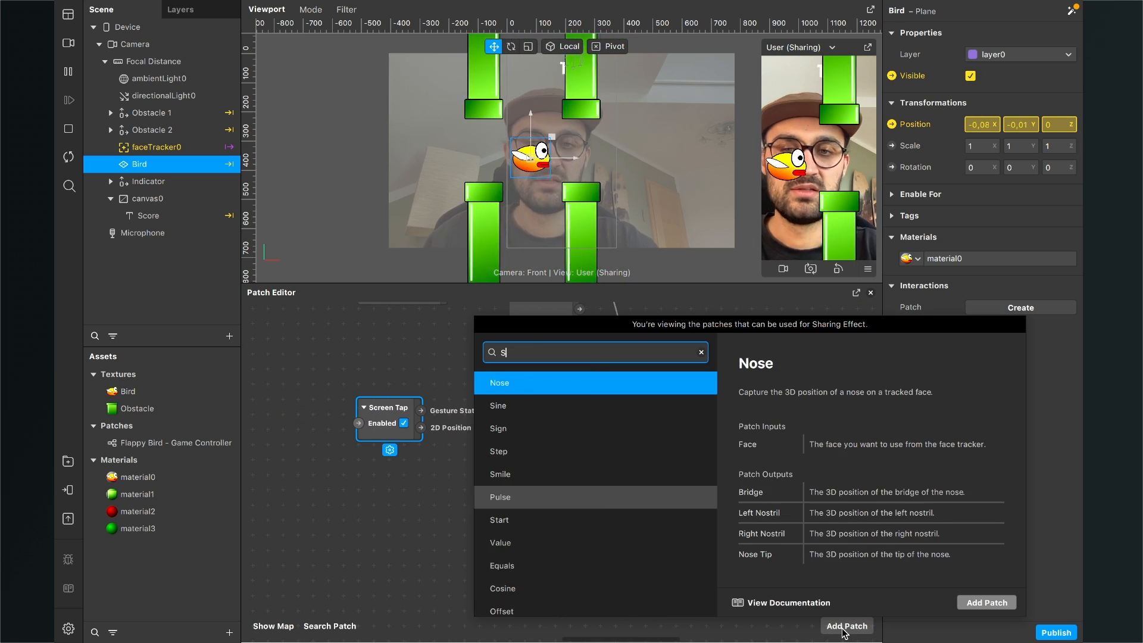
pyautogui.write('wi')
pyautogui.press('Return')
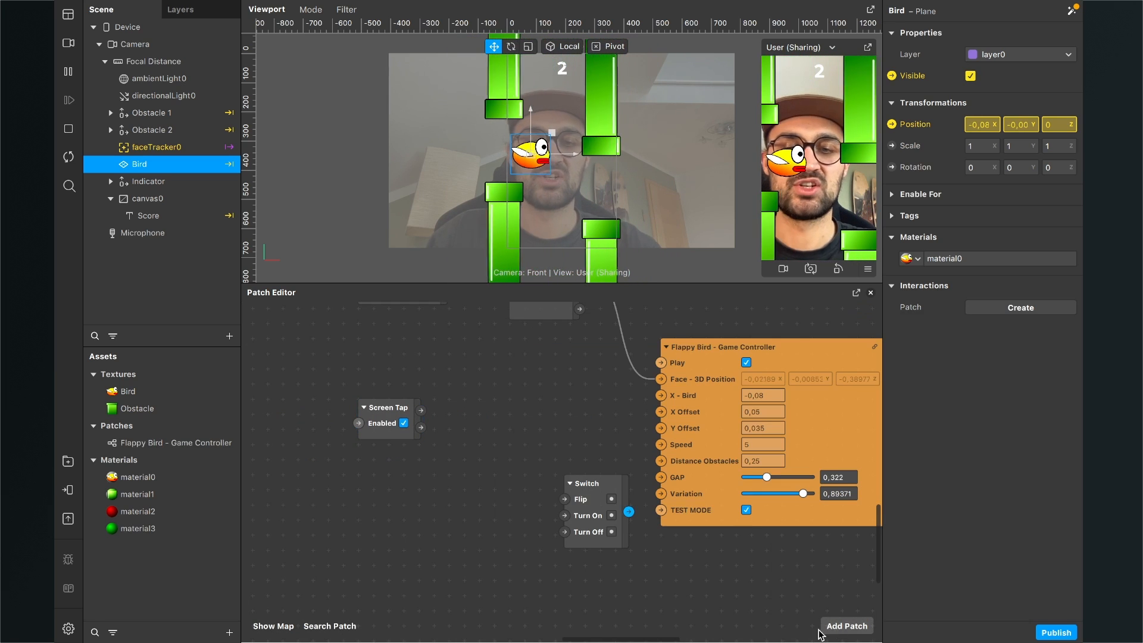
pyautogui.moveTo(583, 479); pyautogui.dragTo(496, 381)
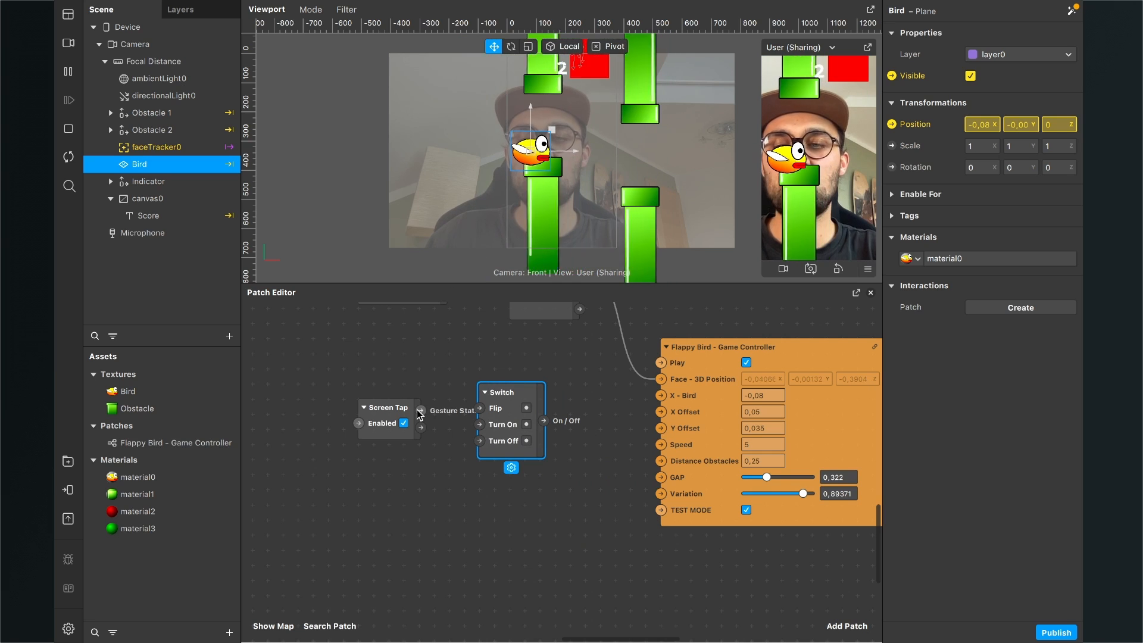
# Step: Connect the Screen Tap's Gesture State to the Switch's Turn On, and the Switch's On / Off output to the Game Controller's Play
pyautogui.moveTo(420, 410); pyautogui.dragTo(475, 430)
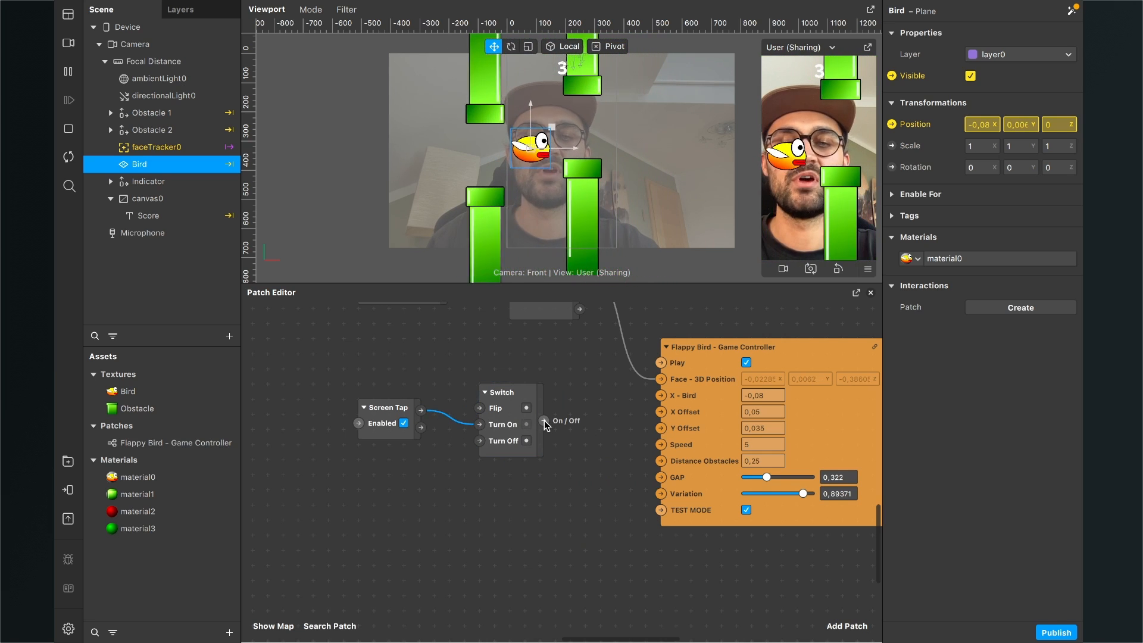
pyautogui.moveTo(544, 420); pyautogui.dragTo(664, 362)
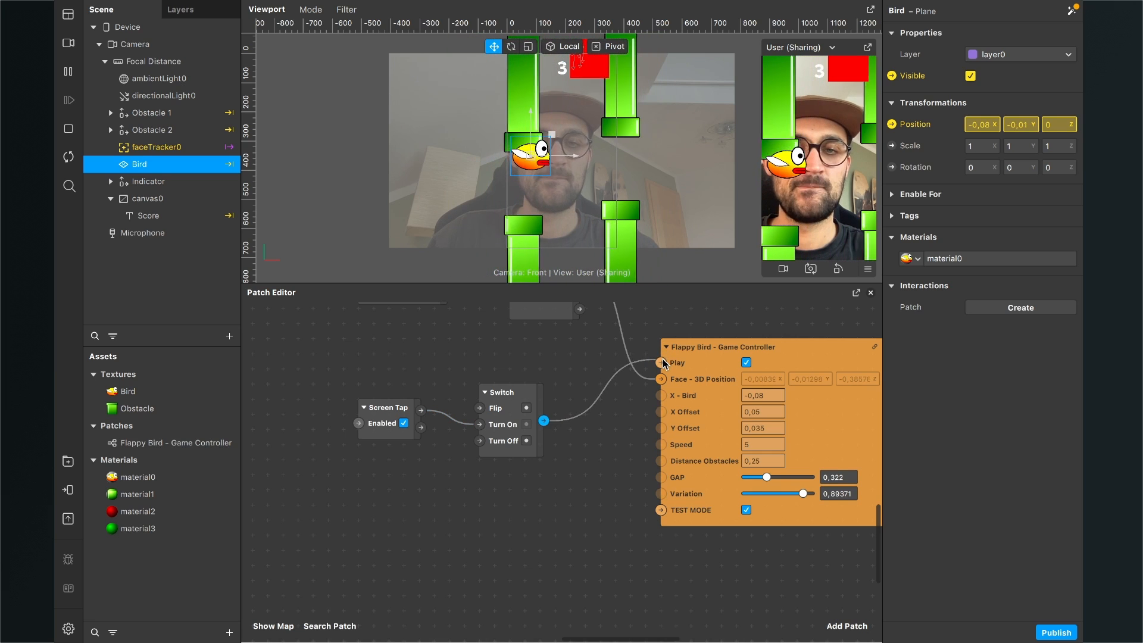
pyautogui.hscroll(3, 664, 386)
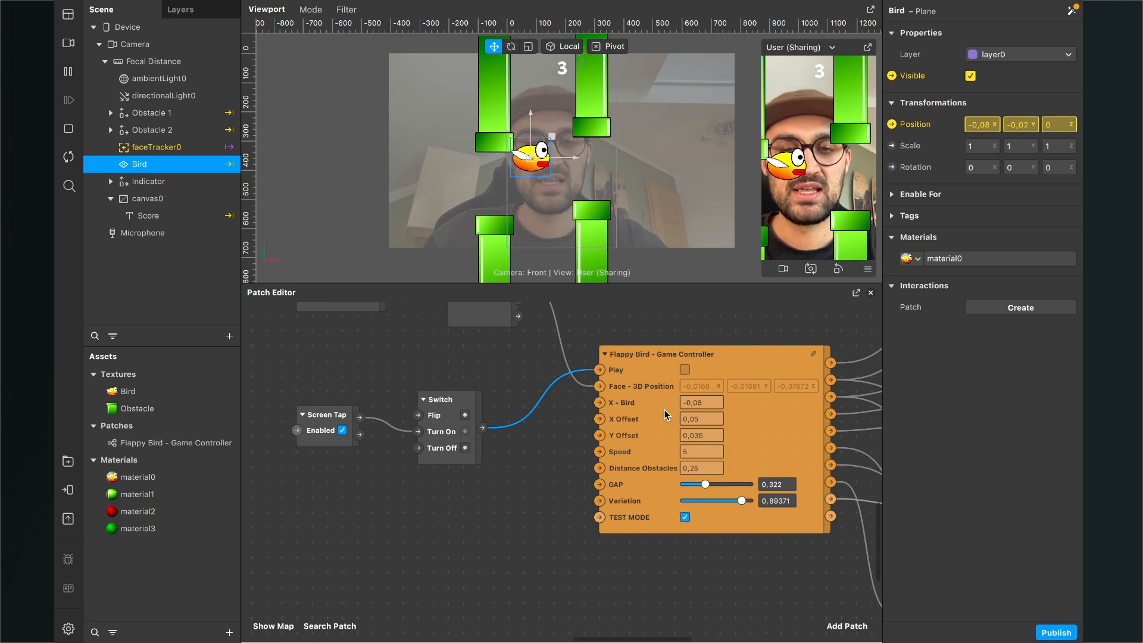
# Step: Turn off the Game Controller's TEST MODE and restart the effect
pyautogui.click(685, 518)
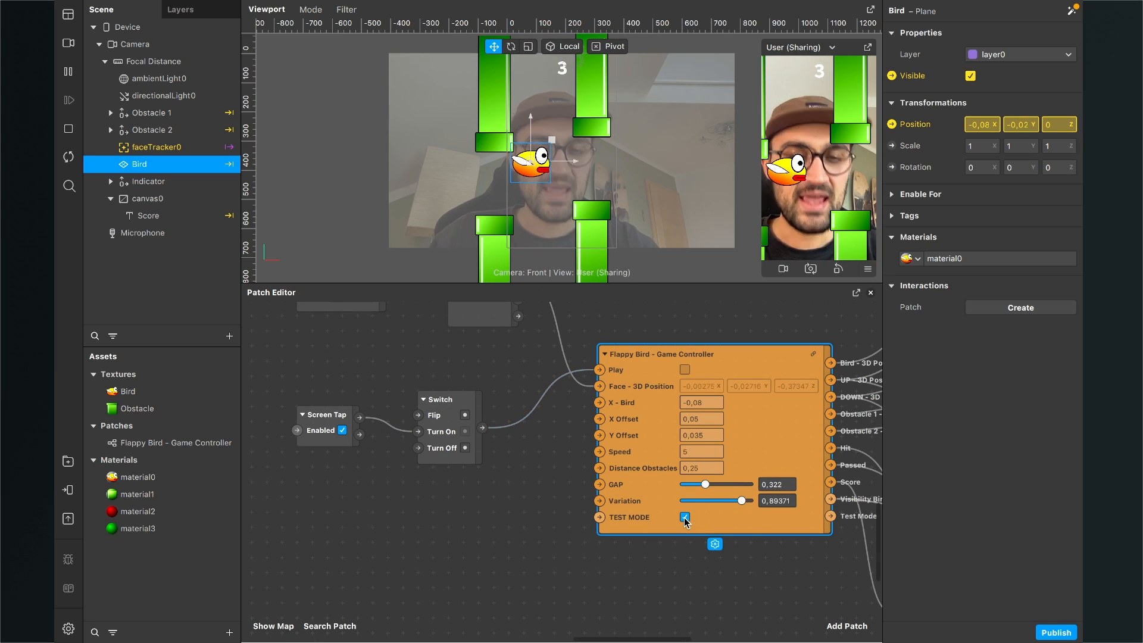
pyautogui.hscroll(1, 553, 528)
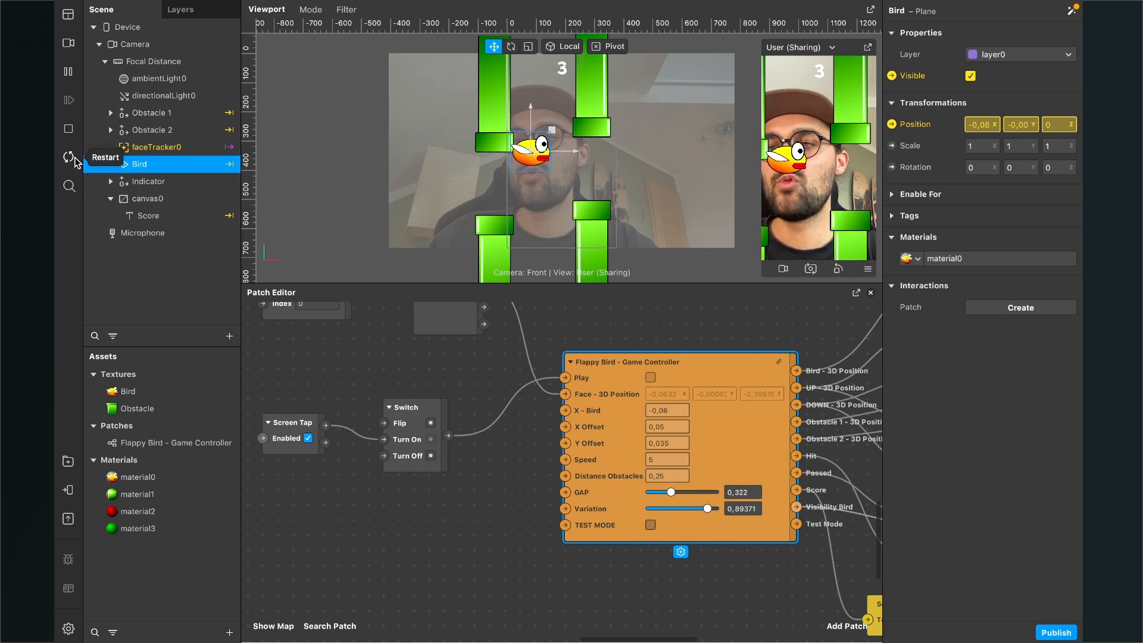
pyautogui.click(70, 157)
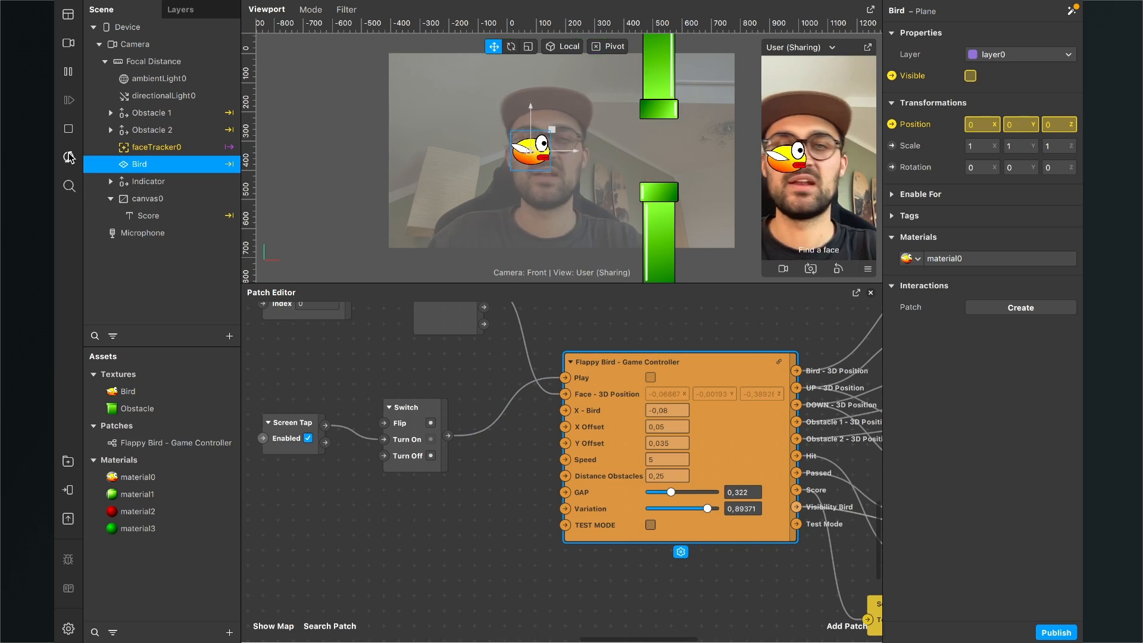
# Step: Enable Simulate Touch in an enlarged preview and tap the simulated screen to start the game
pyautogui.click(867, 269)
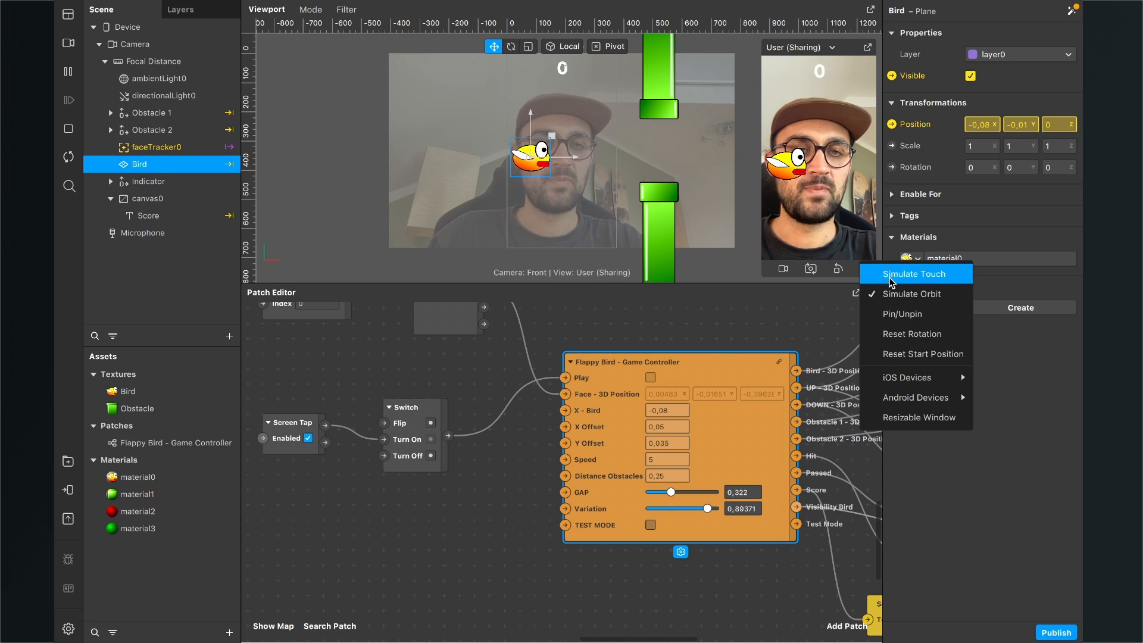
pyautogui.click(891, 275)
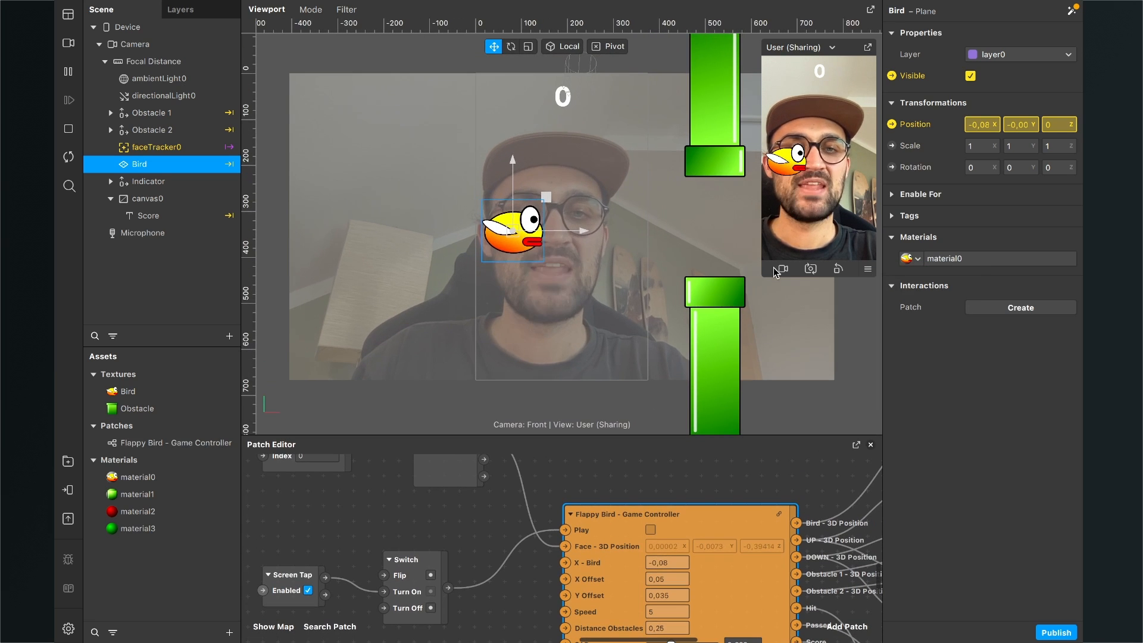
pyautogui.moveTo(763, 271); pyautogui.dragTo(677, 378)
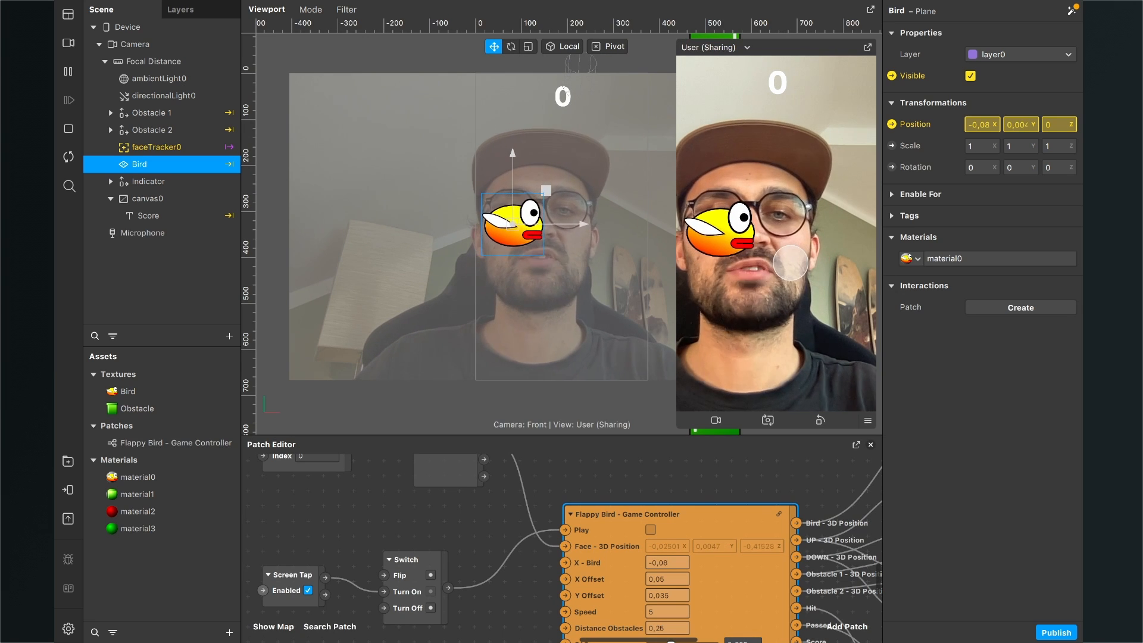
pyautogui.click(790, 262)
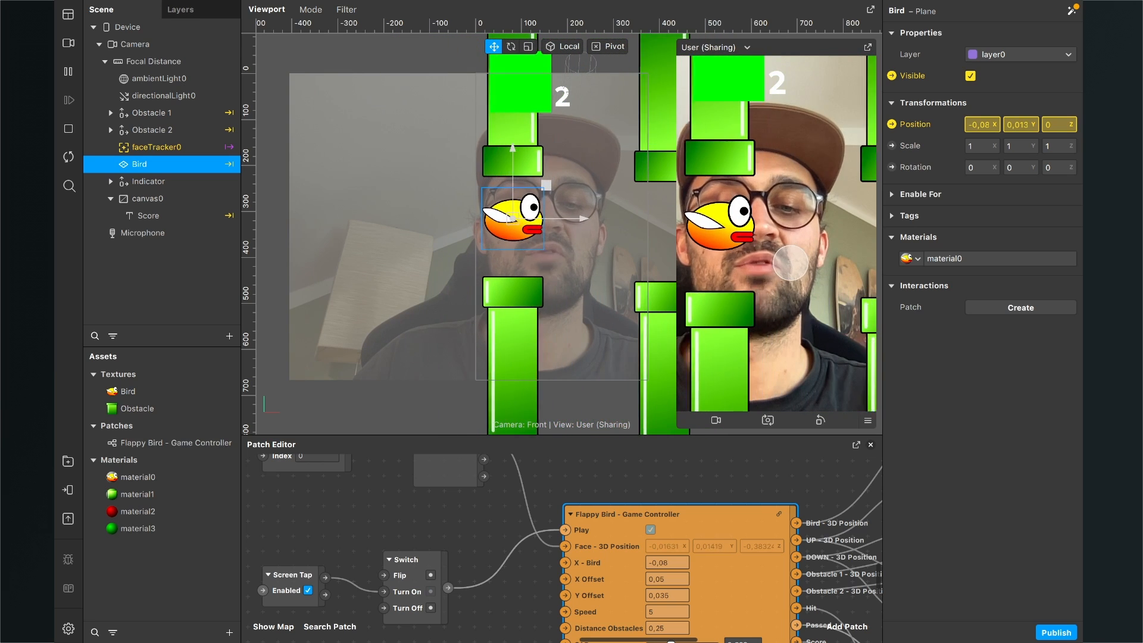
# Step: Set the Game Controller's Speed to 3
pyautogui.scroll(-1, 674, 549)
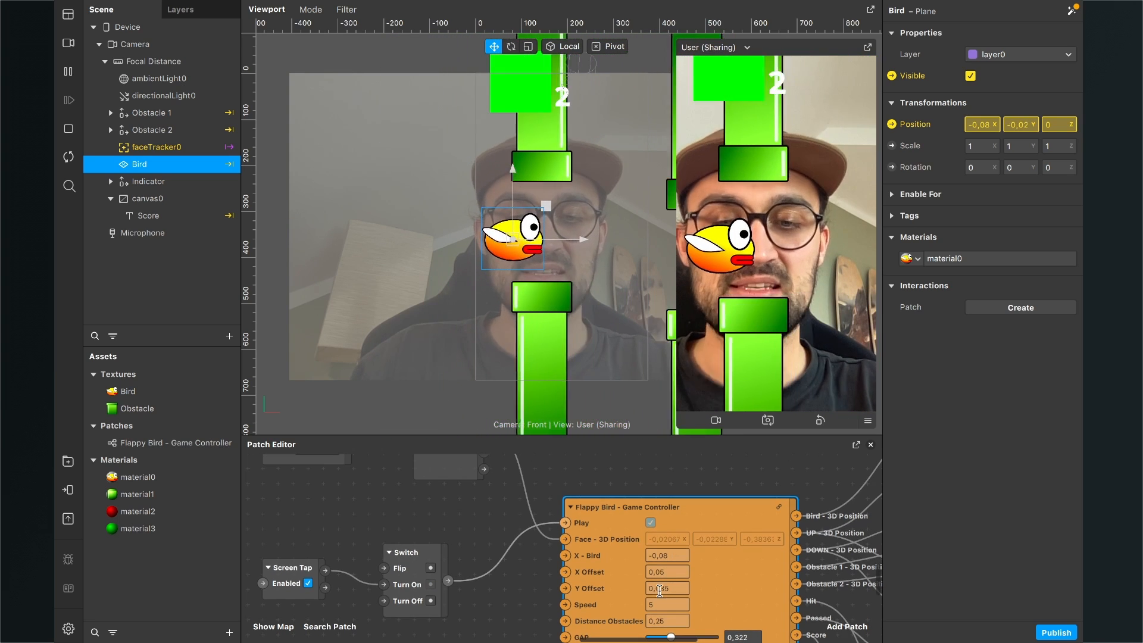
pyautogui.click(656, 602)
pyautogui.write('3')
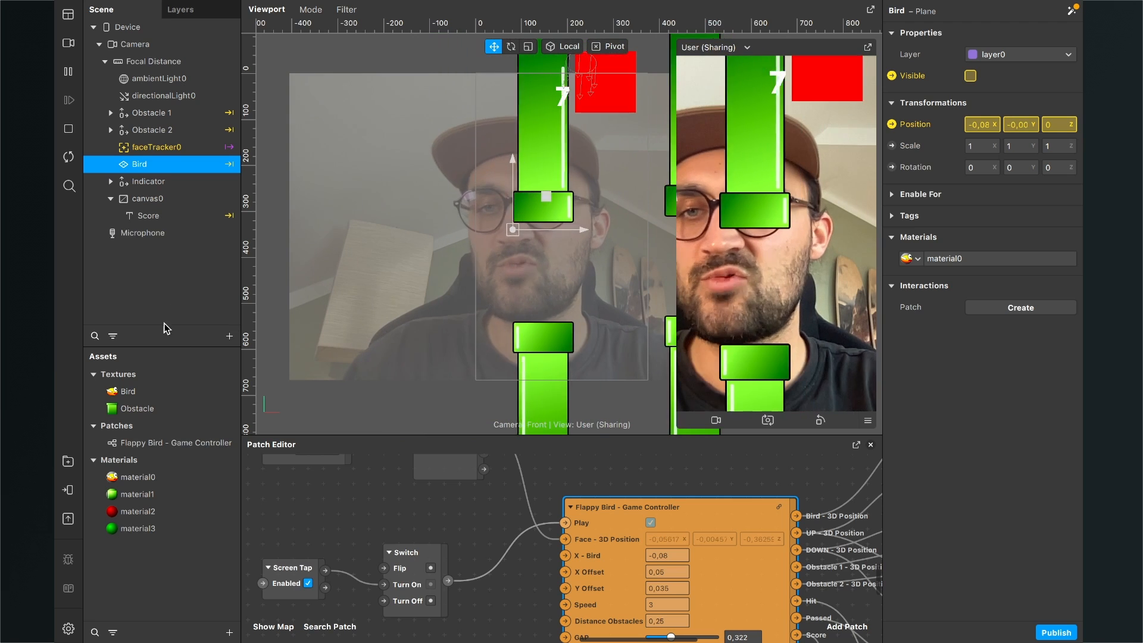
# Step: Insert a 2D Text object into the scene and rename it Game Over
pyautogui.click(160, 304)
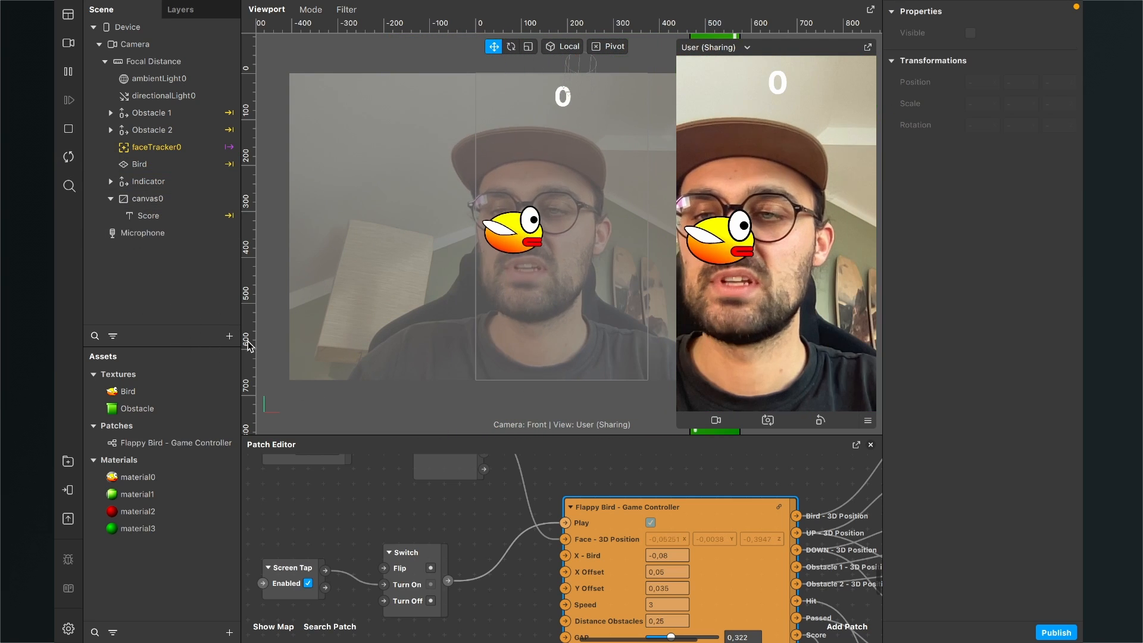
pyautogui.click(229, 337)
pyautogui.write('2D')
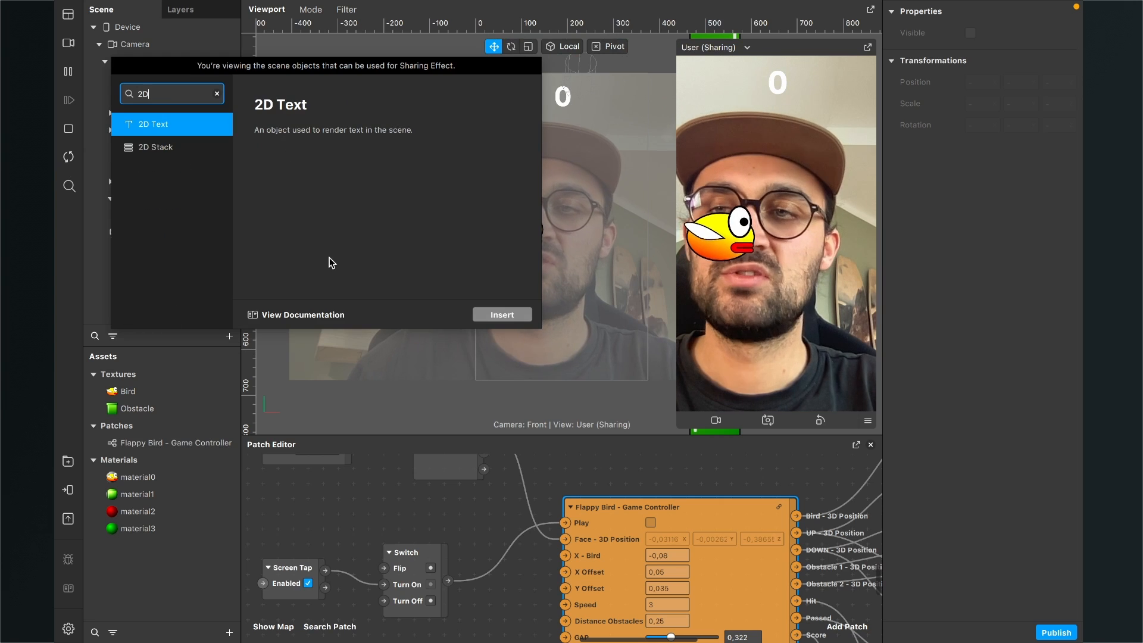
pyautogui.press('Return')
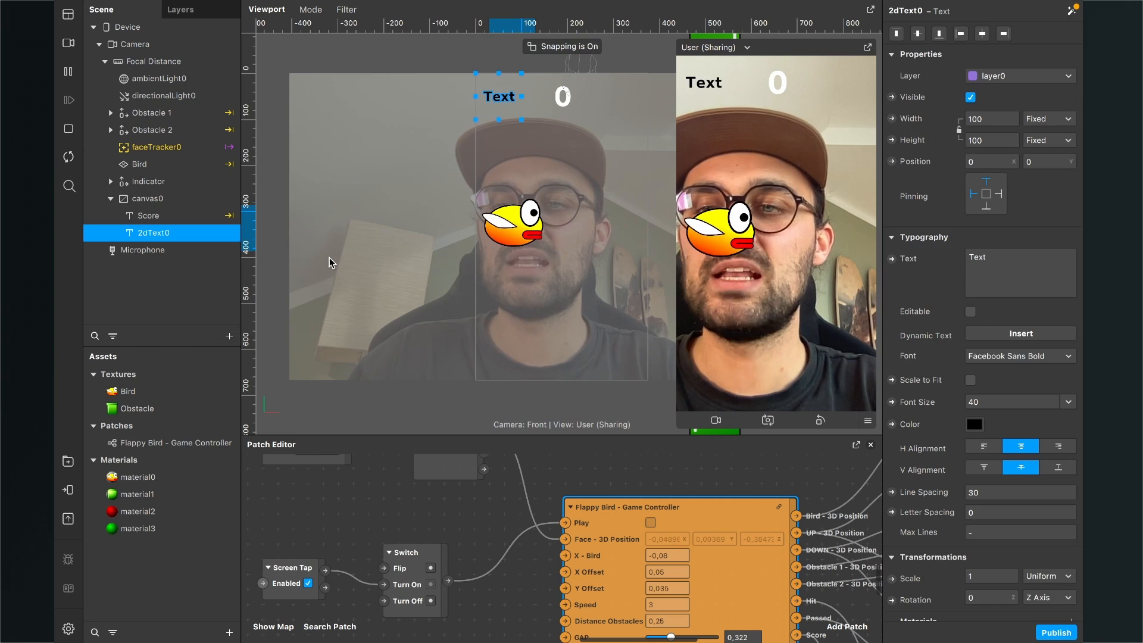
pyautogui.doubleClick(156, 233)
pyautogui.write('Game Over')
pyautogui.press('Return')
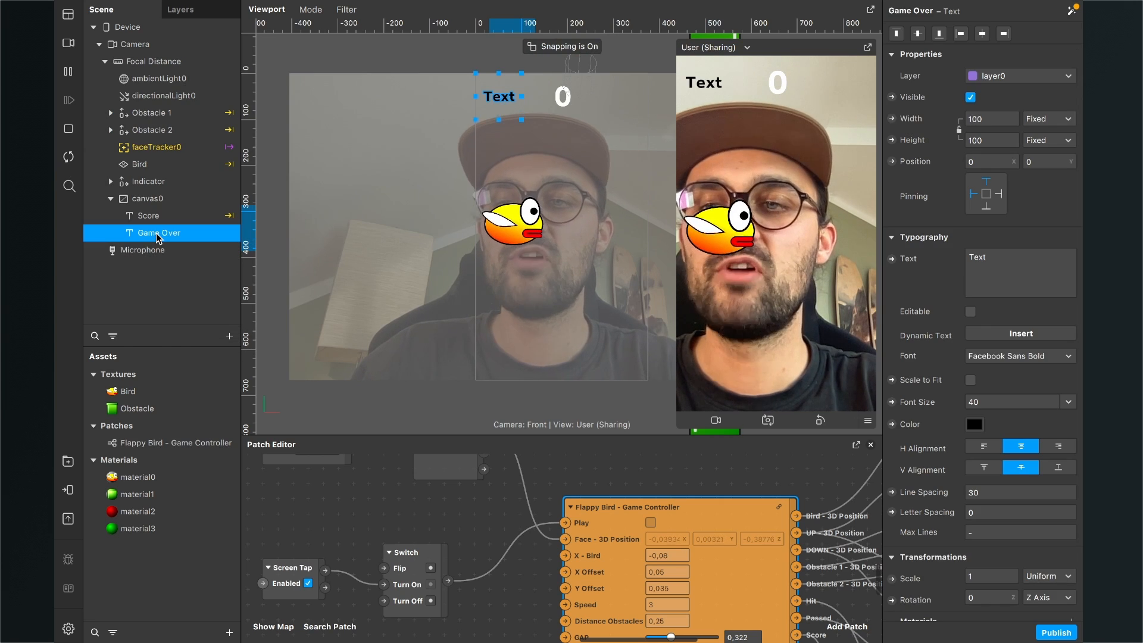
# Step: Set the Game Over text's width to 100 Relative and its content to GAME OVER
pyautogui.click(993, 117)
pyautogui.click(990, 140)
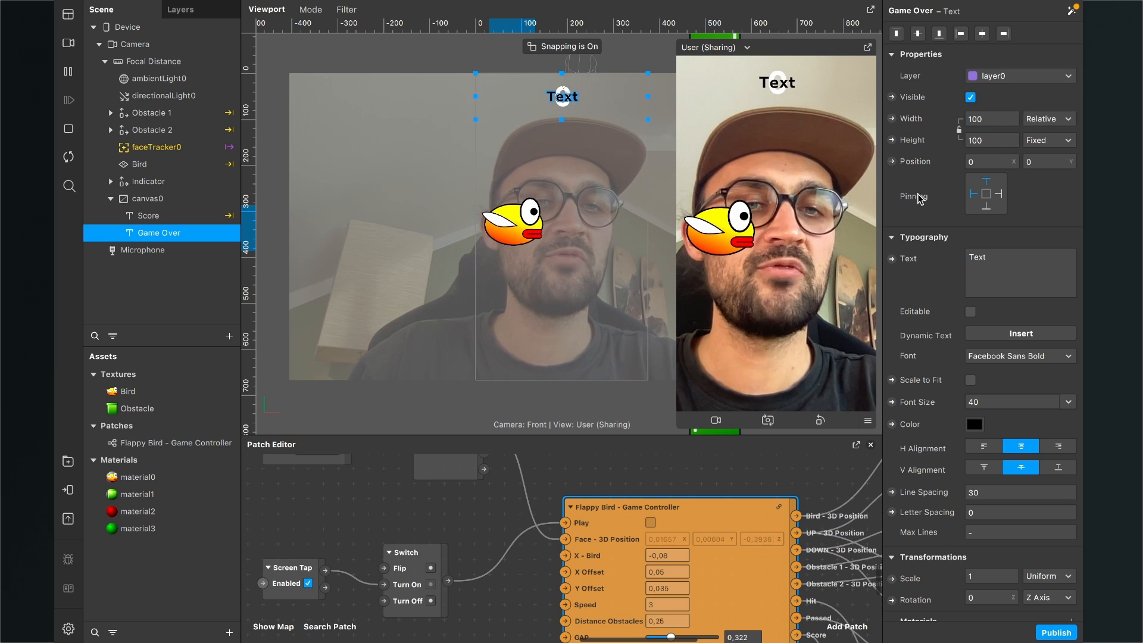
pyautogui.click(979, 259)
pyautogui.write('GAME OVER')
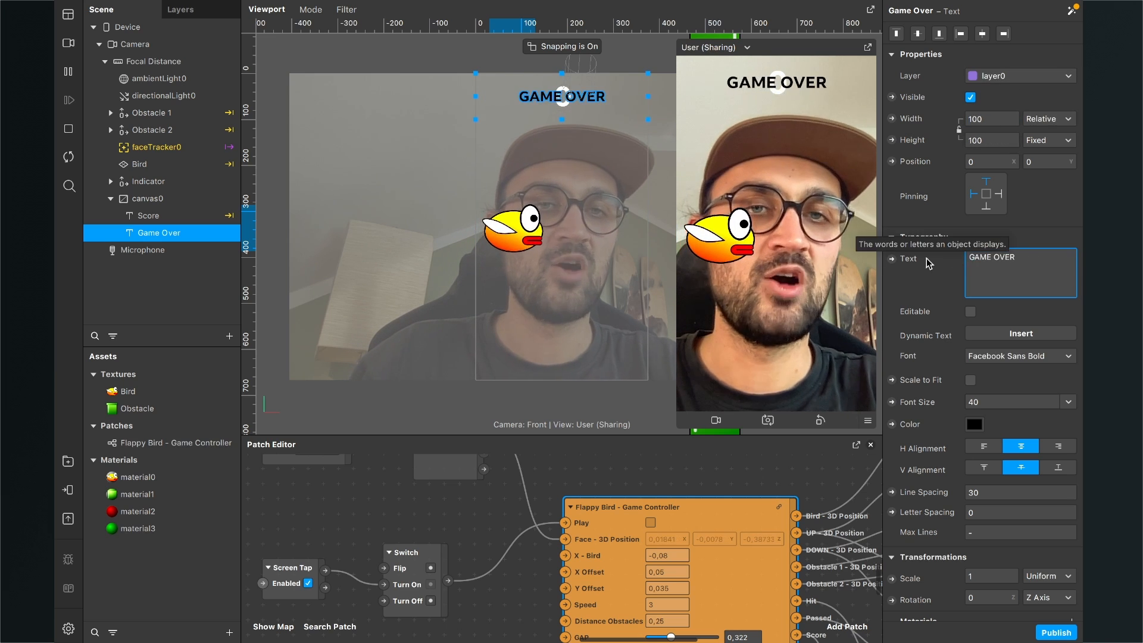
# Step: Color the Game Over text red and move it down the canvas to a Y position of 283,5
pyautogui.click(974, 425)
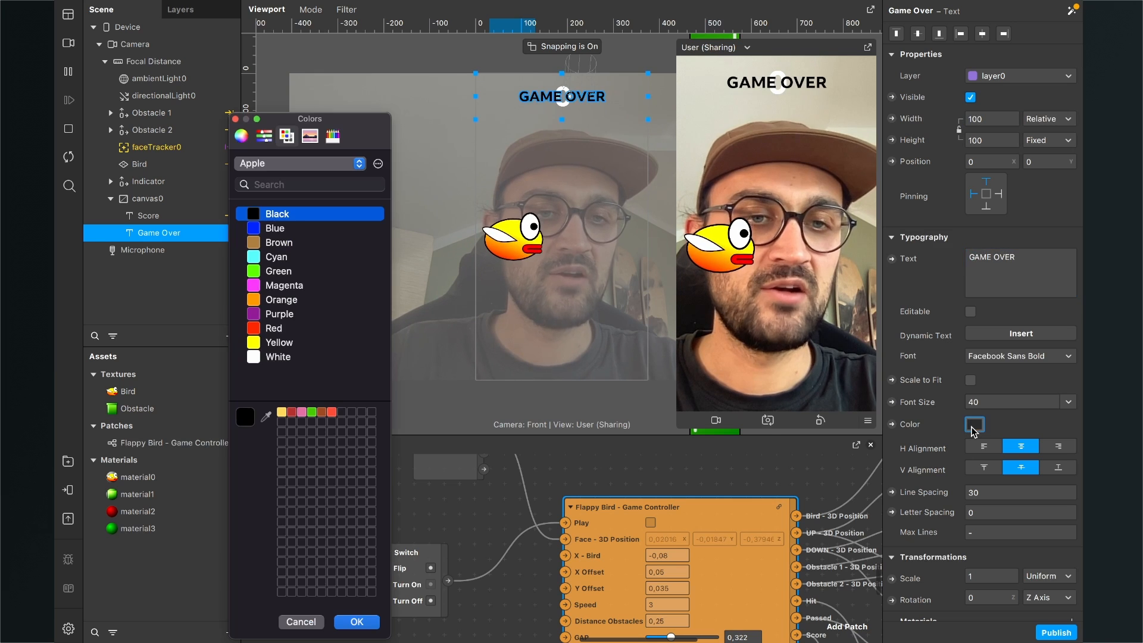
pyautogui.click(294, 329)
pyautogui.click(356, 621)
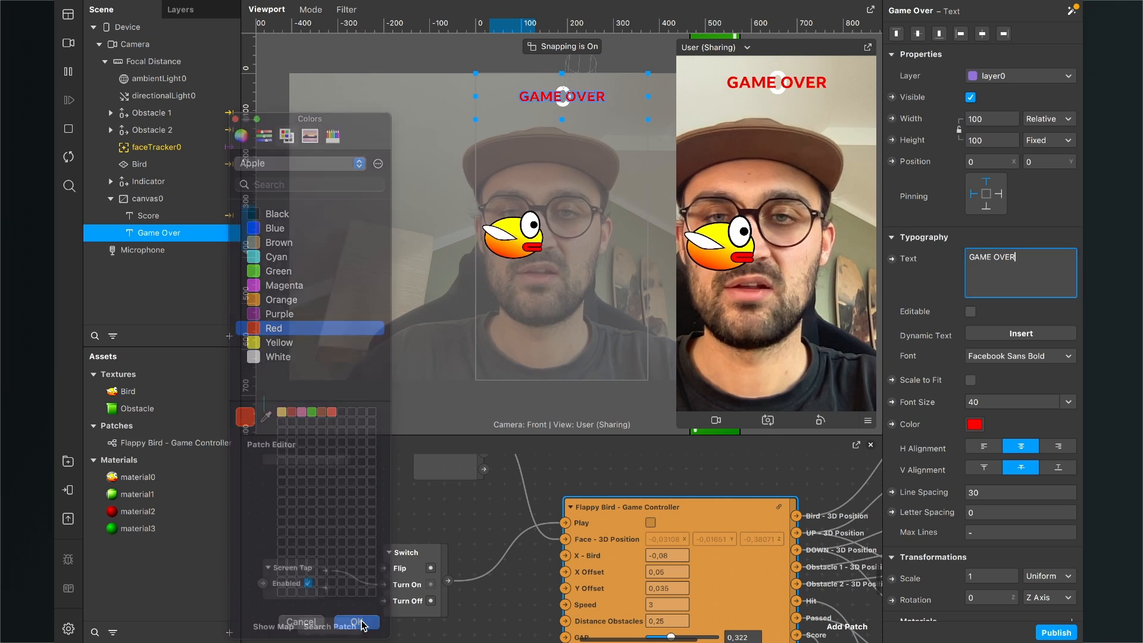
pyautogui.moveTo(592, 110); pyautogui.dragTo(591, 226)
# Step: Enlarge the Patch Editor, add a patch for the Game Over text's Visible property and place it beneath the Bird visibility patch
pyautogui.scroll(-3, 537, 492)
pyautogui.hscroll(2, 537, 491)
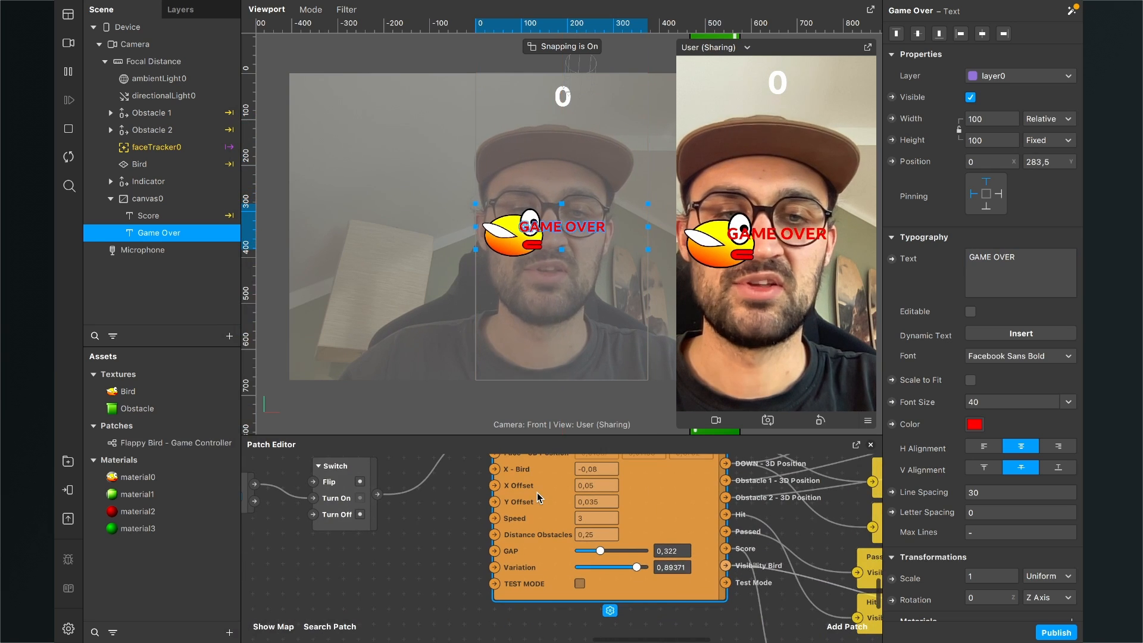
pyautogui.moveTo(558, 436); pyautogui.dragTo(560, 374)
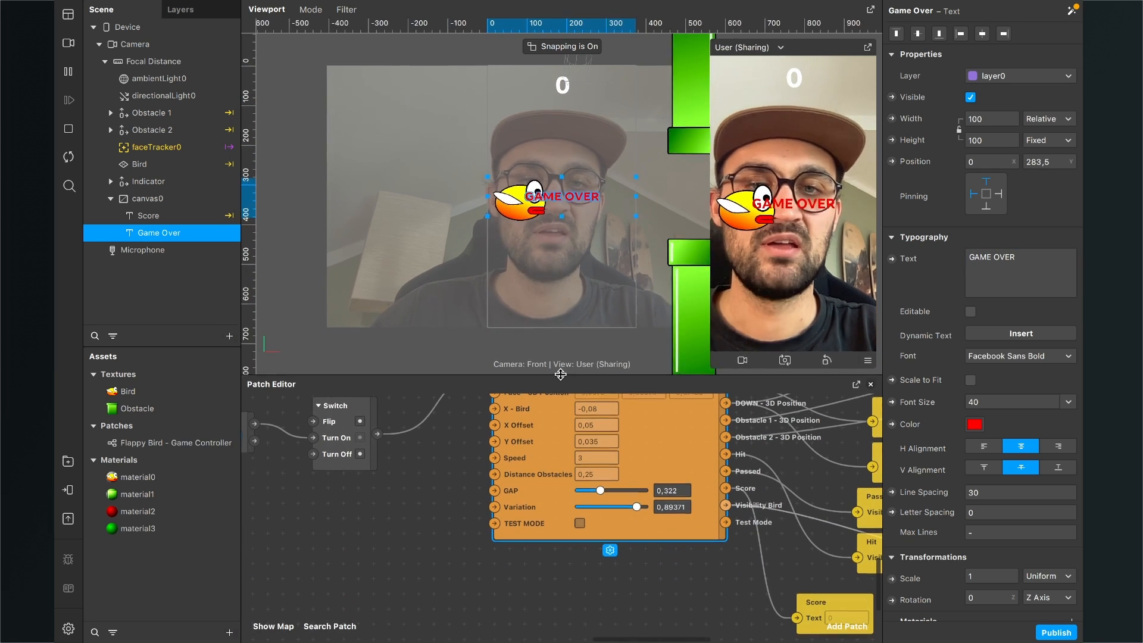
pyautogui.hscroll(5, 570, 497)
pyautogui.scroll(1, 570, 497)
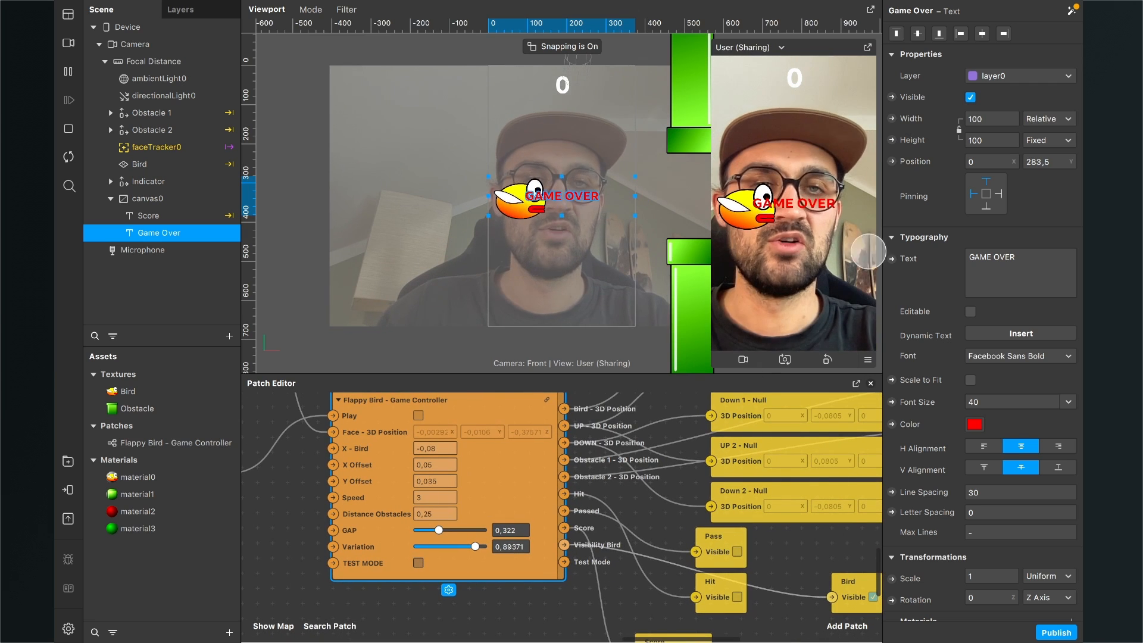
pyautogui.click(890, 97)
pyautogui.scroll(2, 541, 448)
pyautogui.hscroll(1, 541, 449)
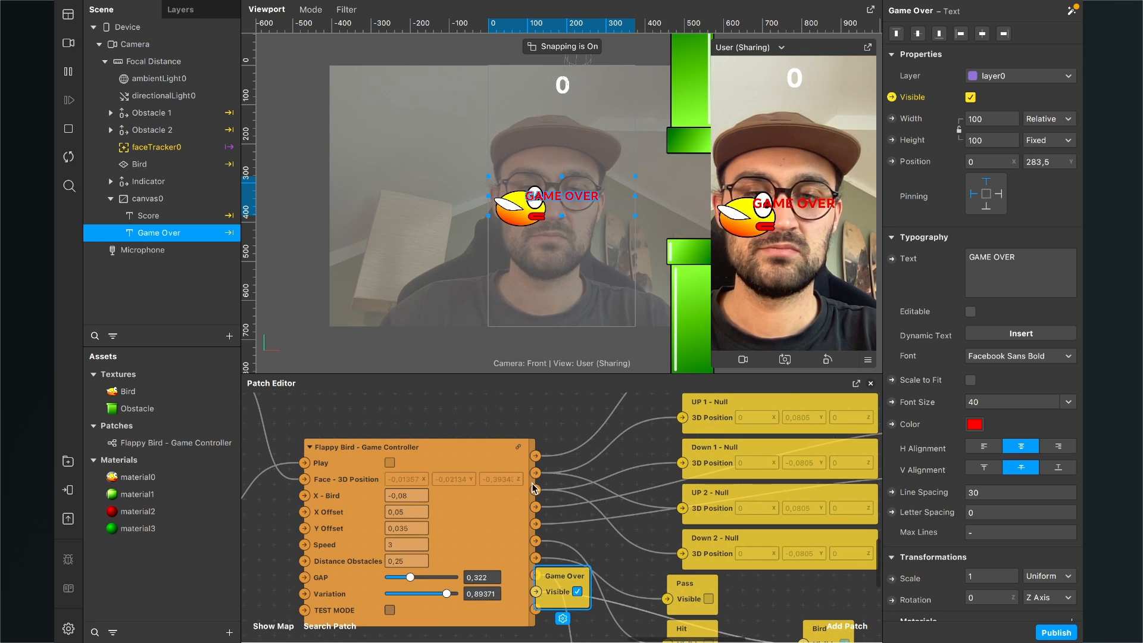
pyautogui.scroll(-5, 519, 581)
pyautogui.hscroll(1, 519, 580)
pyautogui.moveTo(532, 456); pyautogui.dragTo(833, 557)
# Step: Insert a Not patch and route the Game Controller's Visibility Bird output through it into the Game Over text's Visible input
pyautogui.click(851, 626)
pyautogui.write('not')
pyautogui.press('Return')
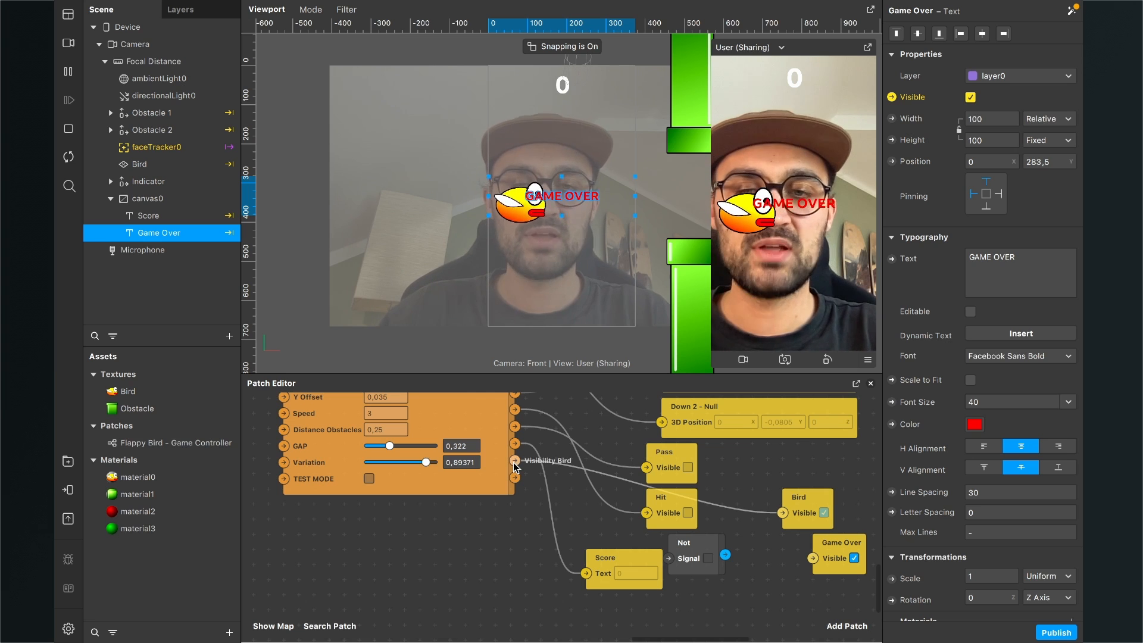
pyautogui.moveTo(513, 462); pyautogui.dragTo(570, 587)
pyautogui.moveTo(683, 542); pyautogui.dragTo(802, 566)
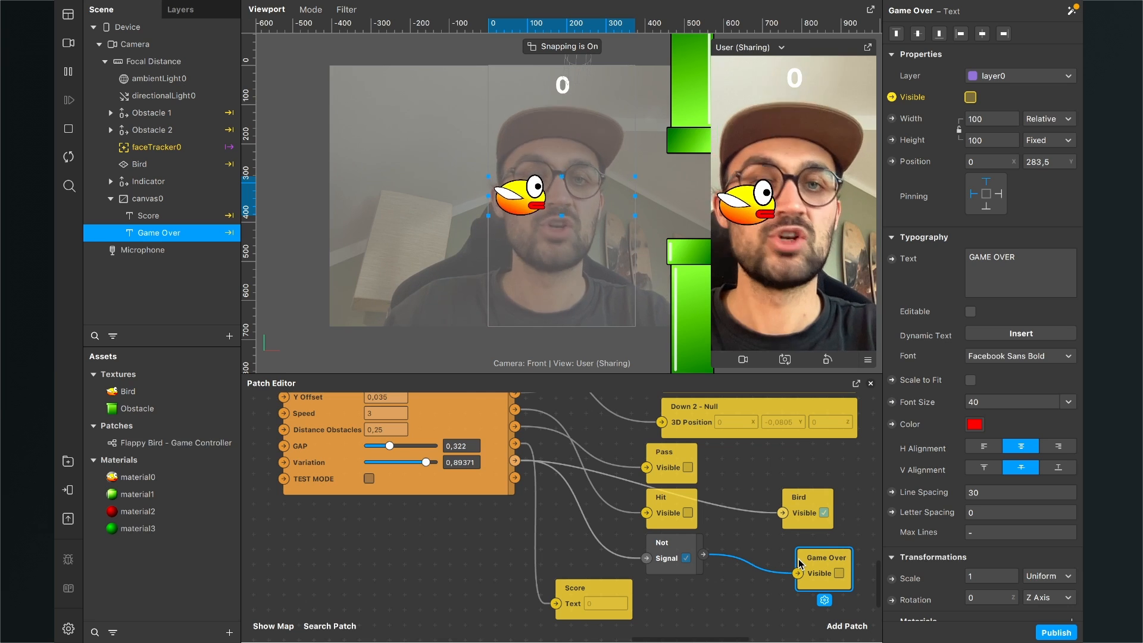
# Step: Select the Bird plane and turn on TEST MODE in the Game Controller patch
pyautogui.click(143, 165)
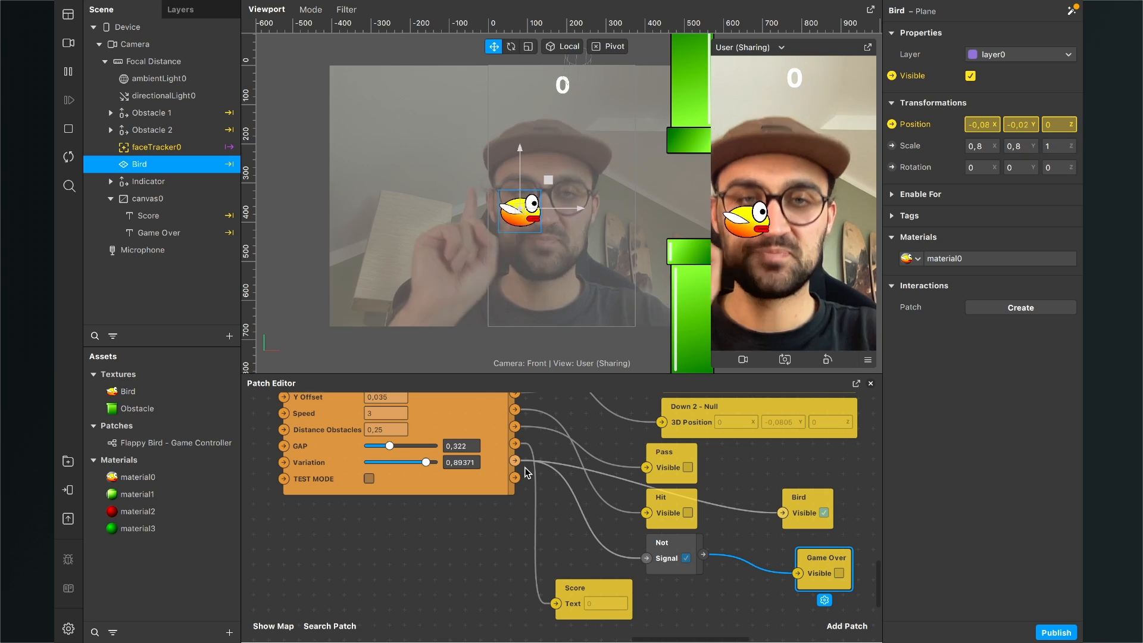
pyautogui.scroll(4, 524, 467)
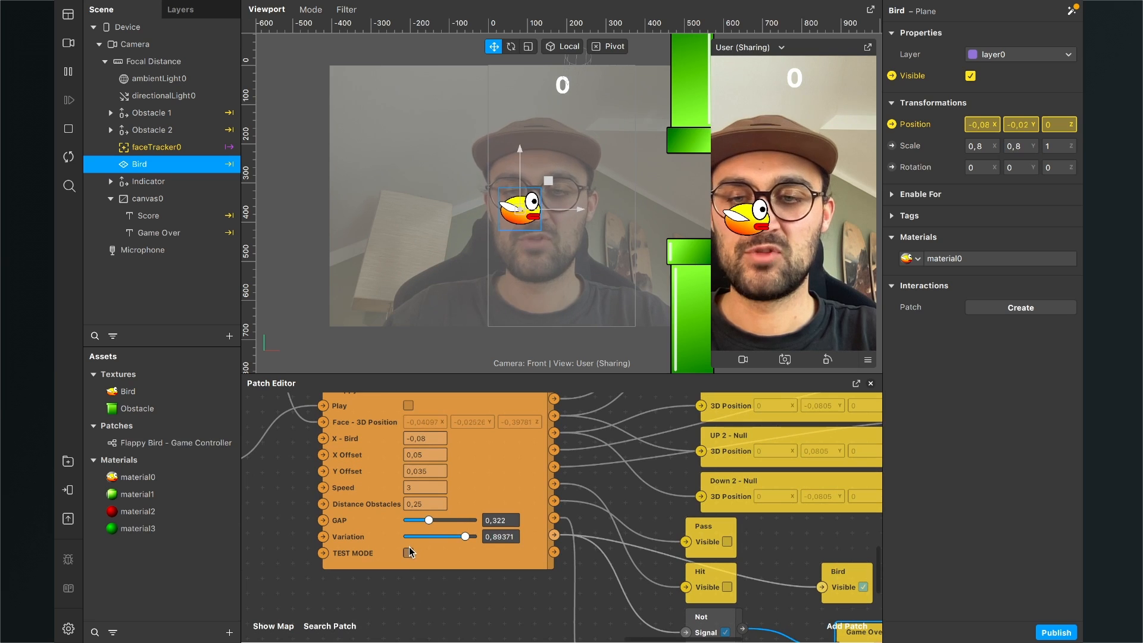
pyautogui.click(408, 552)
pyautogui.hscroll(-3, 409, 553)
pyautogui.scroll(2, 409, 553)
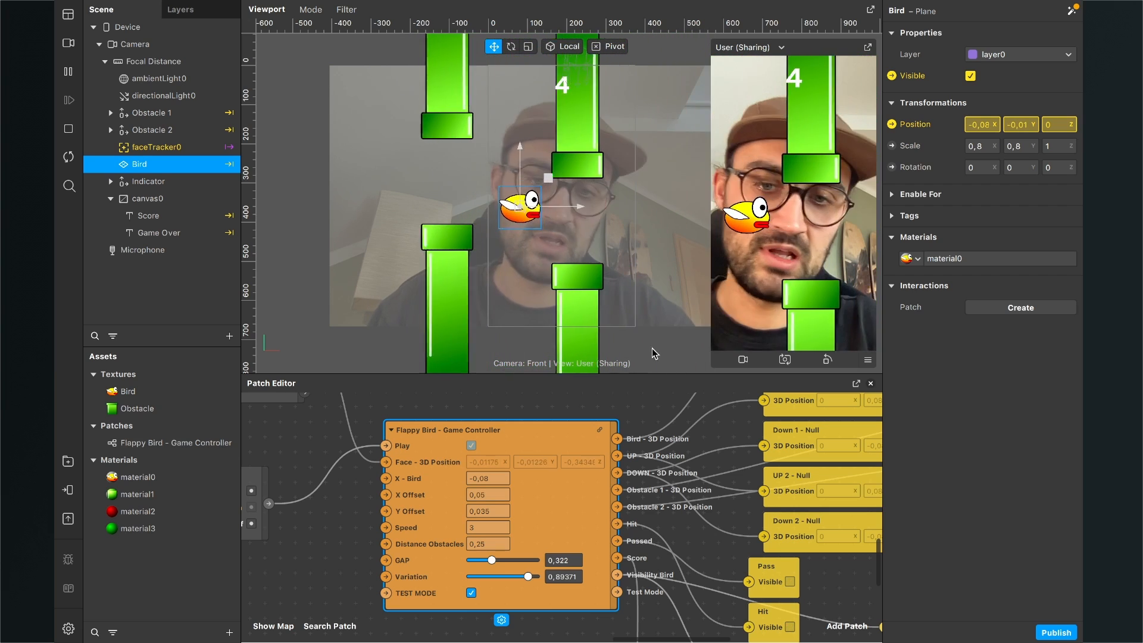
# Step: Set the Game Controller's Y Offset to 0,03
pyautogui.scroll(3, 477, 538)
pyautogui.click(512, 494)
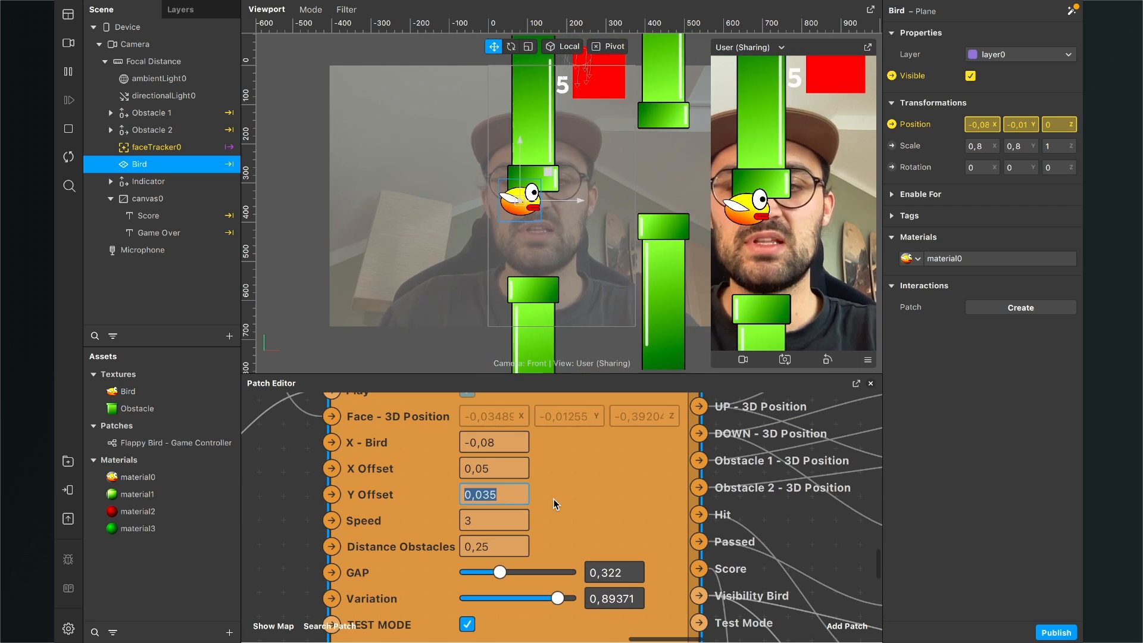
pyautogui.press('Right')
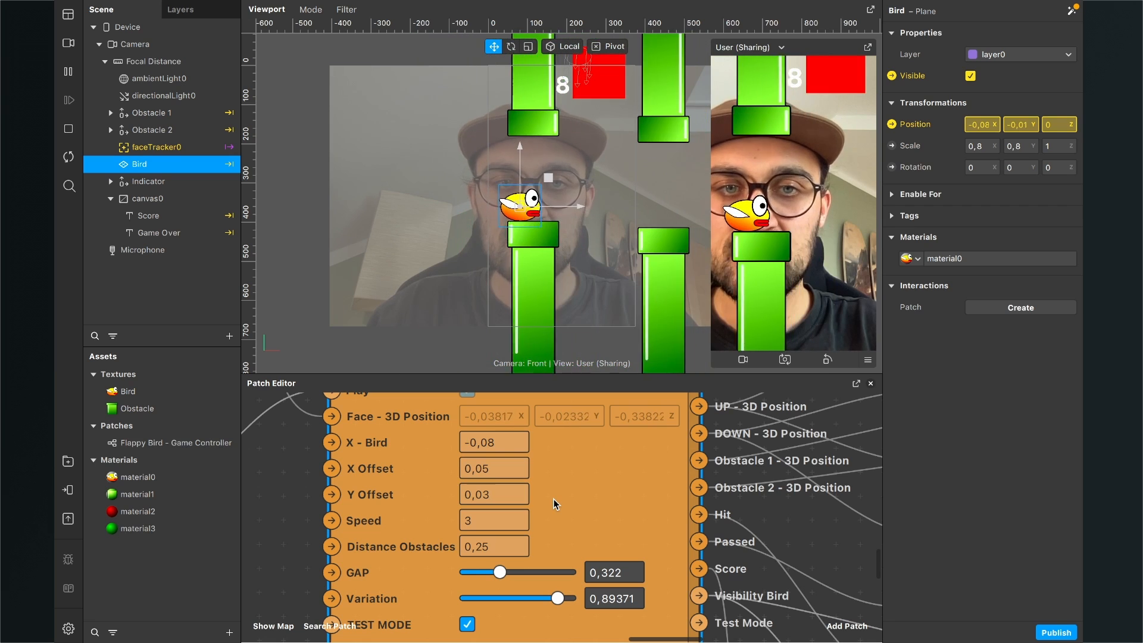
# Step: Turn off TEST MODE in the Game Controller patch and try the game in the preview
pyautogui.scroll(-2, 483, 561)
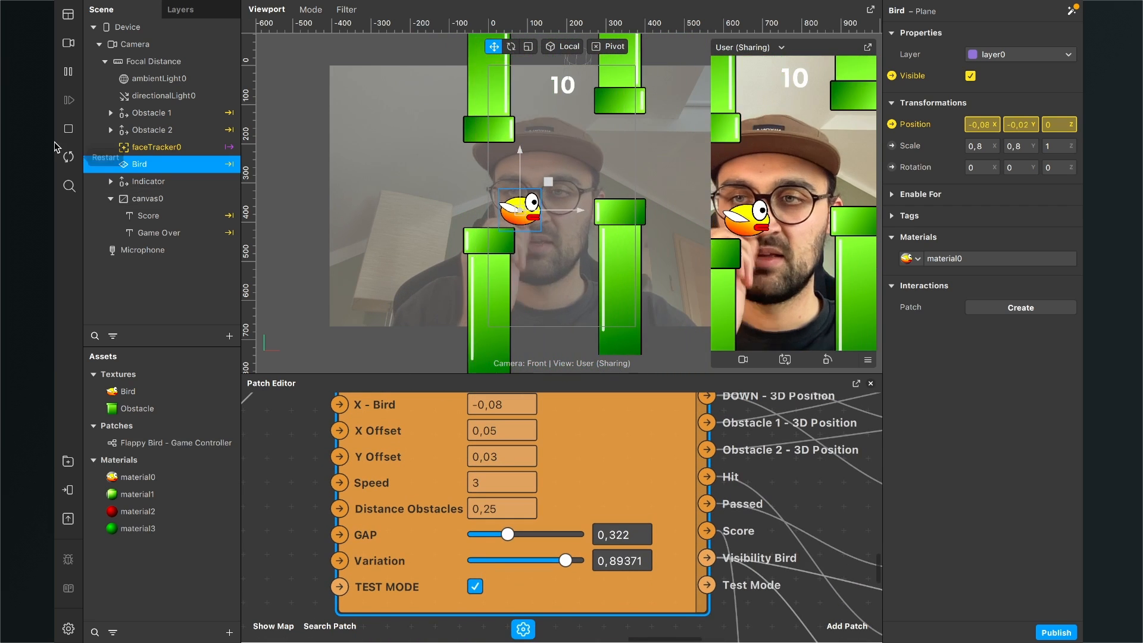
pyautogui.click(475, 587)
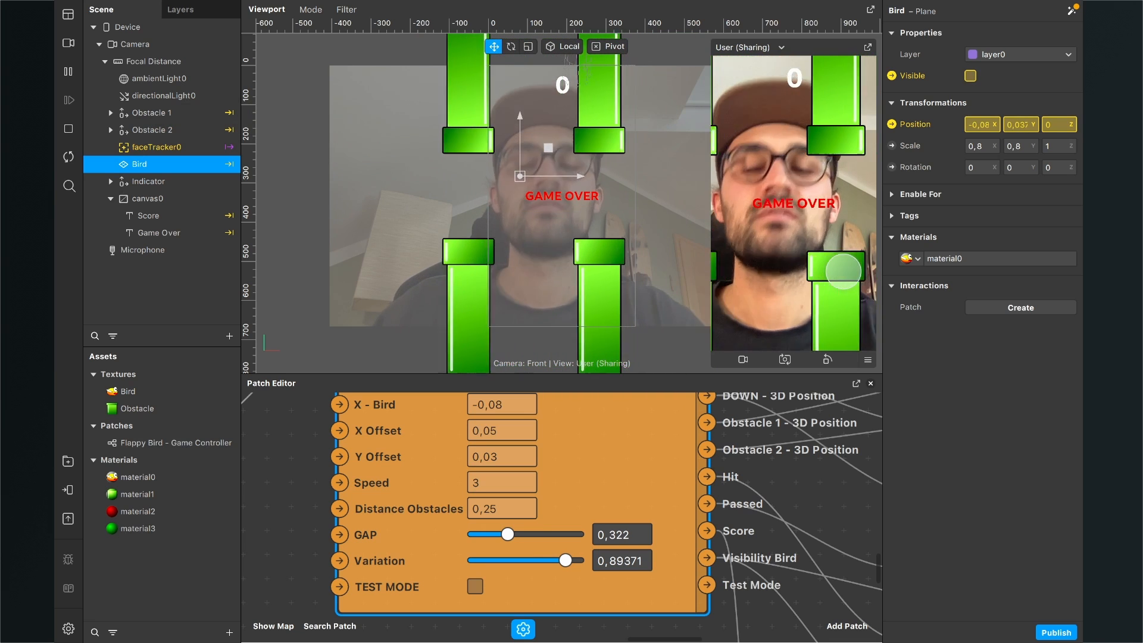
pyautogui.scroll(-3, 502, 475)
pyautogui.hscroll(5, 502, 475)
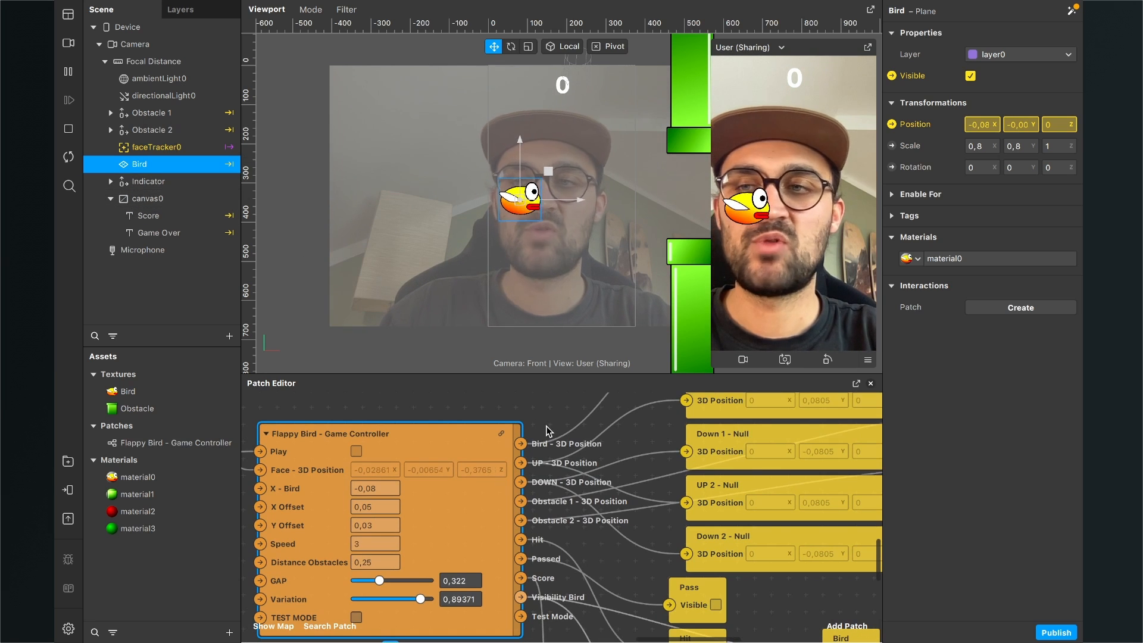
# Step: Add a patch for the Indicator null object's Visible property and place it below the Game Controller's outputs, beside the Hit patch
pyautogui.click(140, 184)
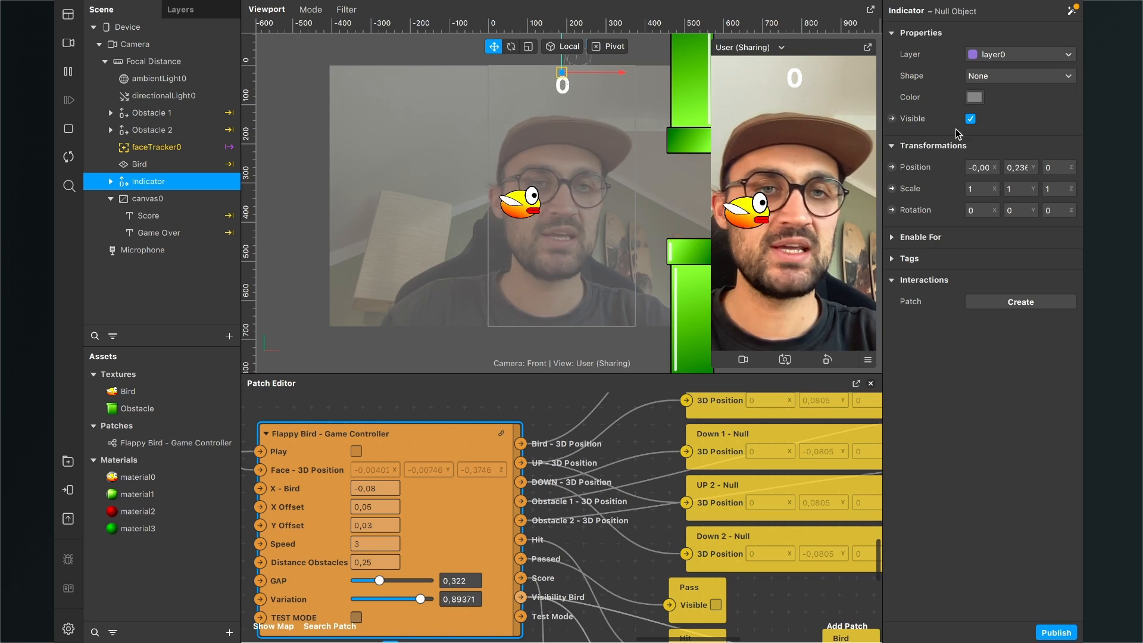
pyautogui.click(892, 118)
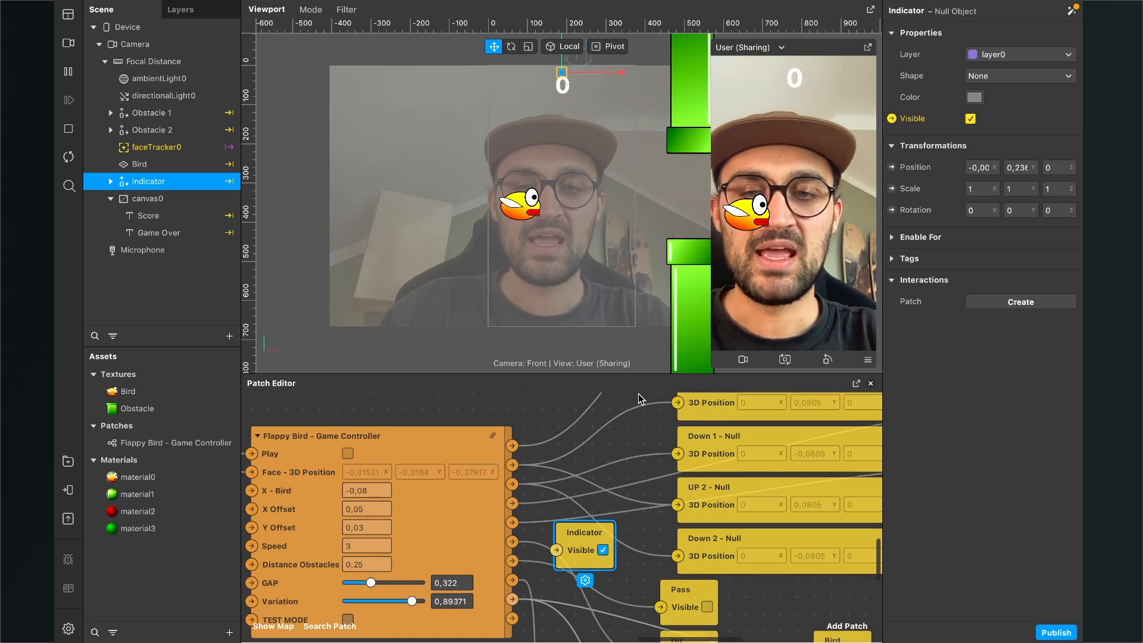
pyautogui.scroll(-2, 537, 427)
pyautogui.scroll(3, 508, 404)
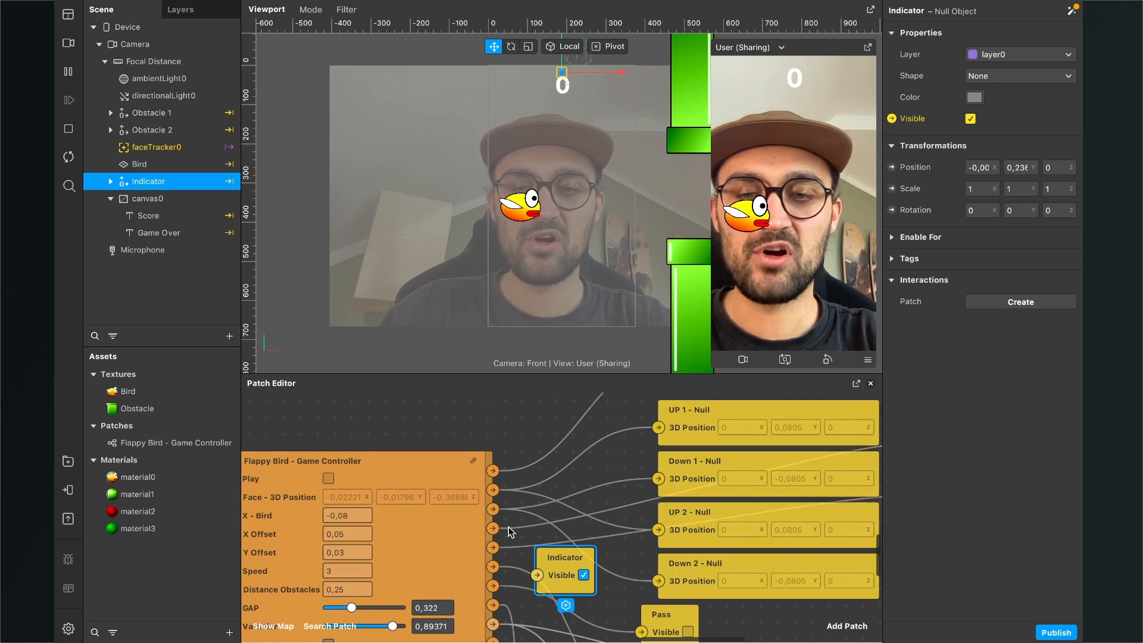
pyautogui.scroll(-2, 509, 527)
pyautogui.scroll(-3, 498, 590)
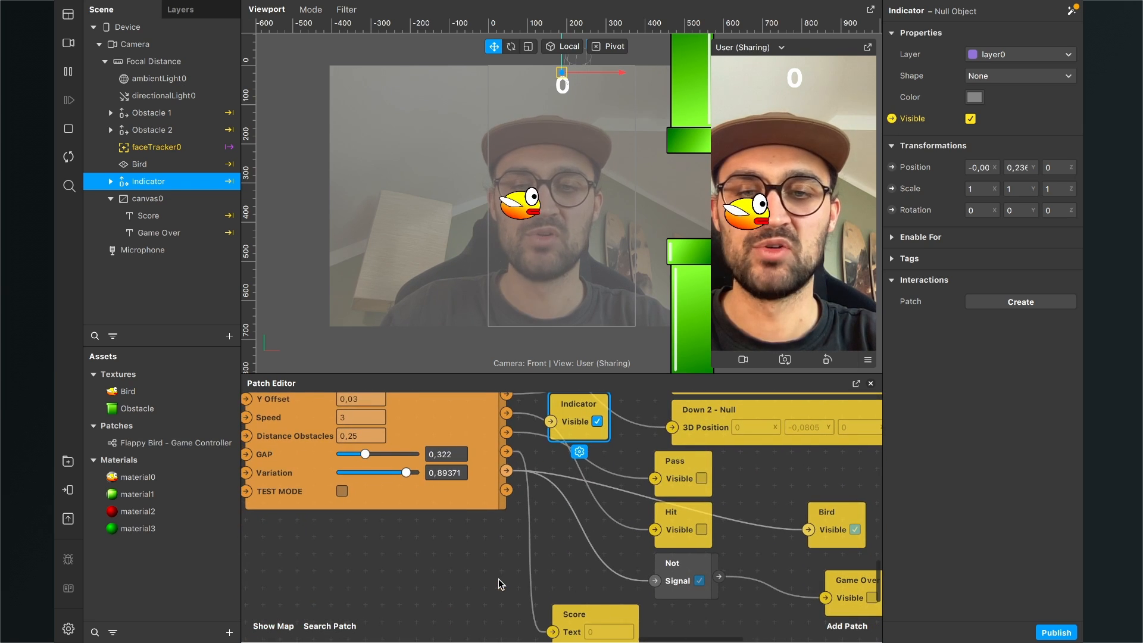
pyautogui.moveTo(569, 428); pyautogui.dragTo(570, 535)
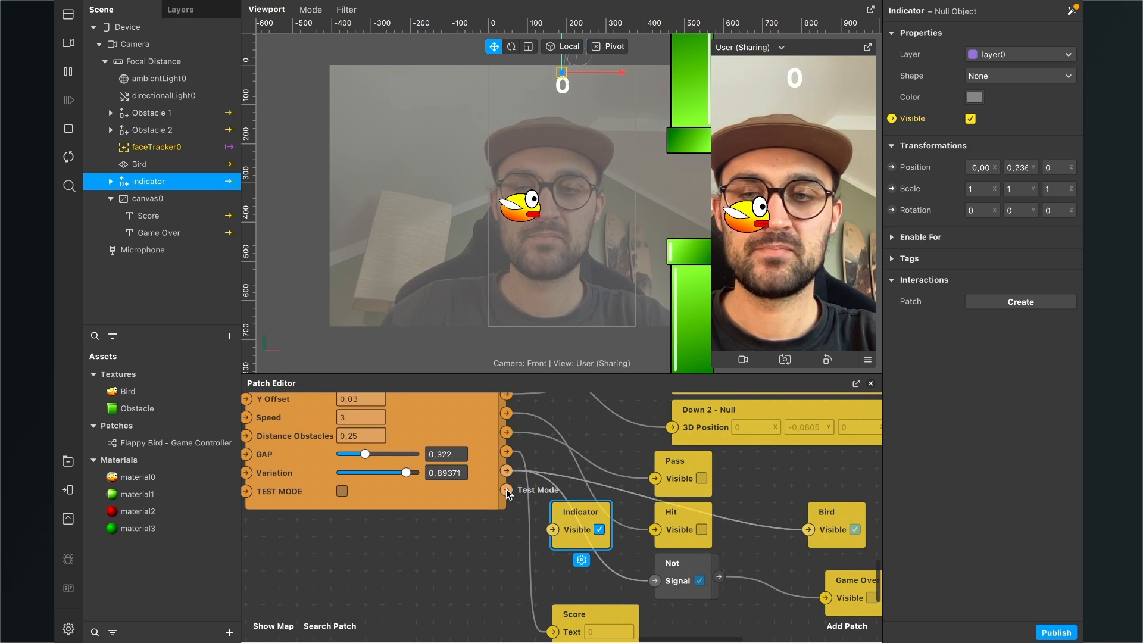
# Step: Connect the Game Controller's Test Mode output to the Indicator's Visible input and place the Indicator patch below the Not patch
pyautogui.moveTo(506, 488)
pyautogui.mouseDown()
pyautogui.moveTo(548, 536)
pyautogui.moveTo(503, 586)
pyautogui.mouseUp()
pyautogui.scroll(-4, 502, 592)
pyautogui.moveTo(519, 443); pyautogui.dragTo(749, 547)
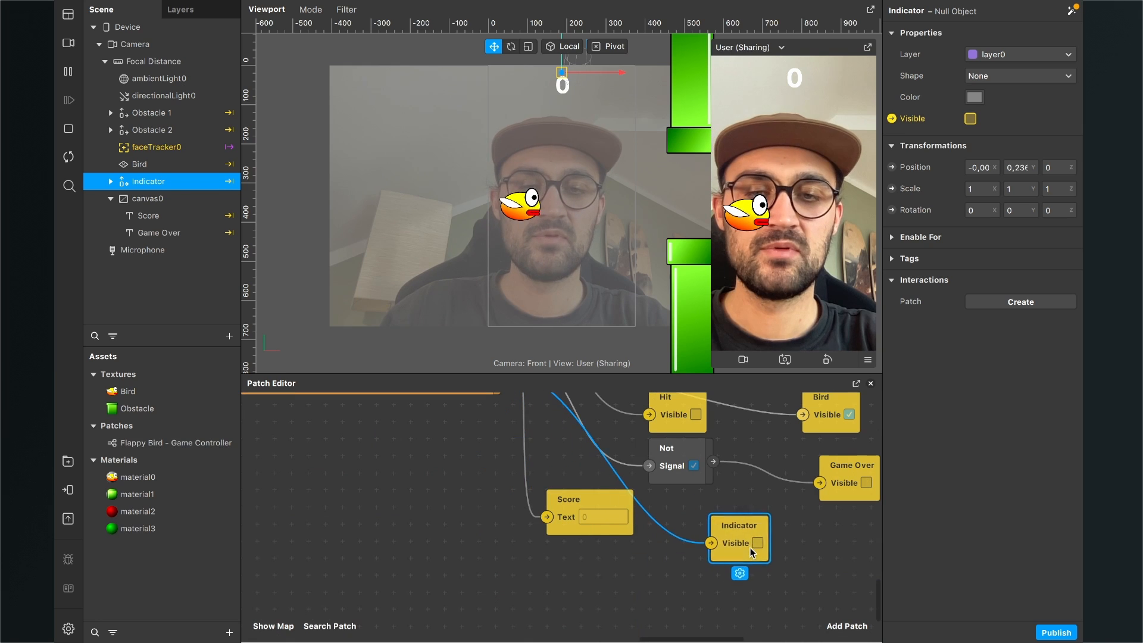
# Step: Check the Indicator's visibility during play by switching the Game Controller's TEST MODE on and off again
pyautogui.scroll(1, 738, 549)
pyautogui.scroll(2, 737, 545)
pyautogui.hscroll(-2, 737, 545)
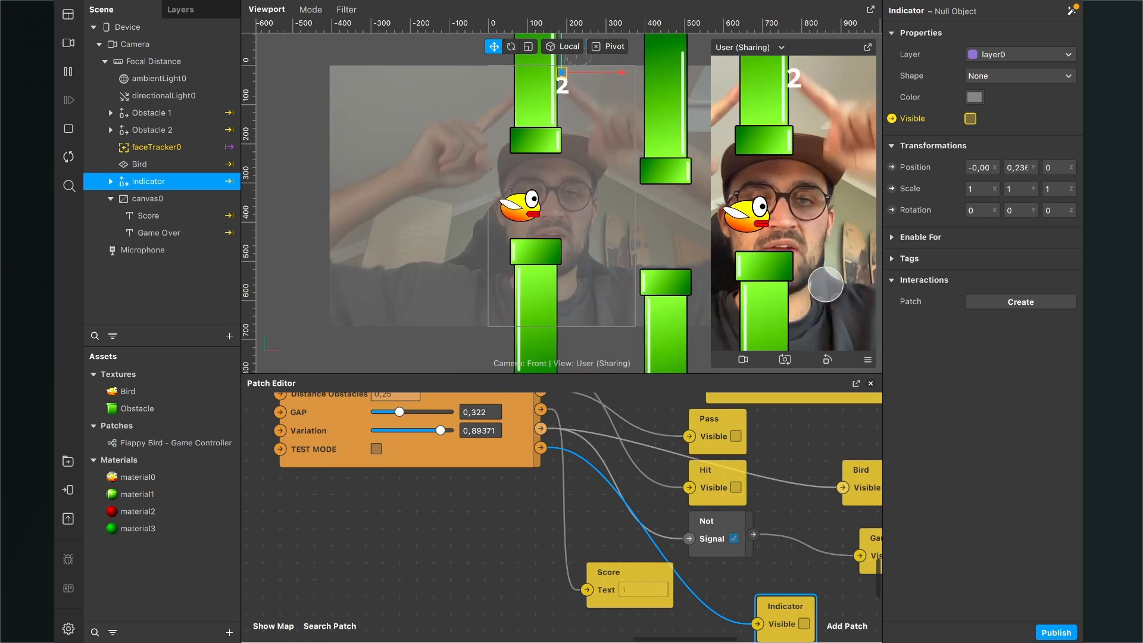
pyautogui.scroll(-3, 467, 472)
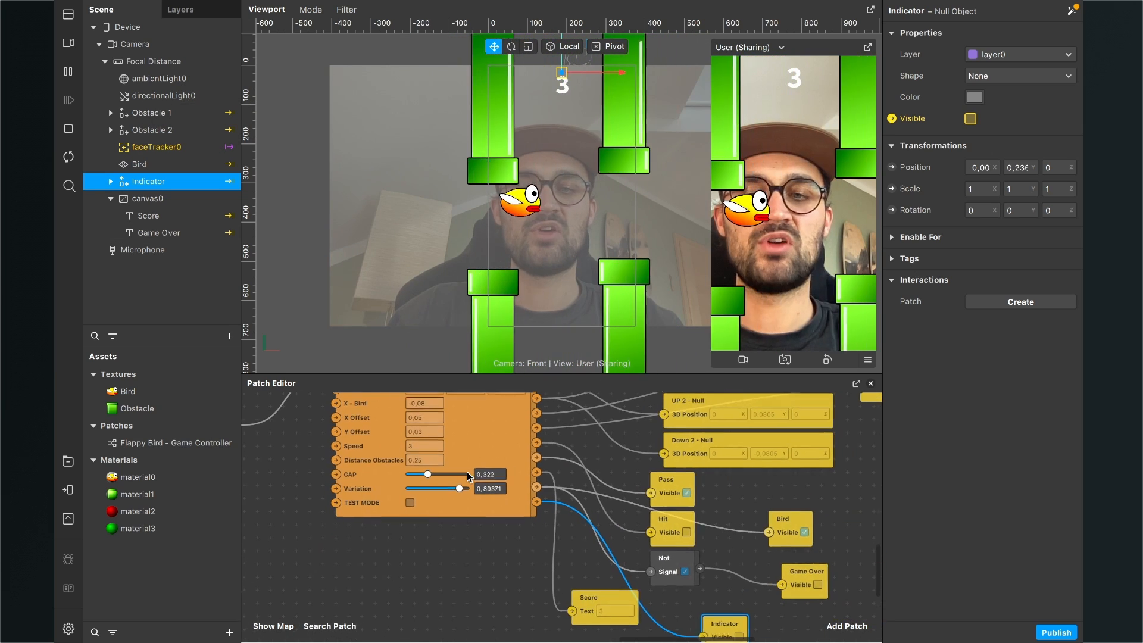
pyautogui.click(410, 503)
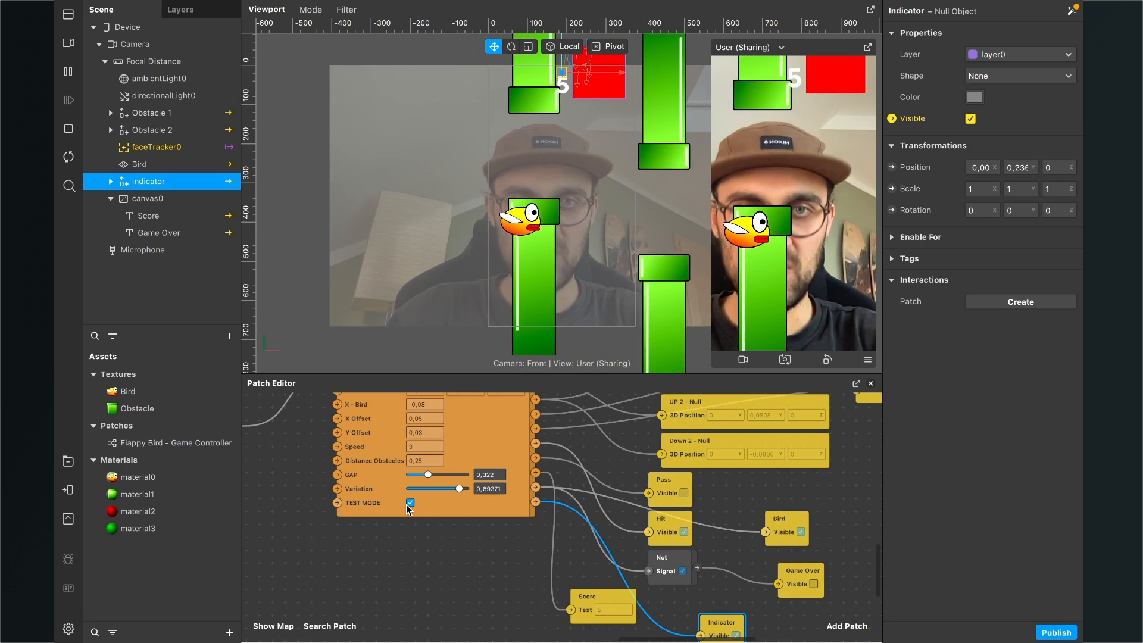
pyautogui.click(410, 503)
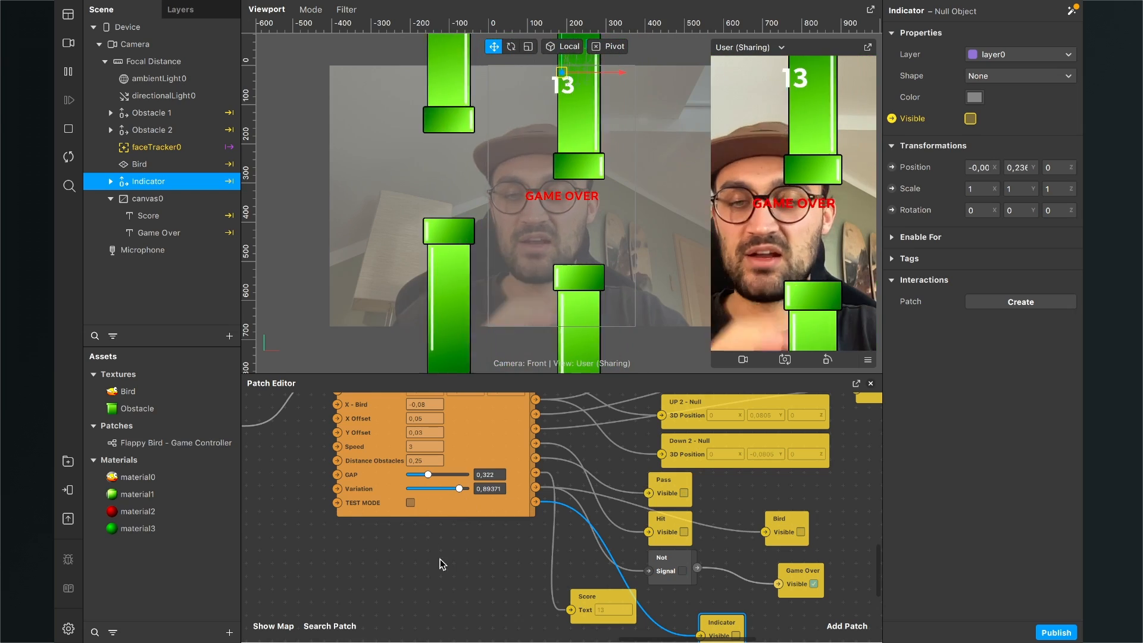
pyautogui.scroll(5, 426, 491)
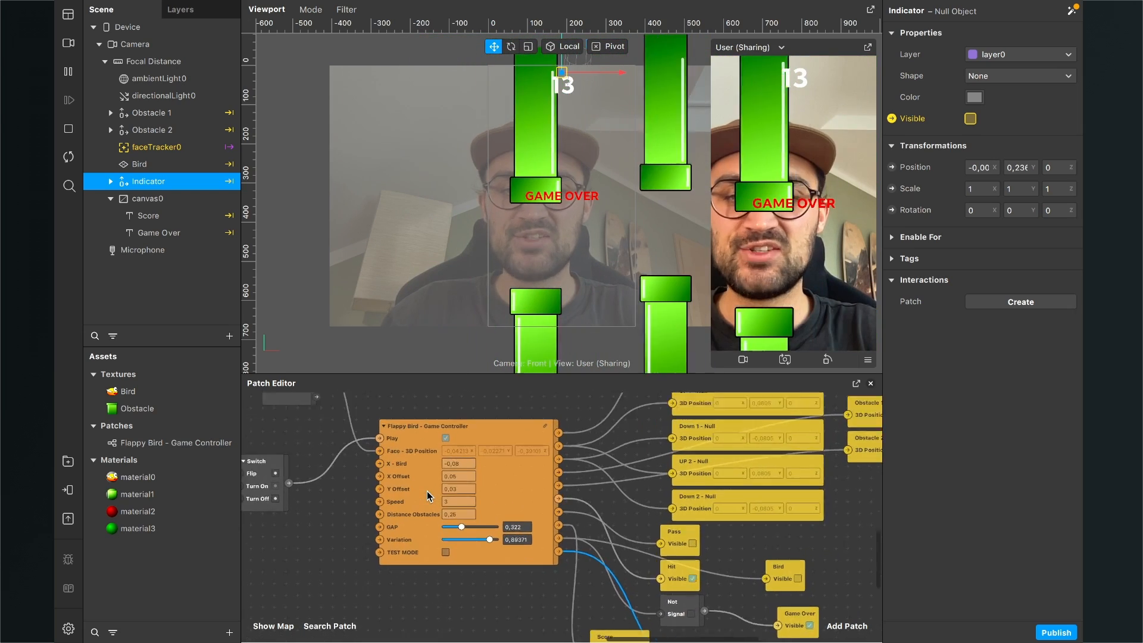
pyautogui.scroll(1, 426, 491)
pyautogui.hscroll(-3, 534, 508)
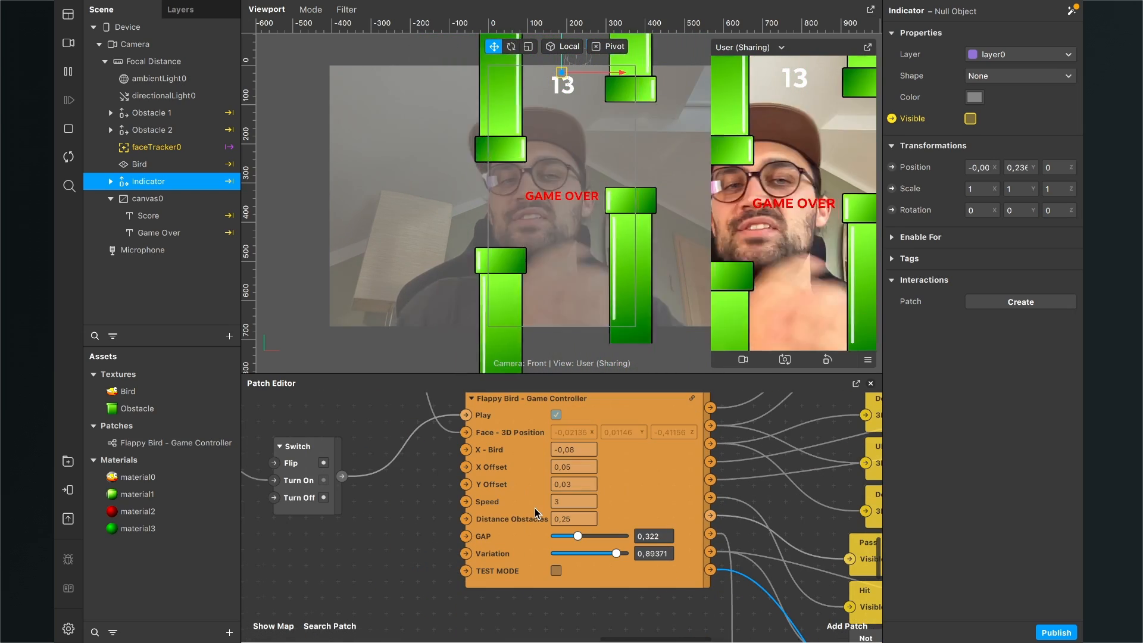